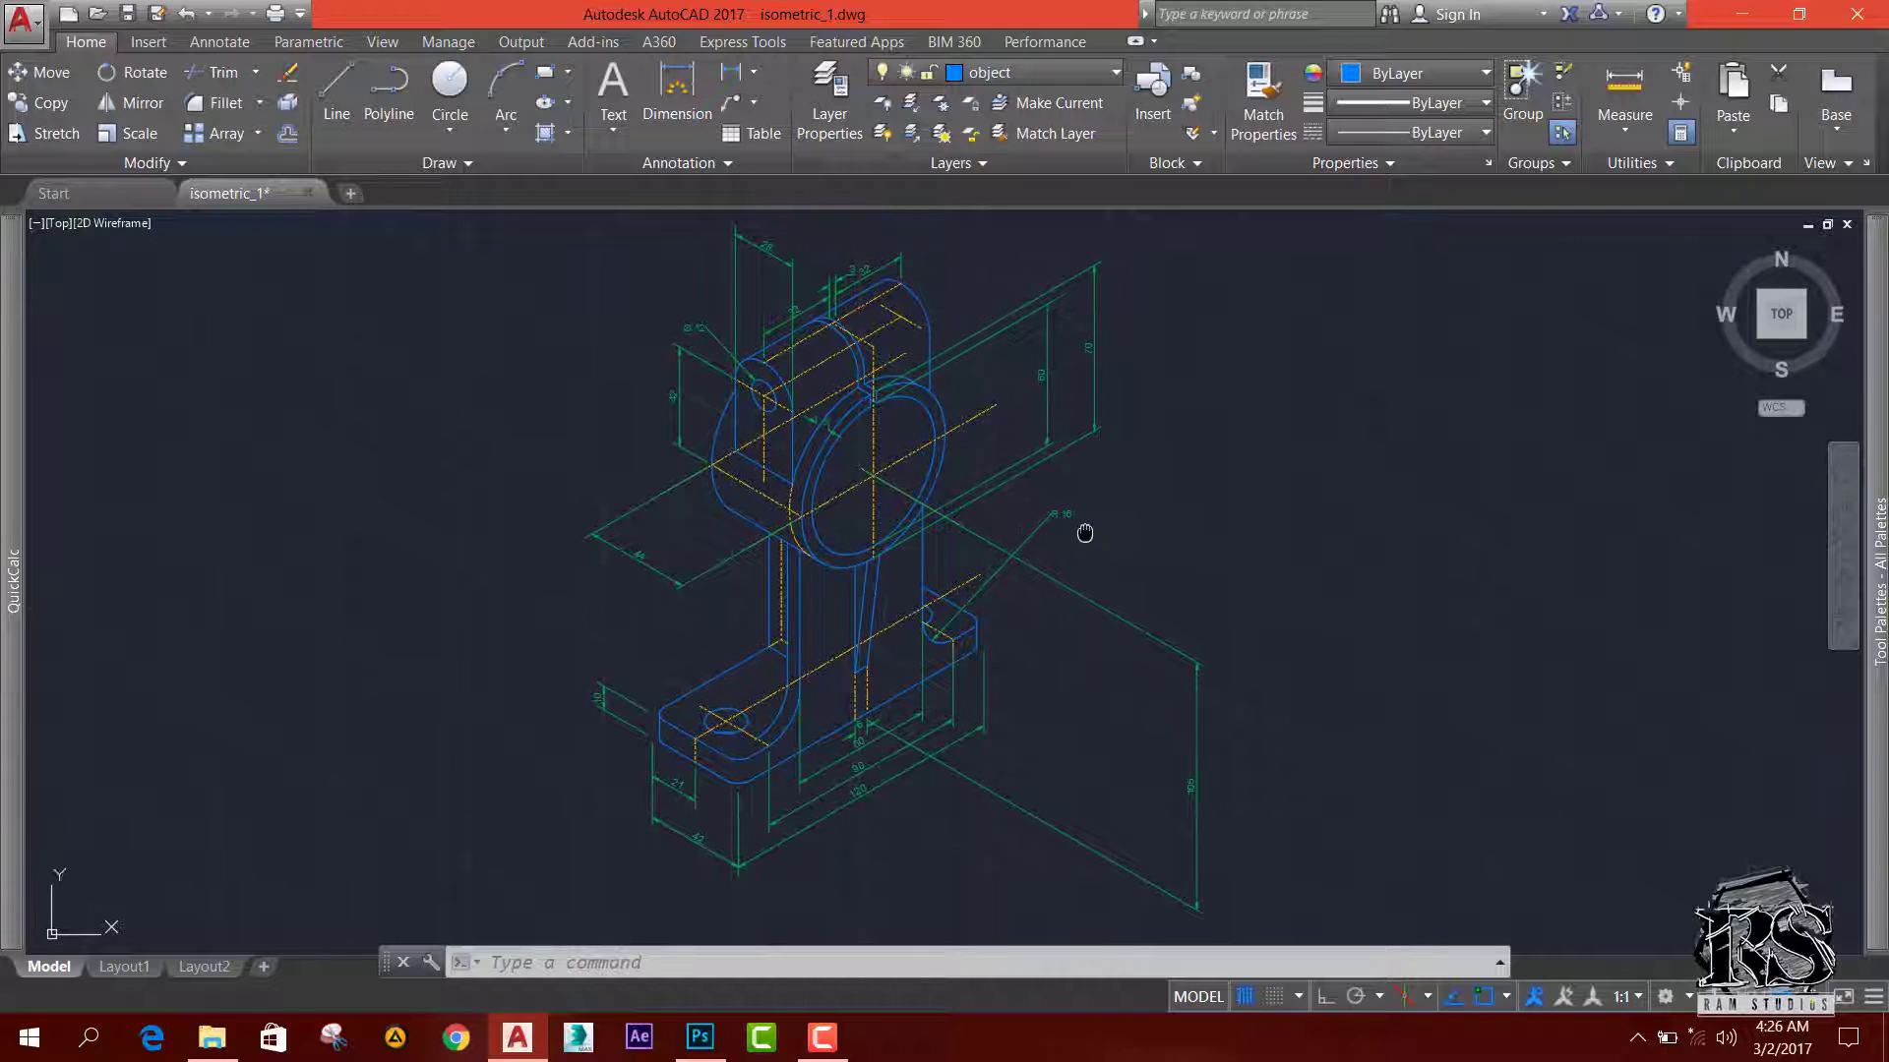
Step: Pan the isometric bracket view and keep 'object' as the current layer
{"action": "middle_click_drag", "start_coordinate": [1080, 529], "coordinate": [1107, 541]}
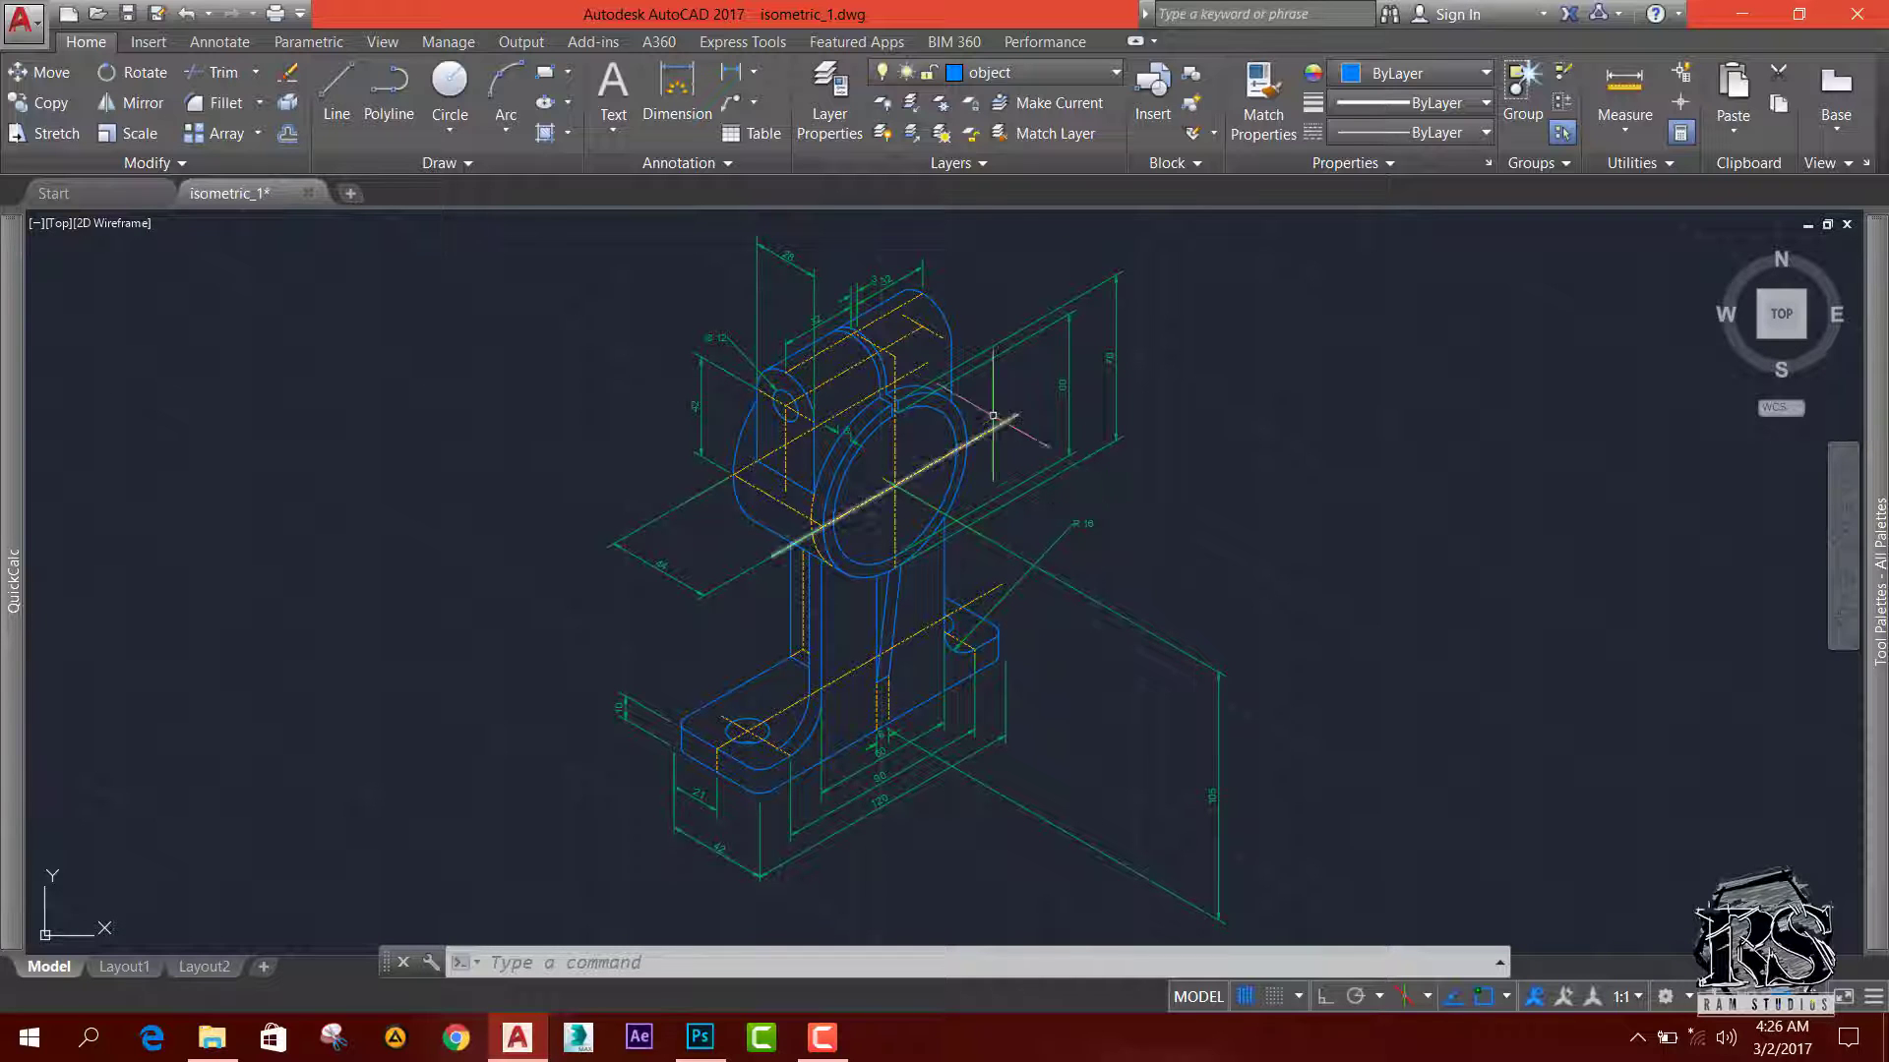
{"action": "left_click", "coordinate": [1043, 72]}
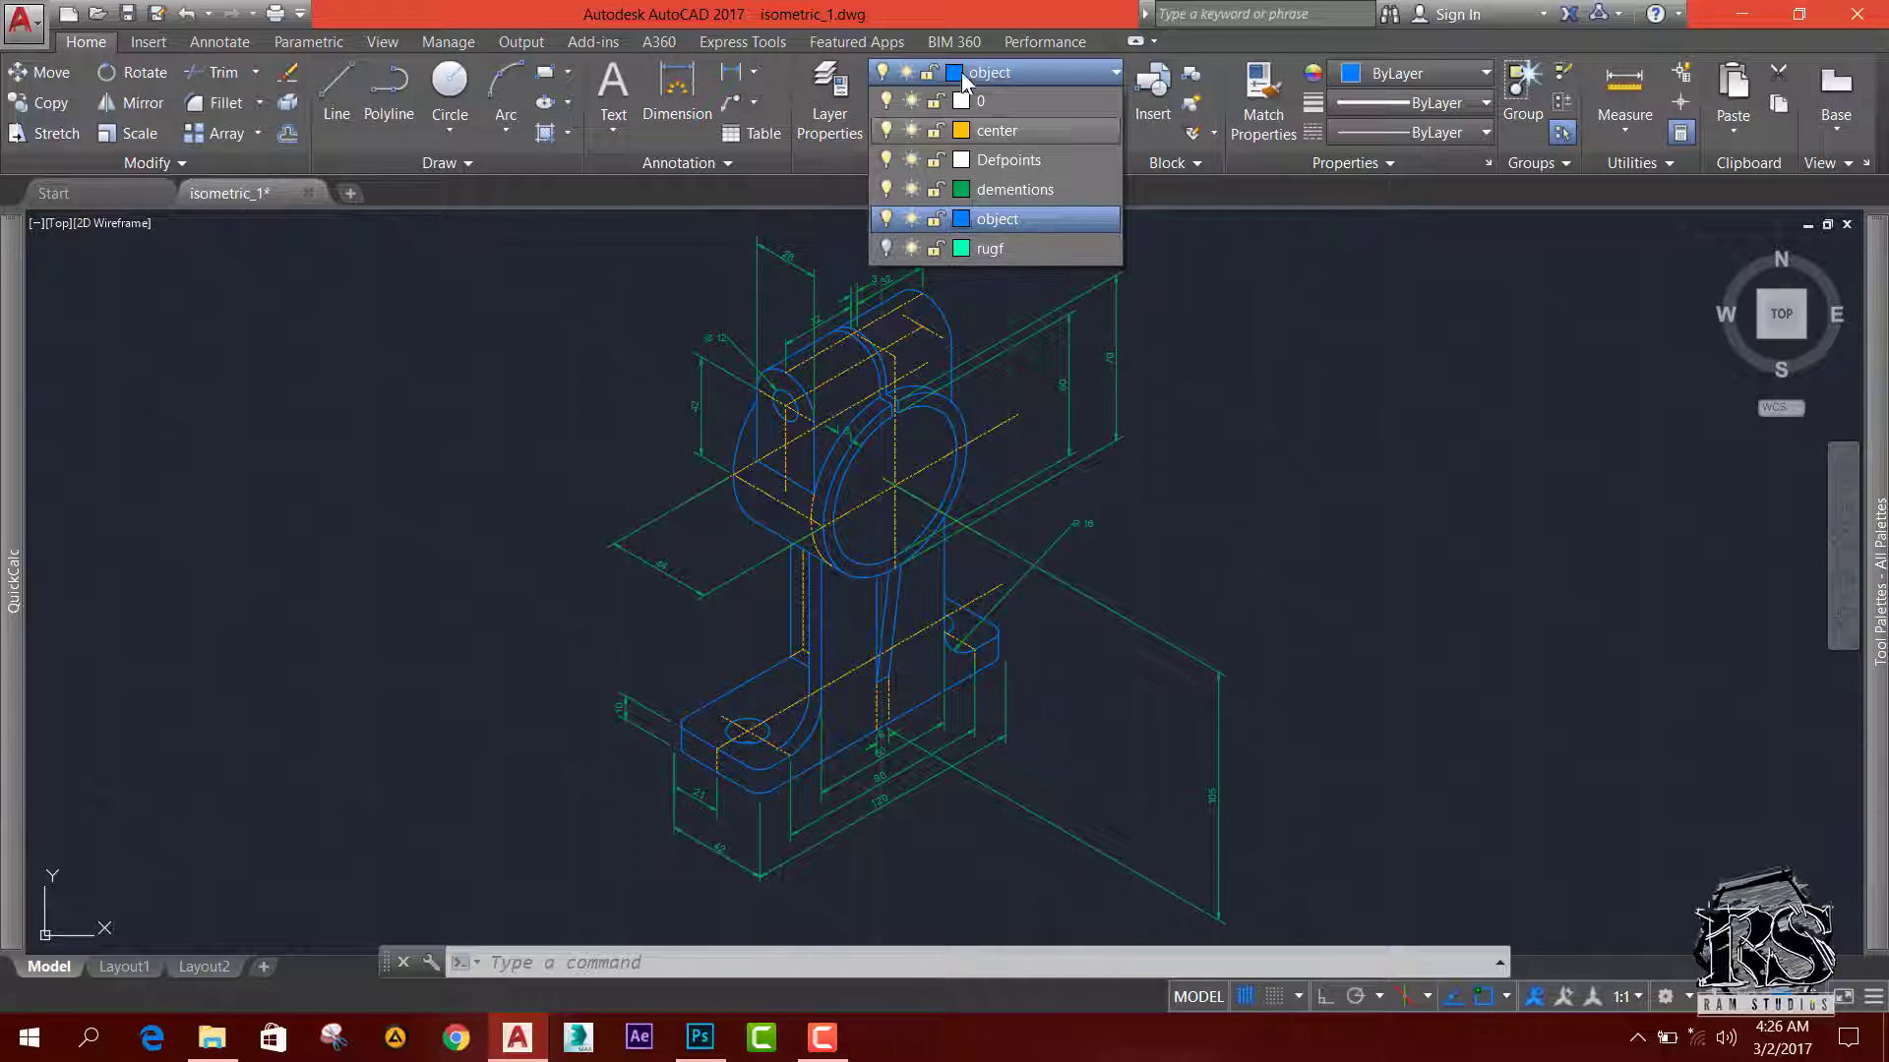
{"action": "left_click", "coordinate": [1006, 69]}
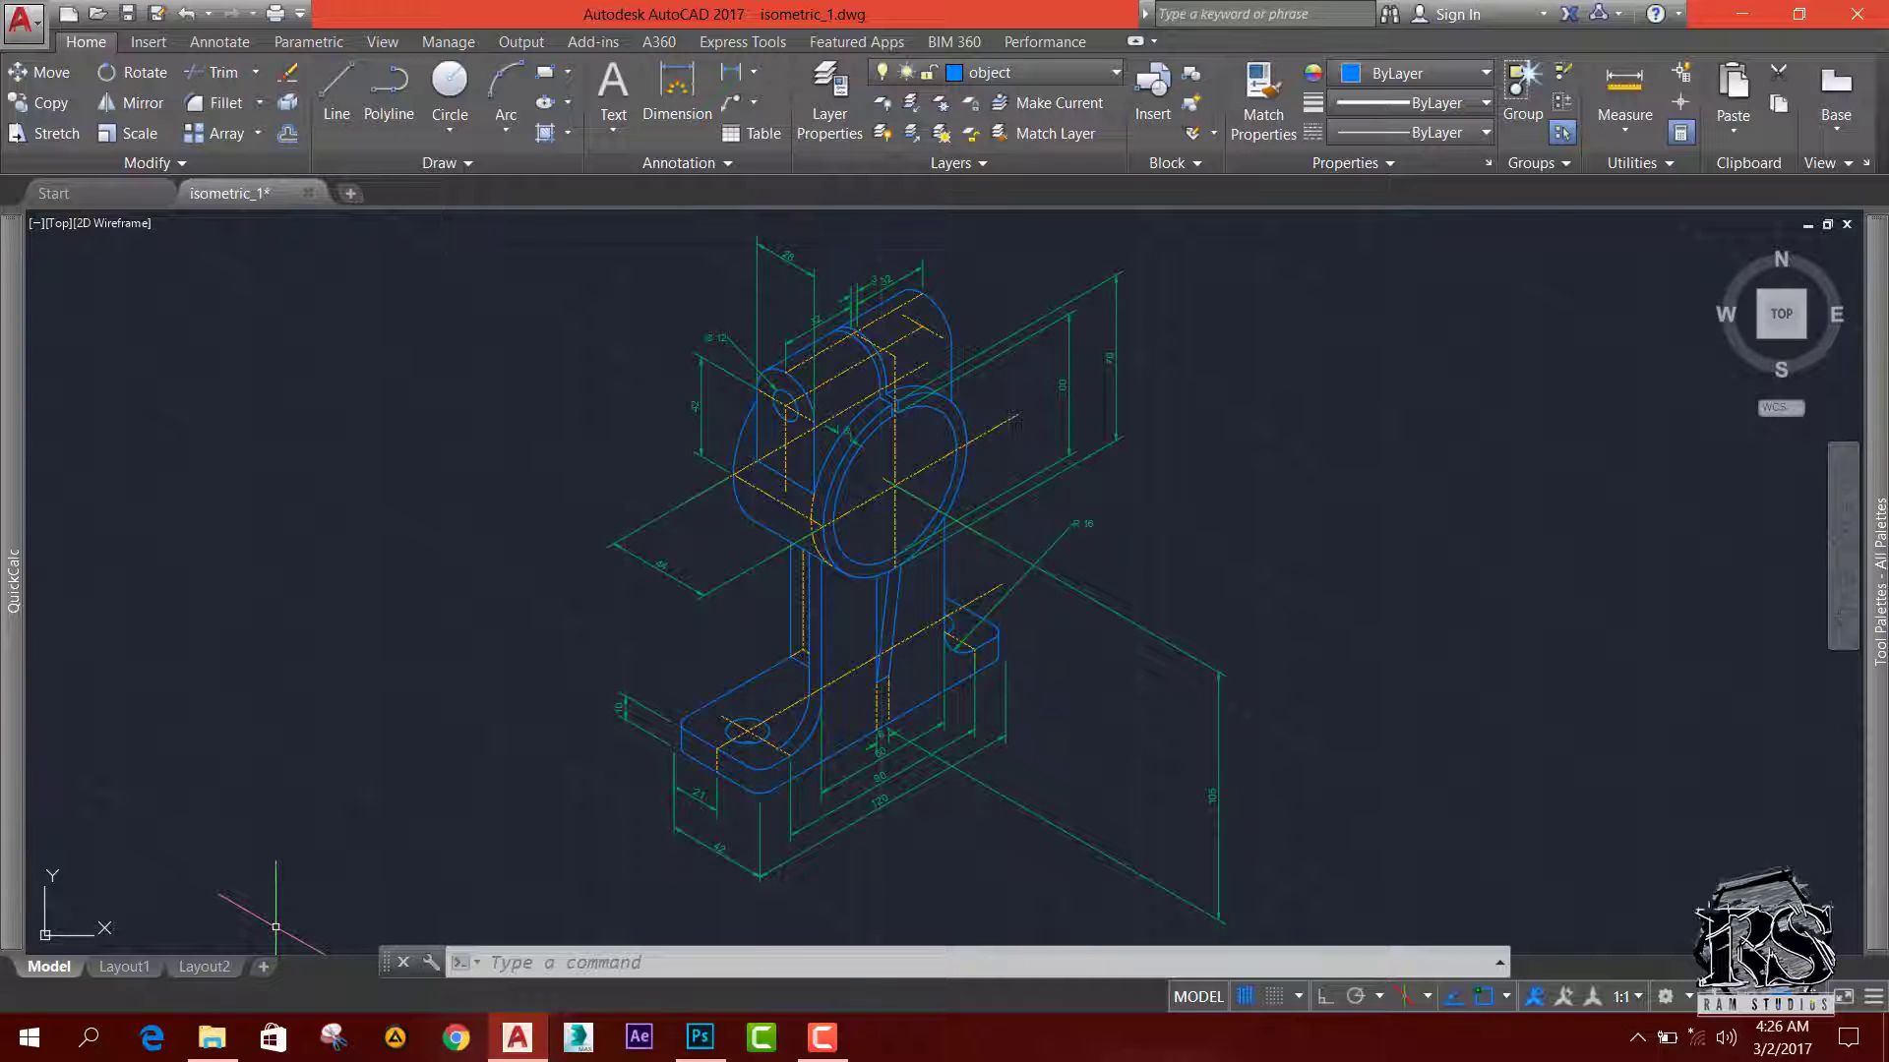
Step: Delete the Layout2 layout
{"action": "left_click", "coordinate": [204, 967]}
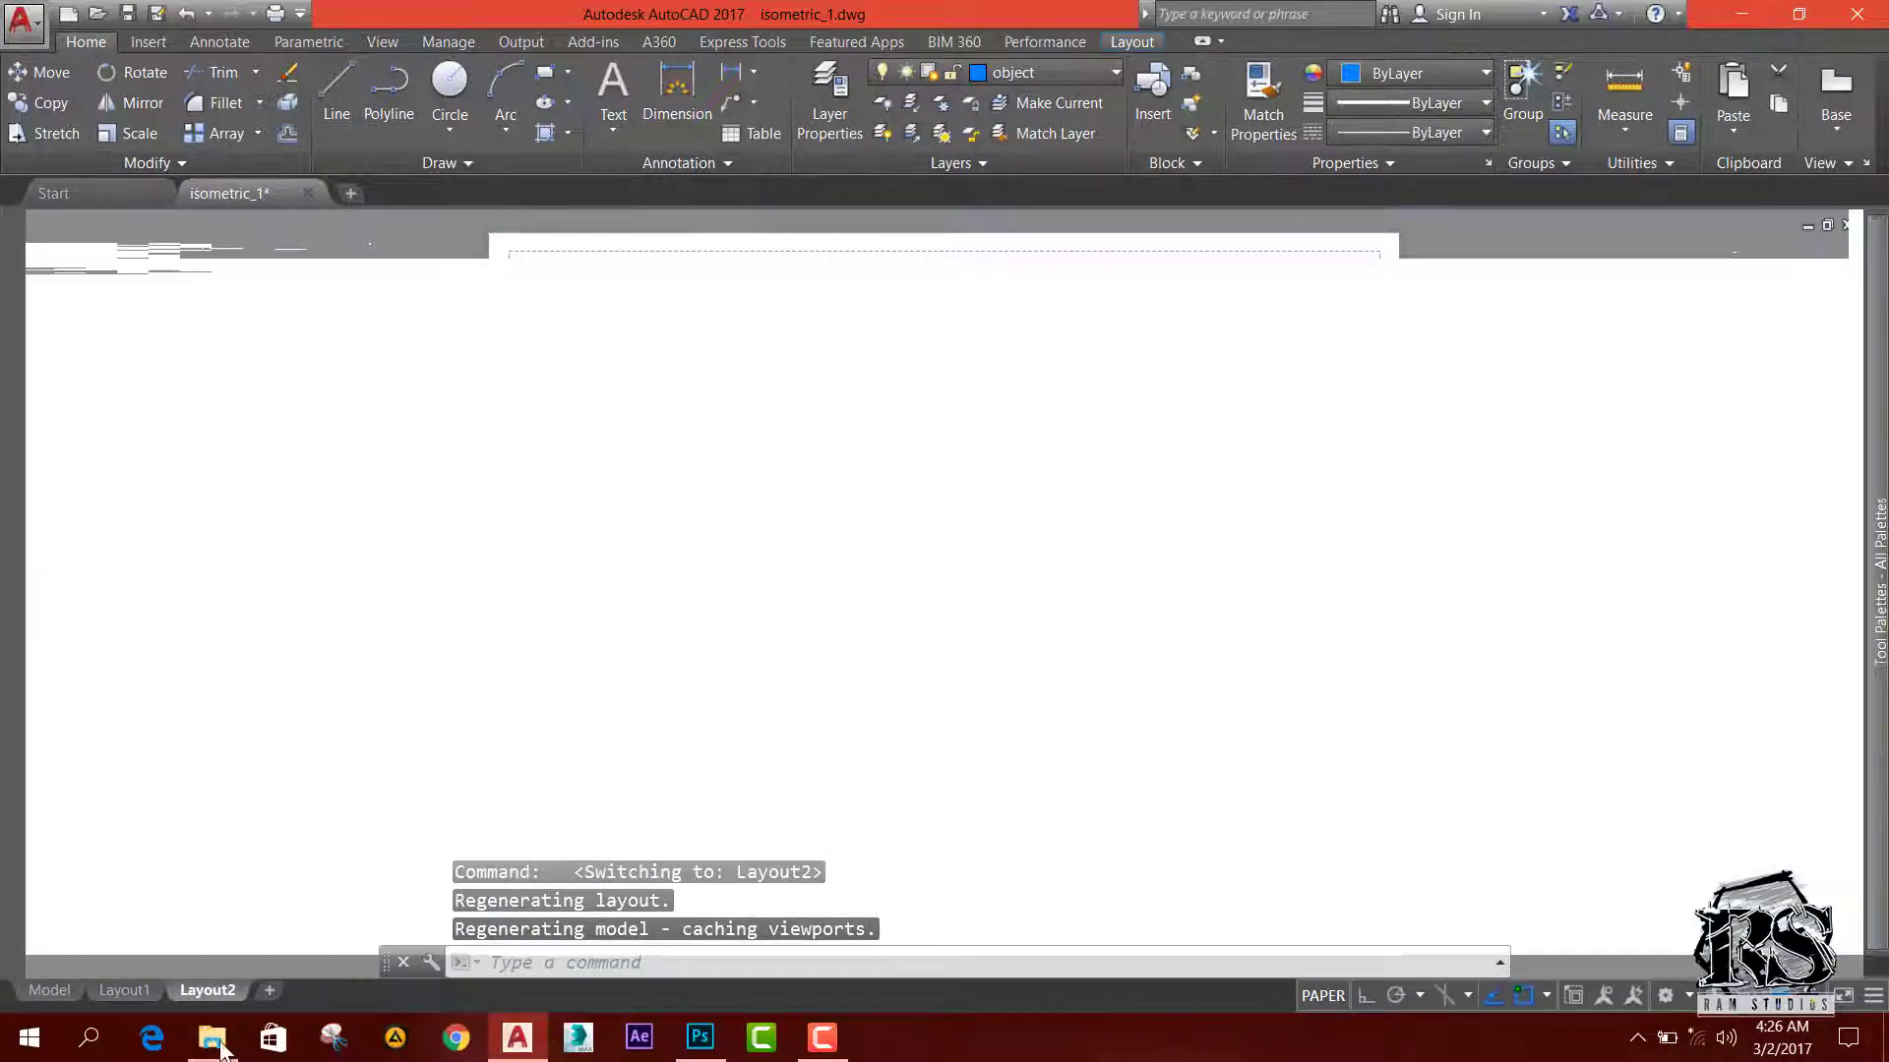
{"action": "left_click", "coordinate": [119, 991]}
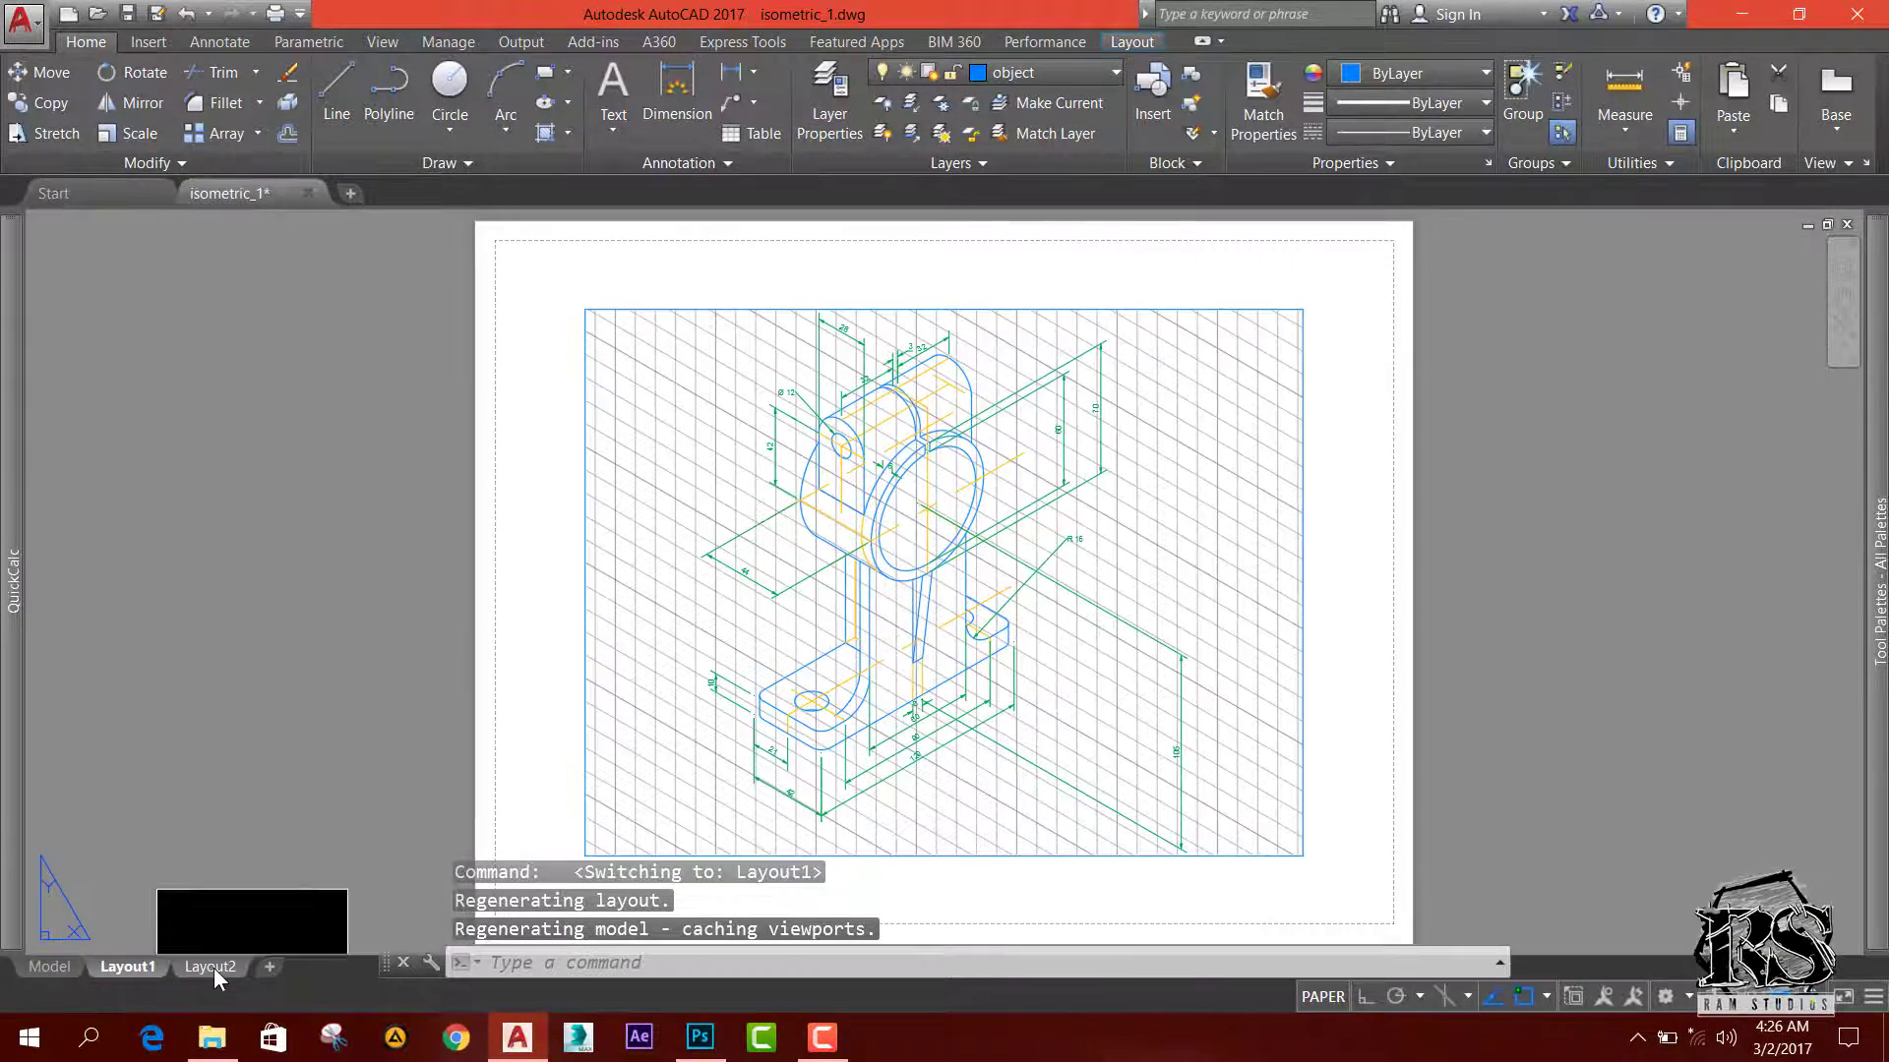
{"action": "right_click", "coordinate": [211, 969]}
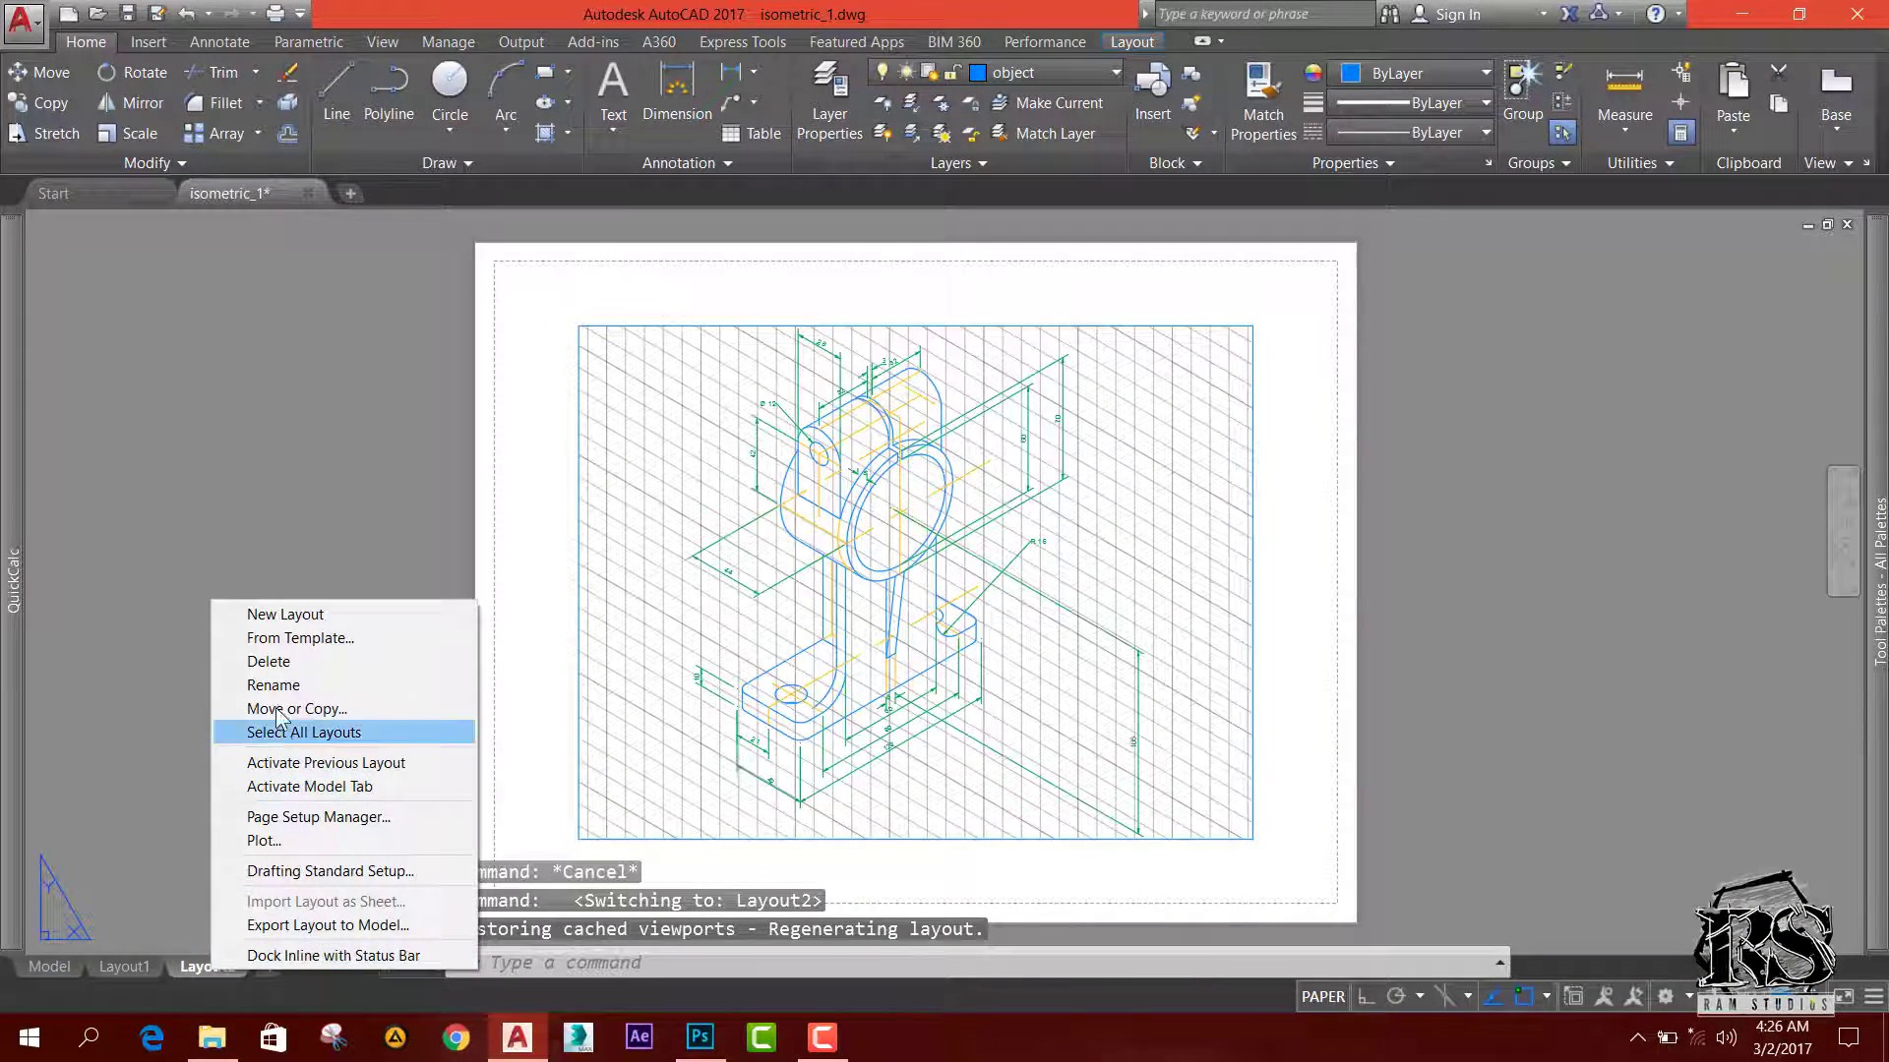
{"action": "left_click", "coordinate": [268, 661]}
{"action": "left_click", "coordinate": [990, 610]}
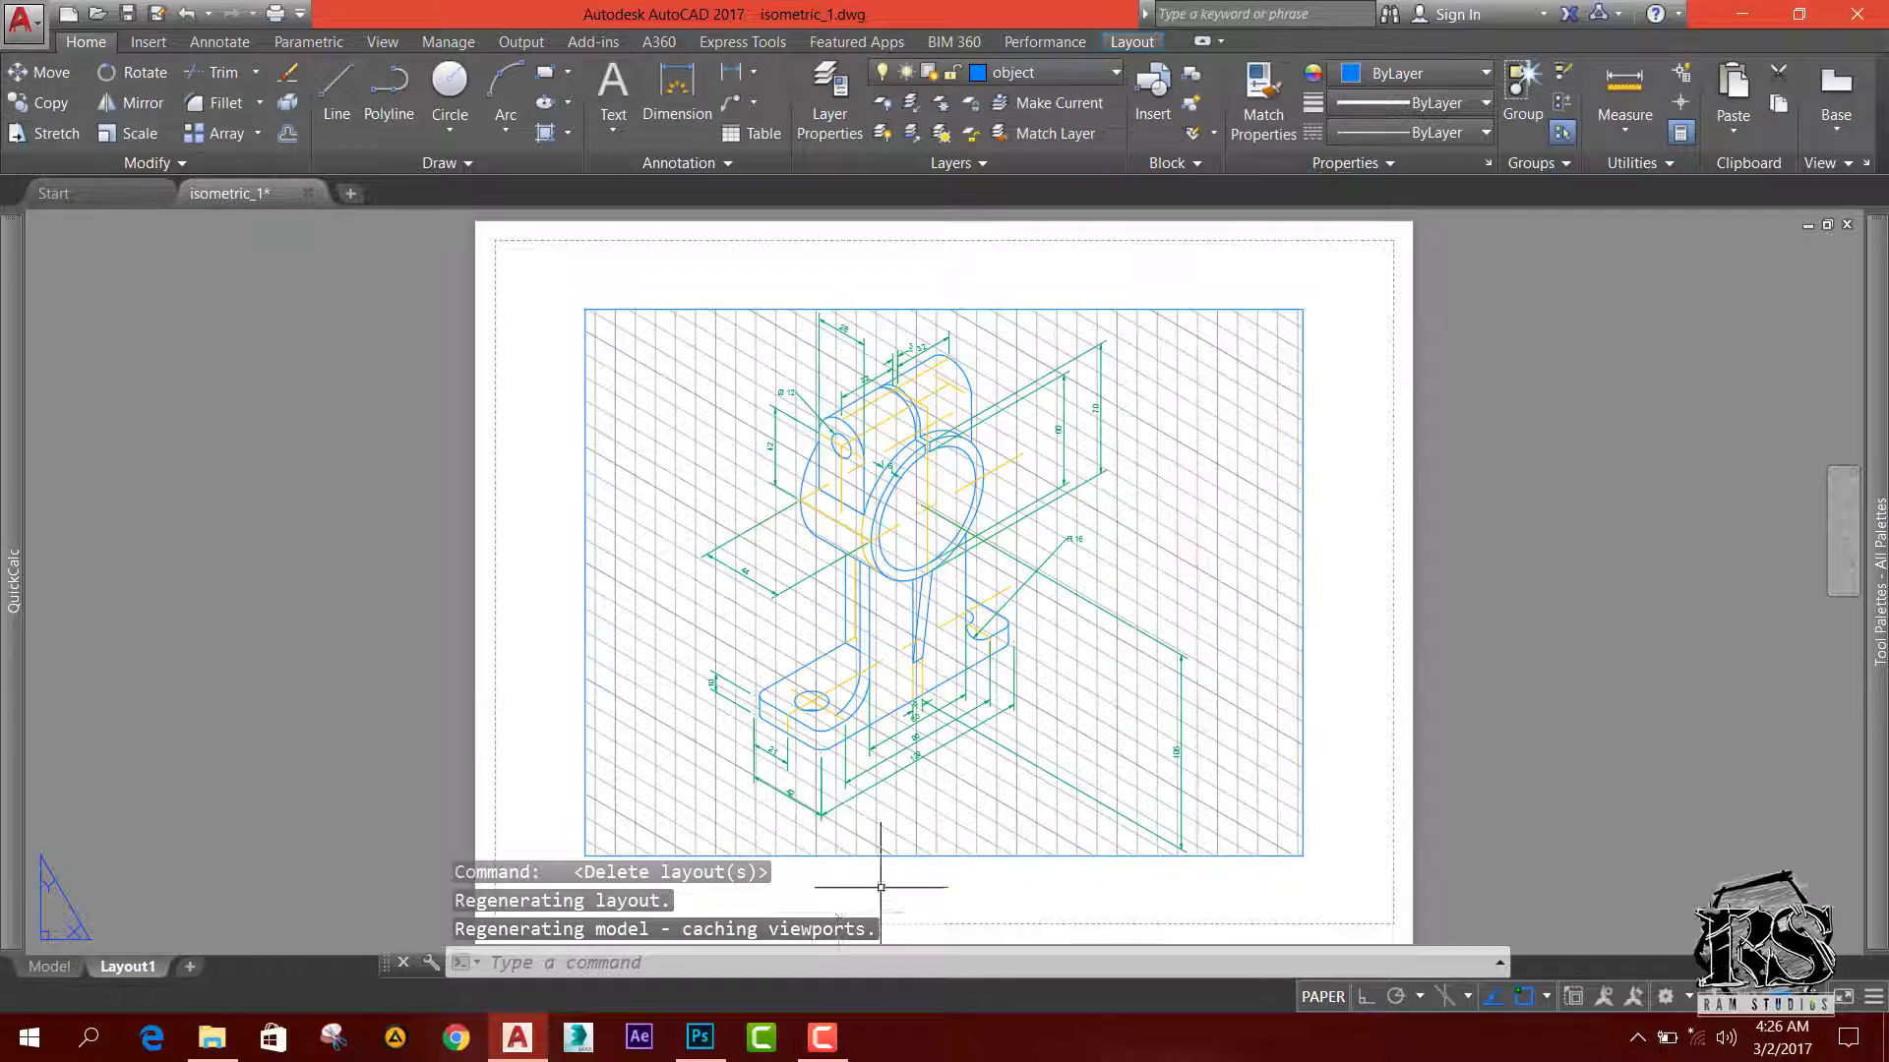
Step: Insert the ISO A2 Landscape RS layout from the A2 ISO LANDSCAPE.dwt template
{"action": "right_click", "coordinate": [125, 964]}
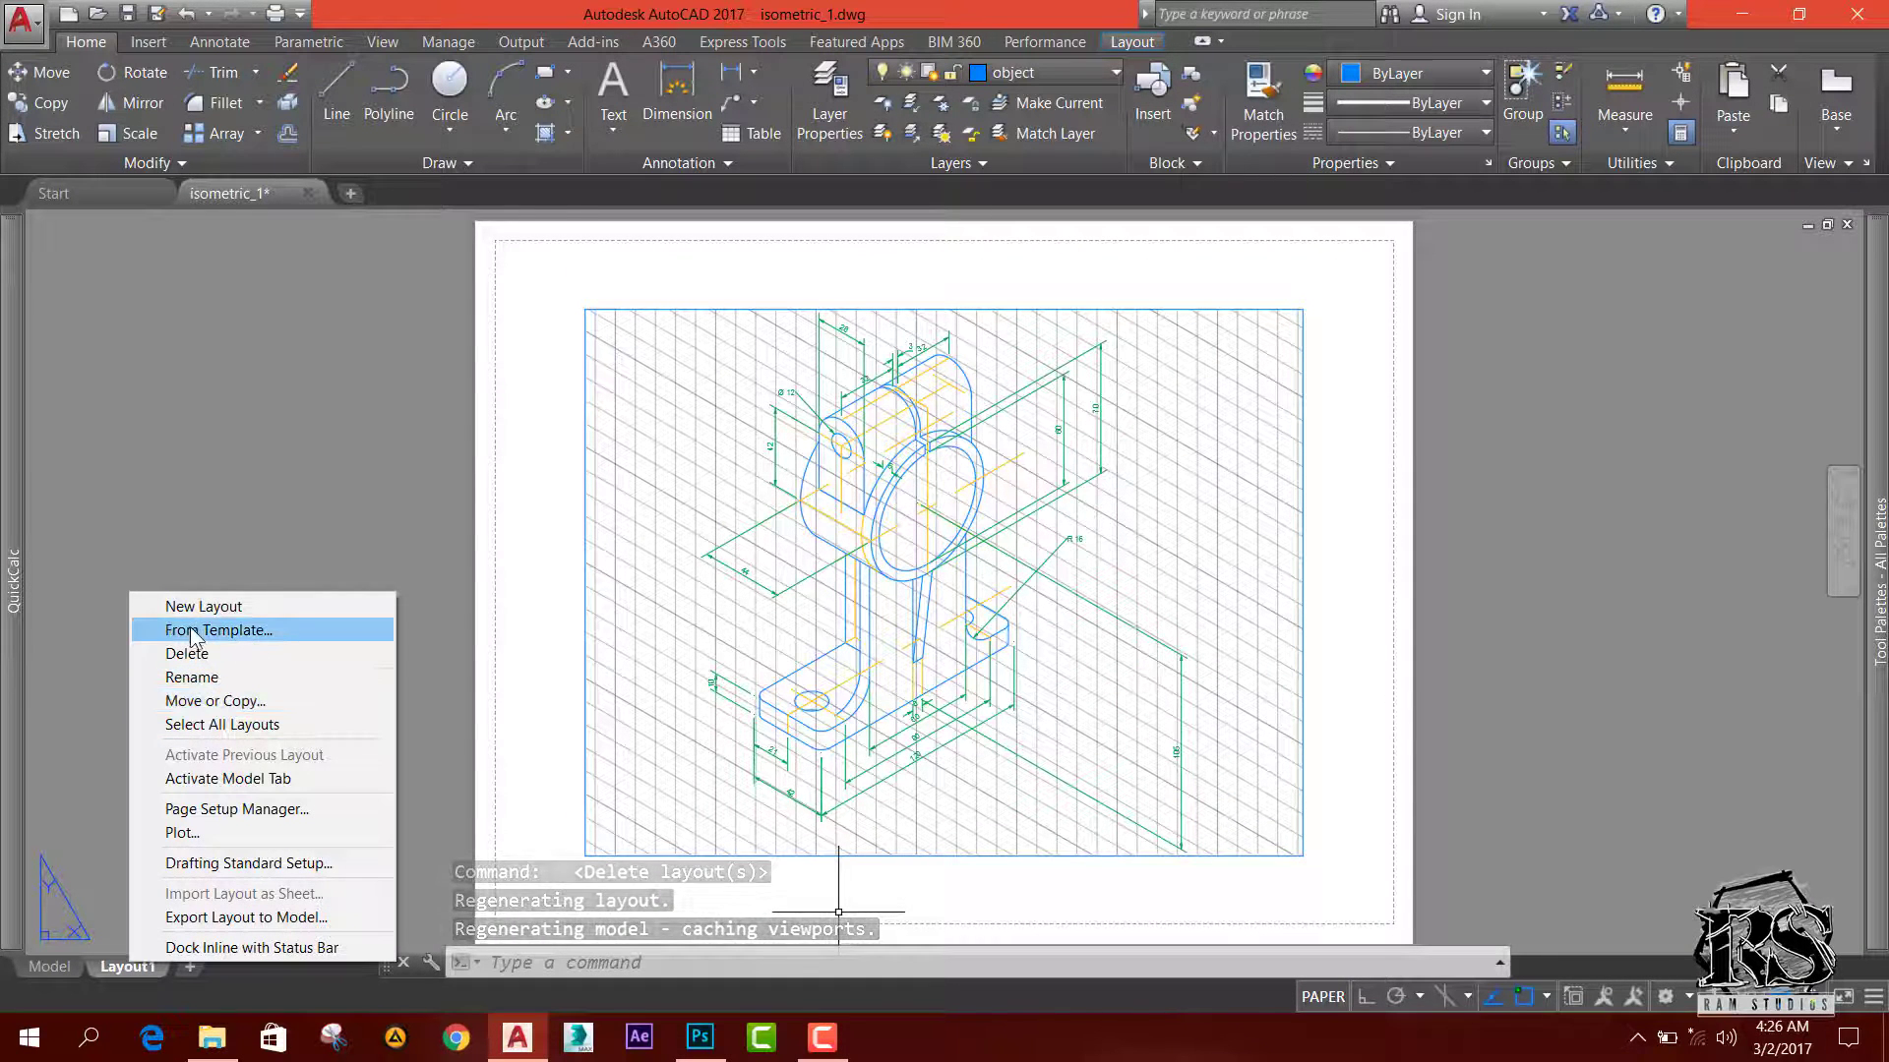
{"action": "left_click", "coordinate": [256, 630]}
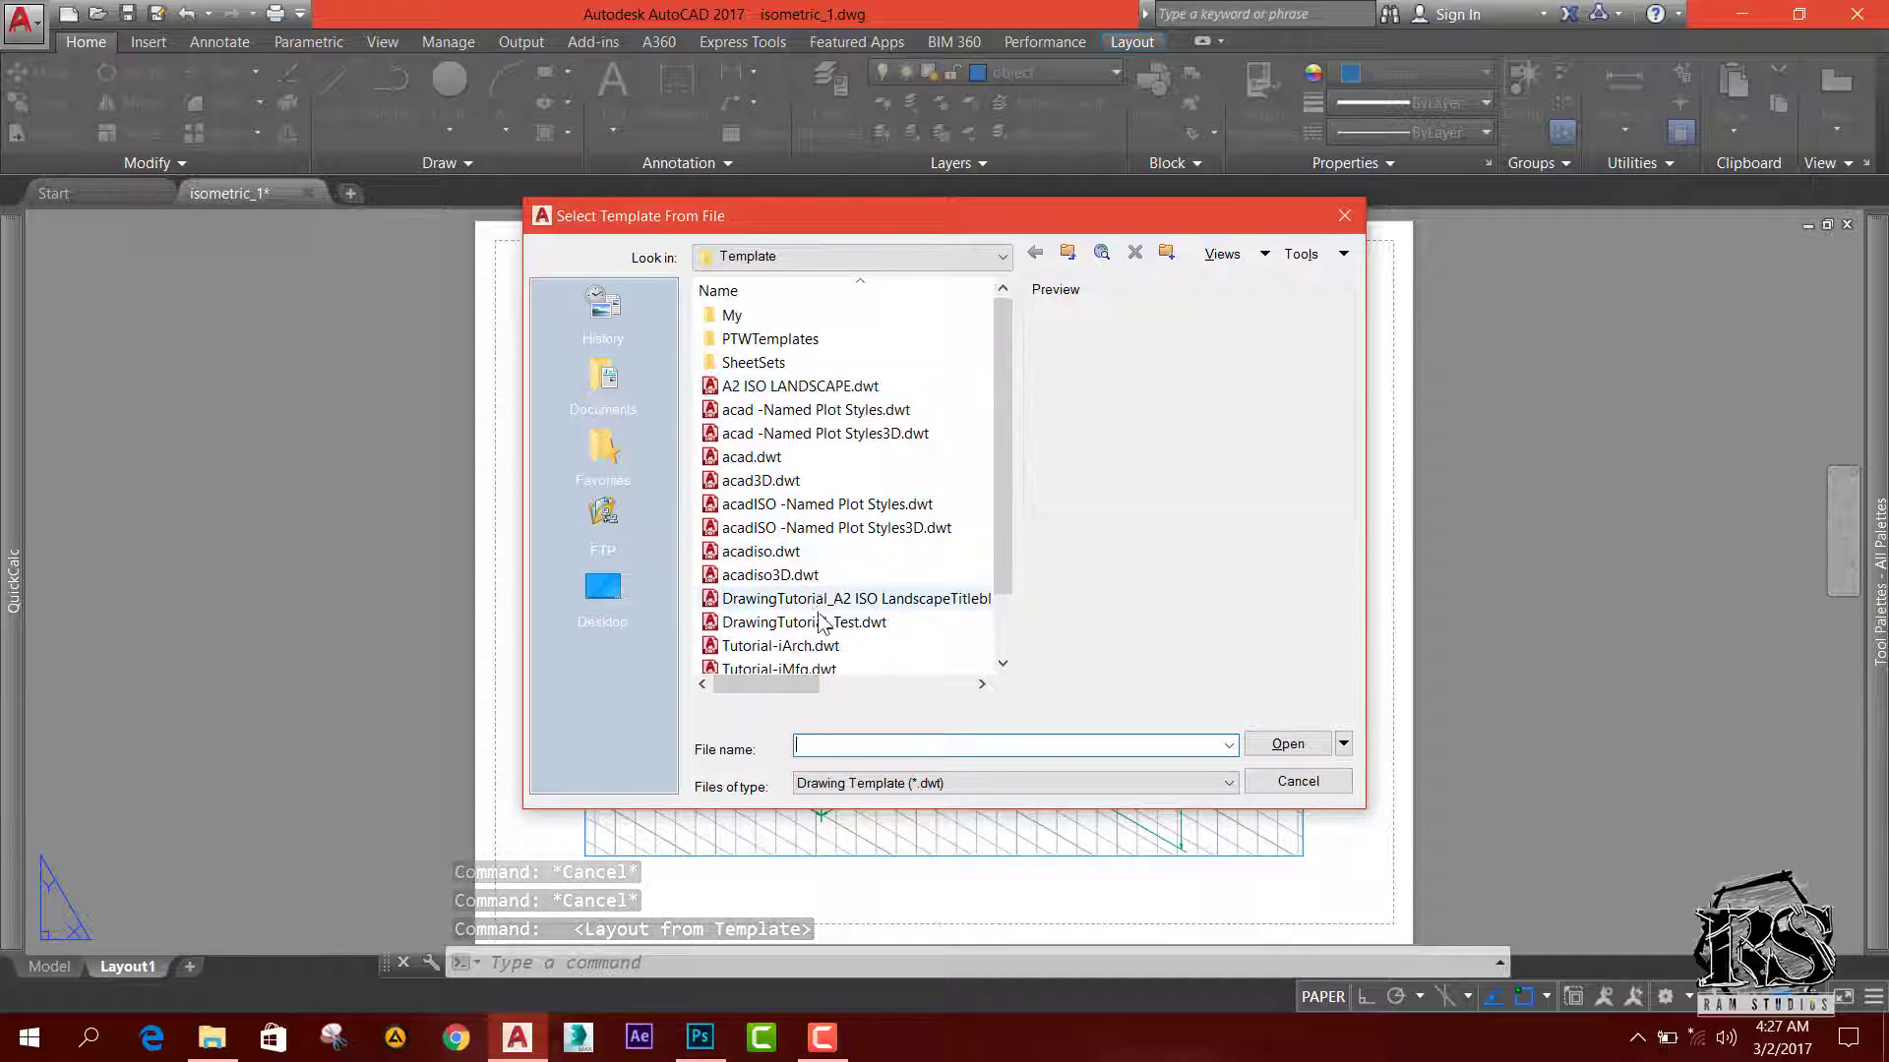
{"action": "left_click", "coordinate": [787, 386]}
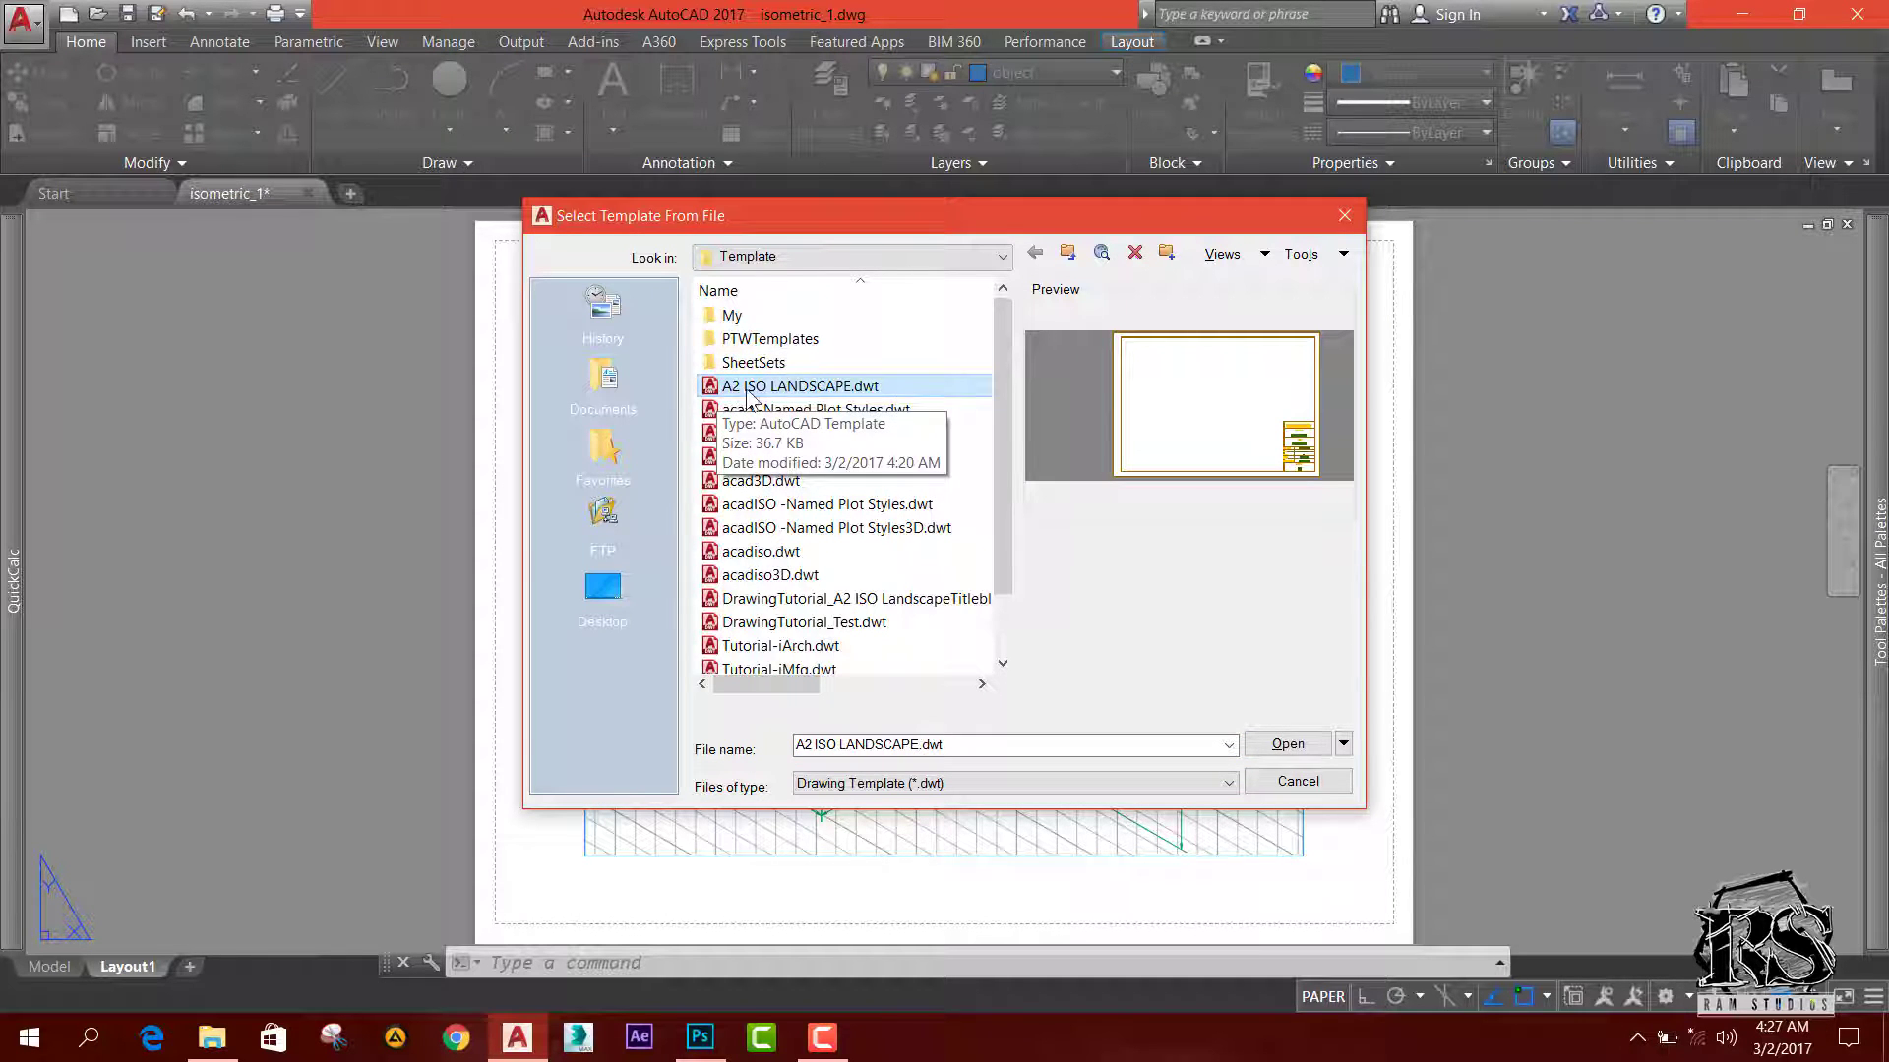
{"action": "double_click", "coordinate": [799, 392]}
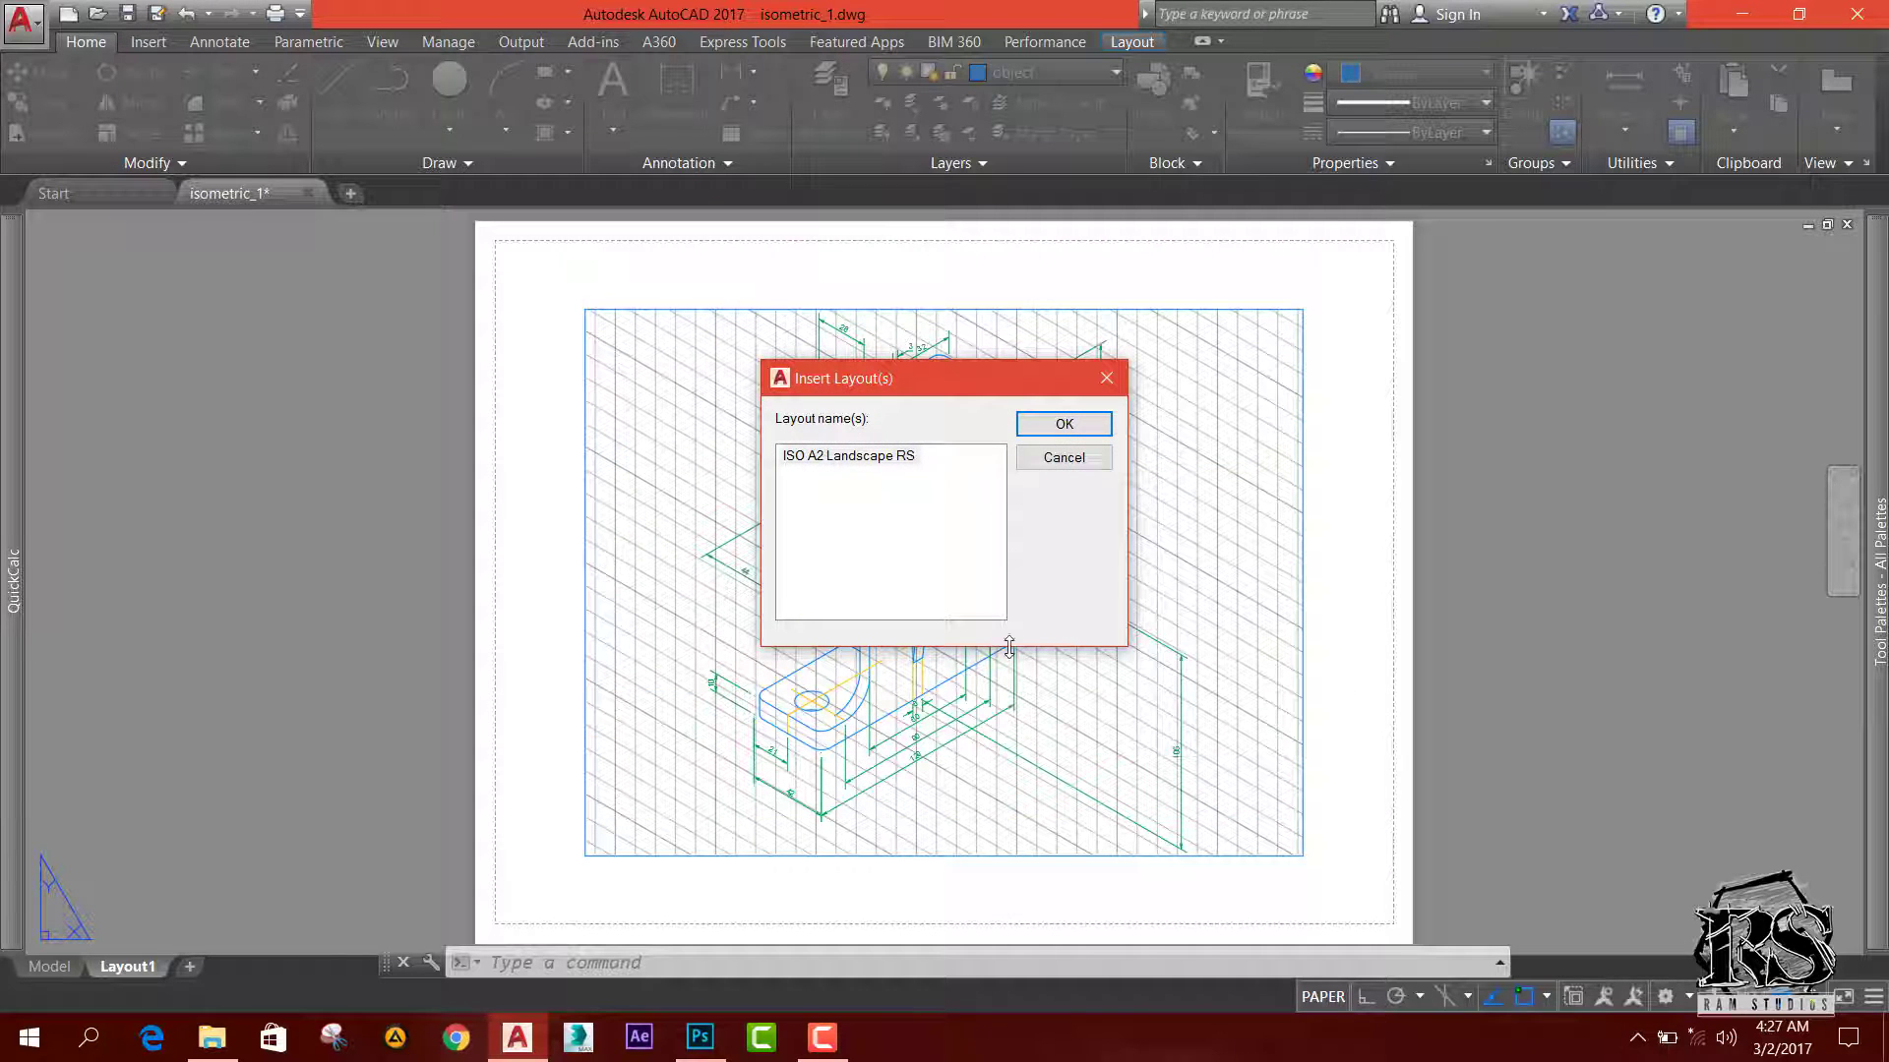
{"action": "left_click", "coordinate": [890, 458]}
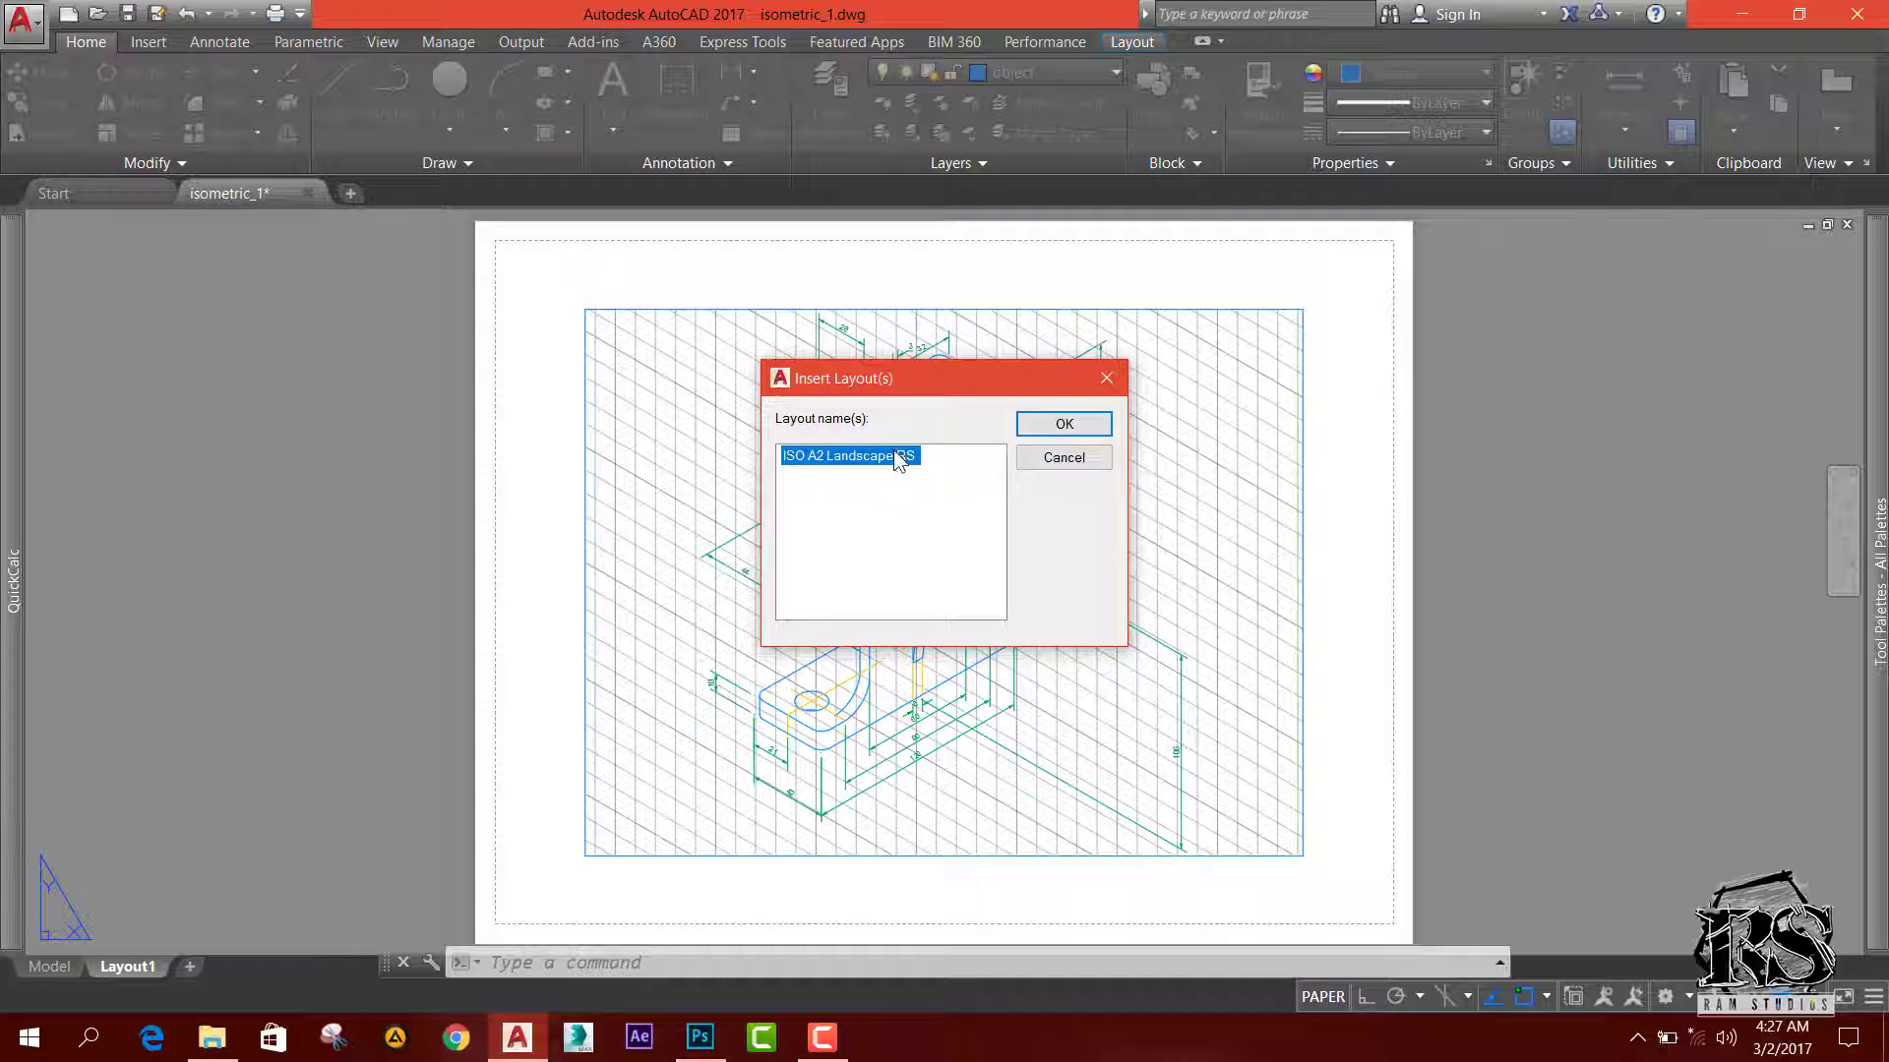
{"action": "left_click", "coordinate": [1049, 433]}
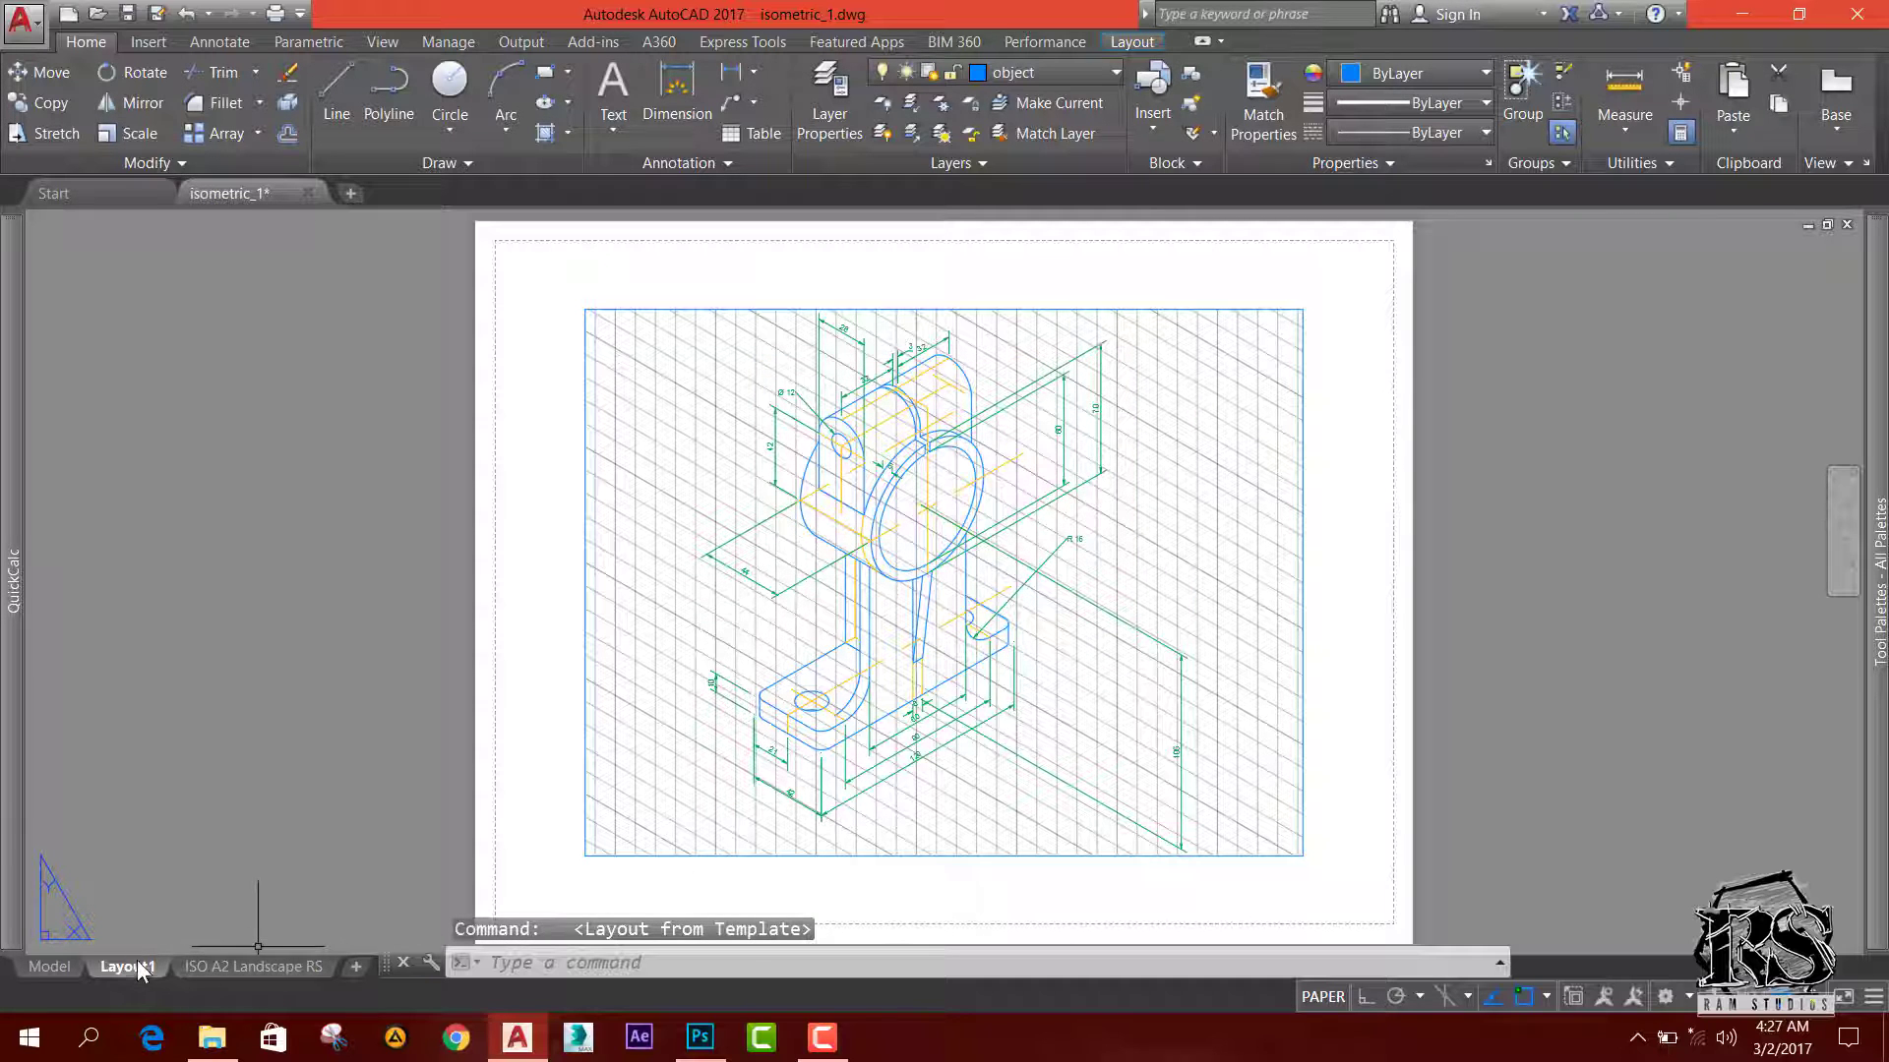
Step: Delete Layout1, keeping only the ISO A2 Landscape RS layout
{"action": "left_click", "coordinate": [243, 968]}
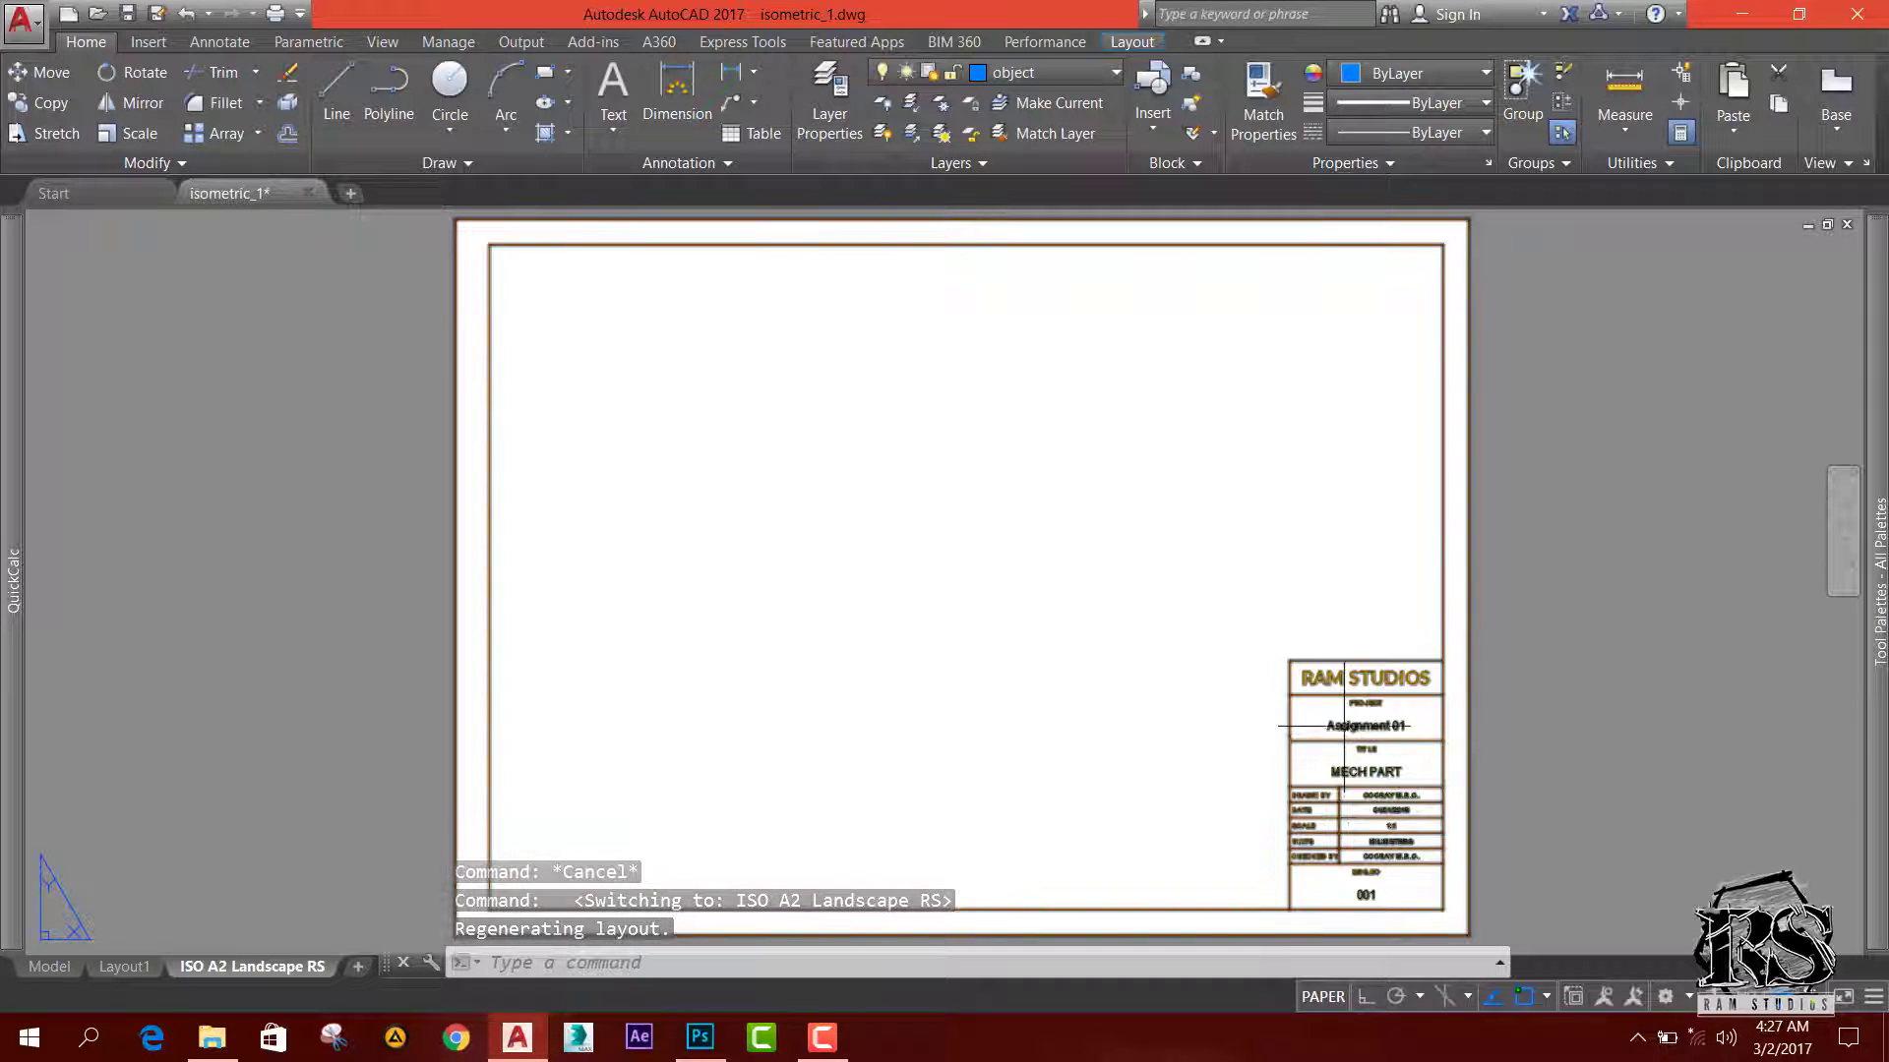
{"action": "left_click", "coordinate": [118, 968]}
{"action": "right_click", "coordinate": [132, 970]}
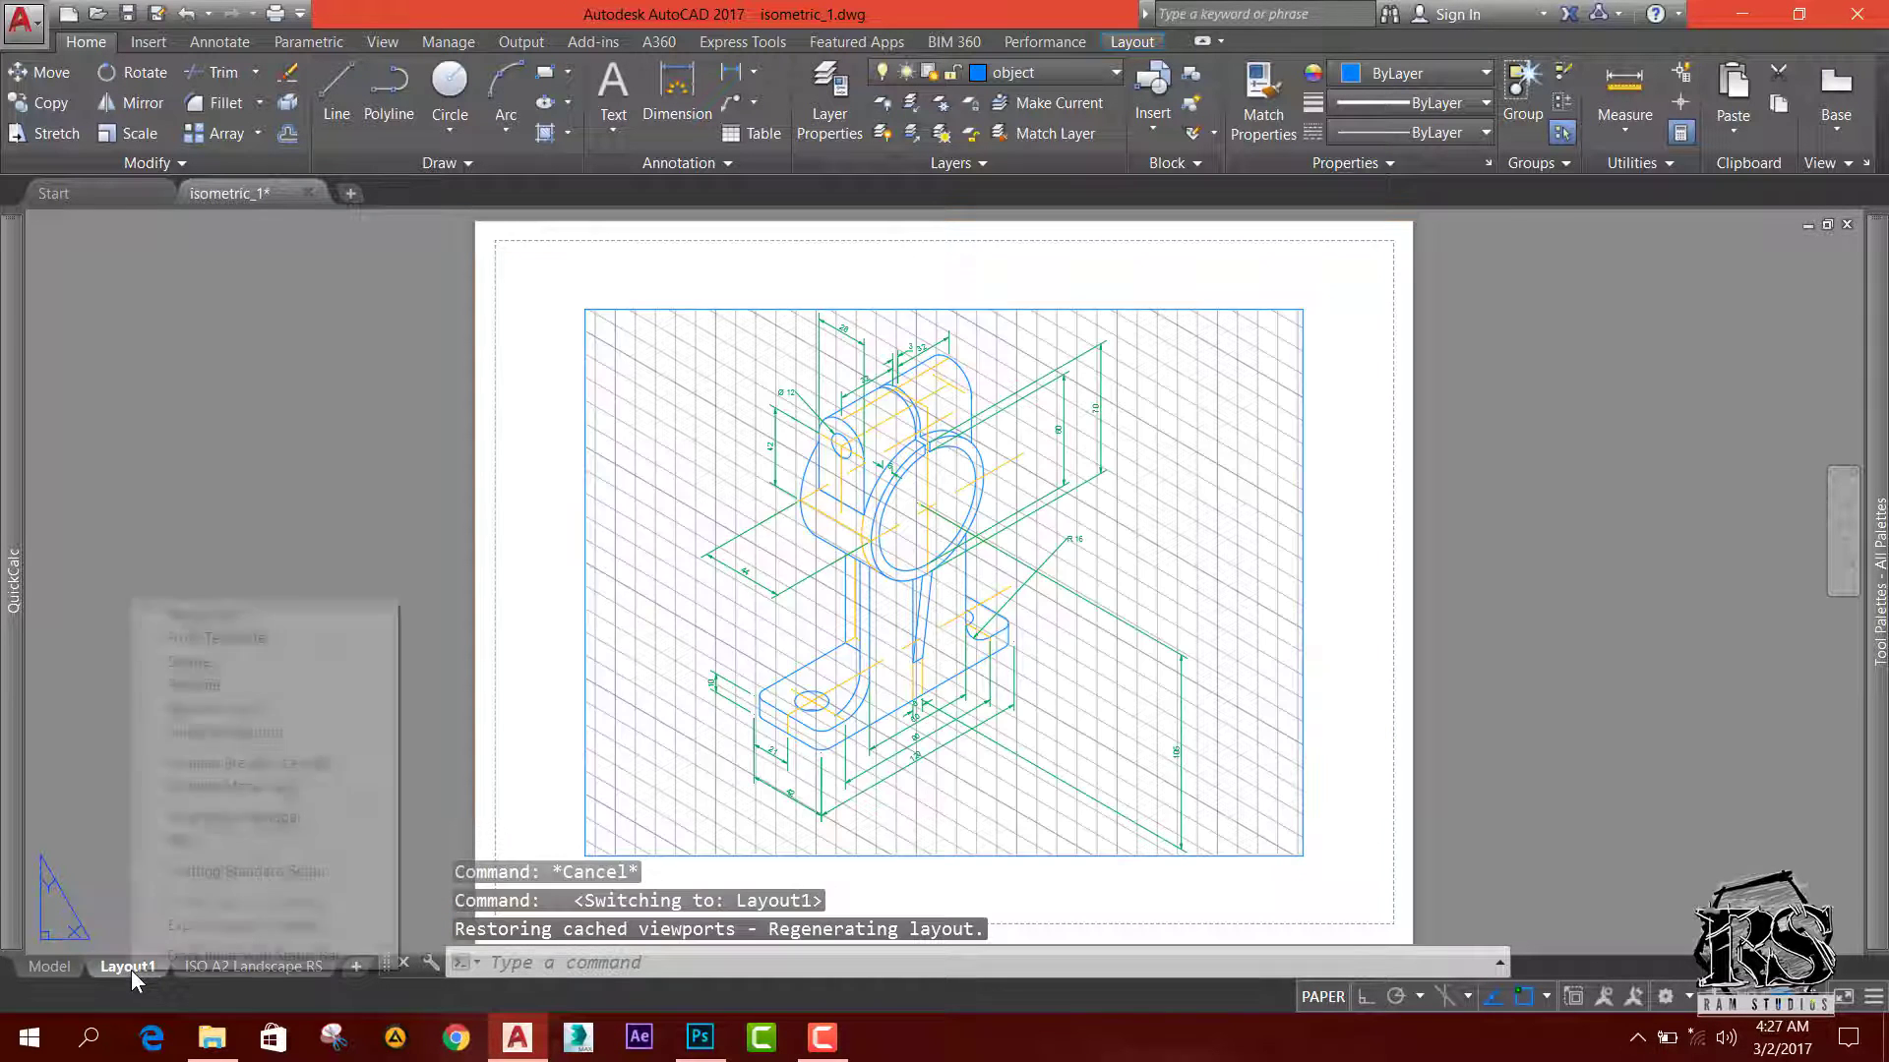
{"action": "left_click", "coordinate": [264, 662]}
{"action": "left_click", "coordinate": [984, 609]}
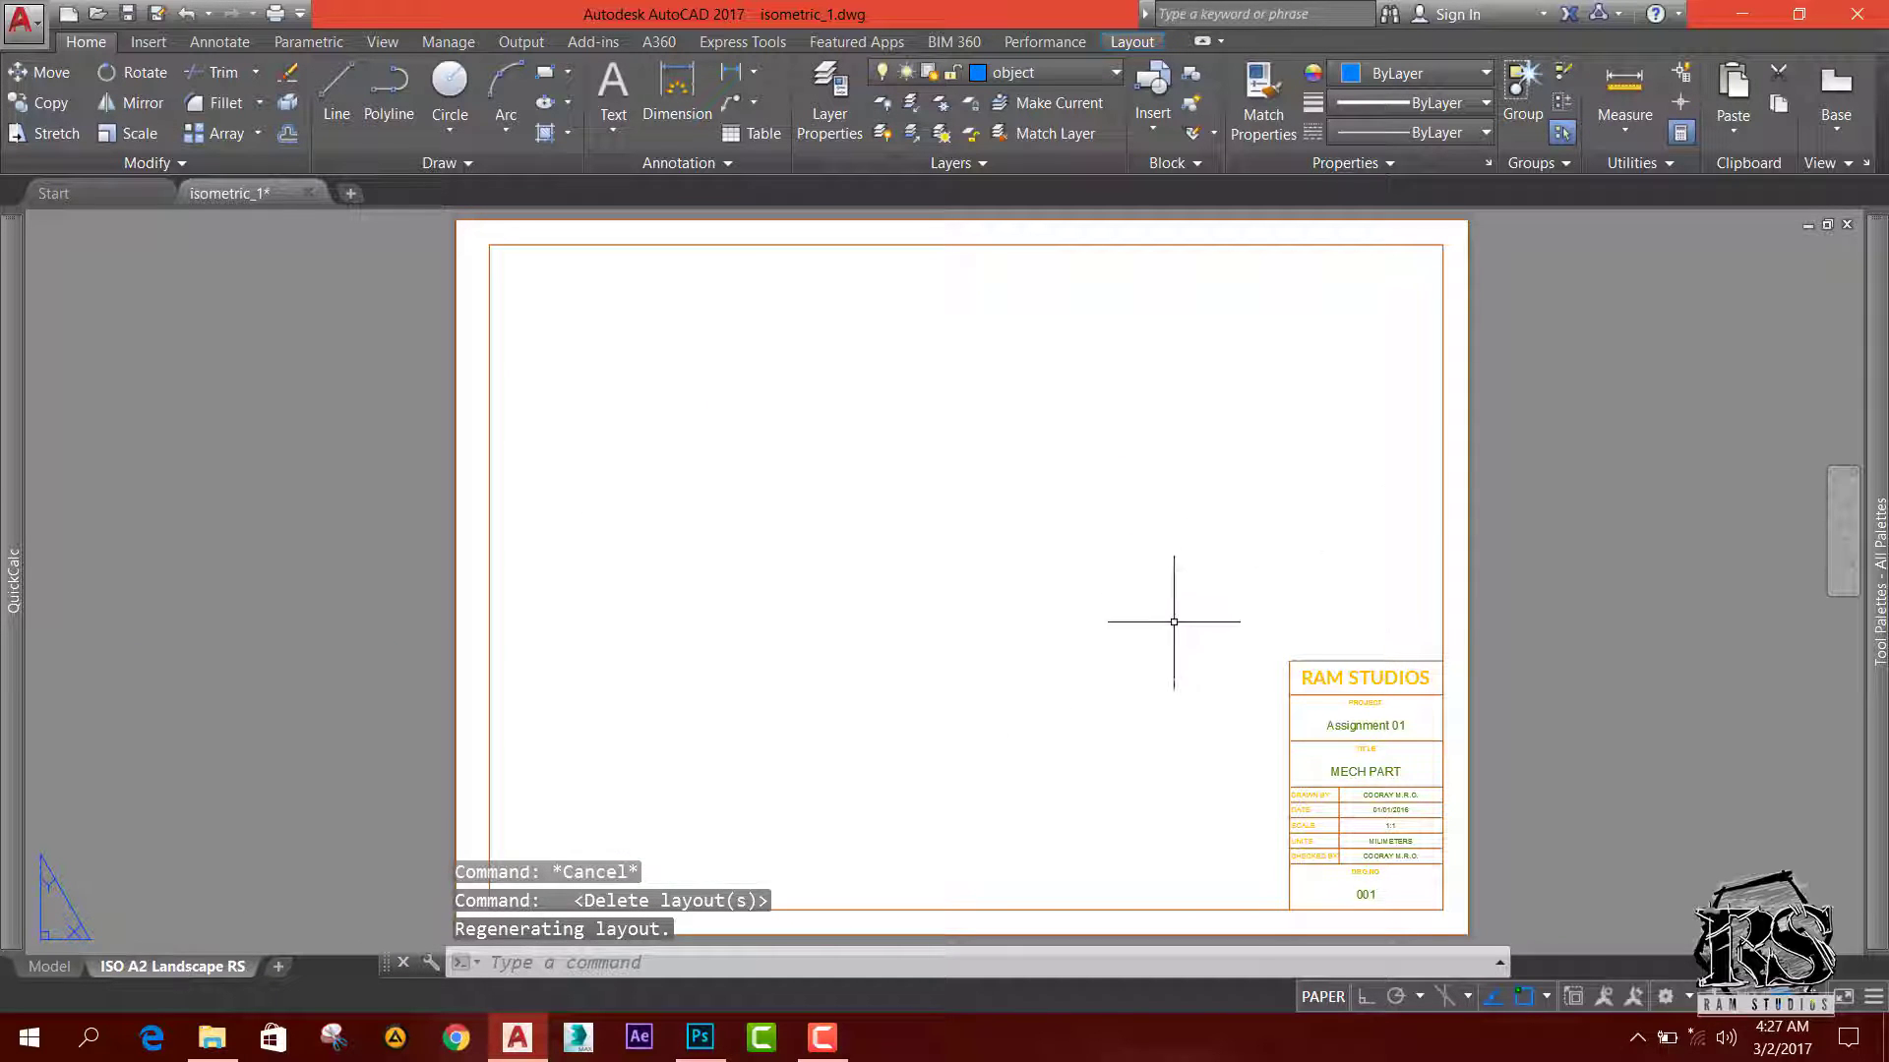
Step: Zoom into the RAM STUDIOS title block, then back out to the whole sheet
{"action": "scroll", "coordinate": [982, 645], "scroll_direction": "up", "scroll_amount": 1}
{"action": "scroll", "coordinate": [1083, 641], "scroll_direction": "up", "scroll_amount": 2}
{"action": "scroll", "coordinate": [1239, 711], "scroll_direction": "up", "scroll_amount": 2}
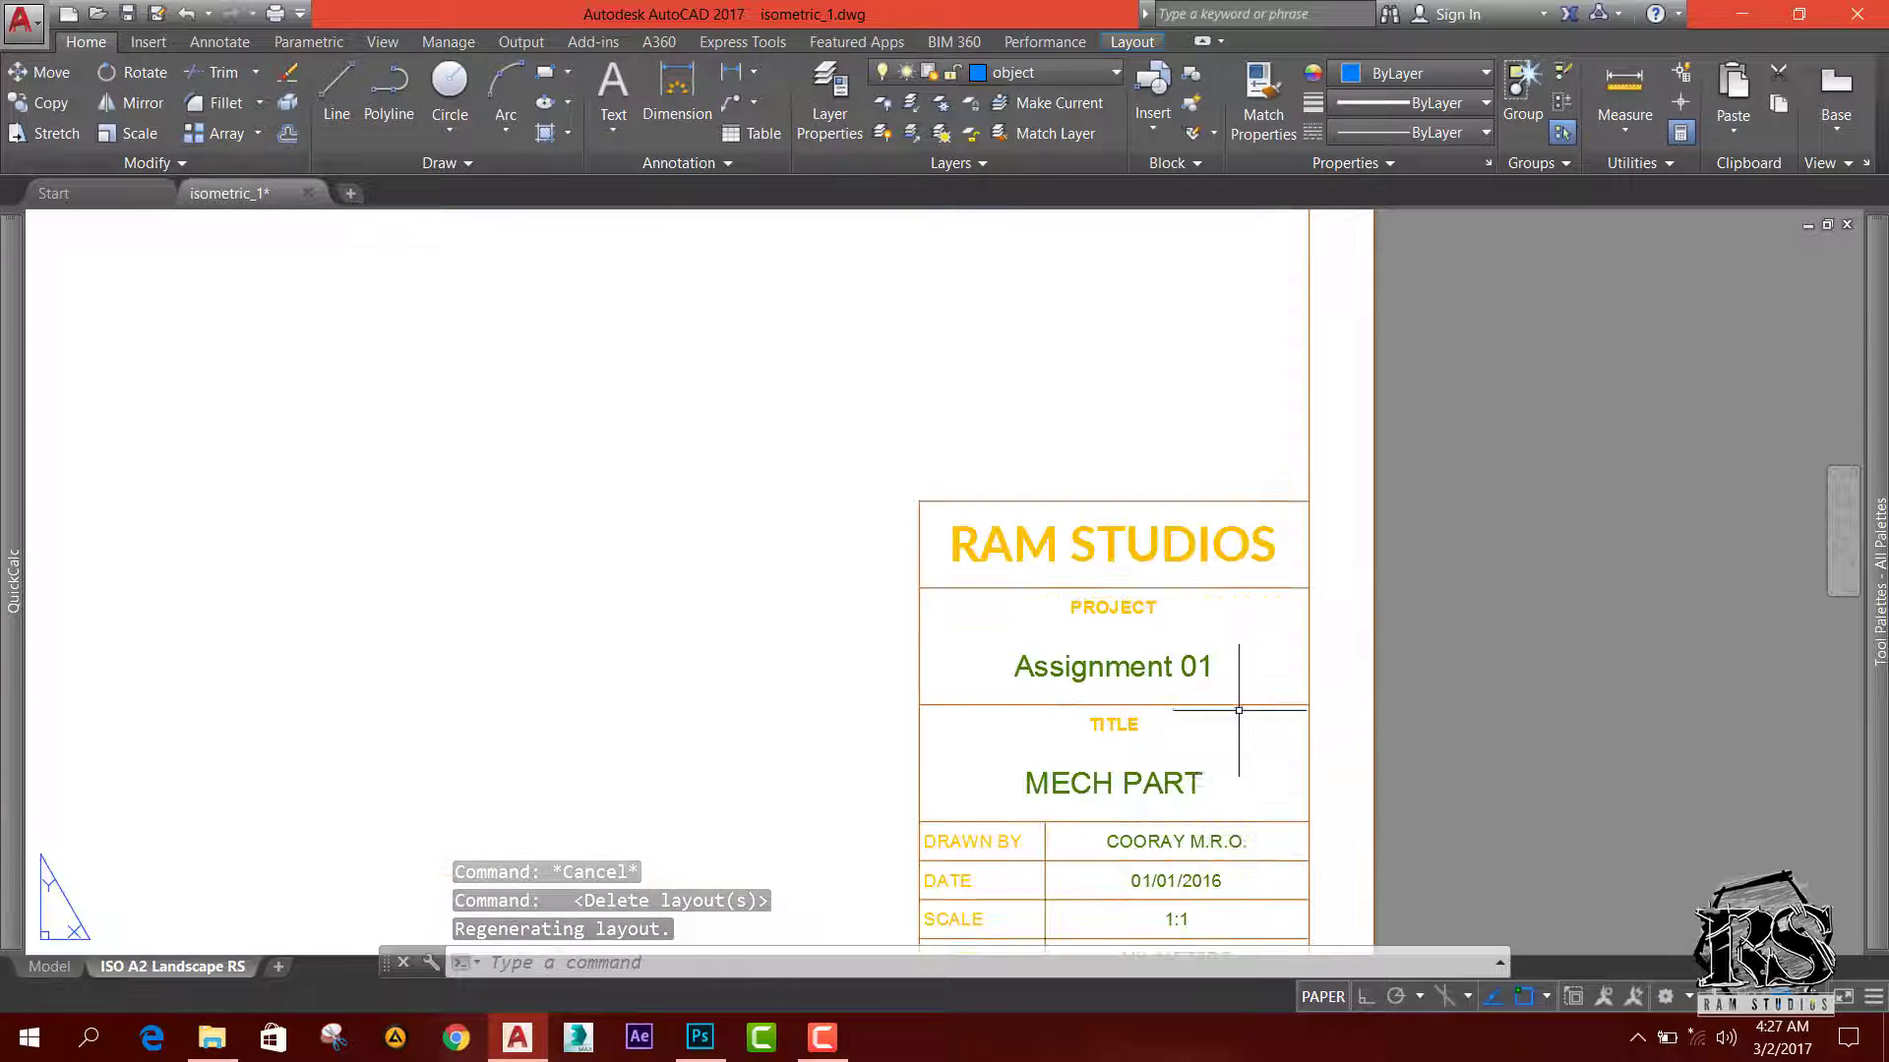
{"action": "scroll", "coordinate": [1326, 679], "scroll_direction": "down", "scroll_amount": 4}
{"action": "mouse_move", "coordinate": [1183, 575]}
{"action": "middle_mouse_down"}
{"action": "mouse_move", "coordinate": [1214, 733]}
{"action": "mouse_move", "coordinate": [1193, 616]}
{"action": "mouse_move", "coordinate": [1244, 610]}
{"action": "middle_mouse_up"}
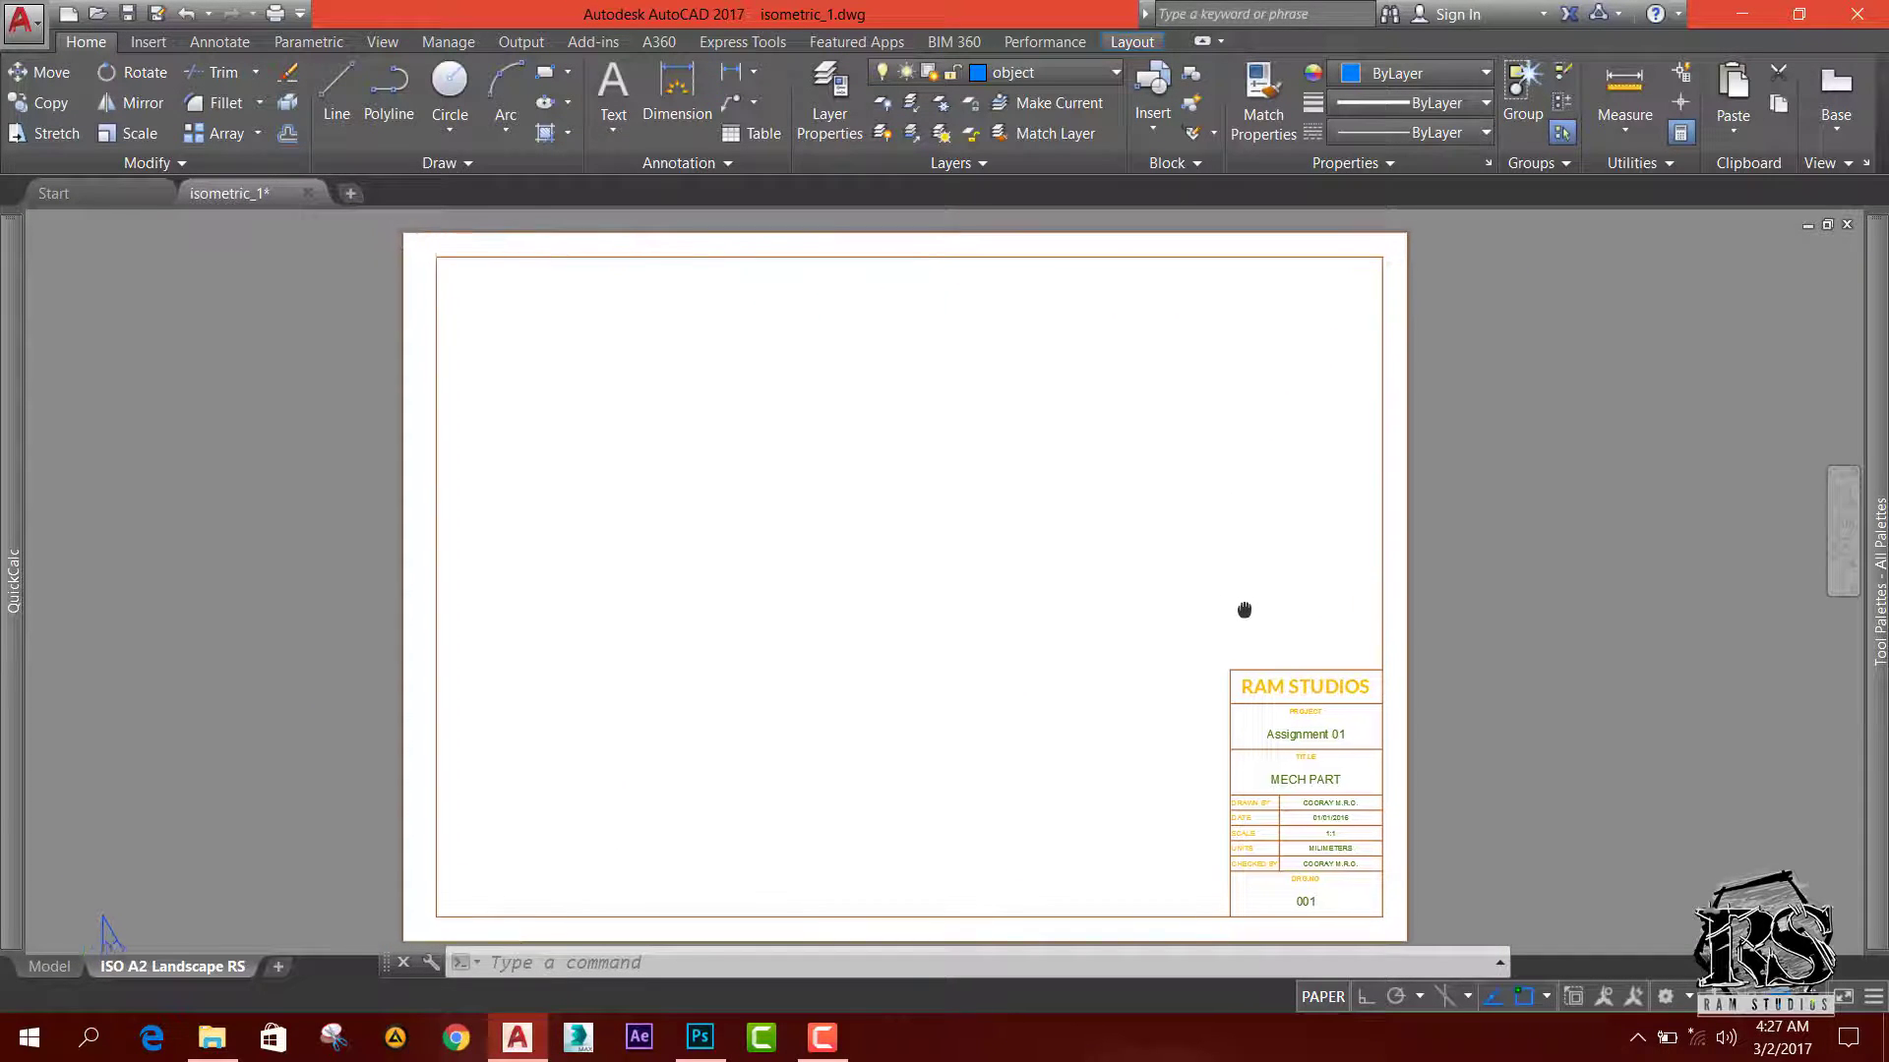
{"action": "left_click", "coordinate": [63, 963]}
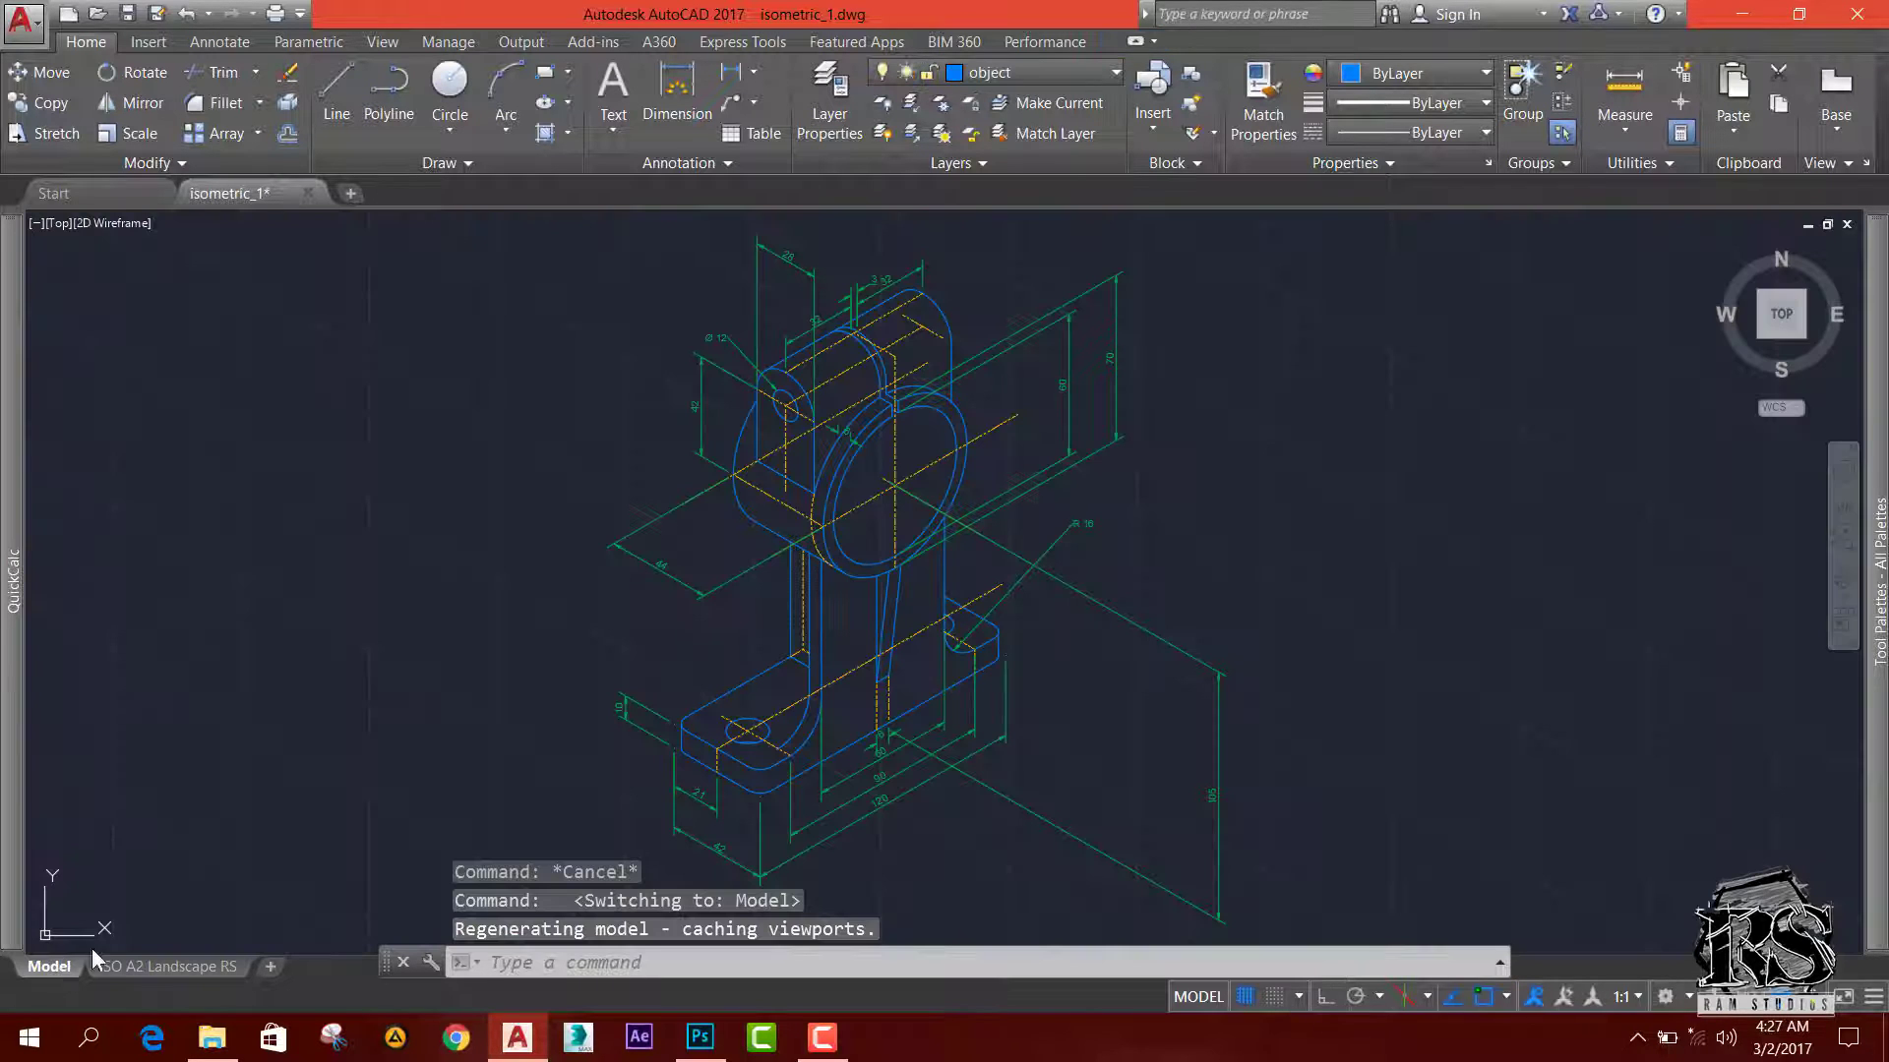
{"action": "left_click", "coordinate": [165, 972]}
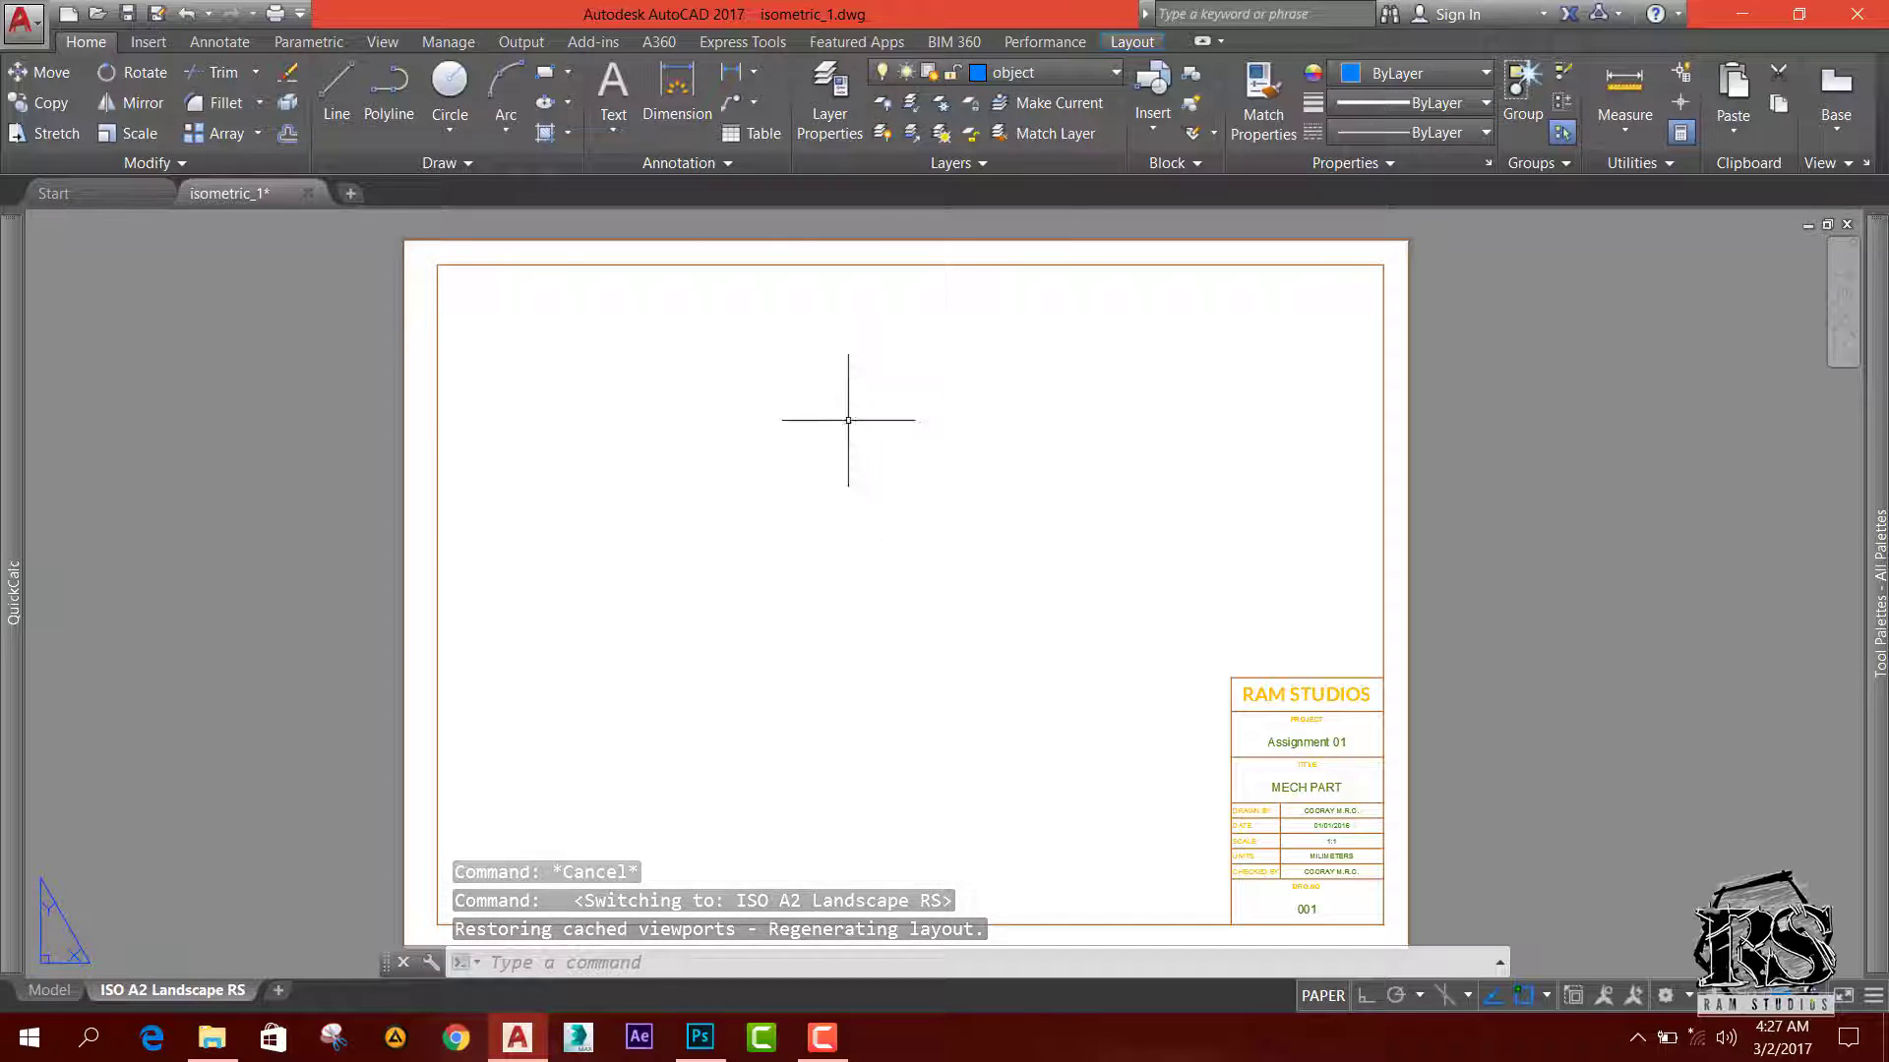
{"action": "left_click", "coordinate": [52, 990]}
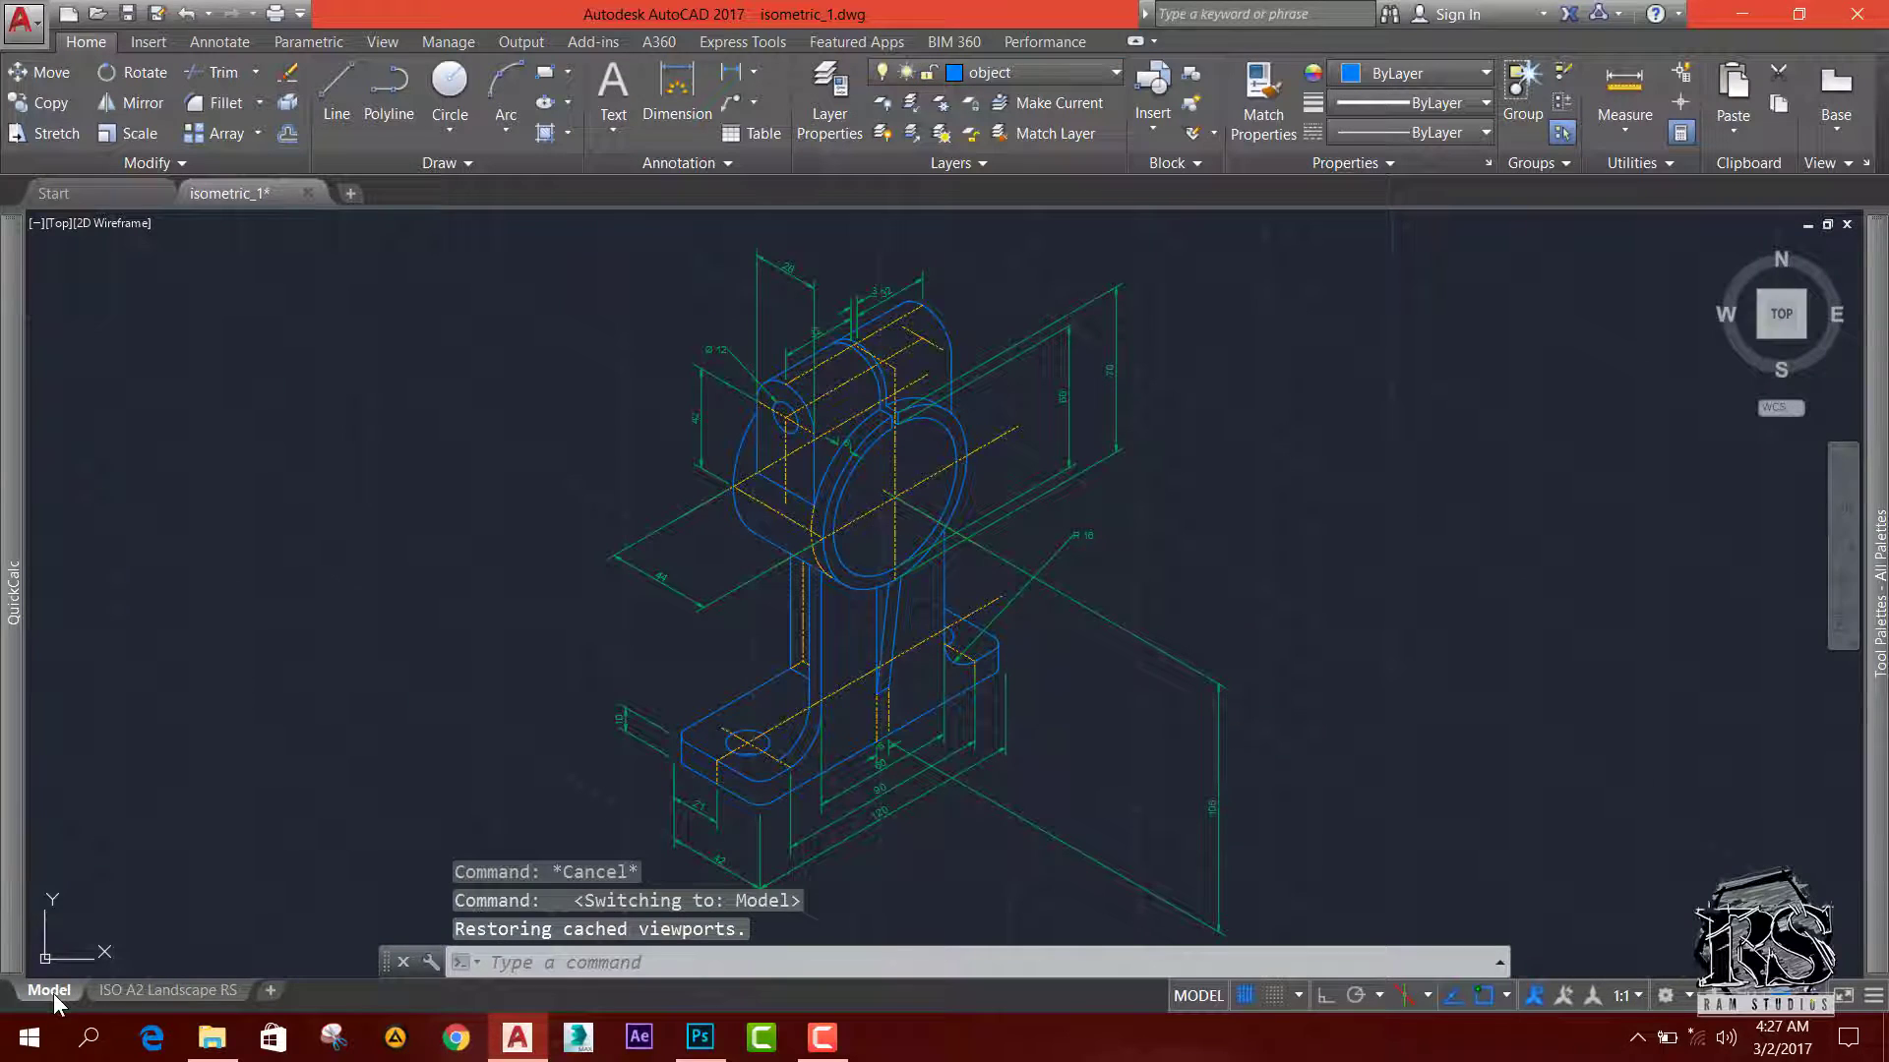
{"action": "left_click", "coordinate": [187, 996]}
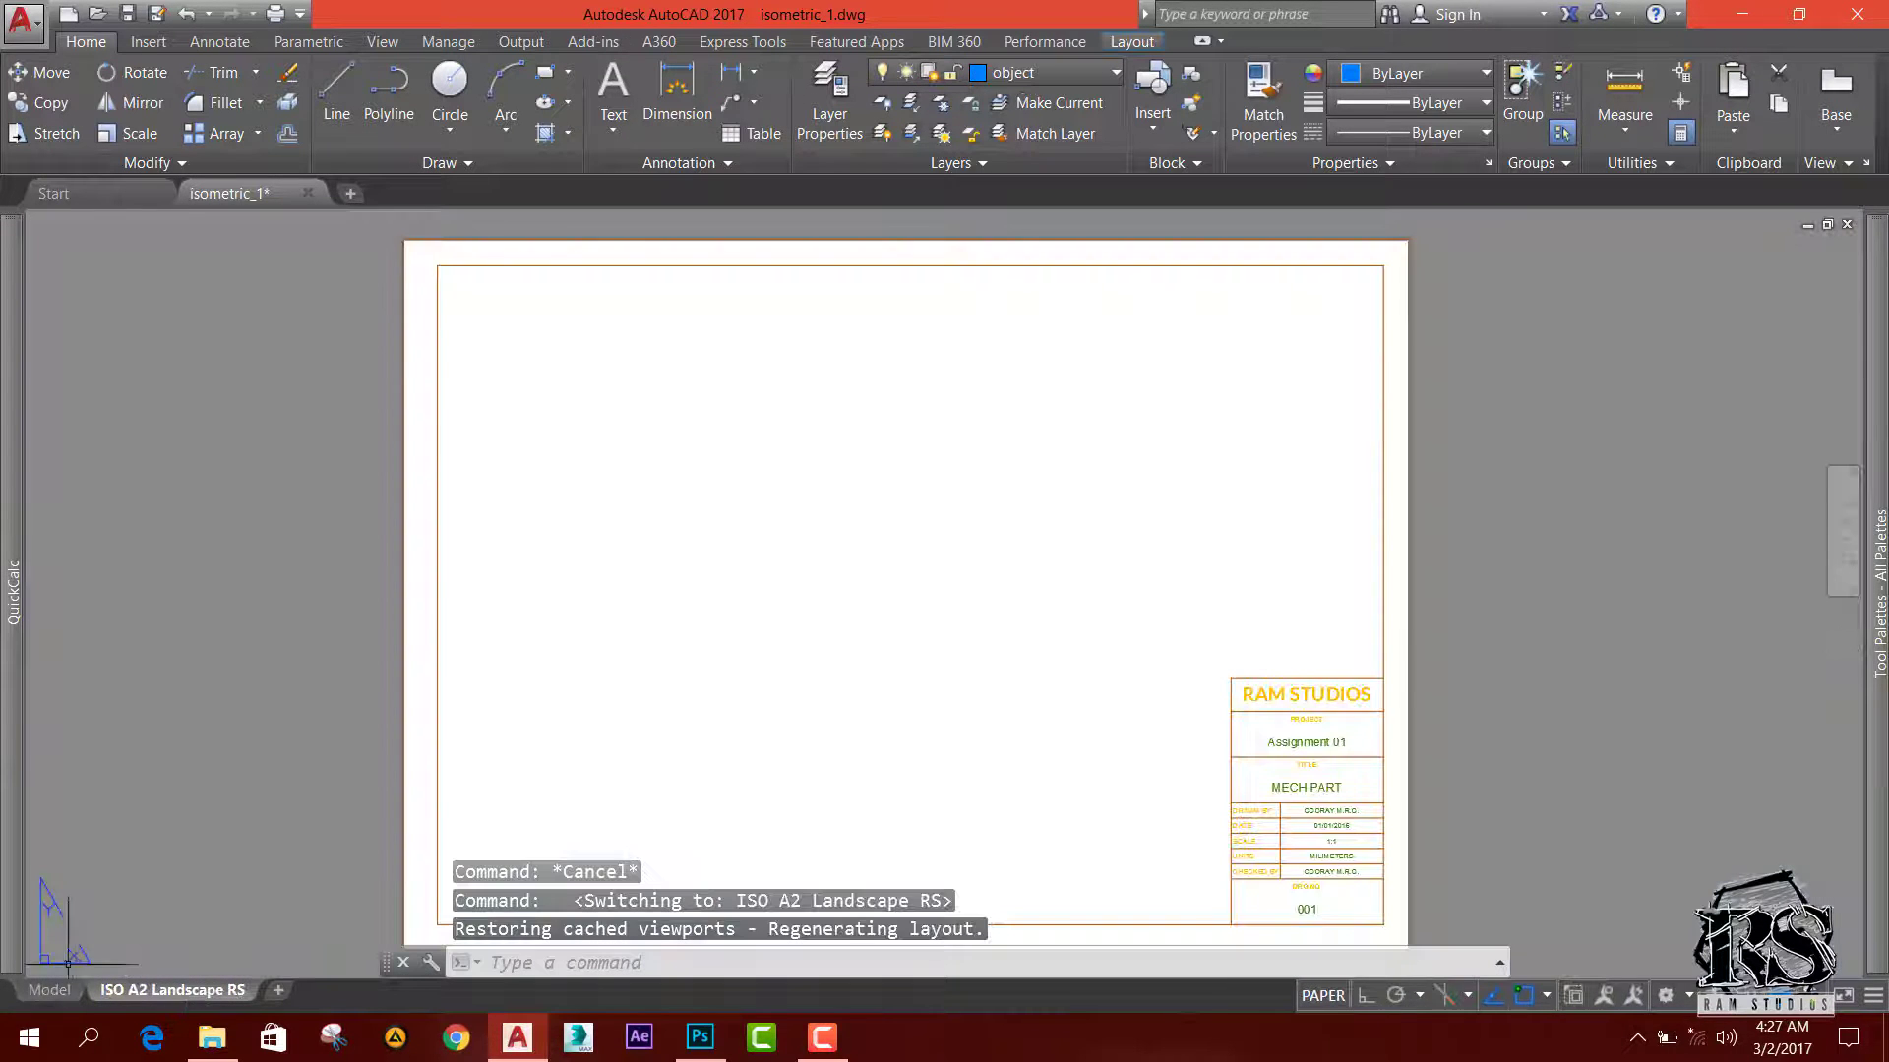
{"action": "left_click", "coordinate": [47, 989]}
{"action": "left_click", "coordinate": [167, 993]}
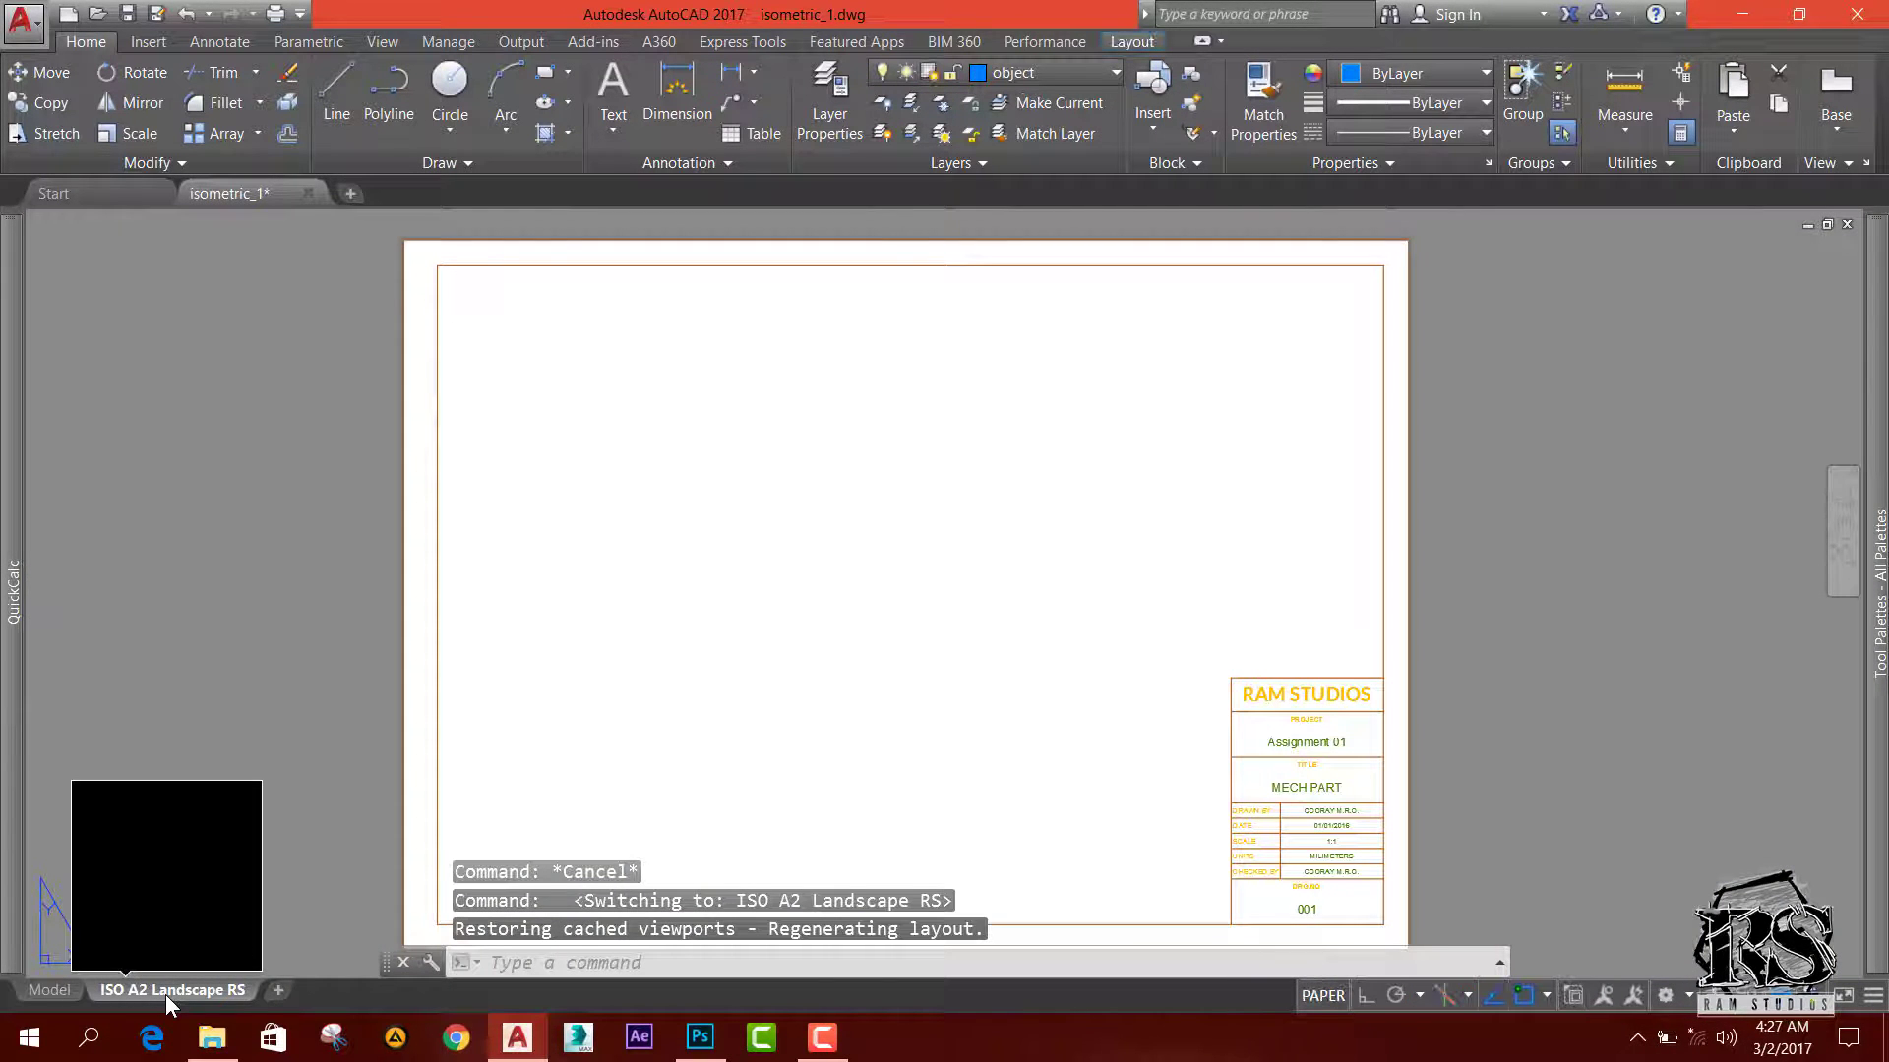
{"action": "left_click", "coordinate": [49, 990]}
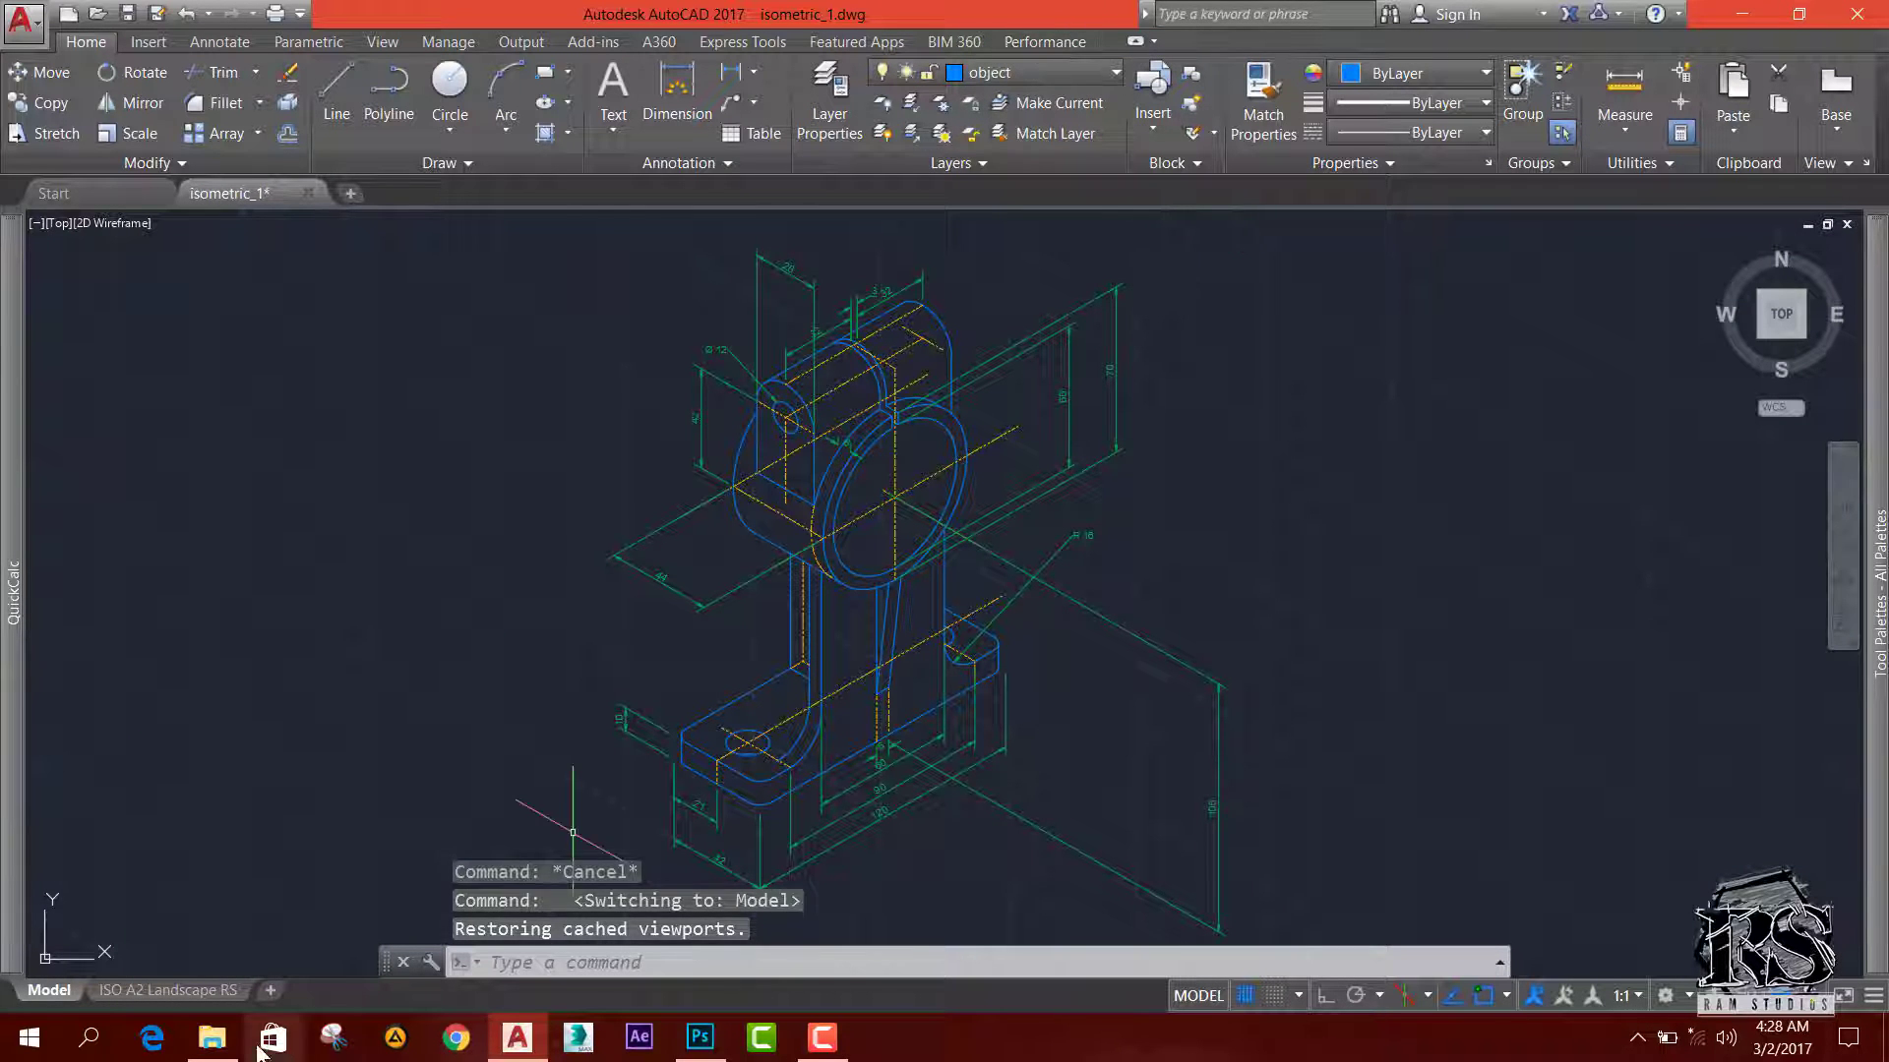
{"action": "left_click", "coordinate": [167, 991]}
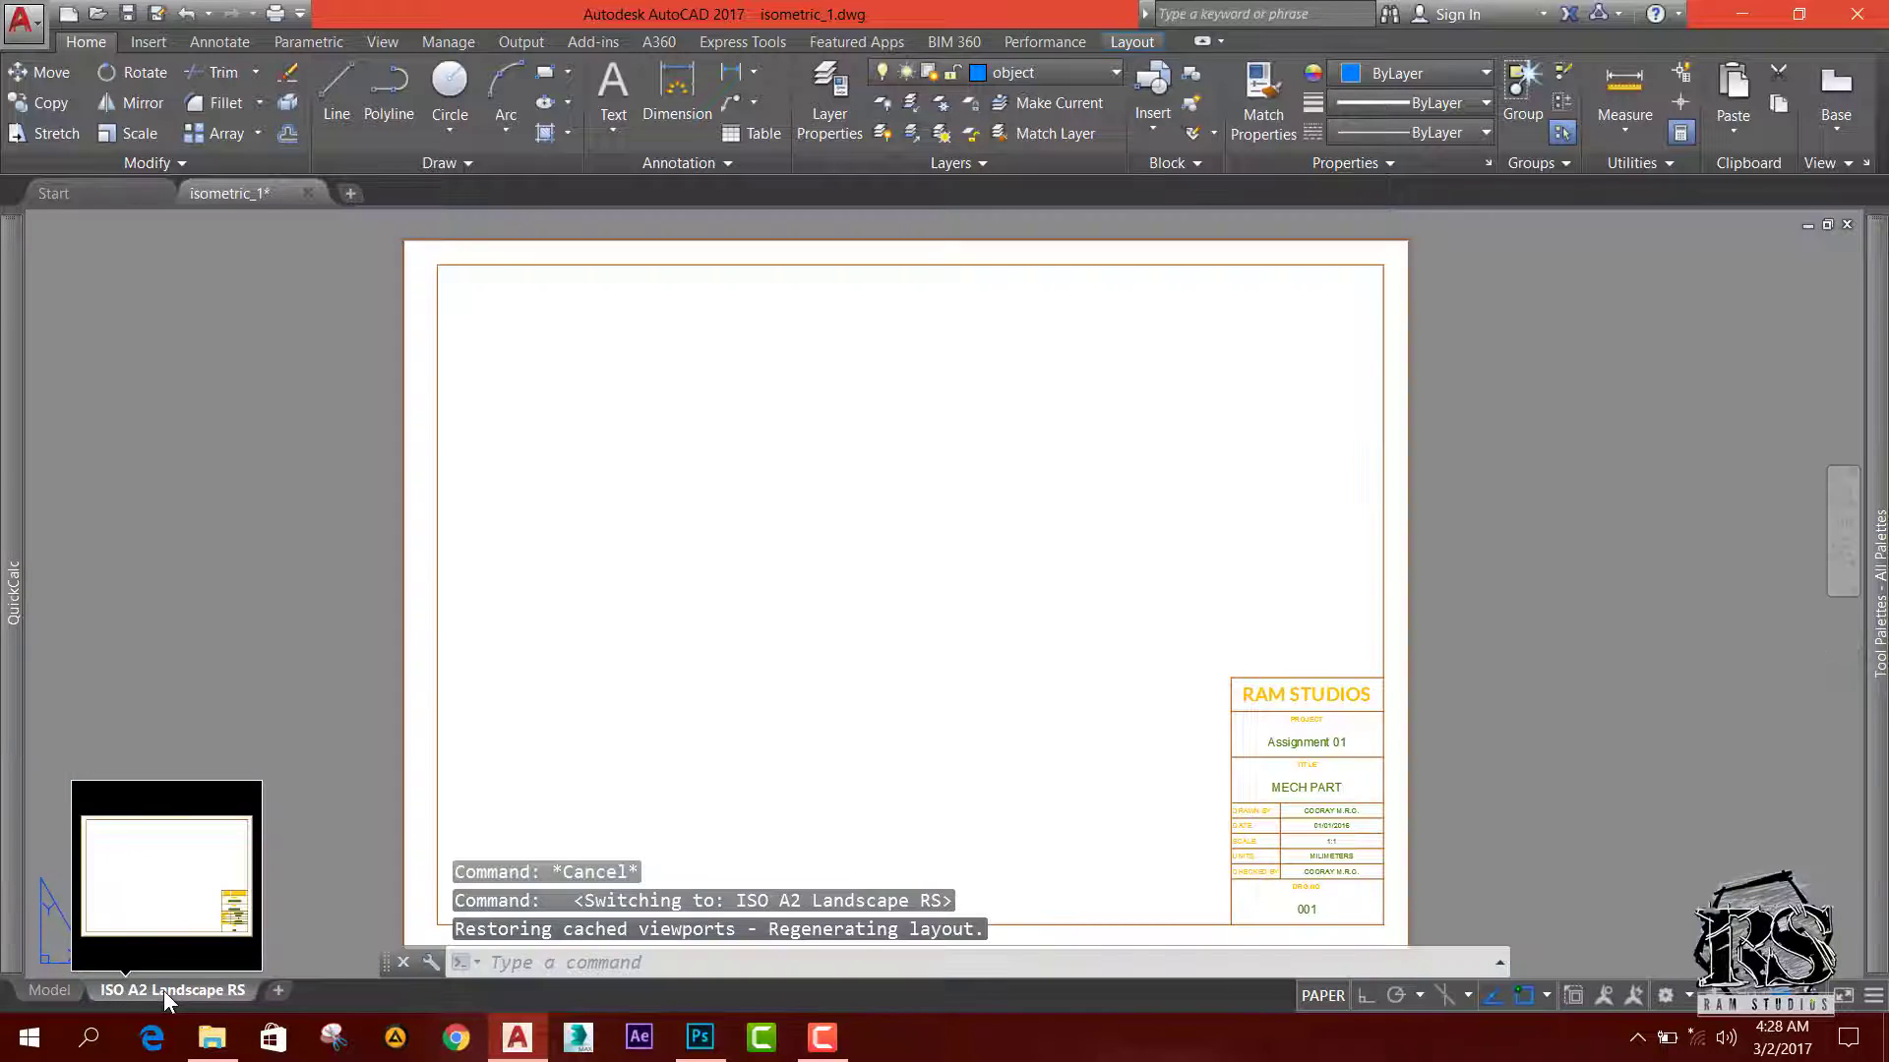
Step: Draw a rectangular viewport from the border's top-left corner to beside the title block
{"action": "left_click", "coordinate": [1131, 42]}
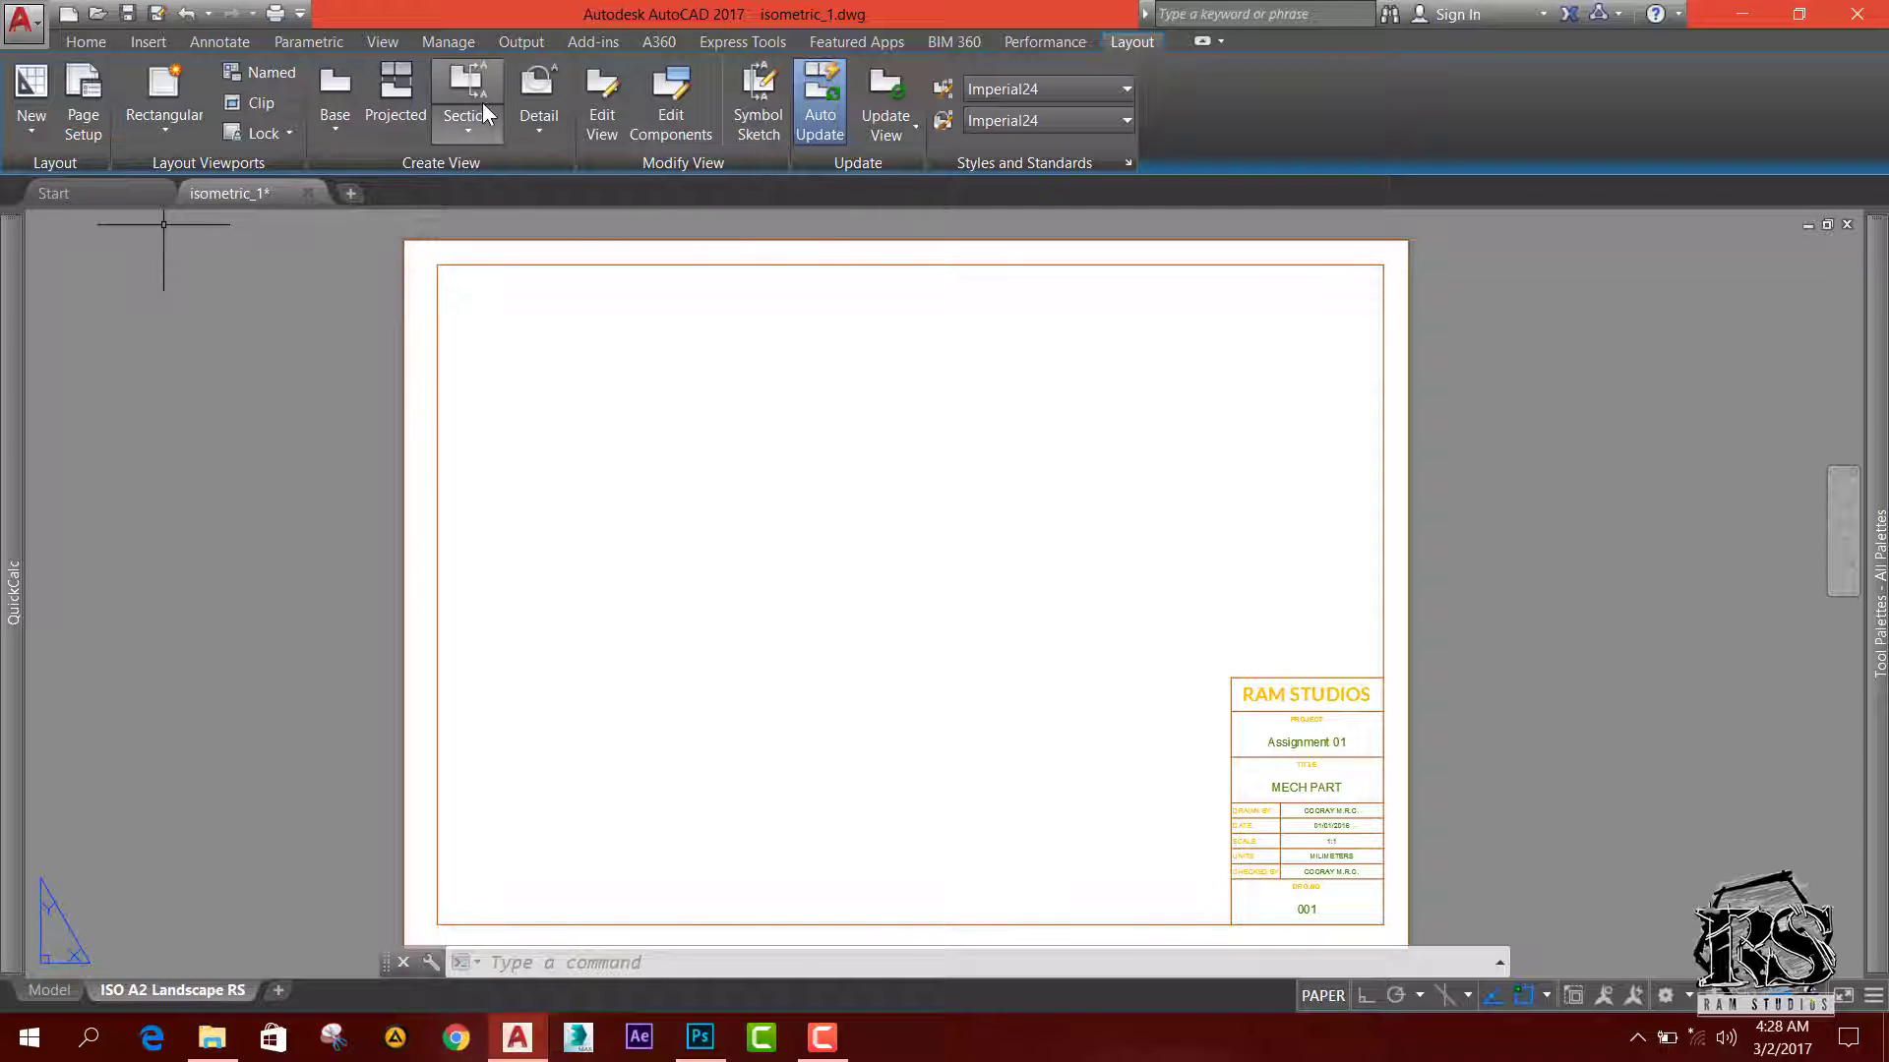
{"action": "middle_click_drag", "start_coordinate": [913, 634], "coordinate": [797, 624]}
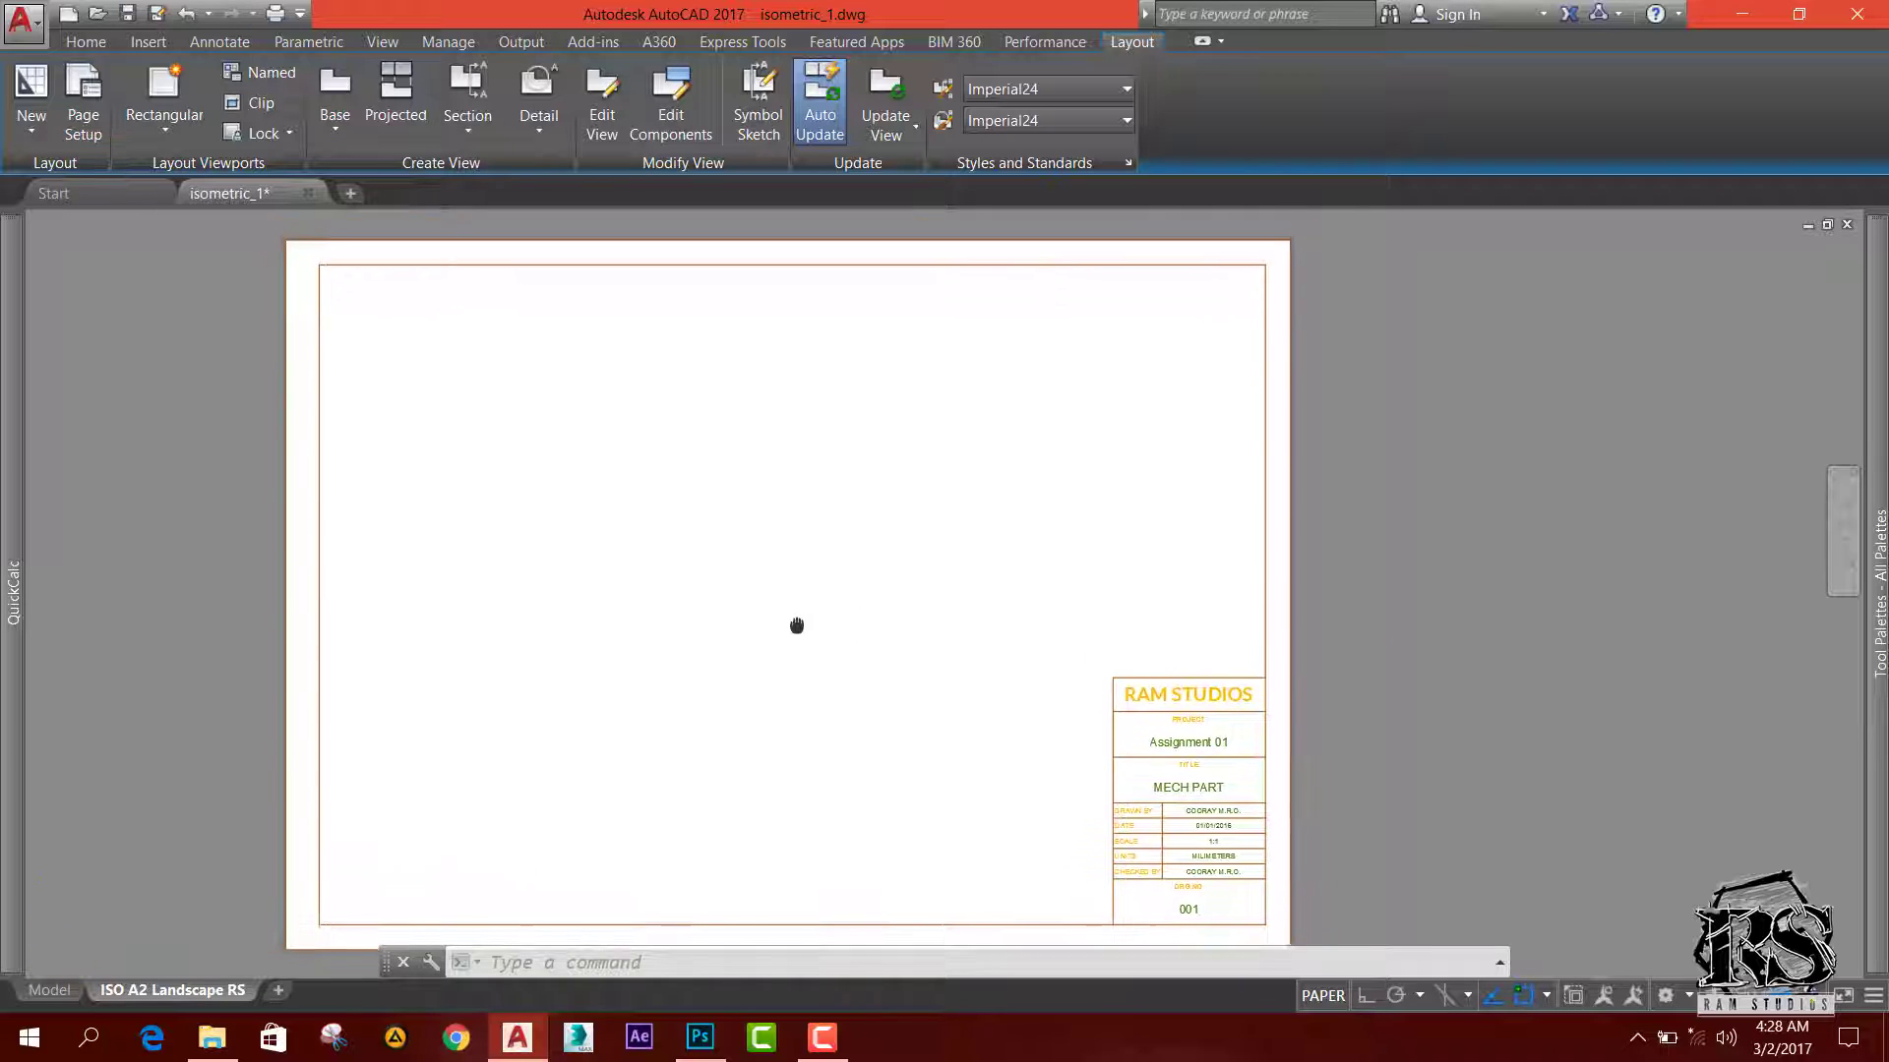
{"action": "left_click", "coordinate": [159, 130]}
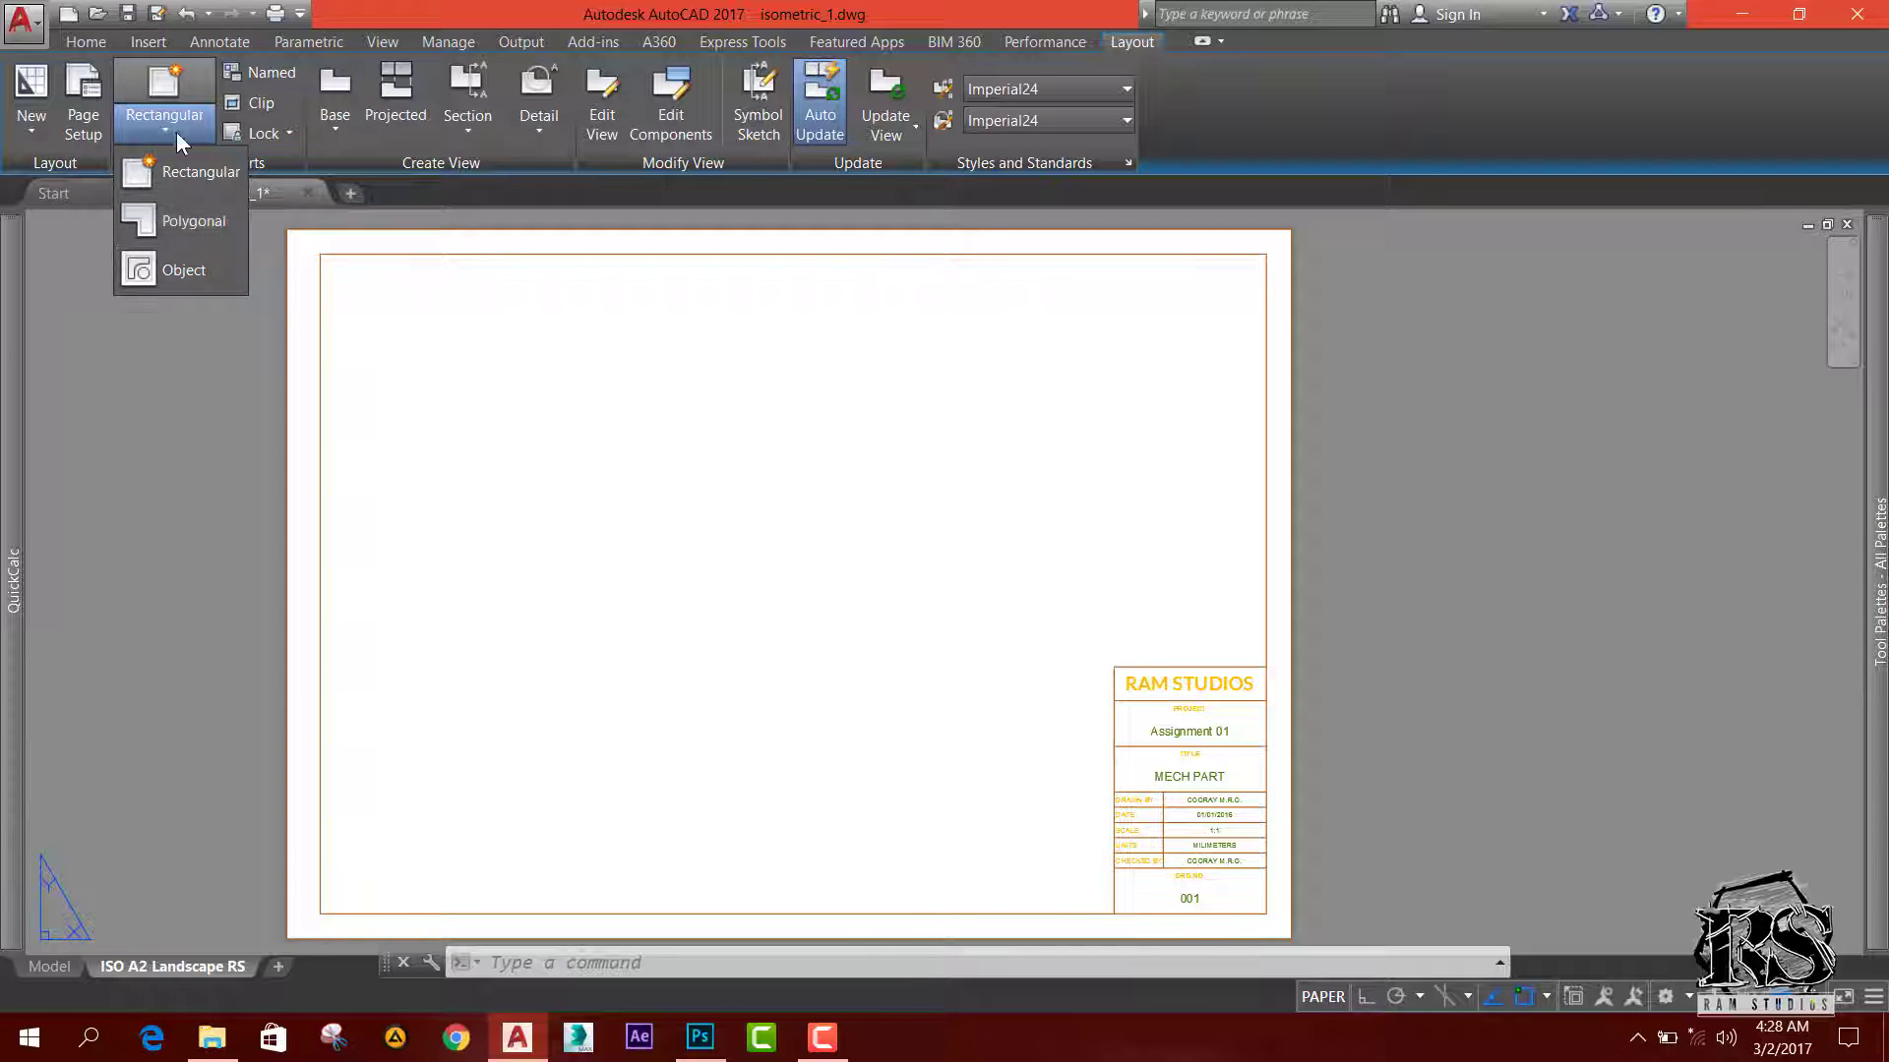
{"action": "left_click", "coordinate": [157, 83]}
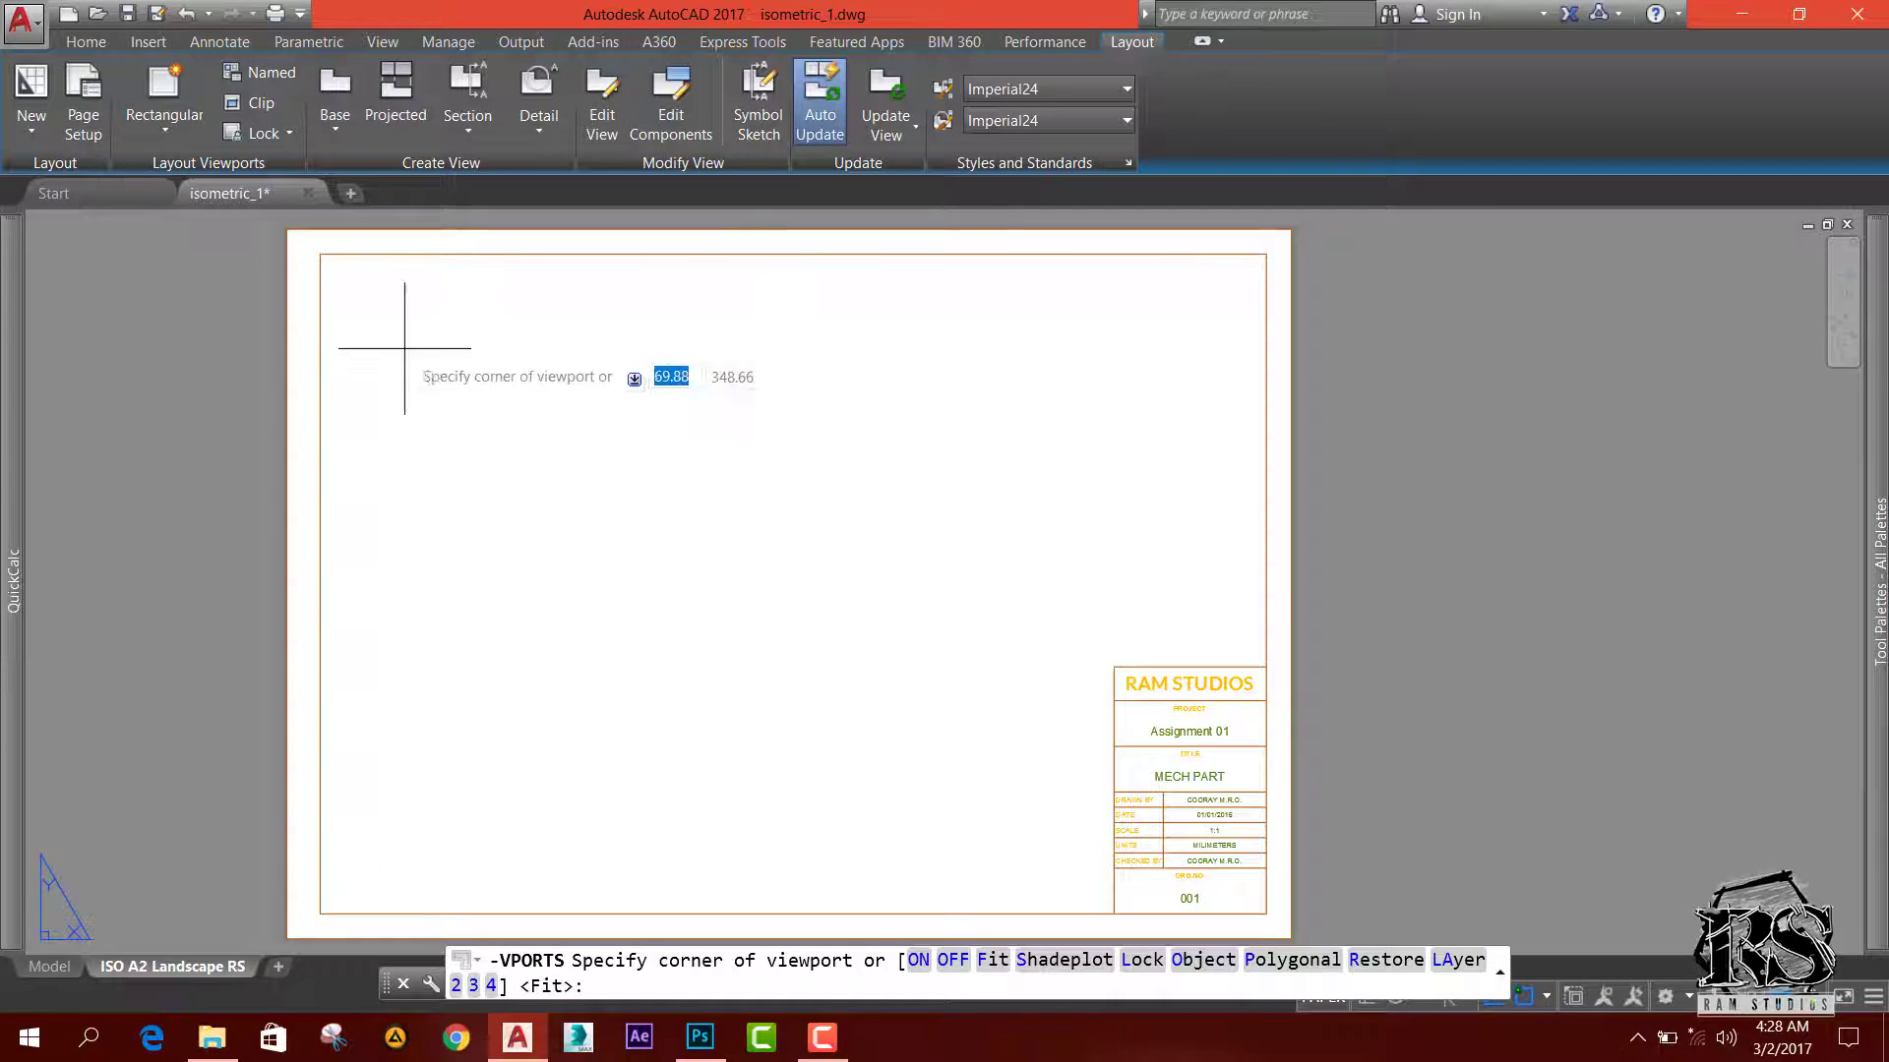
{"action": "left_click", "coordinate": [320, 253]}
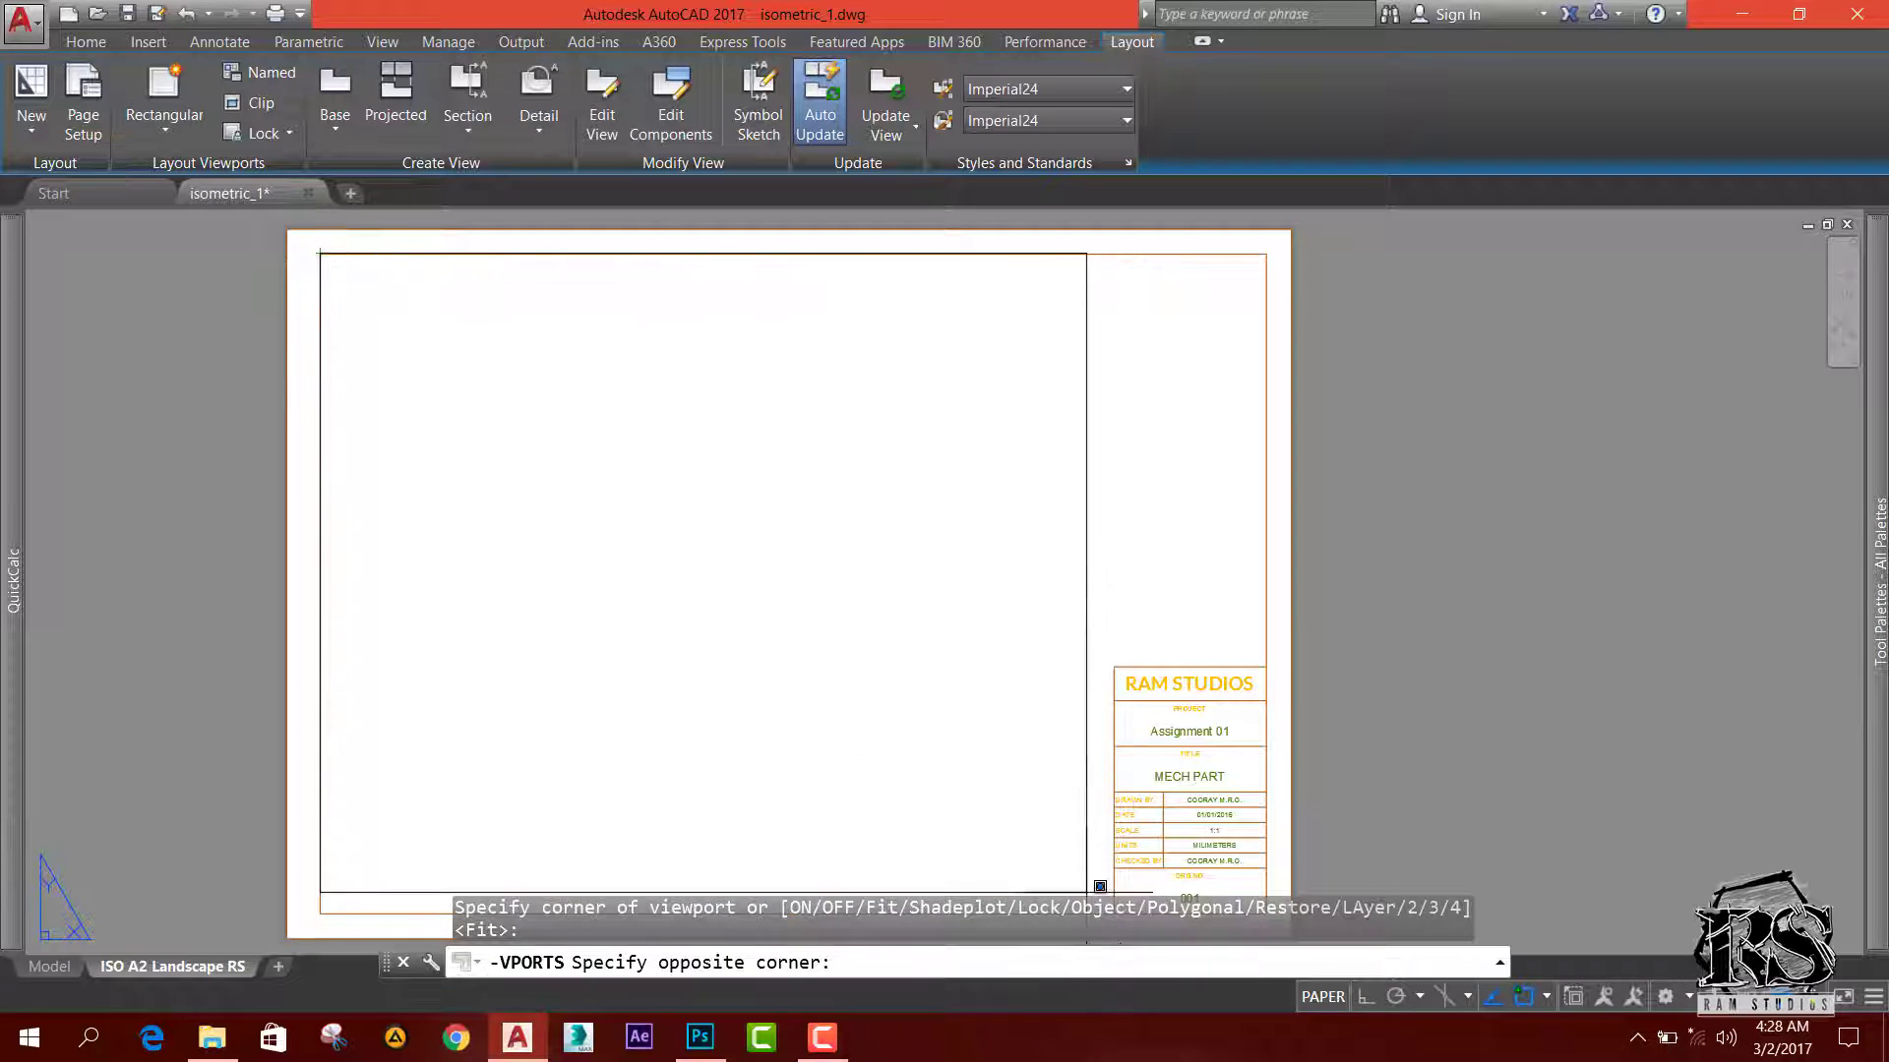
{"action": "scroll", "coordinate": [1088, 803], "scroll_direction": "down", "scroll_amount": 3}
{"action": "scroll", "coordinate": [1097, 769], "scroll_direction": "up", "scroll_amount": 3}
{"action": "scroll", "coordinate": [1095, 824], "scroll_direction": "down", "scroll_amount": 2}
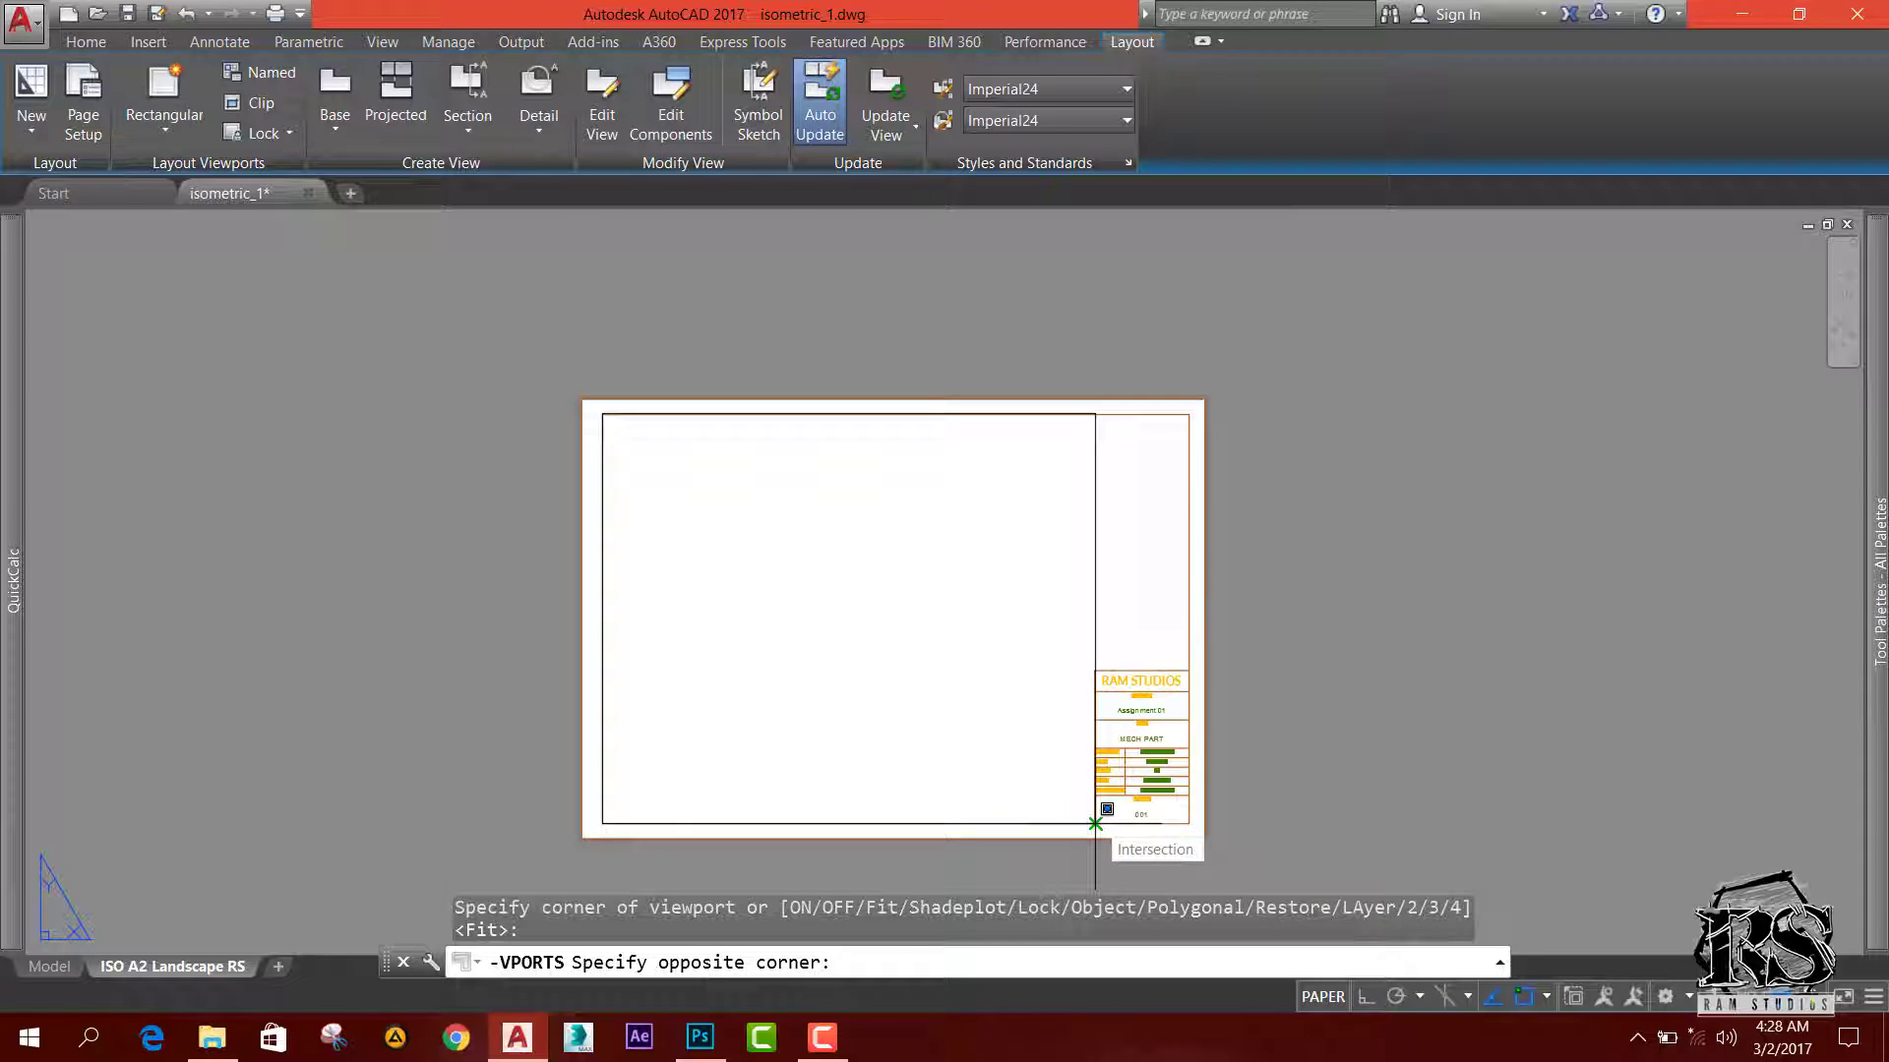
{"action": "left_click", "coordinate": [1094, 824]}
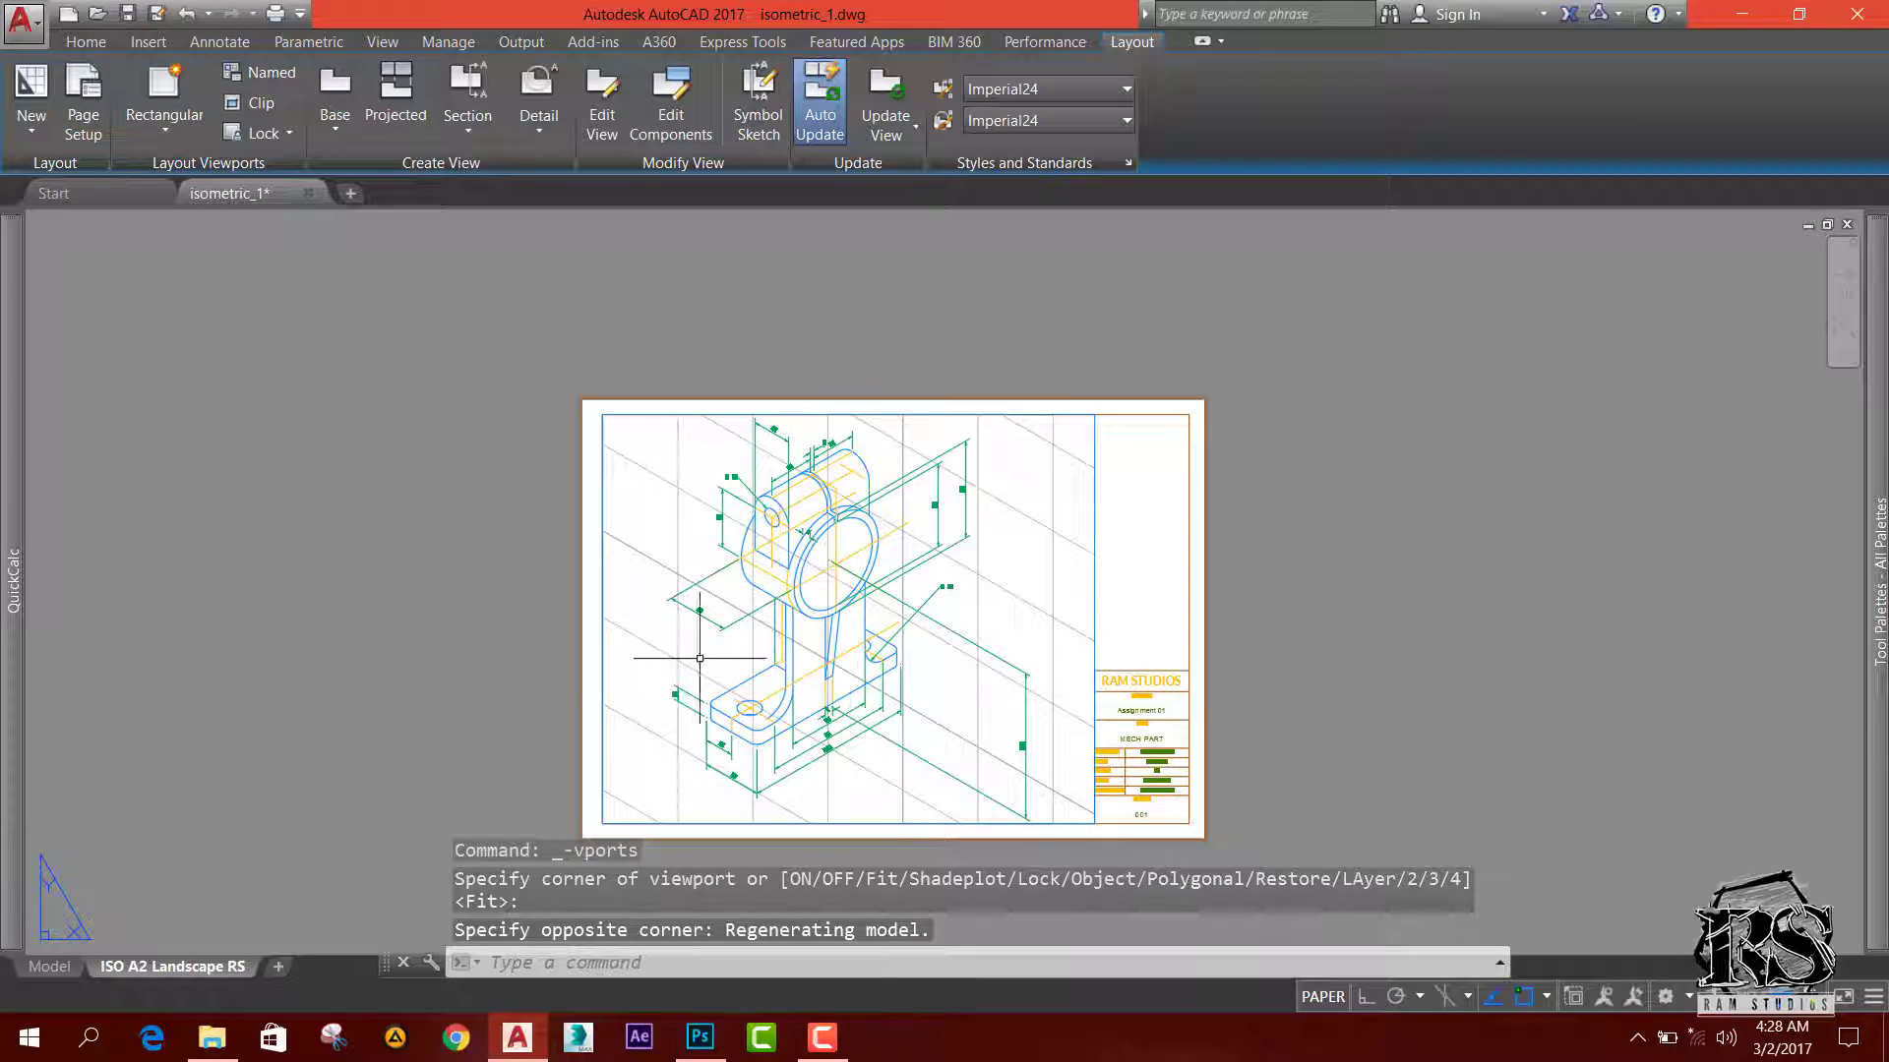
Step: Frame the A2 sheet on screen and activate its viewport in model space
{"action": "middle_click_drag", "start_coordinate": [754, 574], "coordinate": [675, 569]}
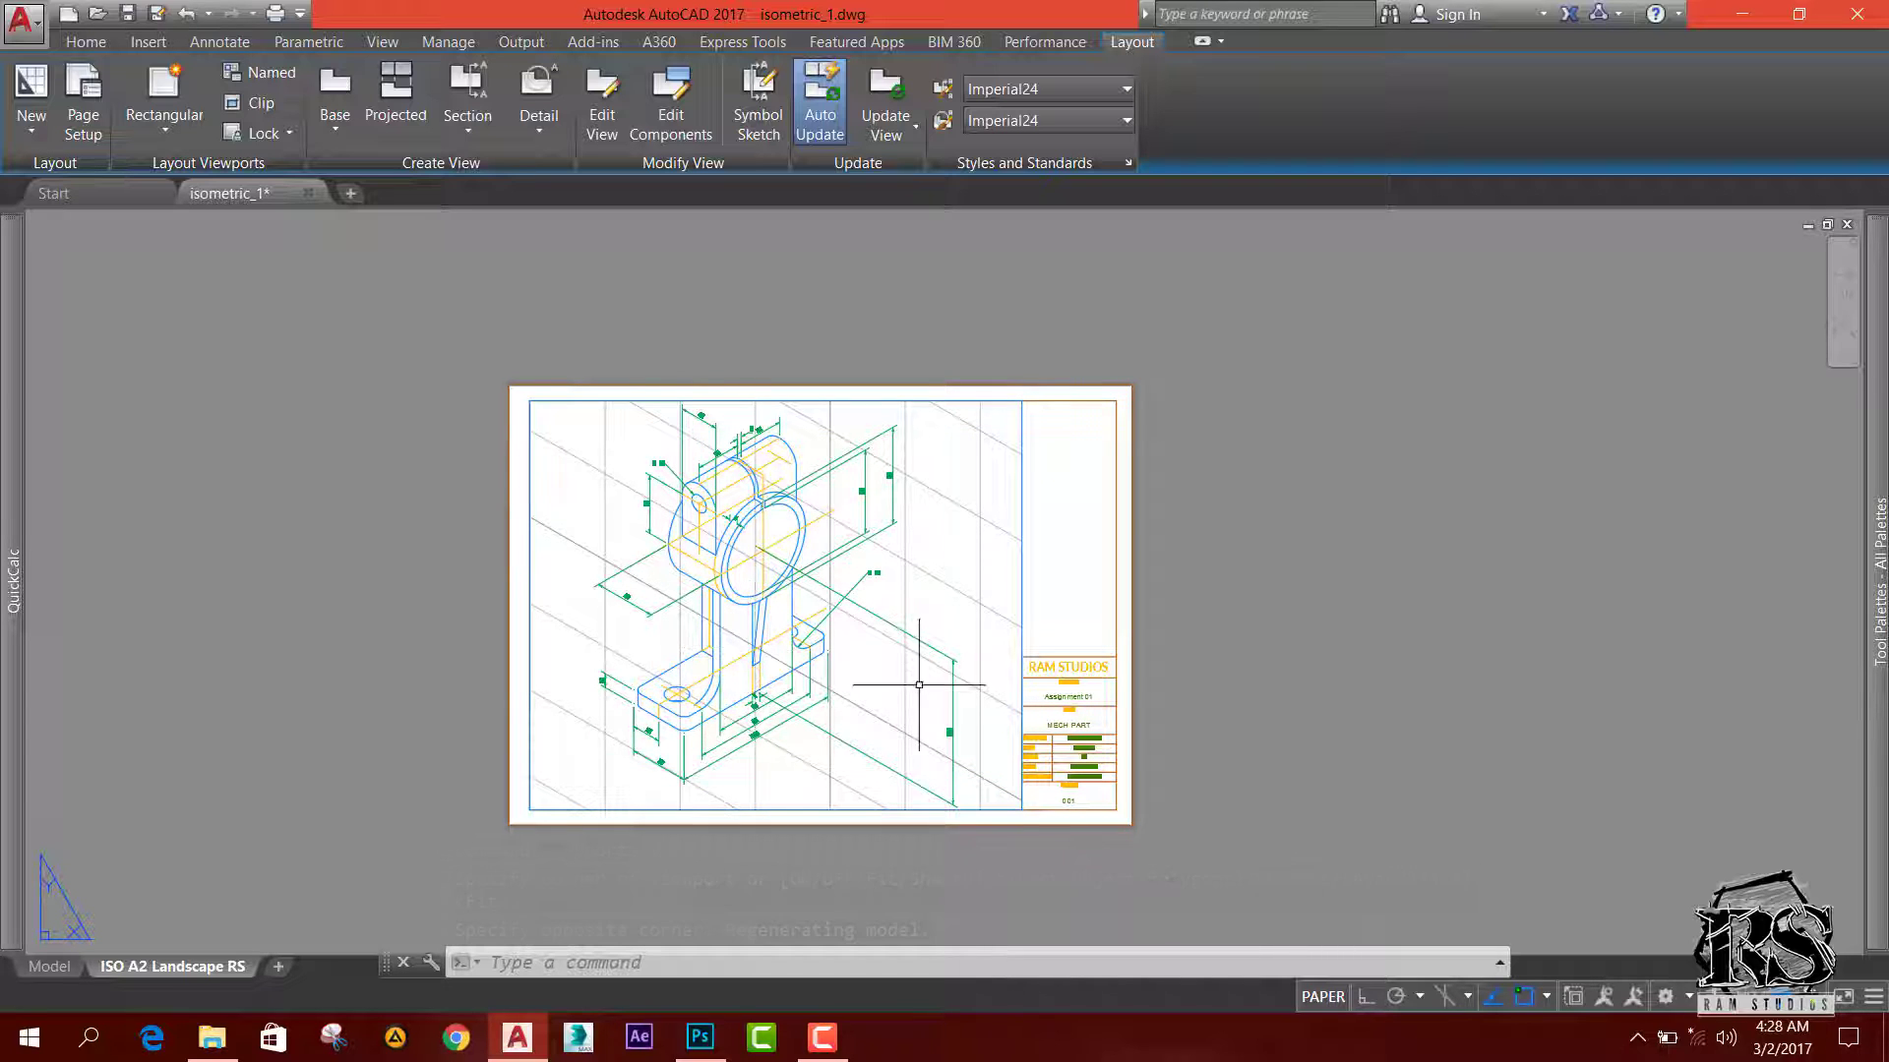
{"action": "mouse_move", "coordinate": [785, 616]}
{"action": "middle_mouse_down"}
{"action": "mouse_move", "coordinate": [878, 618]}
{"action": "mouse_move", "coordinate": [800, 626]}
{"action": "mouse_move", "coordinate": [847, 498]}
{"action": "mouse_move", "coordinate": [865, 582]}
{"action": "middle_mouse_up"}
{"action": "scroll", "coordinate": [824, 573], "scroll_direction": "up", "scroll_amount": 2}
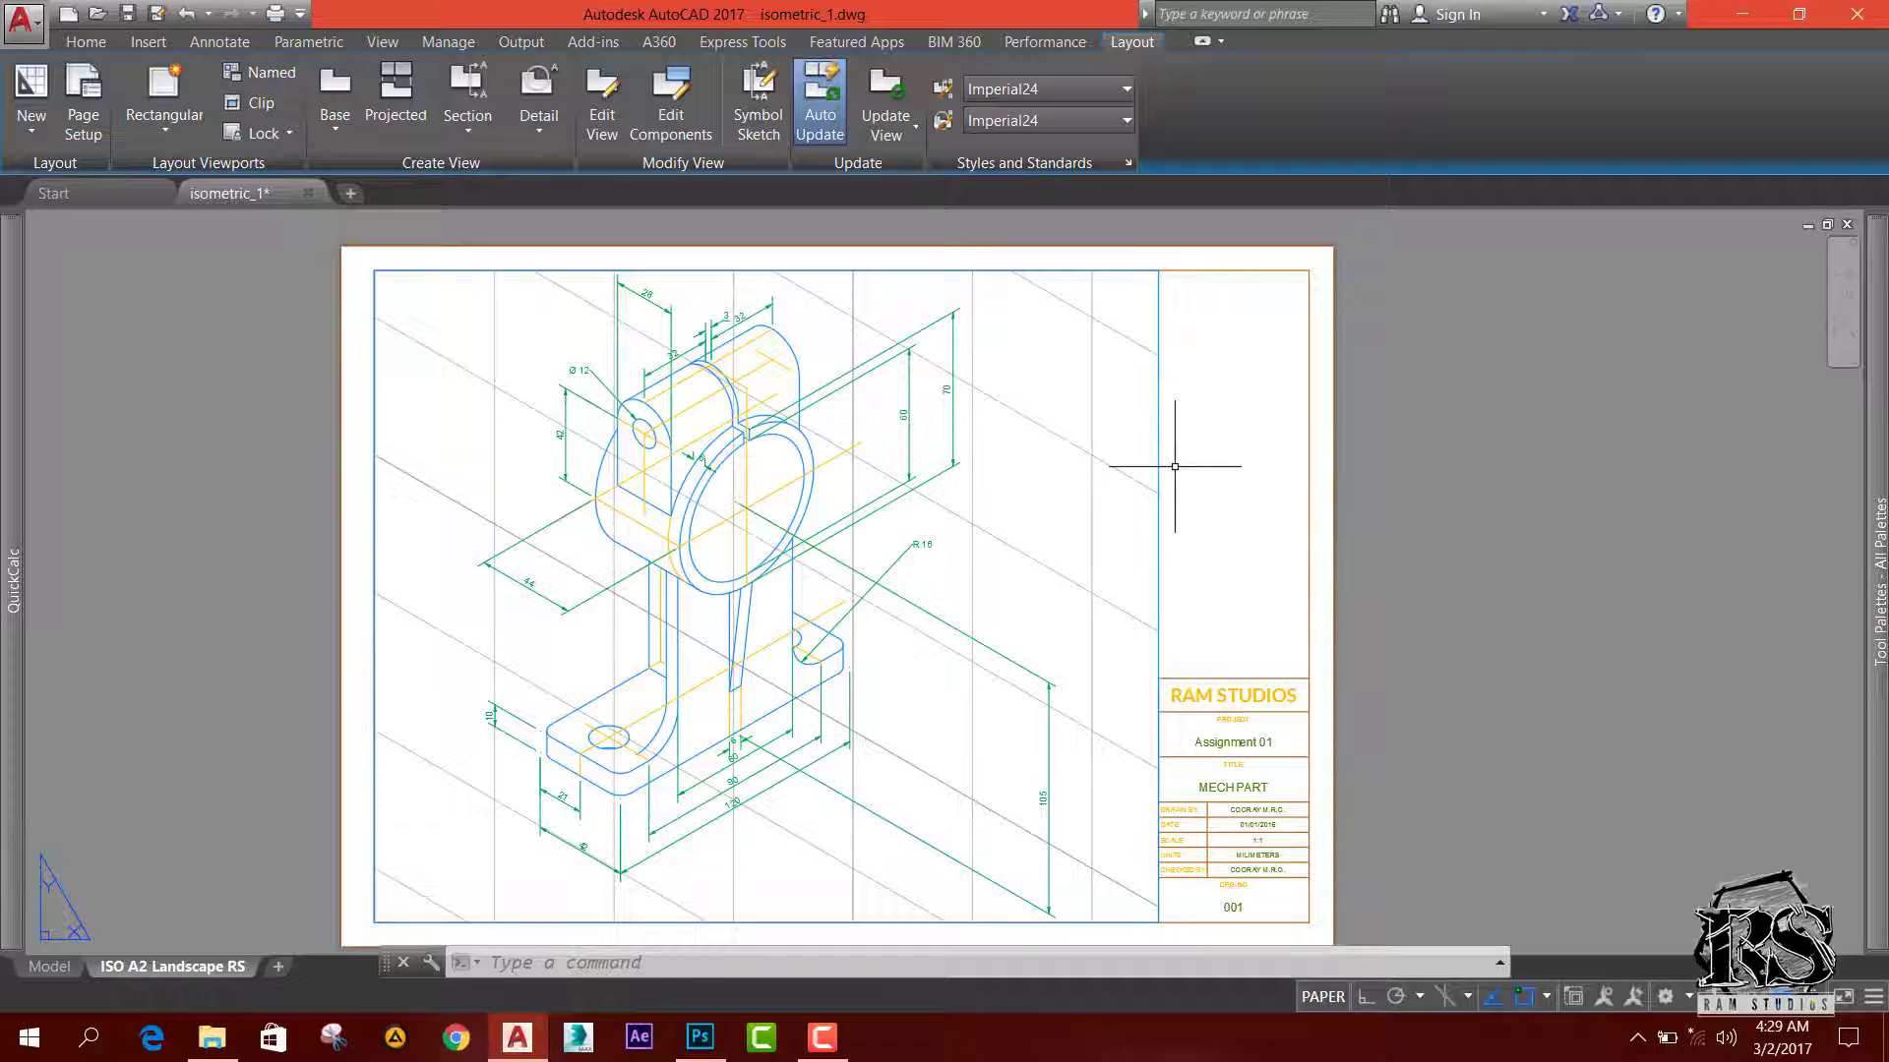
{"action": "middle_click_drag", "start_coordinate": [866, 569], "coordinate": [967, 552]}
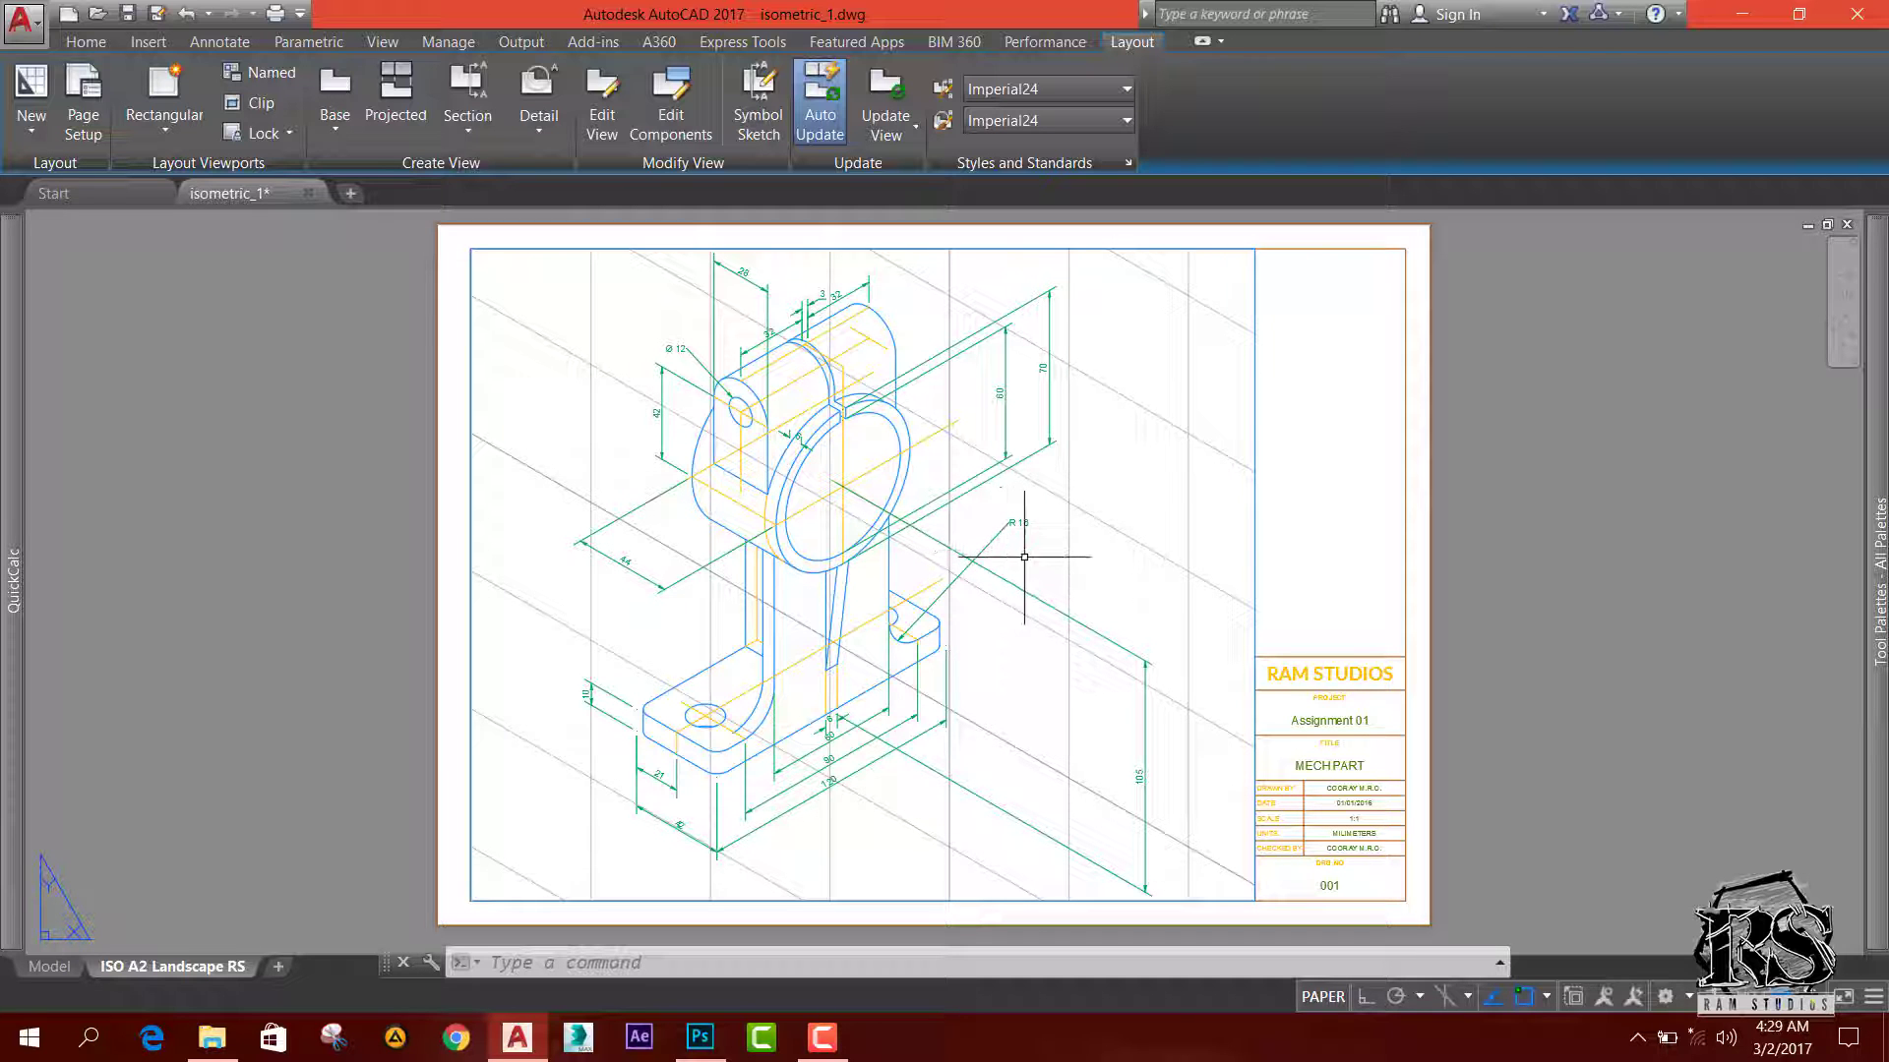
{"action": "mouse_move", "coordinate": [1168, 560]}
{"action": "middle_mouse_down"}
{"action": "mouse_move", "coordinate": [1219, 570]}
{"action": "mouse_move", "coordinate": [1169, 566]}
{"action": "middle_mouse_up"}
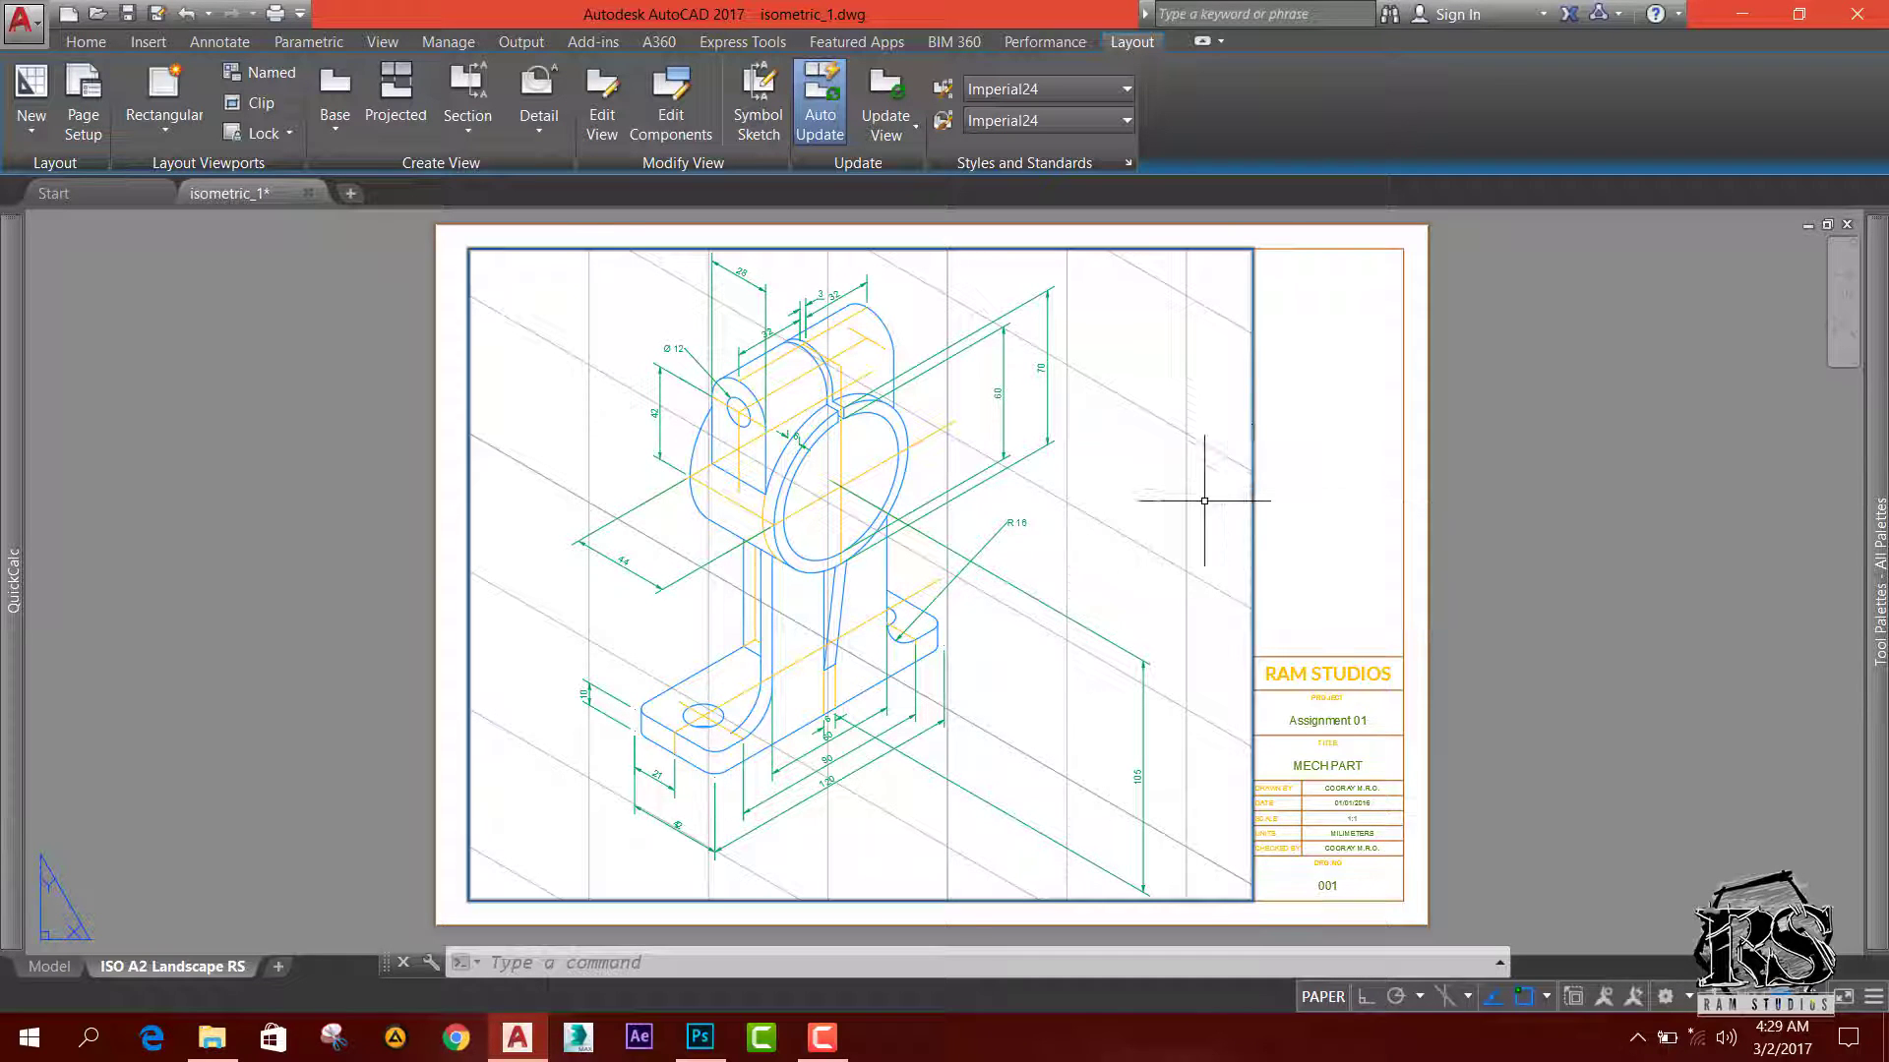
{"action": "double_click", "coordinate": [1105, 499]}
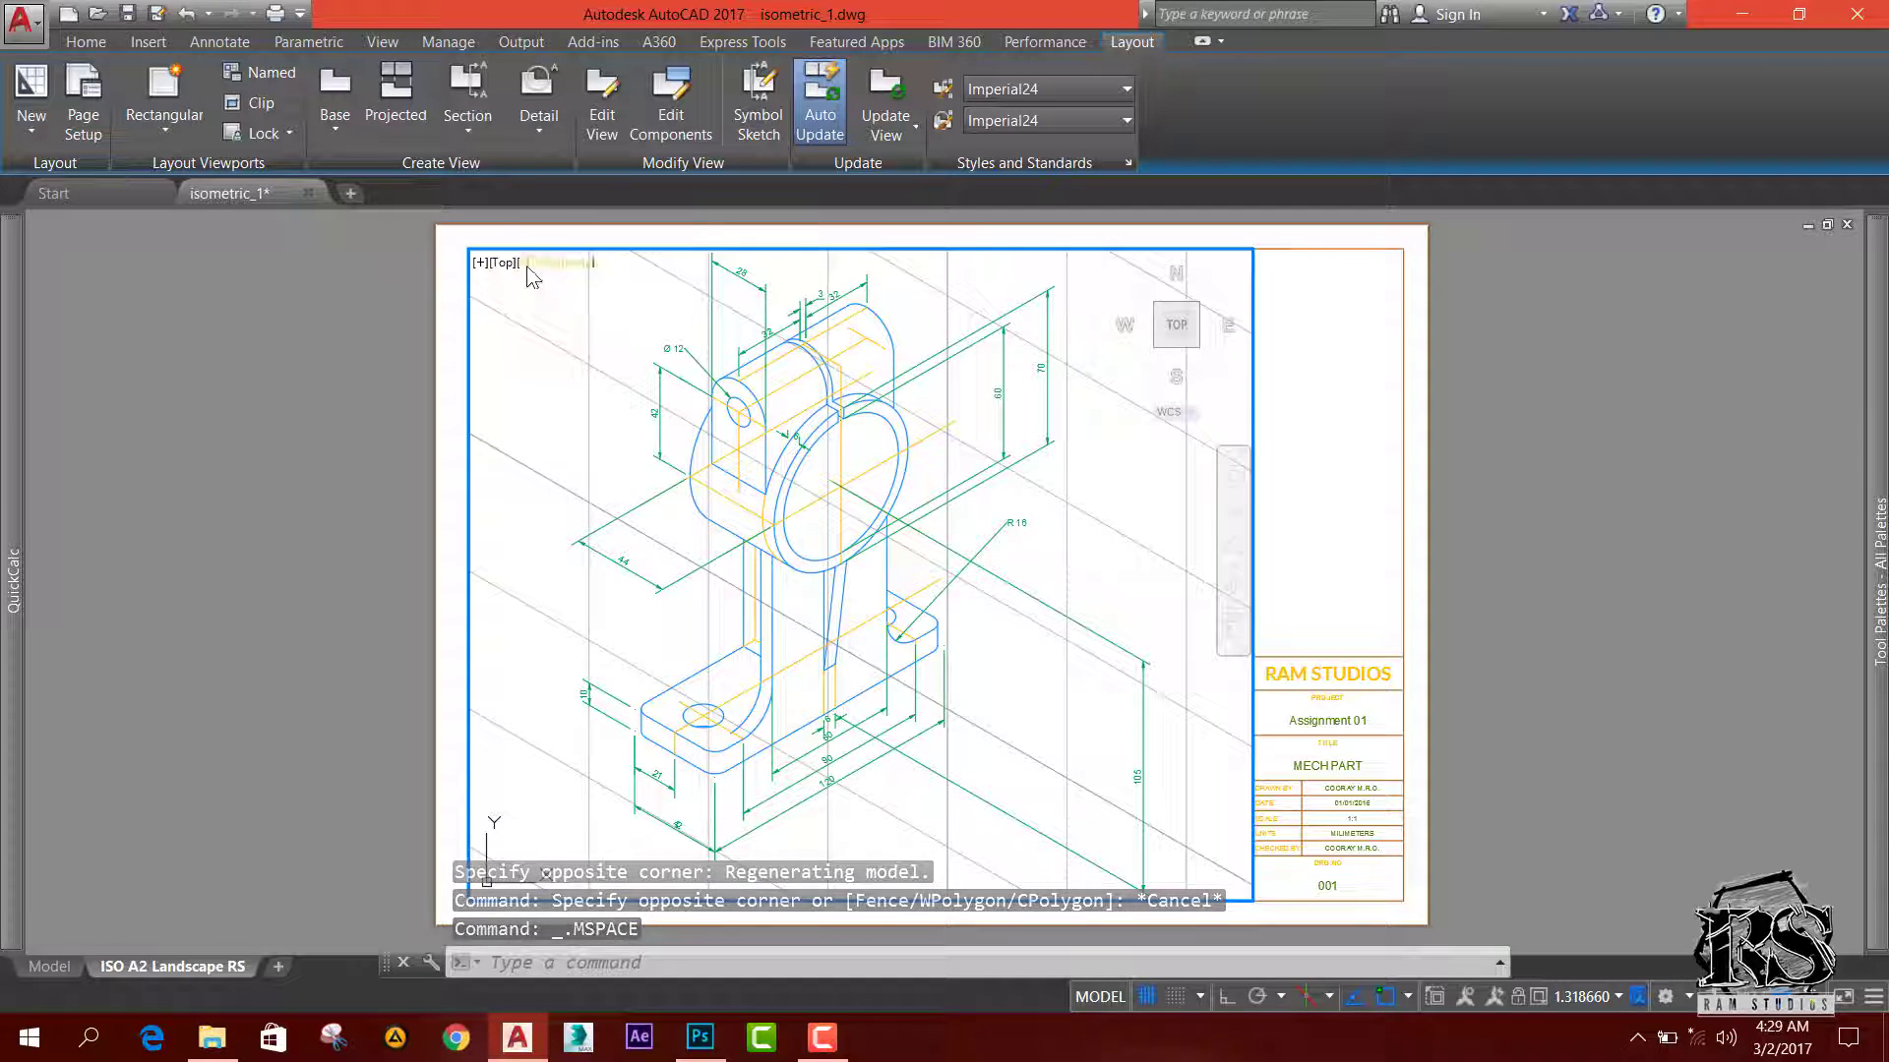
{"action": "mouse_move", "coordinate": [1230, 549]}
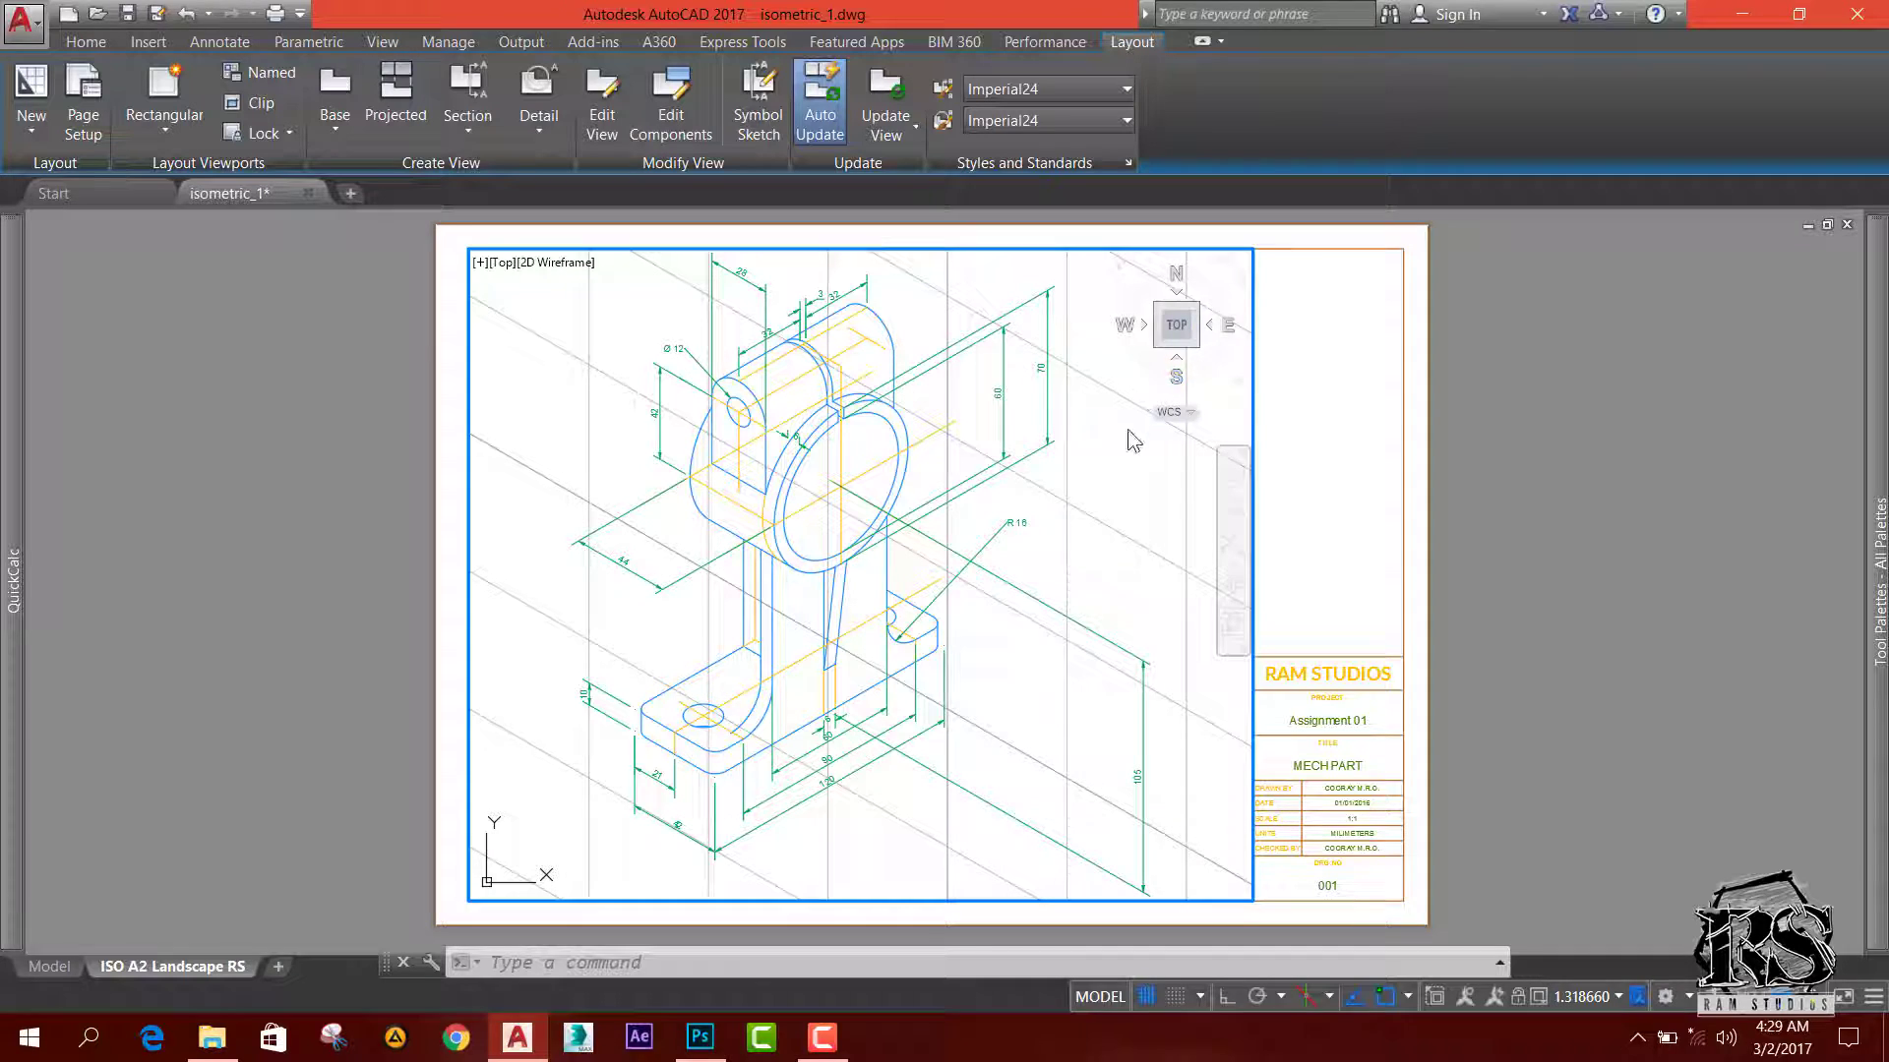
Step: Turn off the grid and shift the bracket within the viewport
{"action": "mouse_move", "coordinate": [838, 620]}
{"action": "middle_mouse_down"}
{"action": "mouse_move", "coordinate": [954, 616]}
{"action": "mouse_move", "coordinate": [845, 622]}
{"action": "middle_mouse_up"}
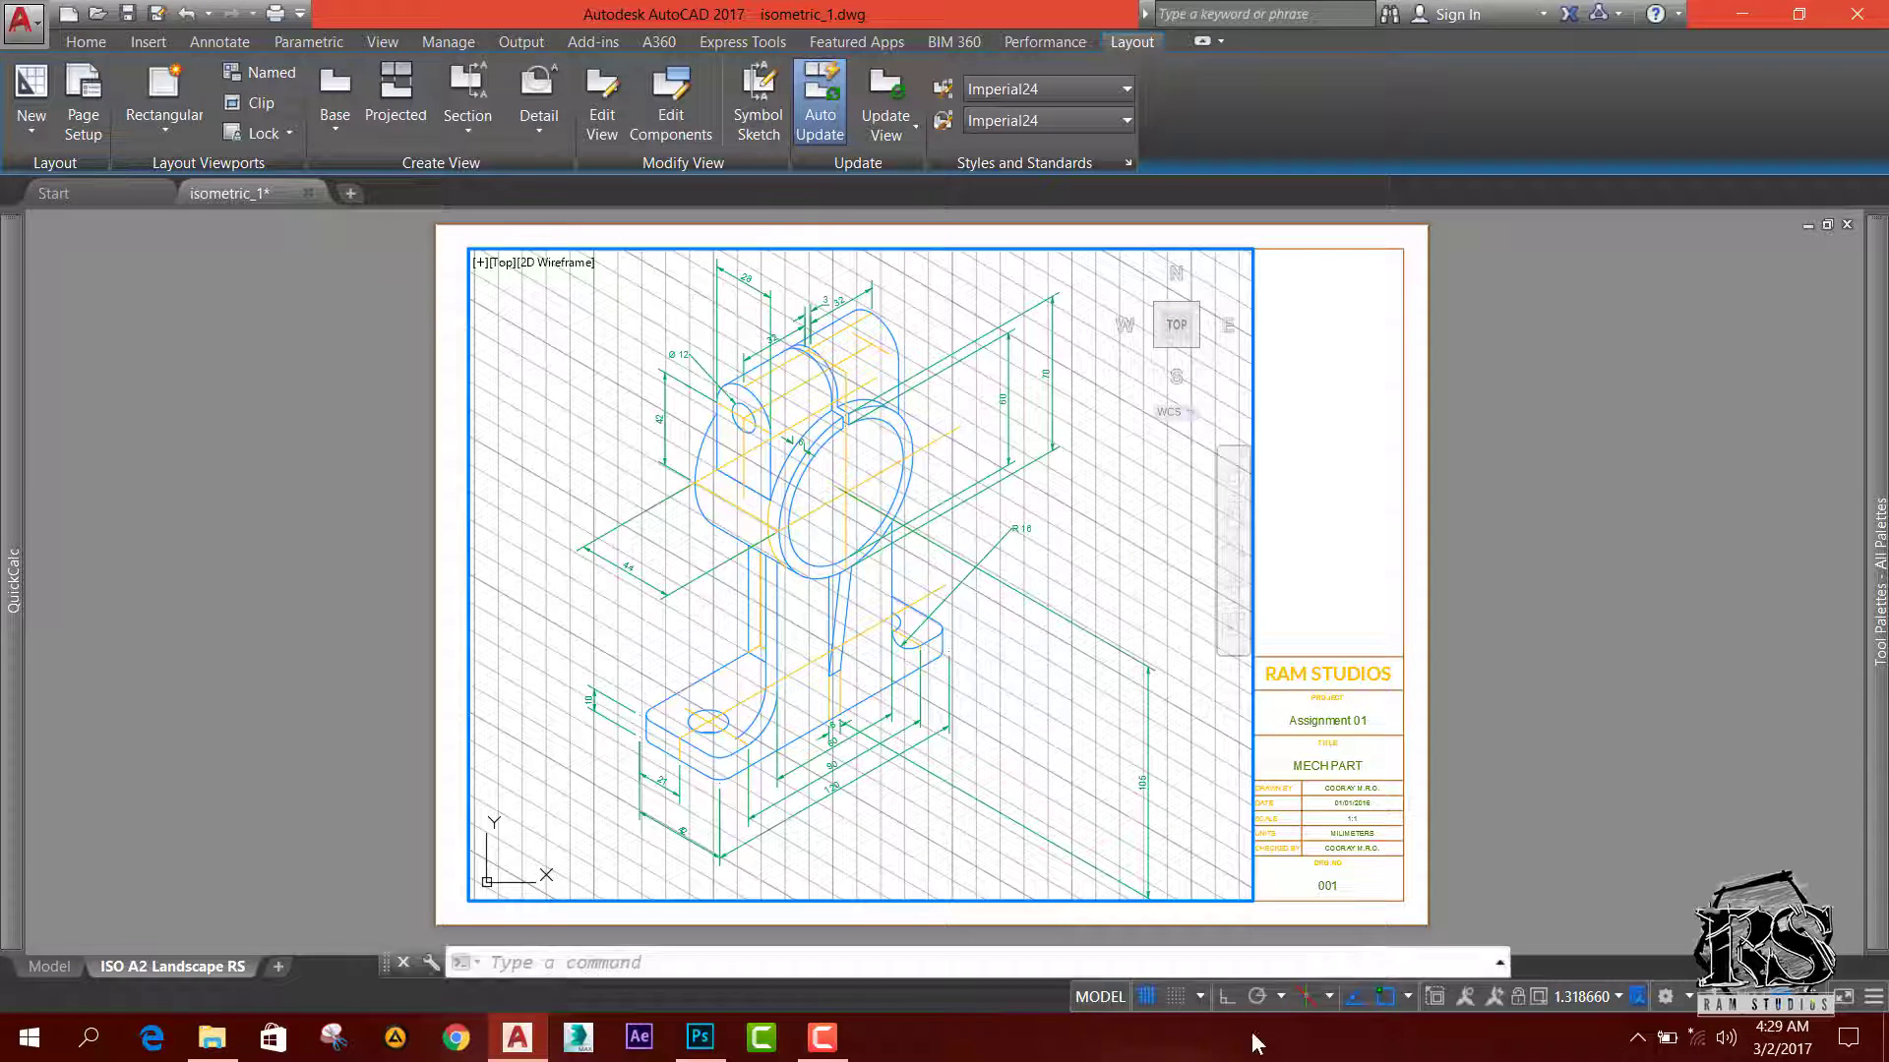
{"action": "left_click", "coordinate": [1149, 996]}
{"action": "middle_click_drag", "start_coordinate": [1053, 613], "coordinate": [1039, 609]}
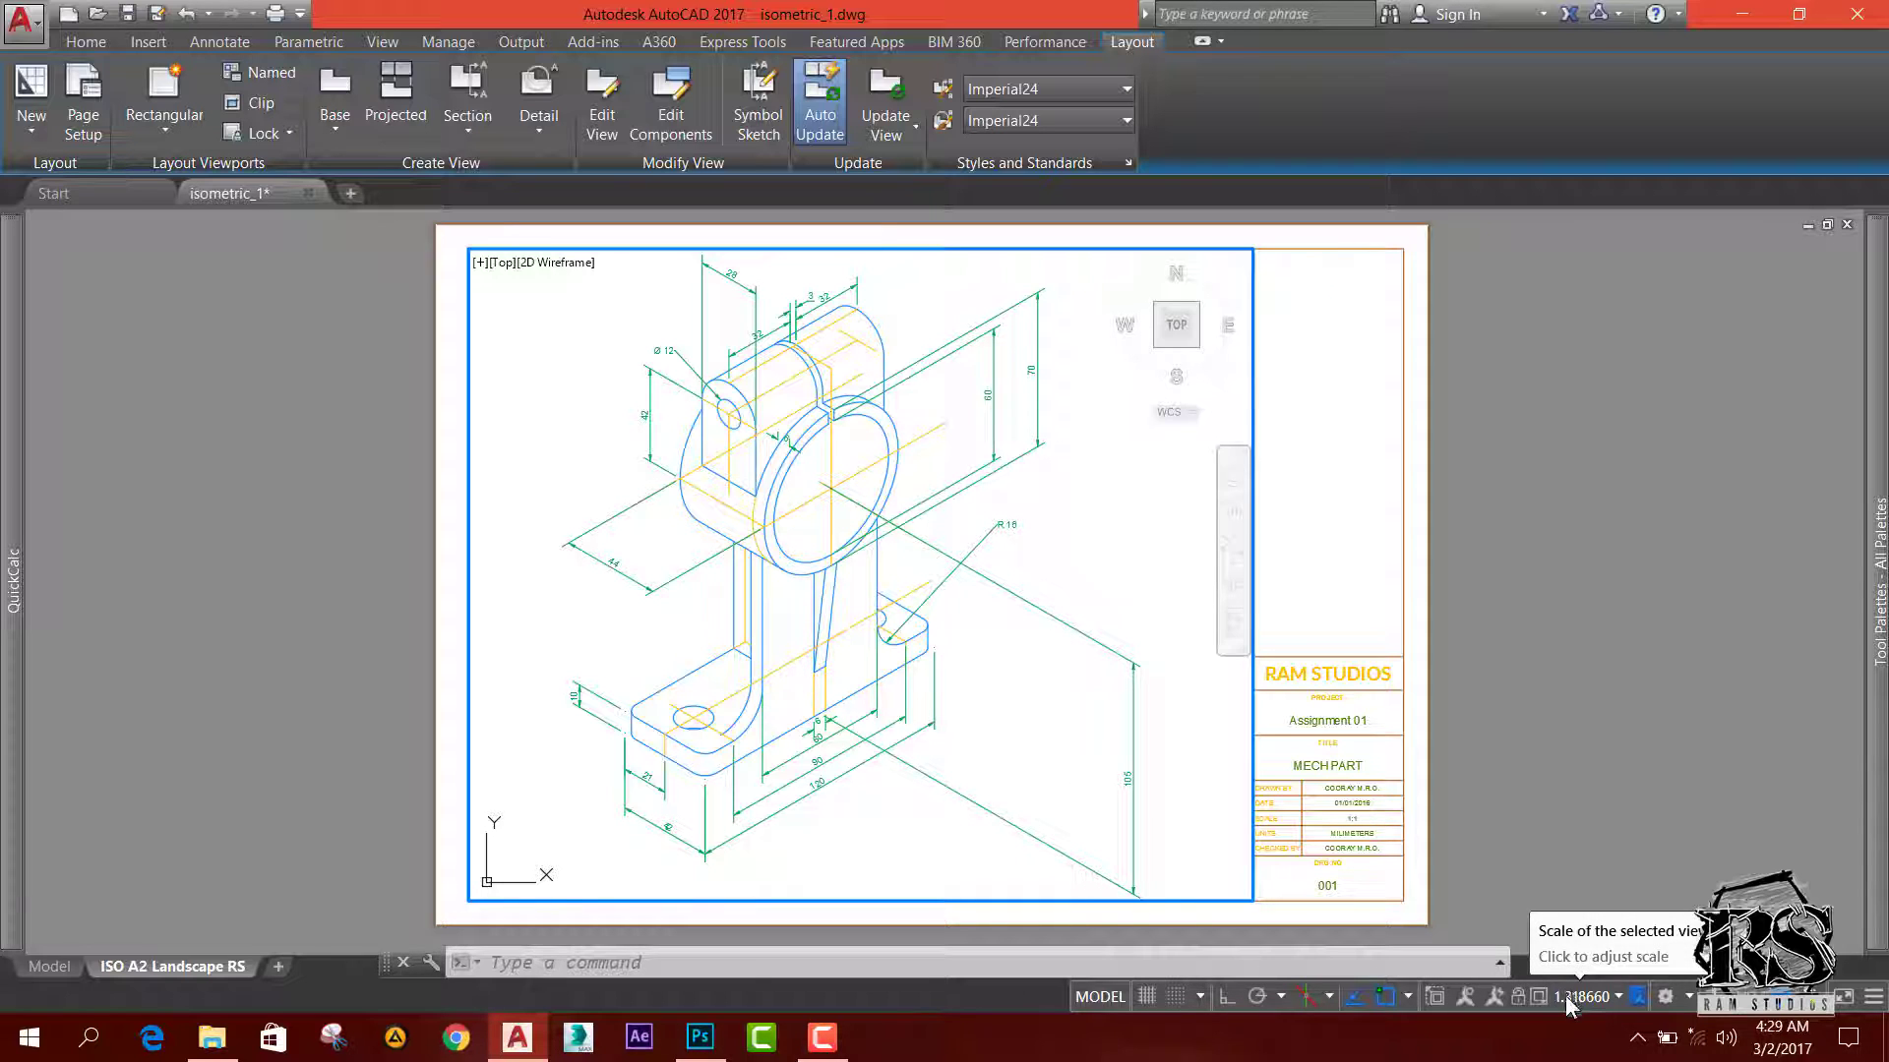
Step: Set the viewport scale to 1:1 and return to paper space
{"action": "left_click", "coordinate": [1618, 996]}
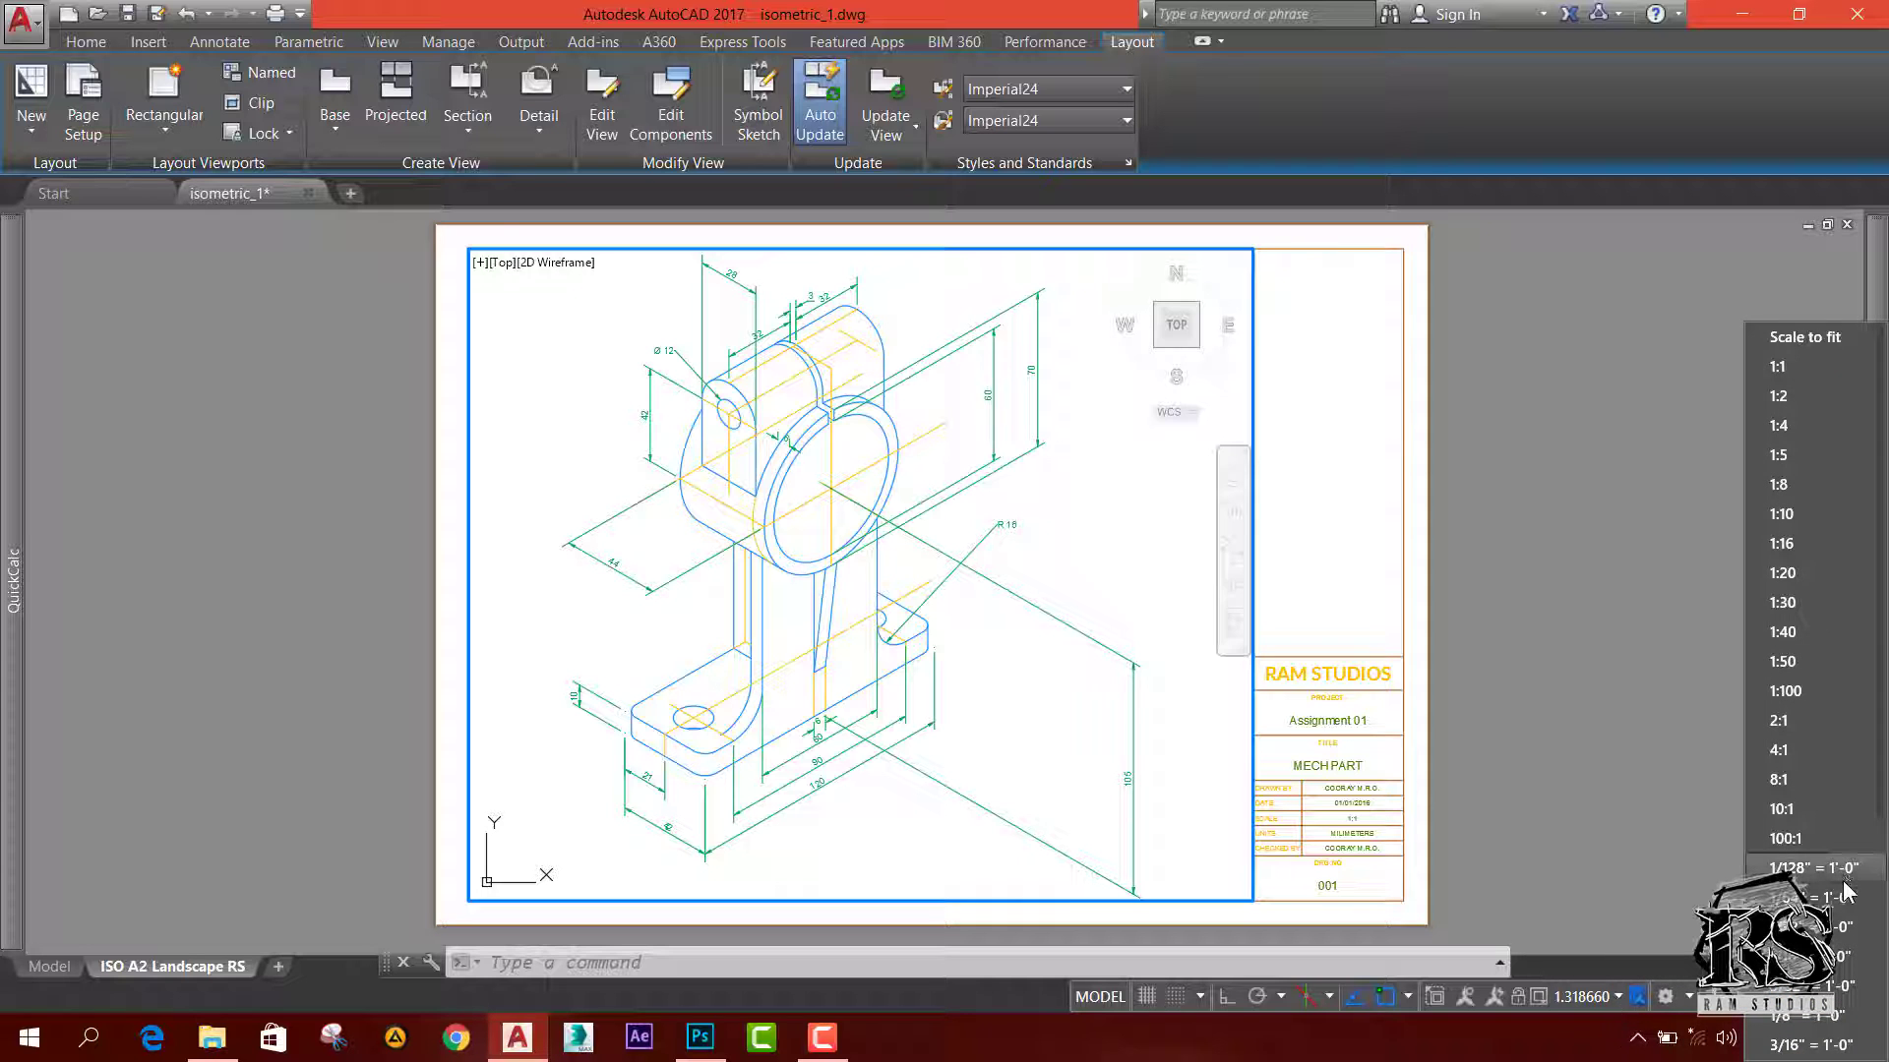
{"action": "left_click", "coordinate": [1802, 336]}
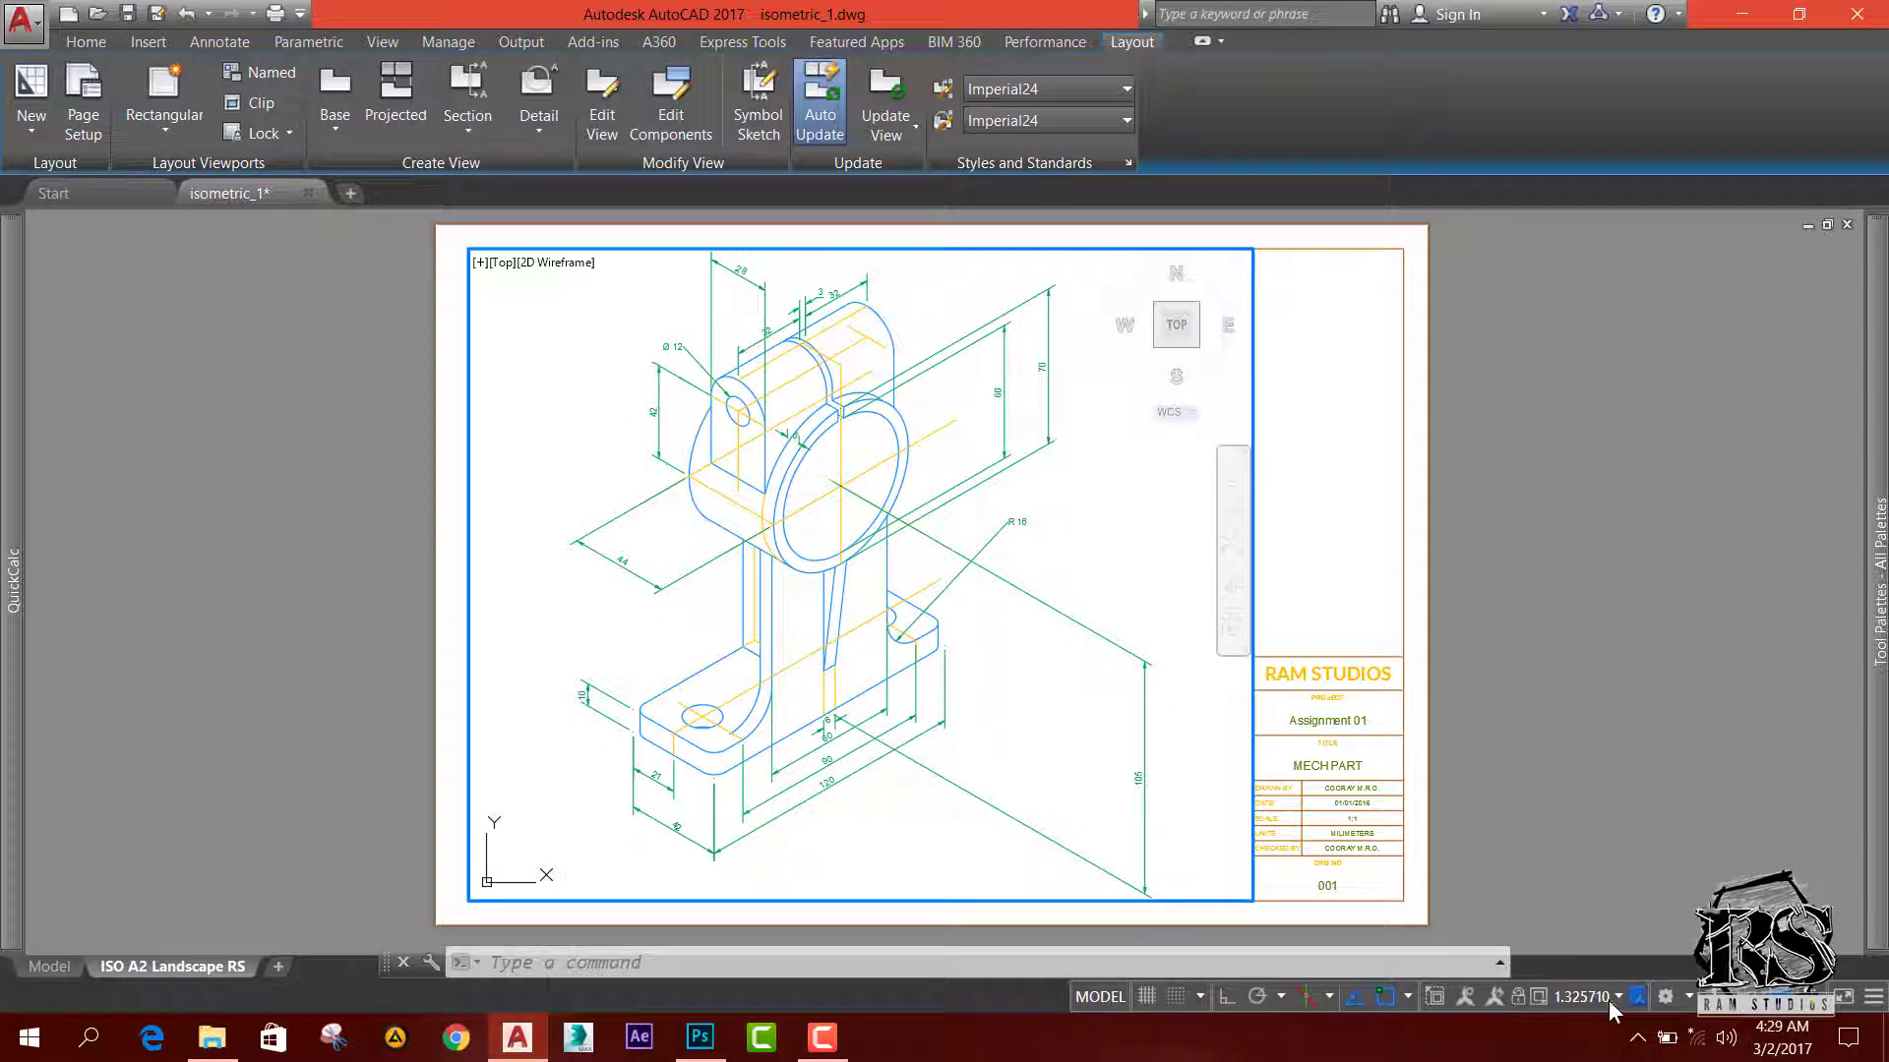
{"action": "left_click", "coordinate": [1617, 997]}
{"action": "left_click", "coordinate": [1768, 371]}
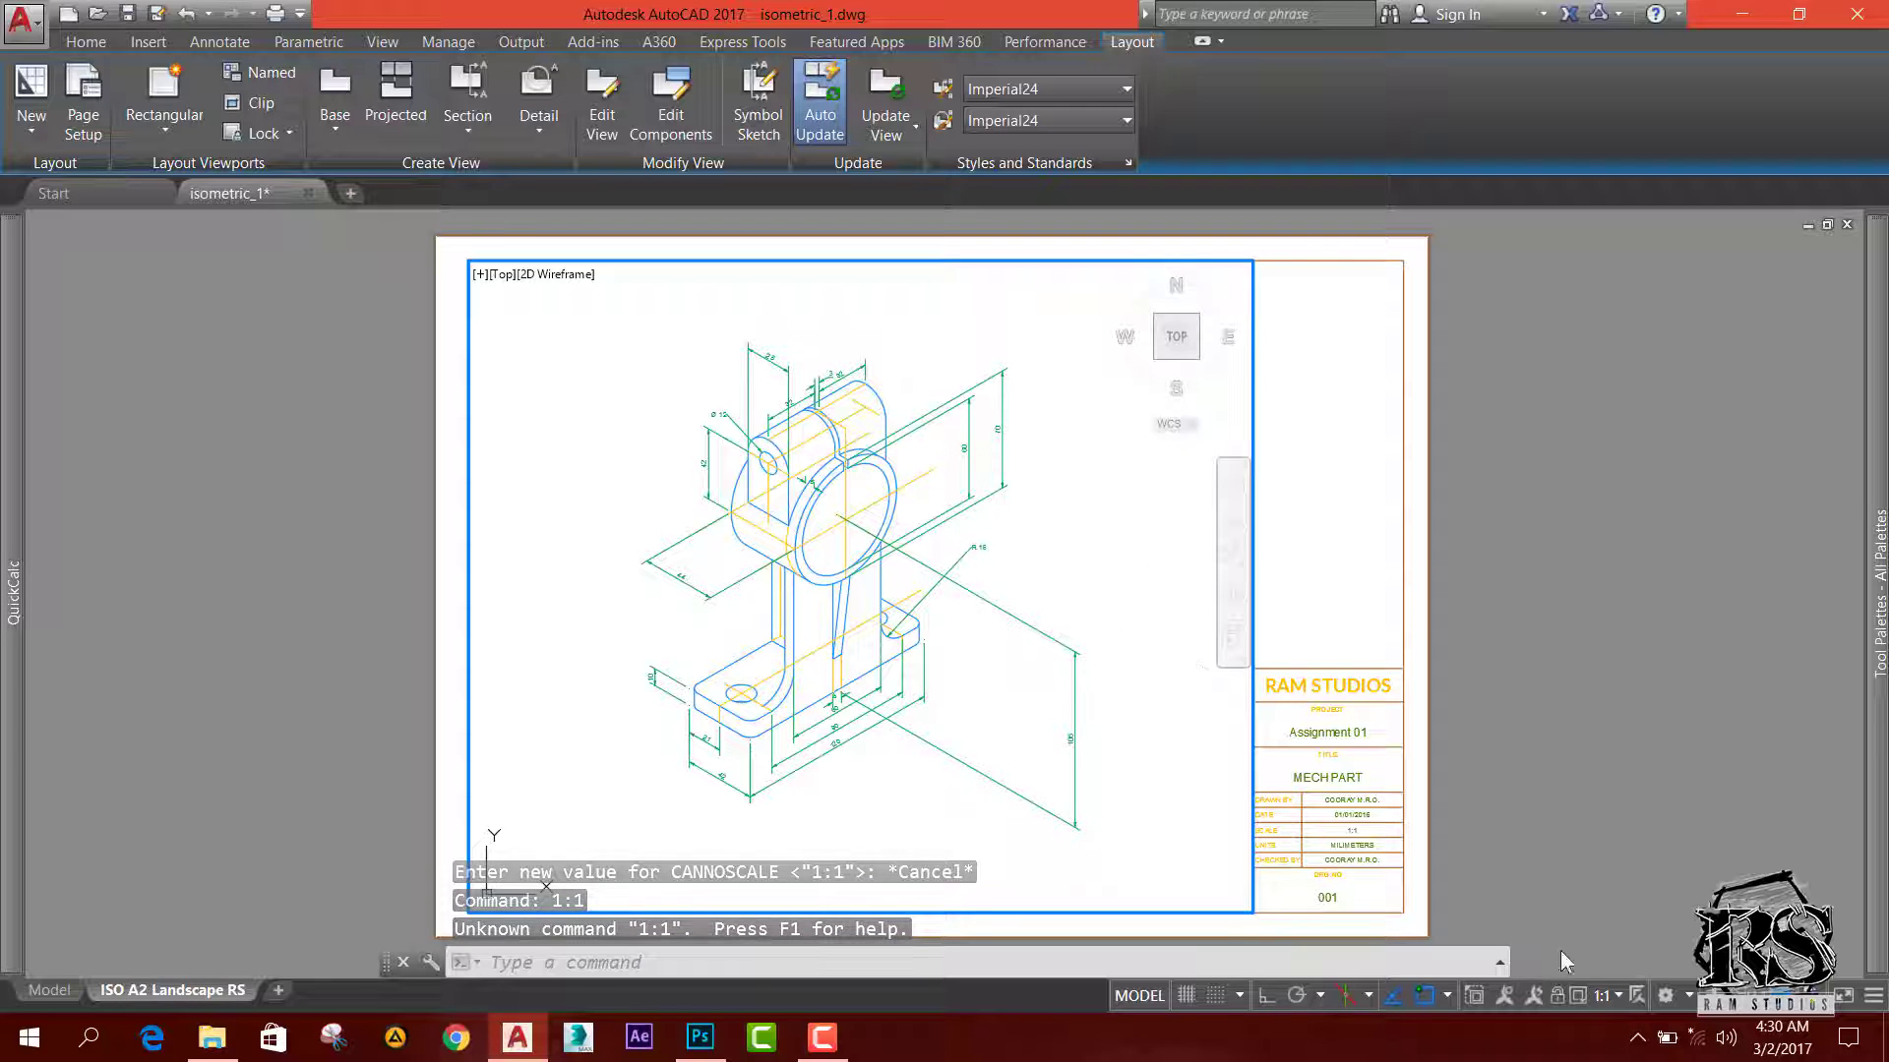
{"action": "left_click", "coordinate": [1620, 996]}
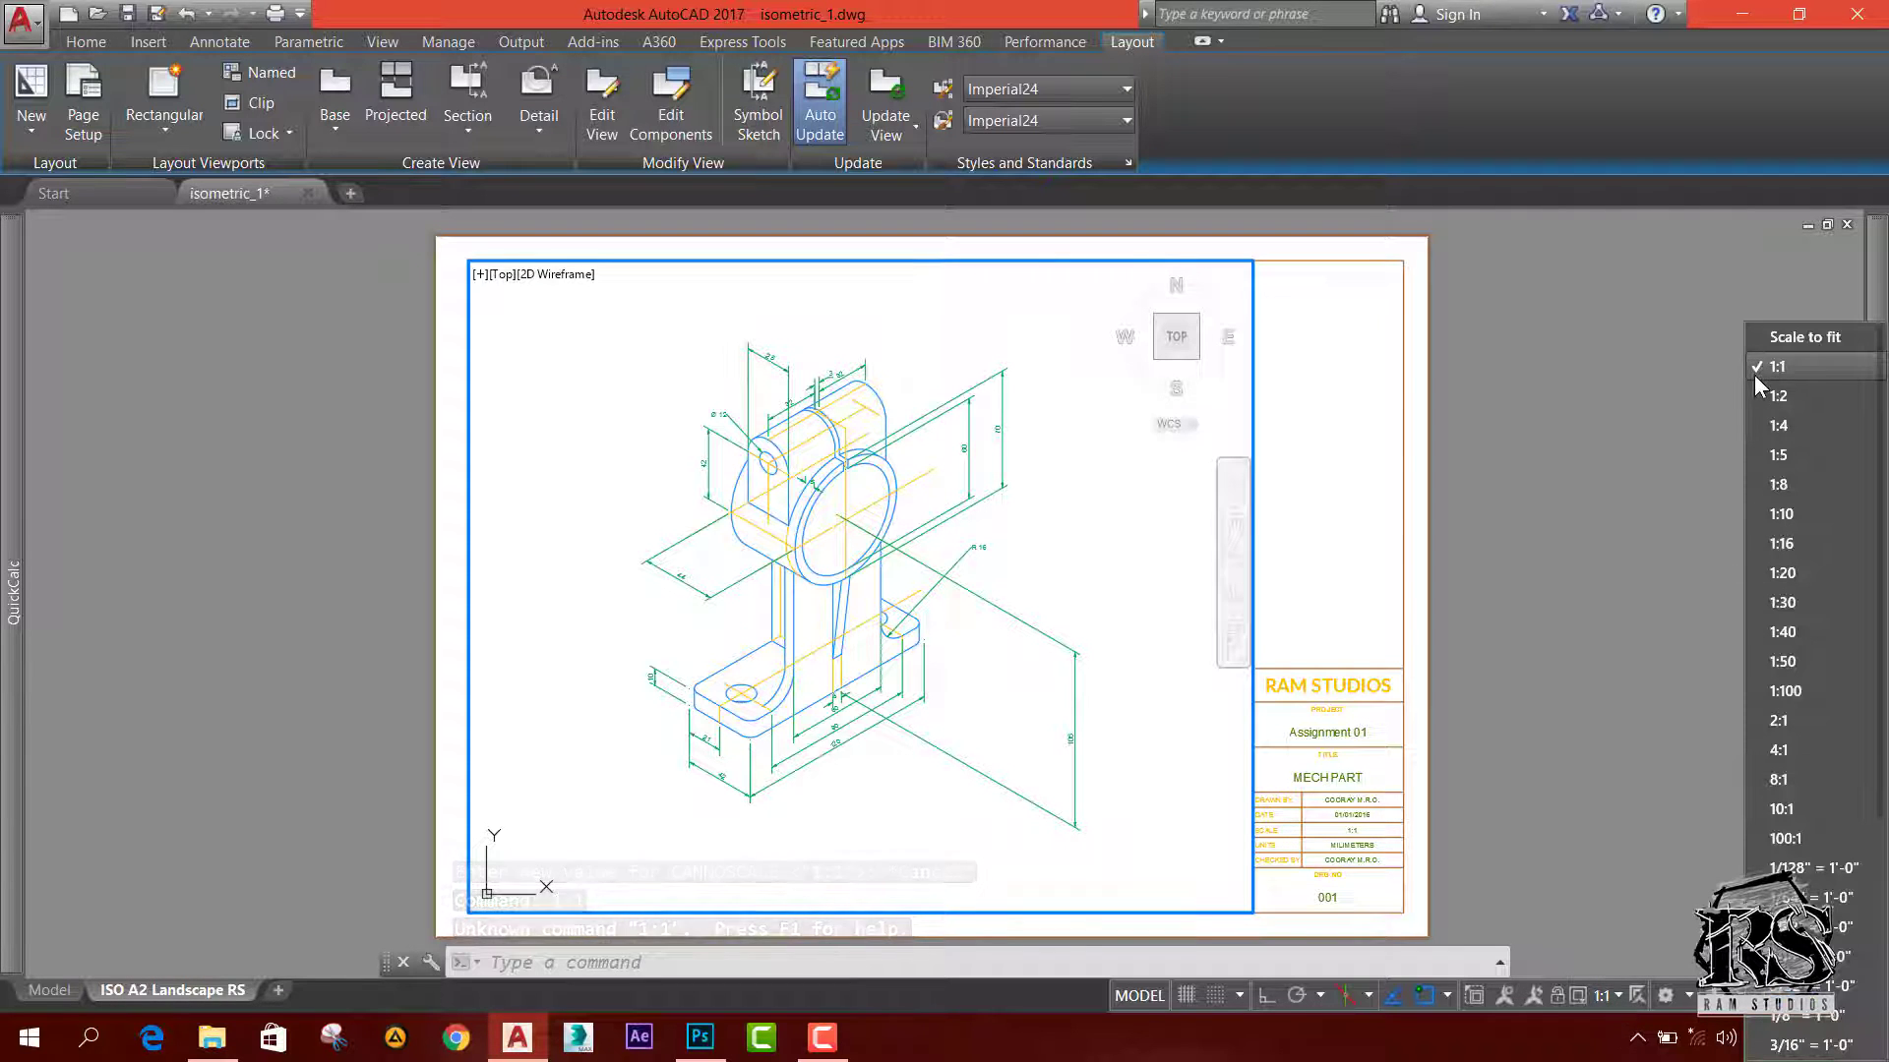
{"action": "left_click", "coordinate": [1684, 905]}
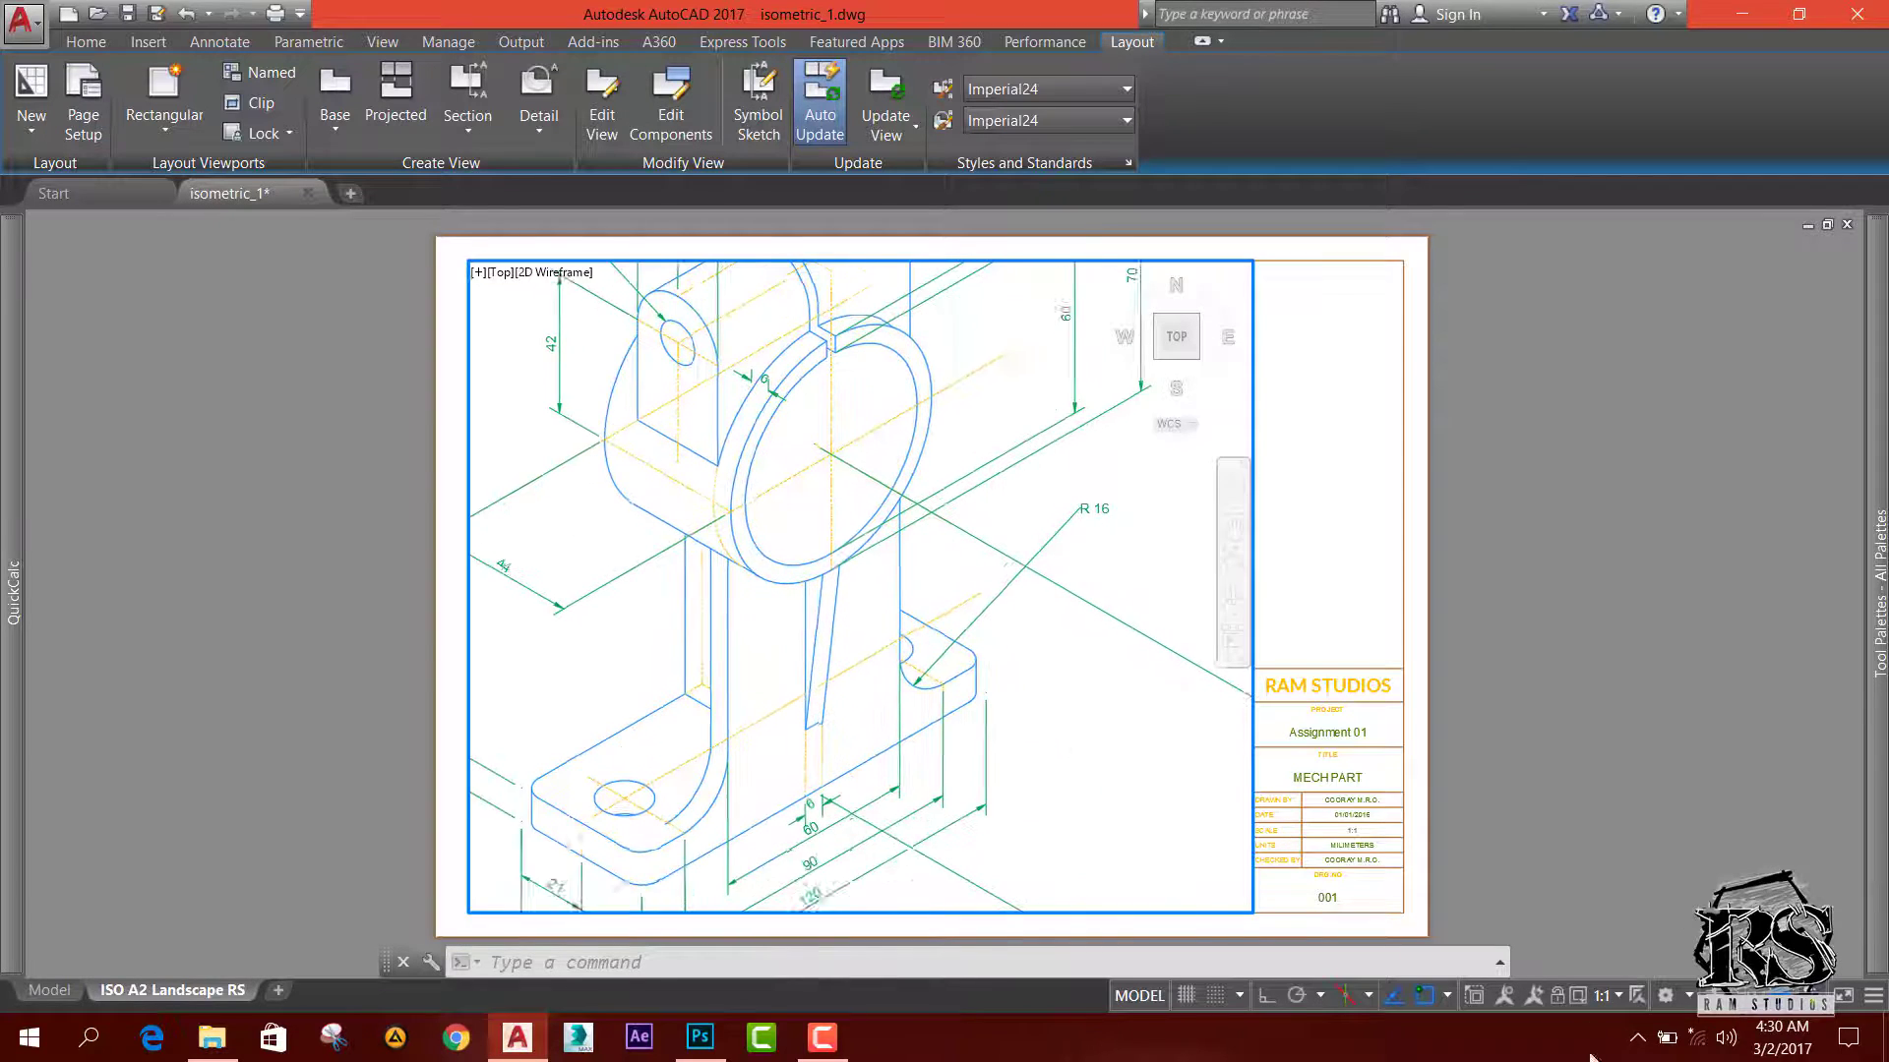
{"action": "left_click", "coordinate": [1619, 993]}
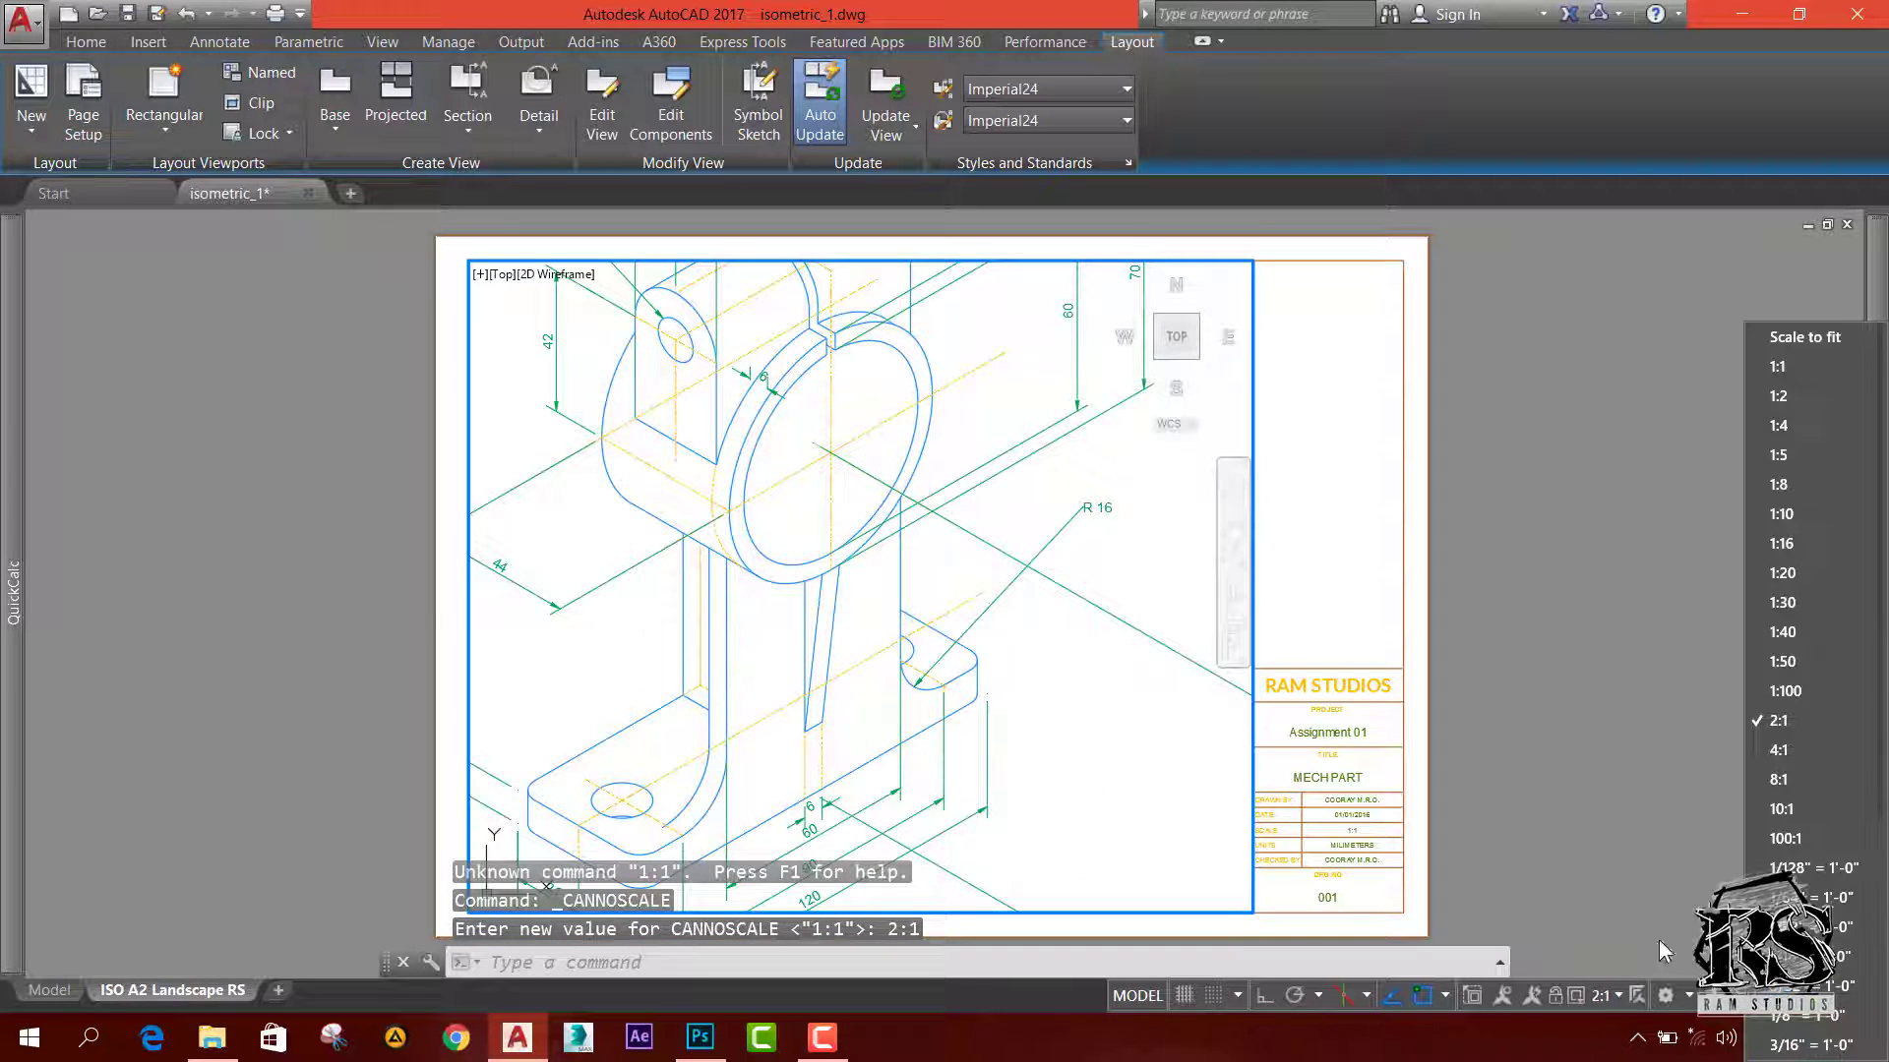
{"action": "left_click", "coordinate": [1751, 367]}
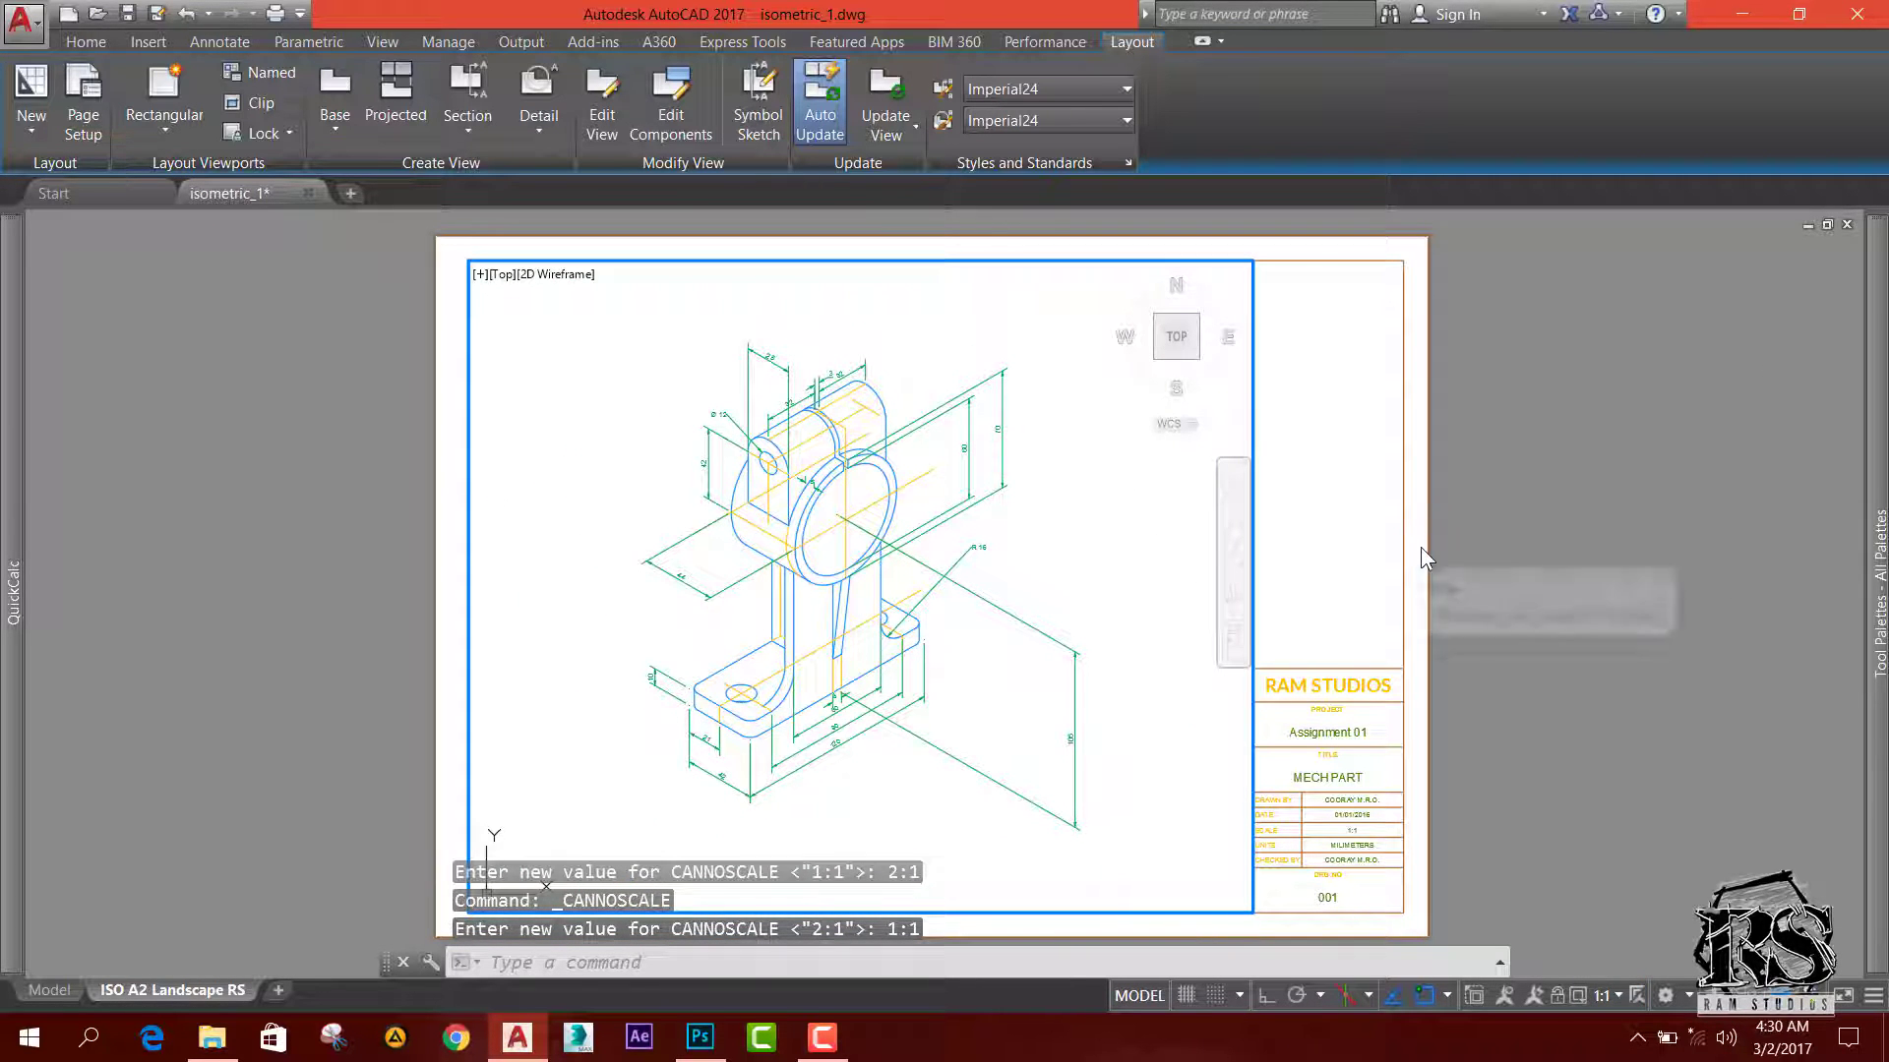
{"action": "double_click", "coordinate": [1295, 541]}
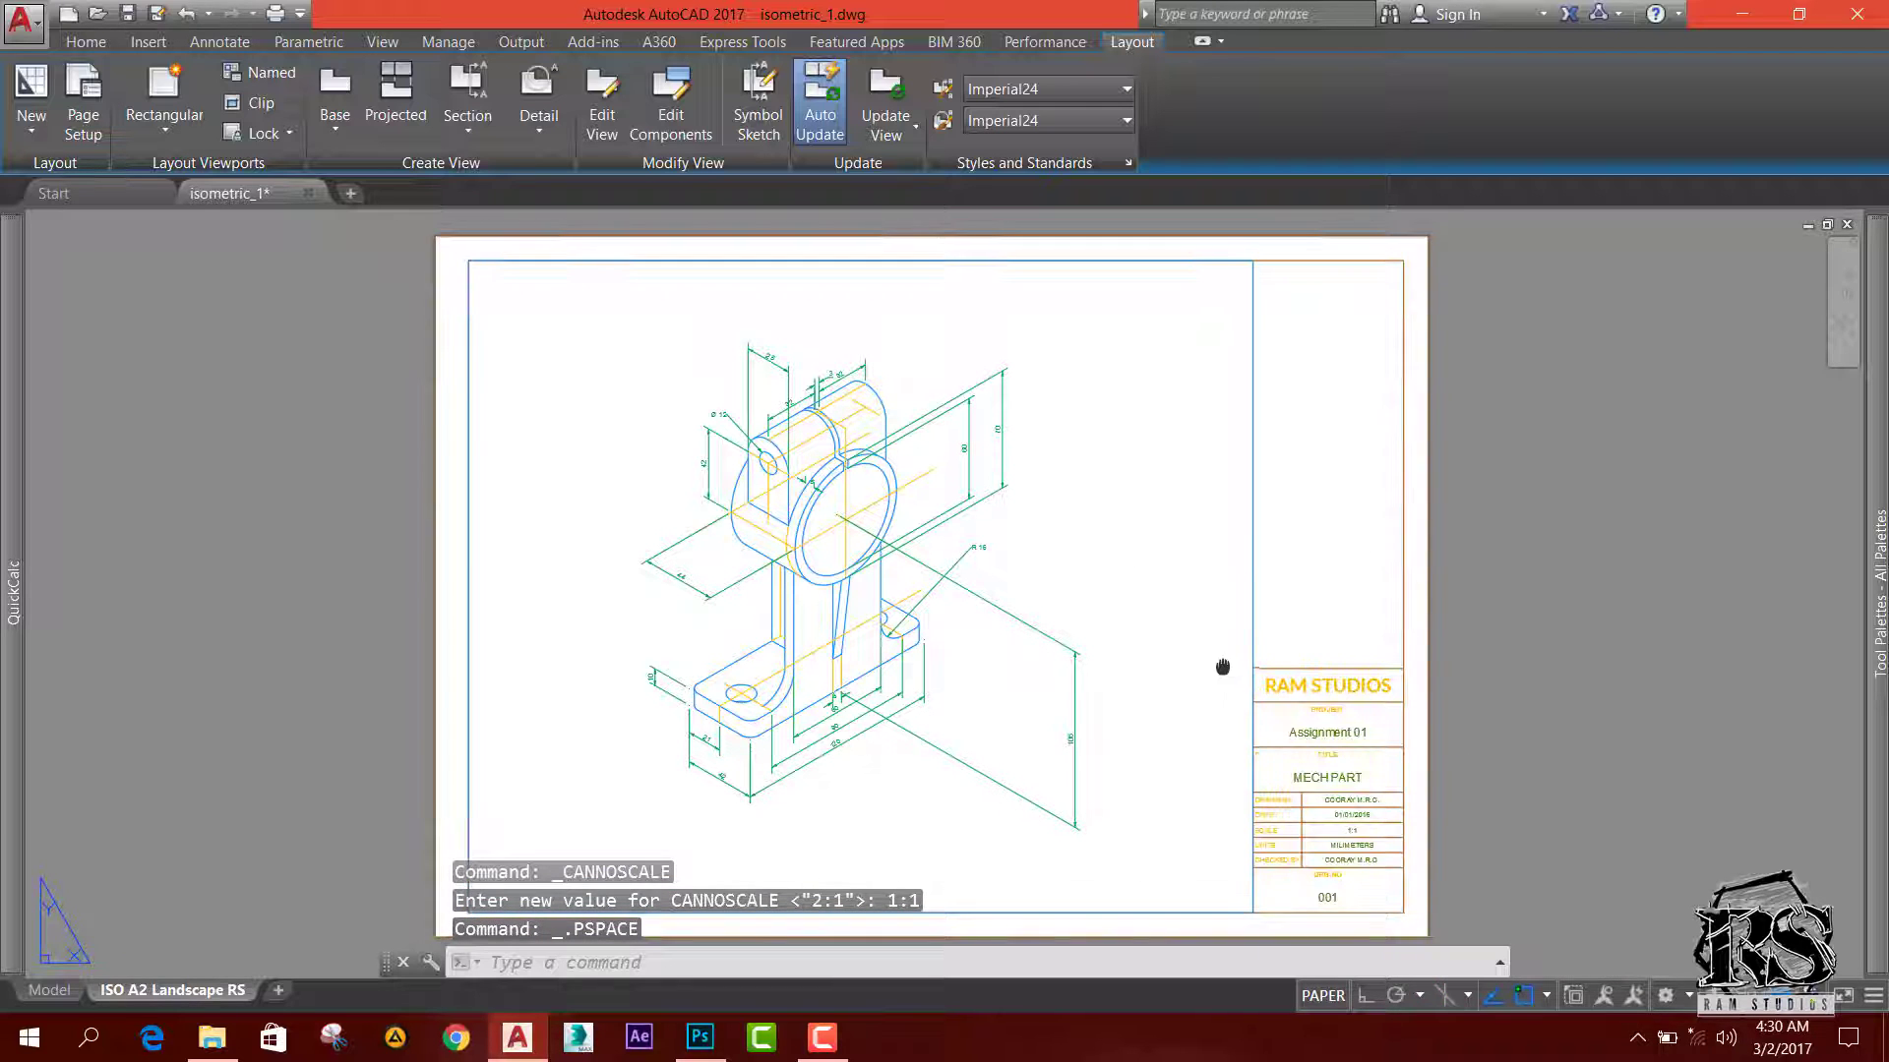
{"action": "middle_click_drag", "start_coordinate": [1223, 662], "coordinate": [1208, 666]}
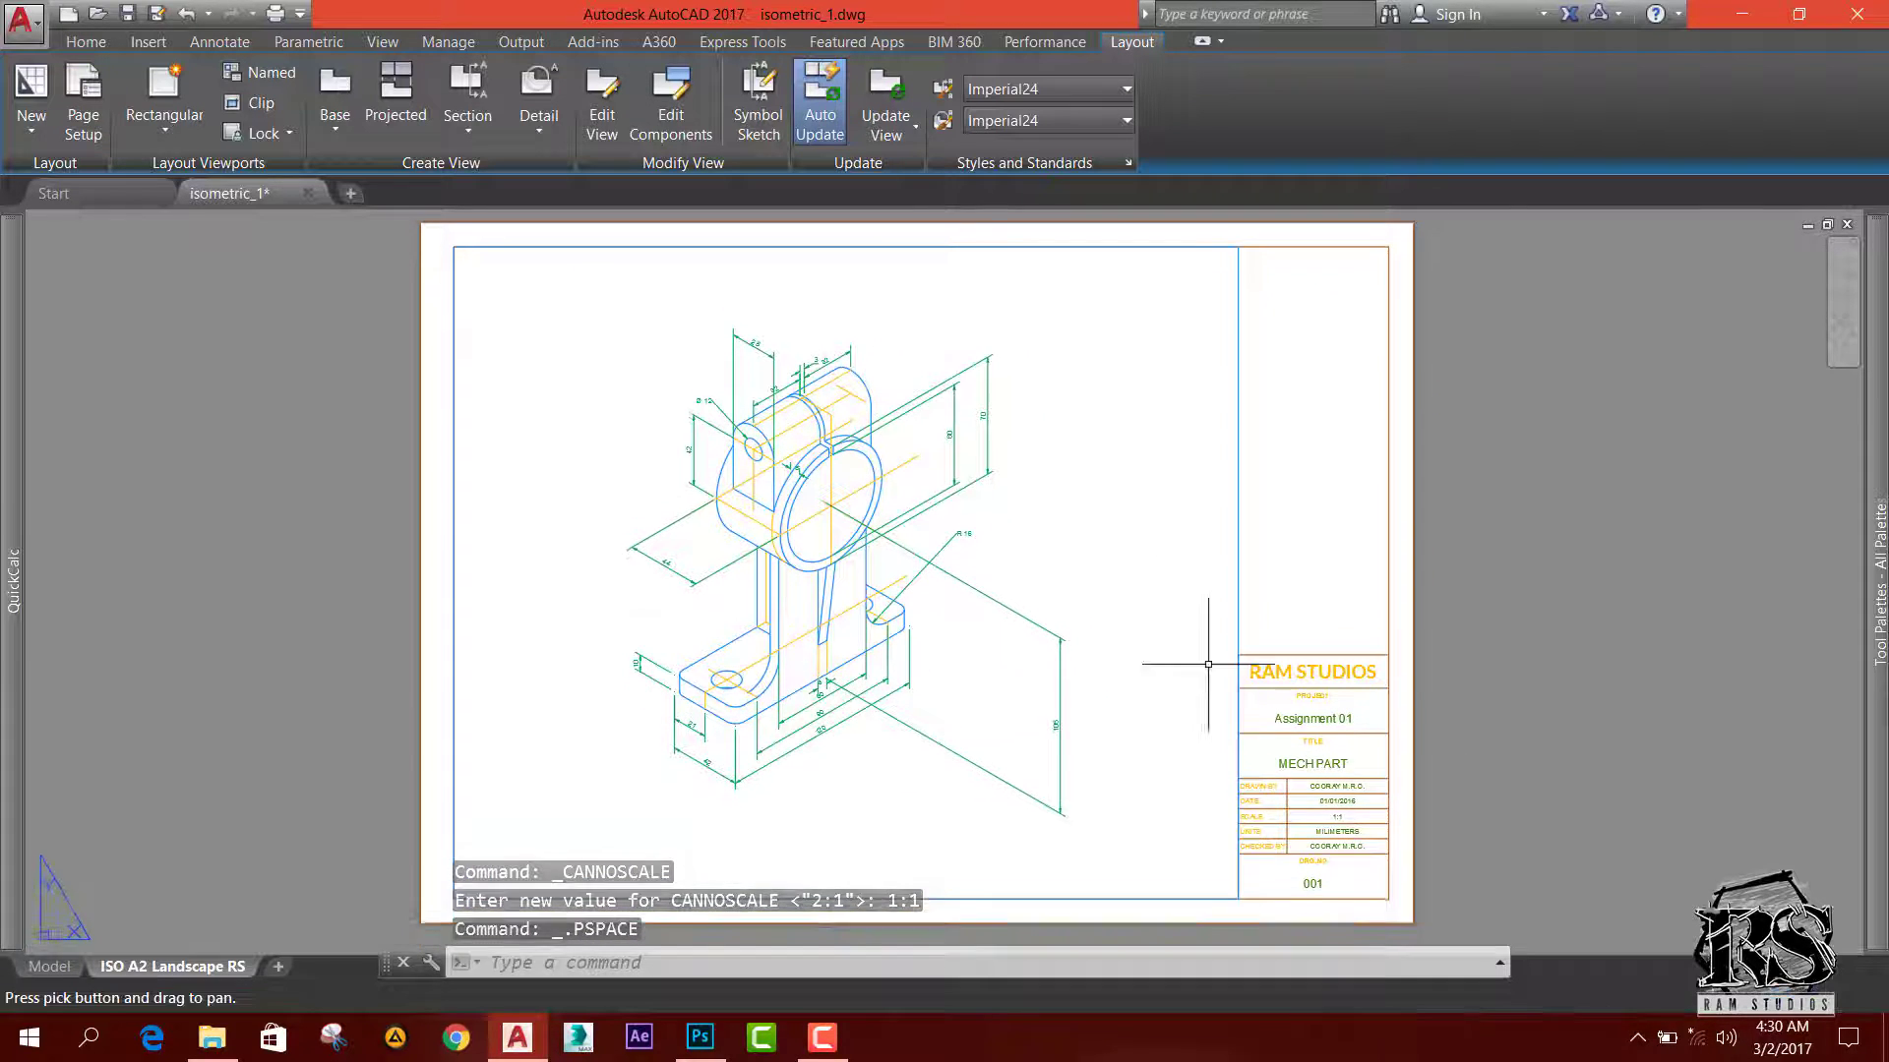
{"action": "right_click", "coordinate": [169, 971]}
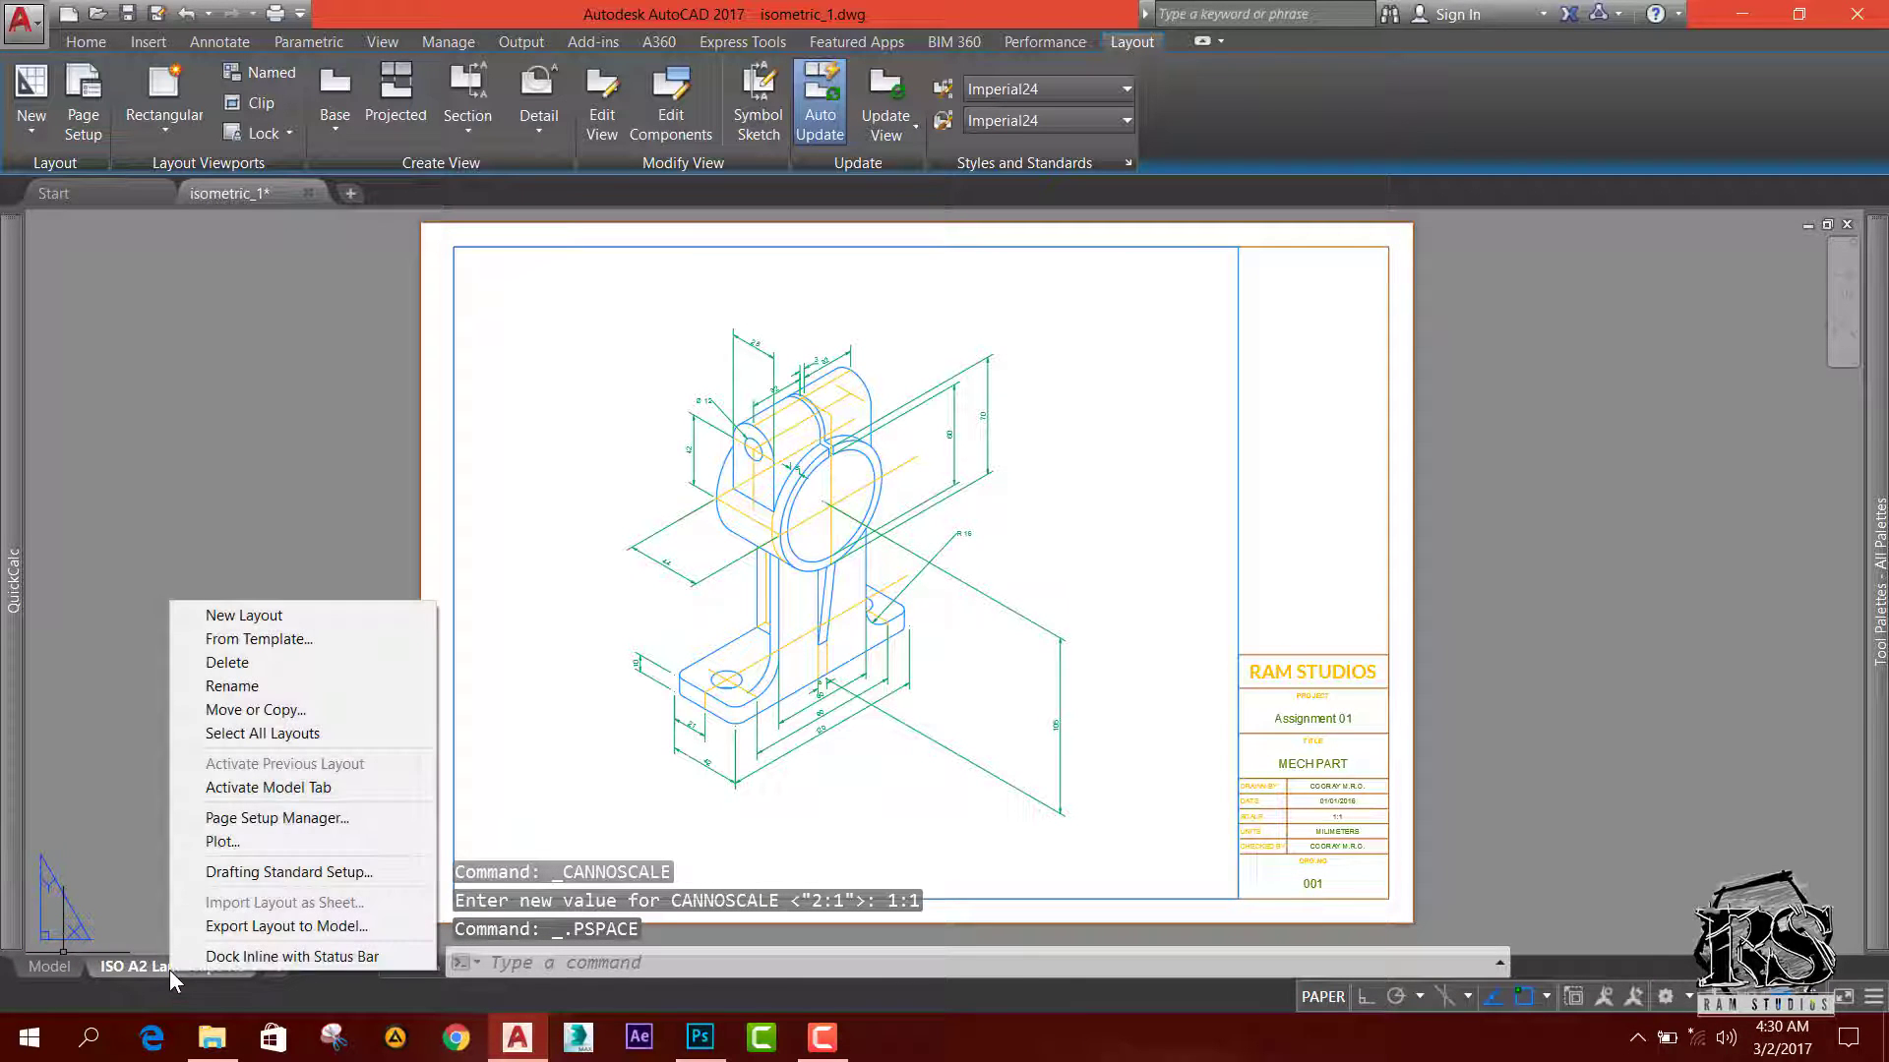
{"action": "left_click", "coordinate": [271, 818]}
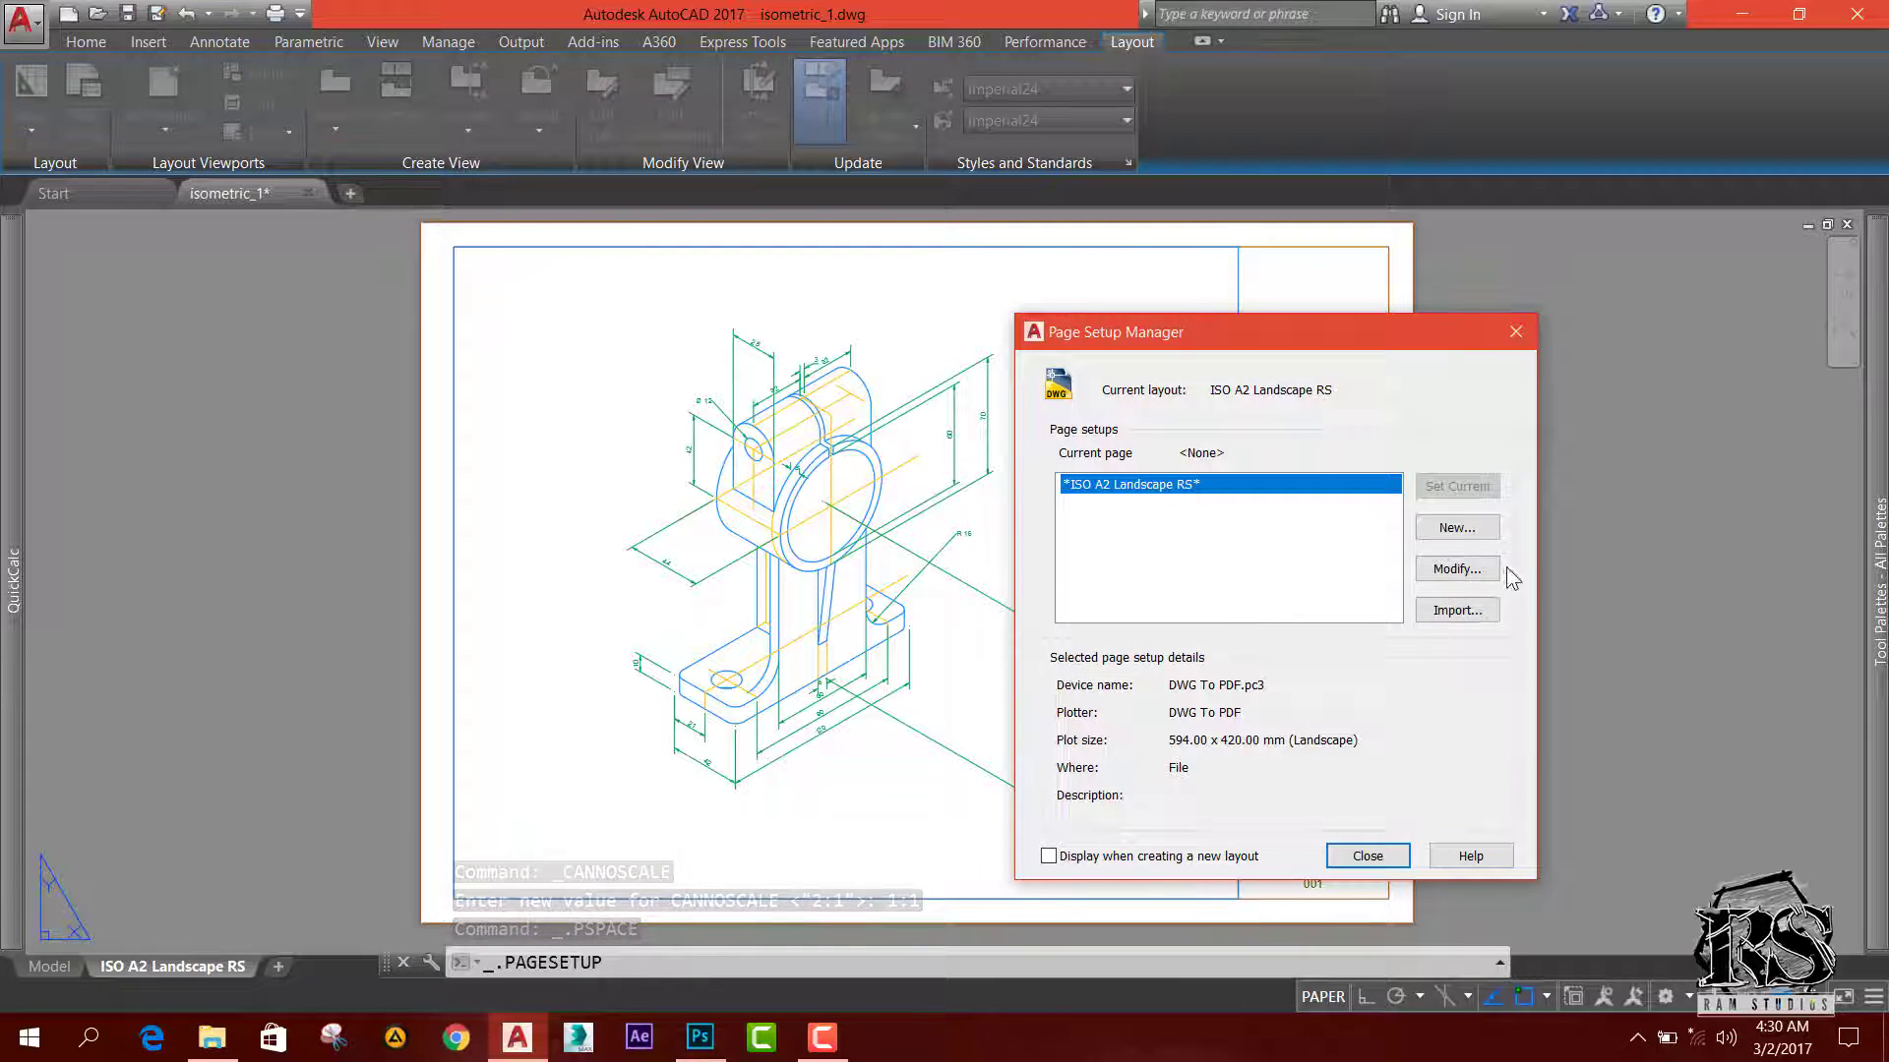
{"action": "left_click", "coordinate": [1442, 578]}
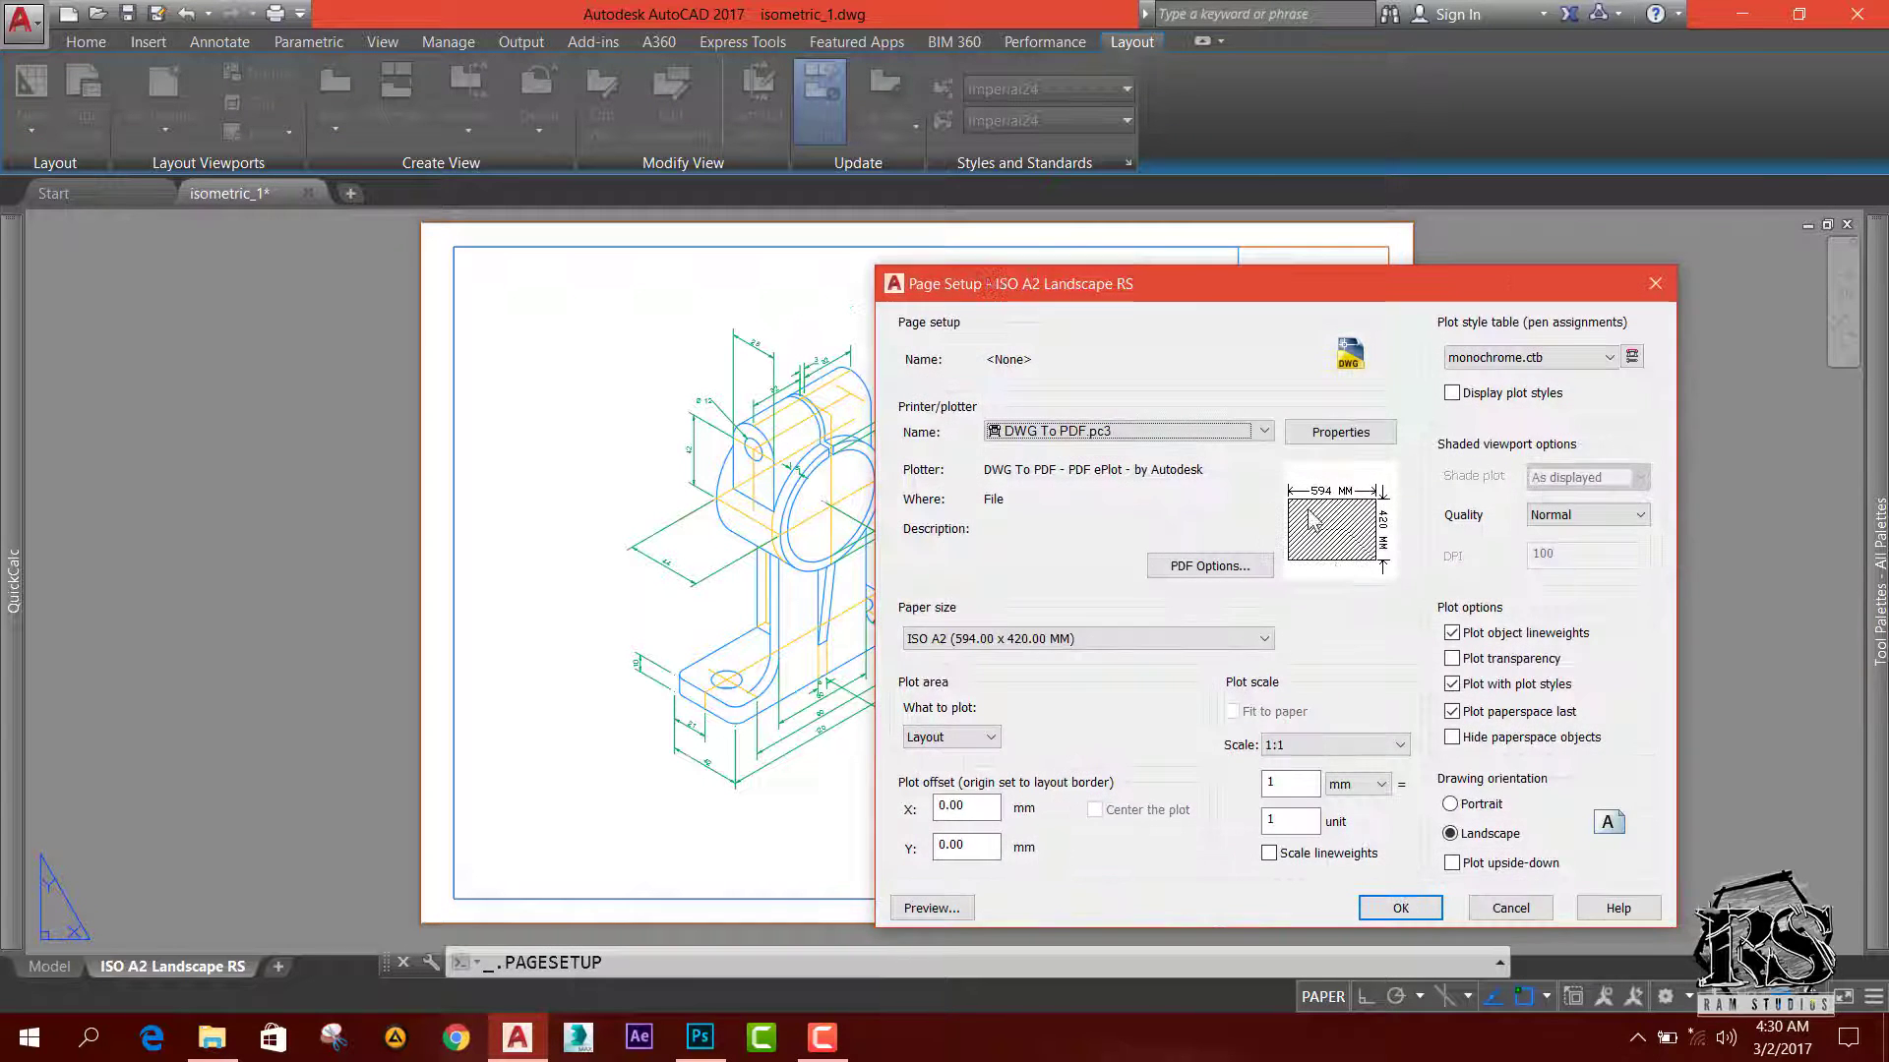
{"action": "left_click", "coordinate": [1502, 362]}
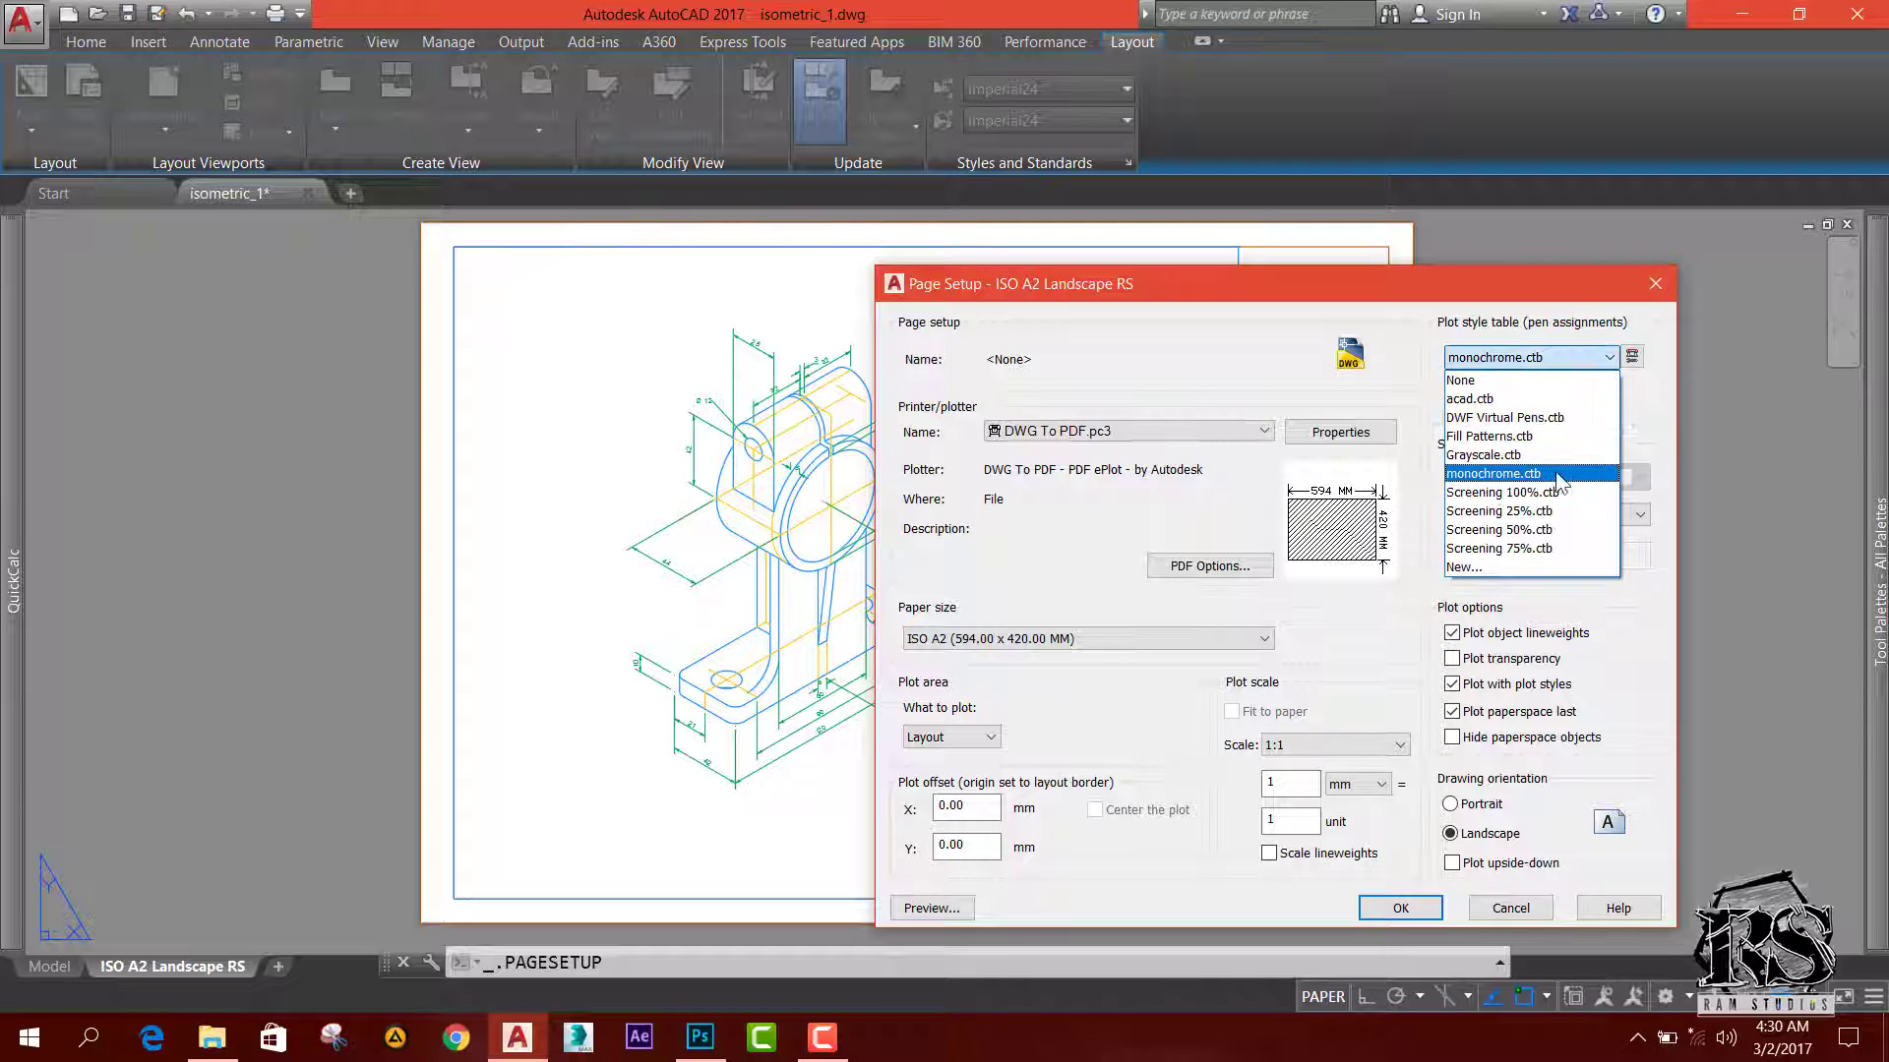
{"action": "left_click", "coordinate": [1649, 426]}
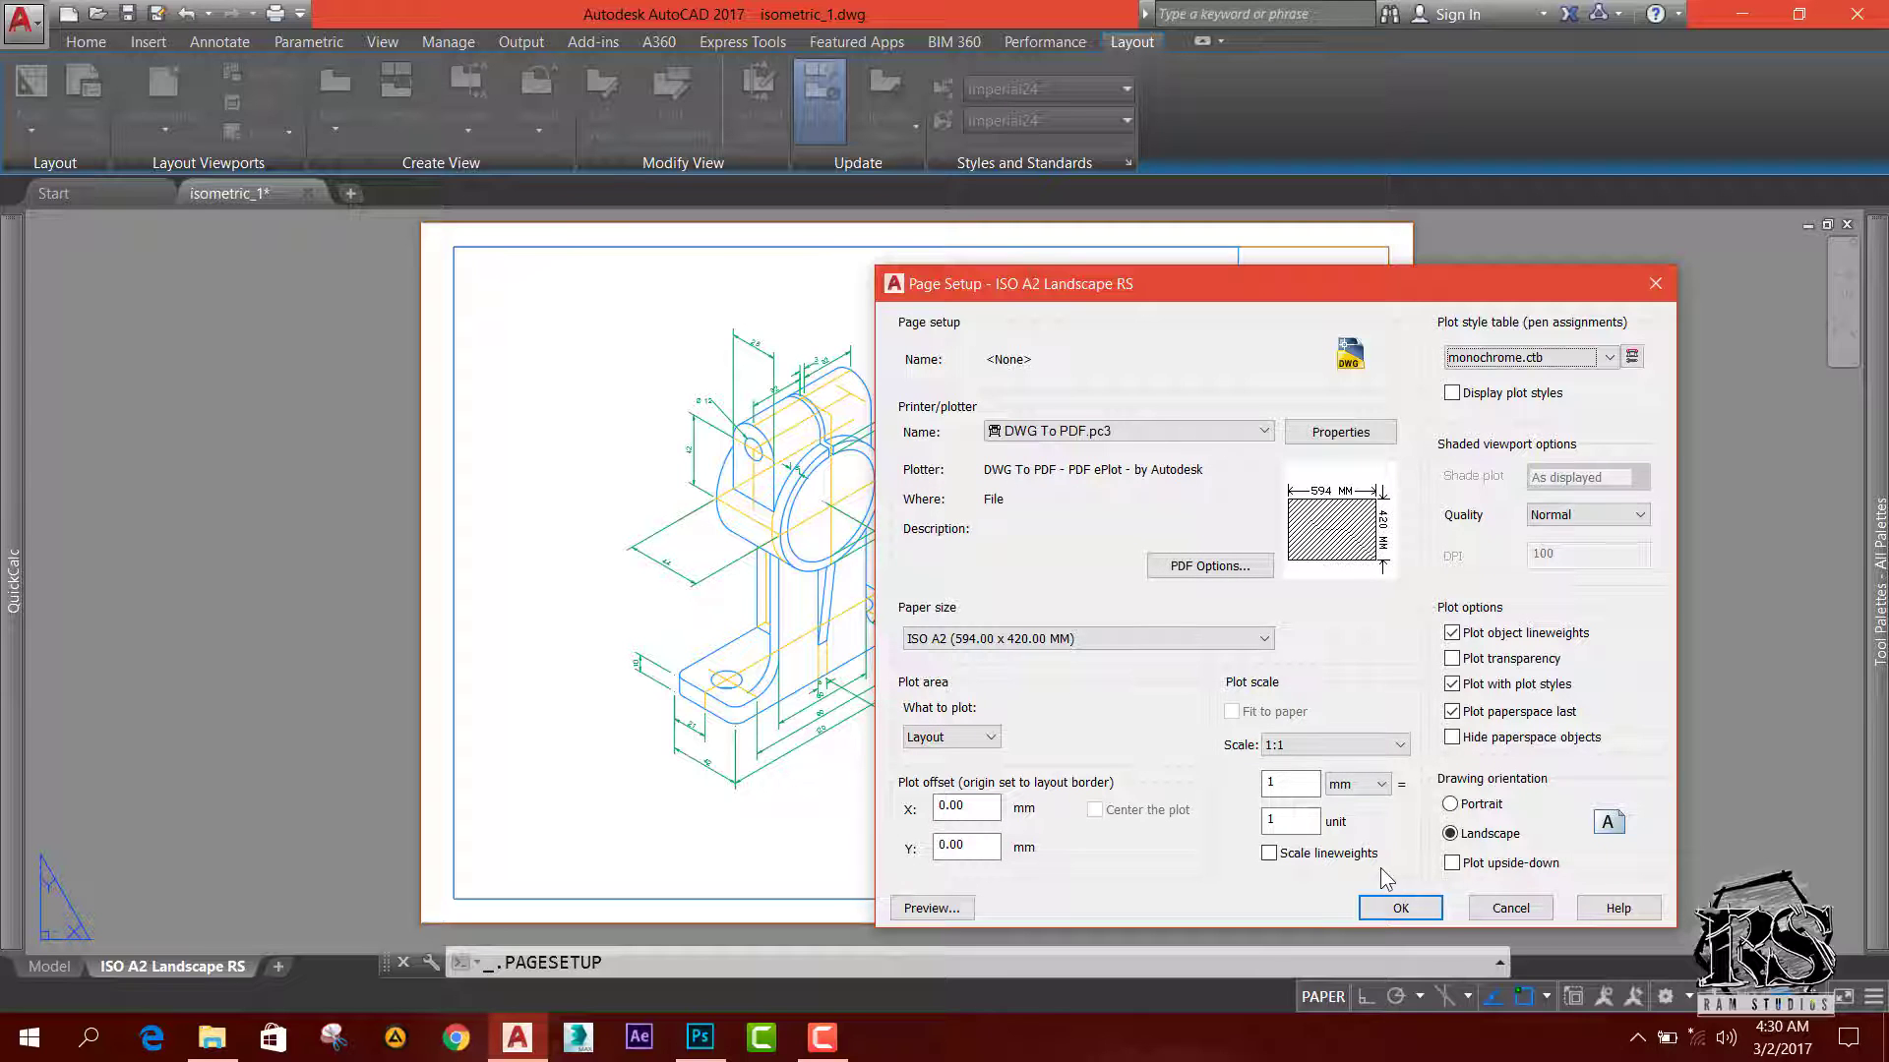
{"action": "left_click", "coordinate": [1395, 910]}
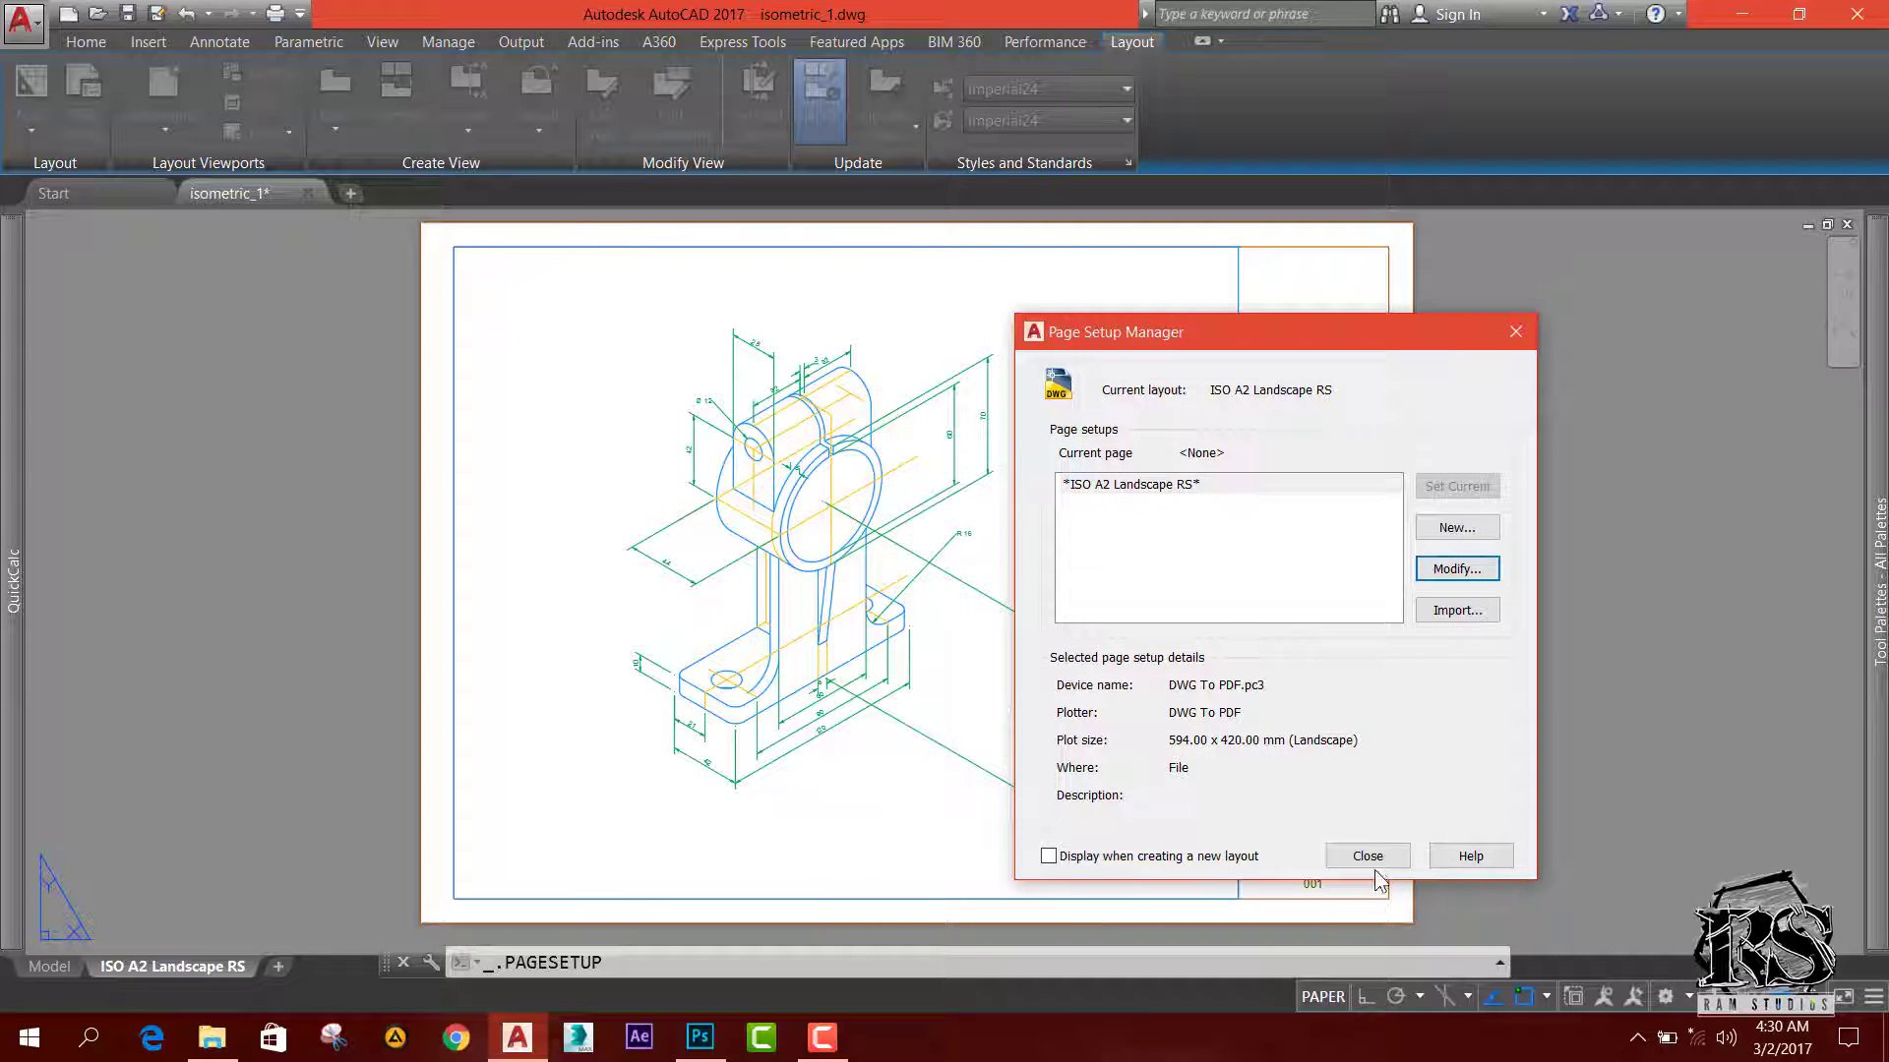
{"action": "left_click", "coordinate": [1367, 856]}
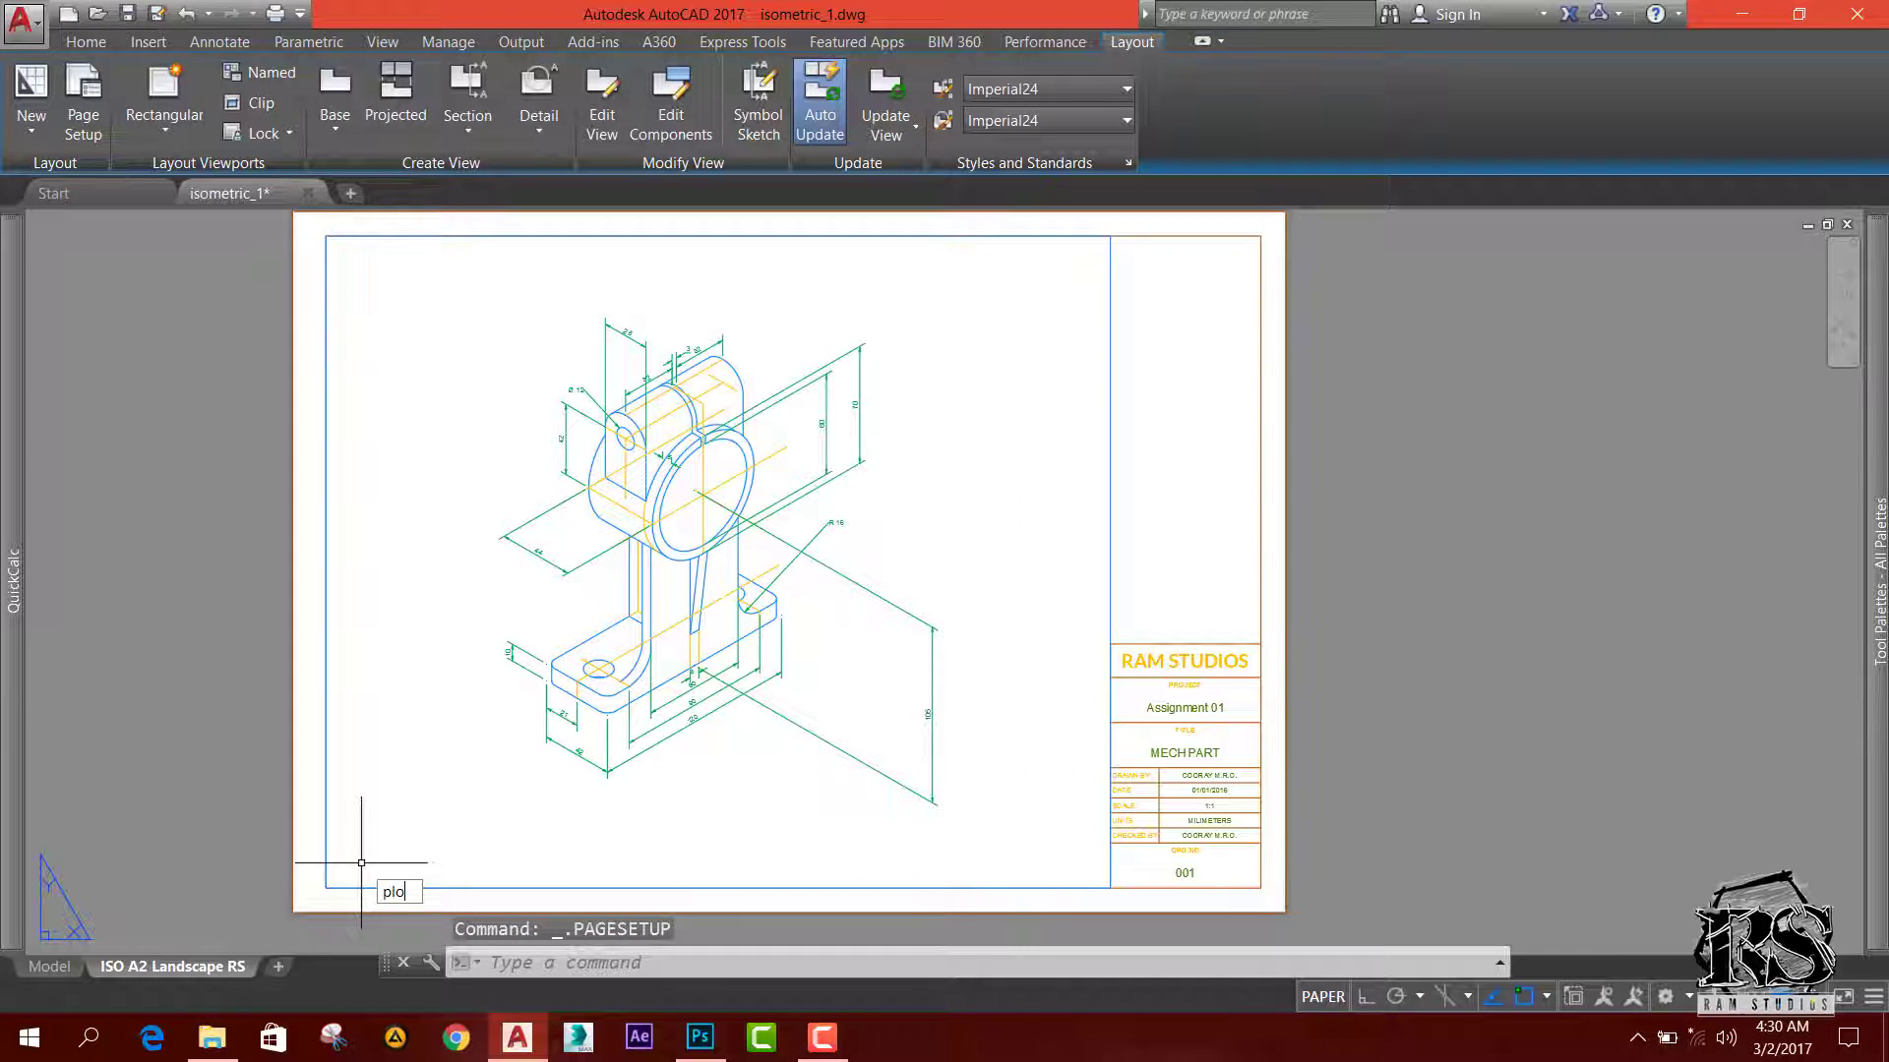
Step: Plot the layout to 'isometric_1-ISO A2 Landscape RS.pdf' on the Desktop
{"action": "key", "text": "Return"}
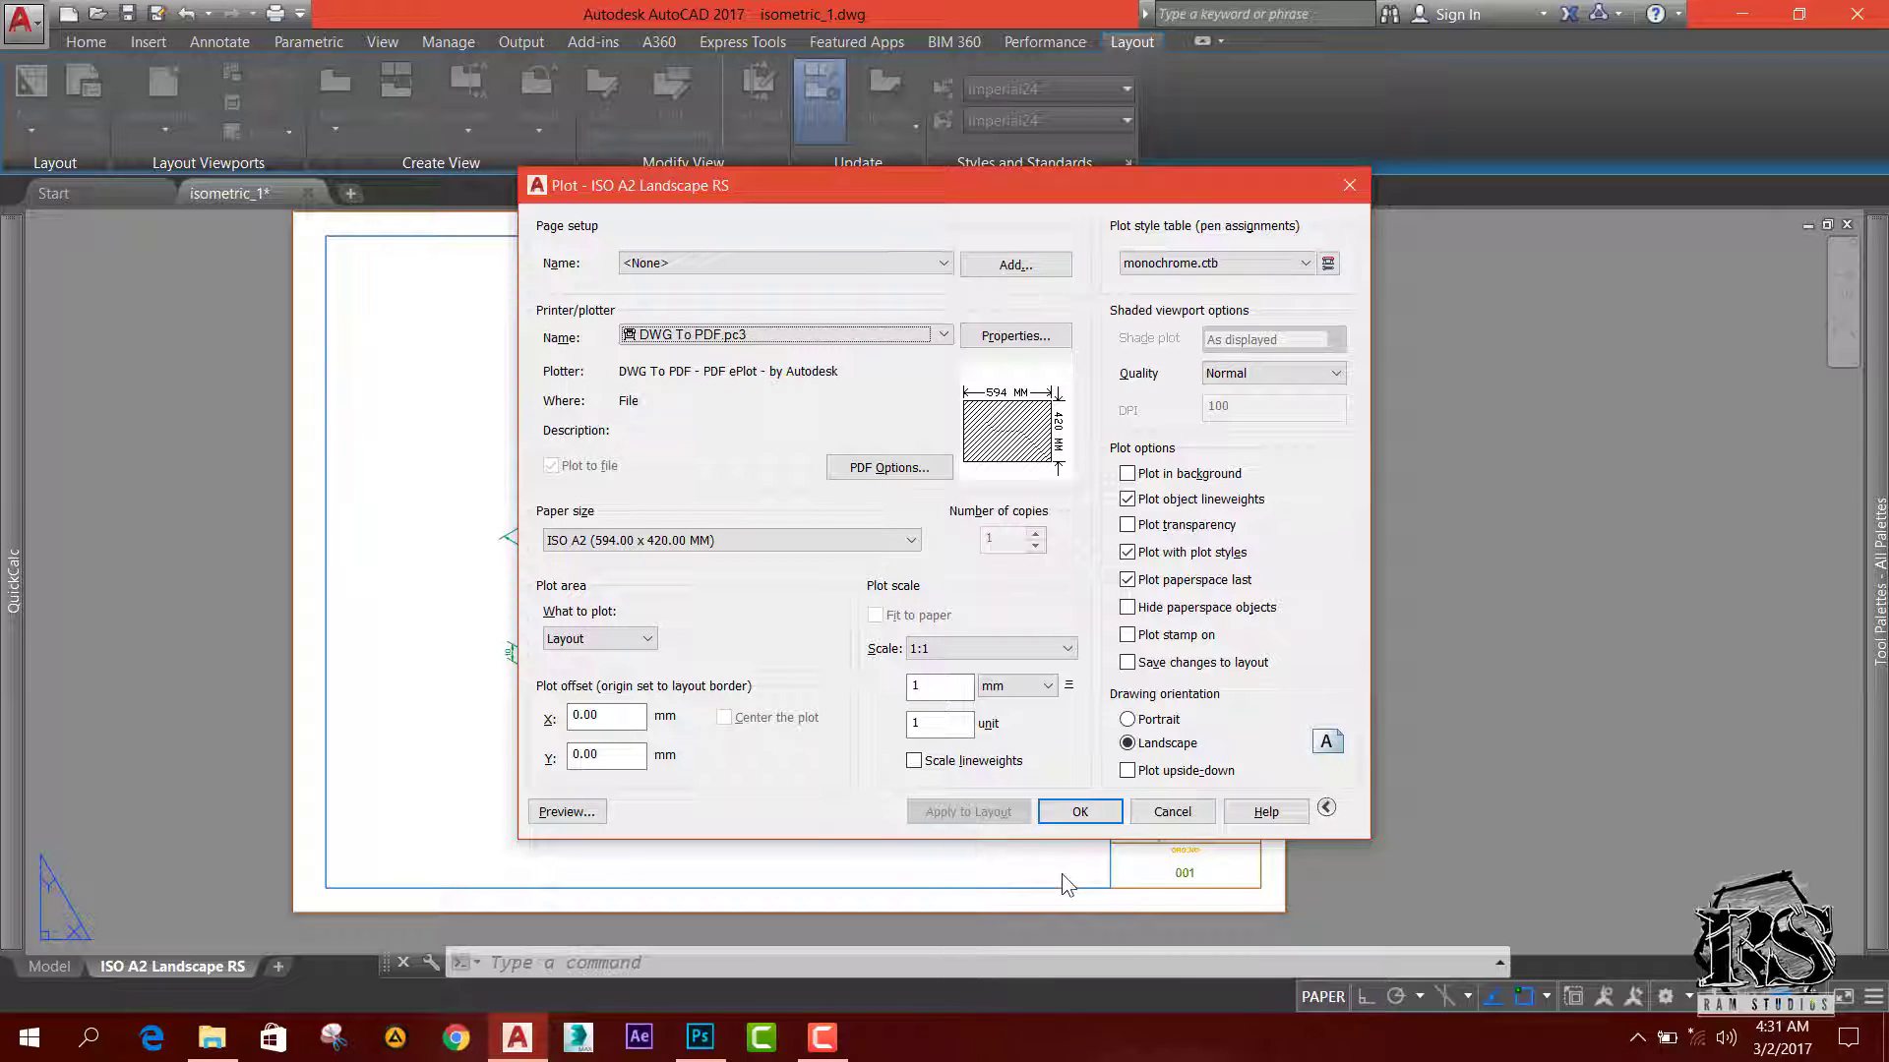
{"action": "left_click", "coordinate": [1080, 812]}
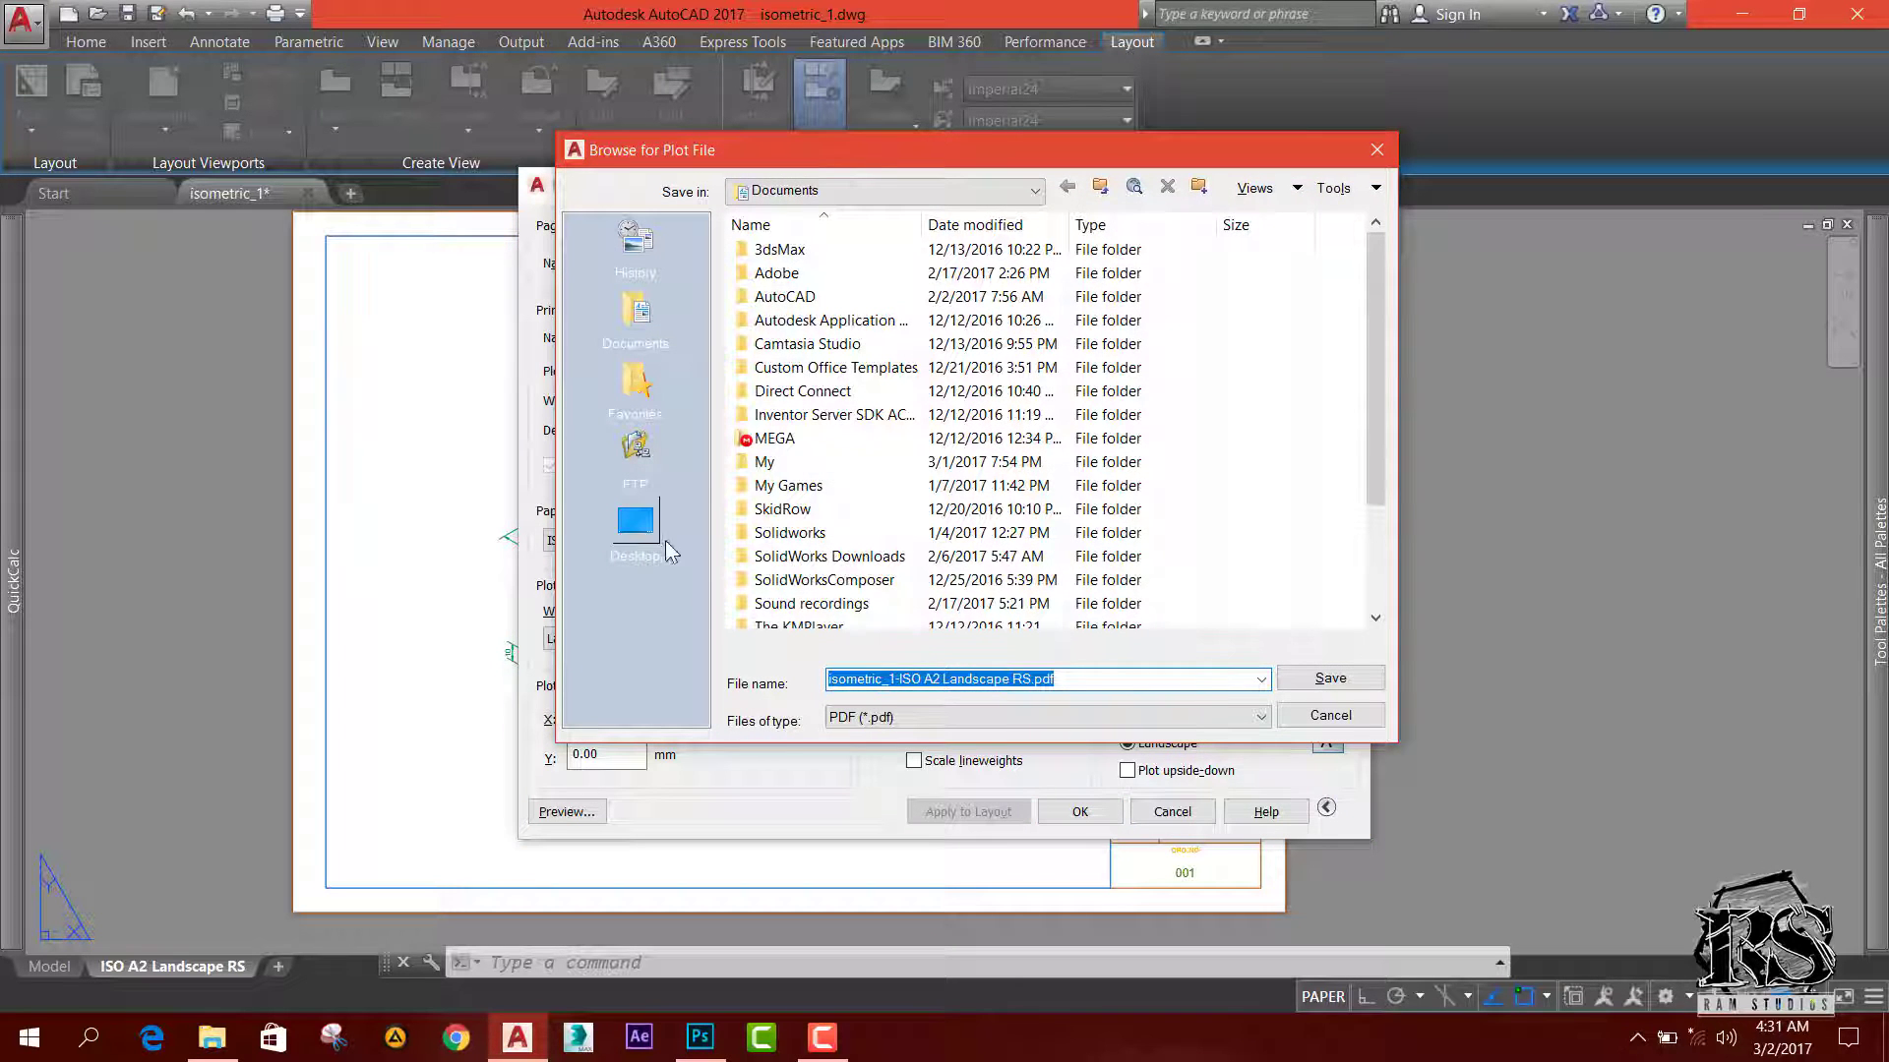
{"action": "left_click", "coordinate": [634, 547]}
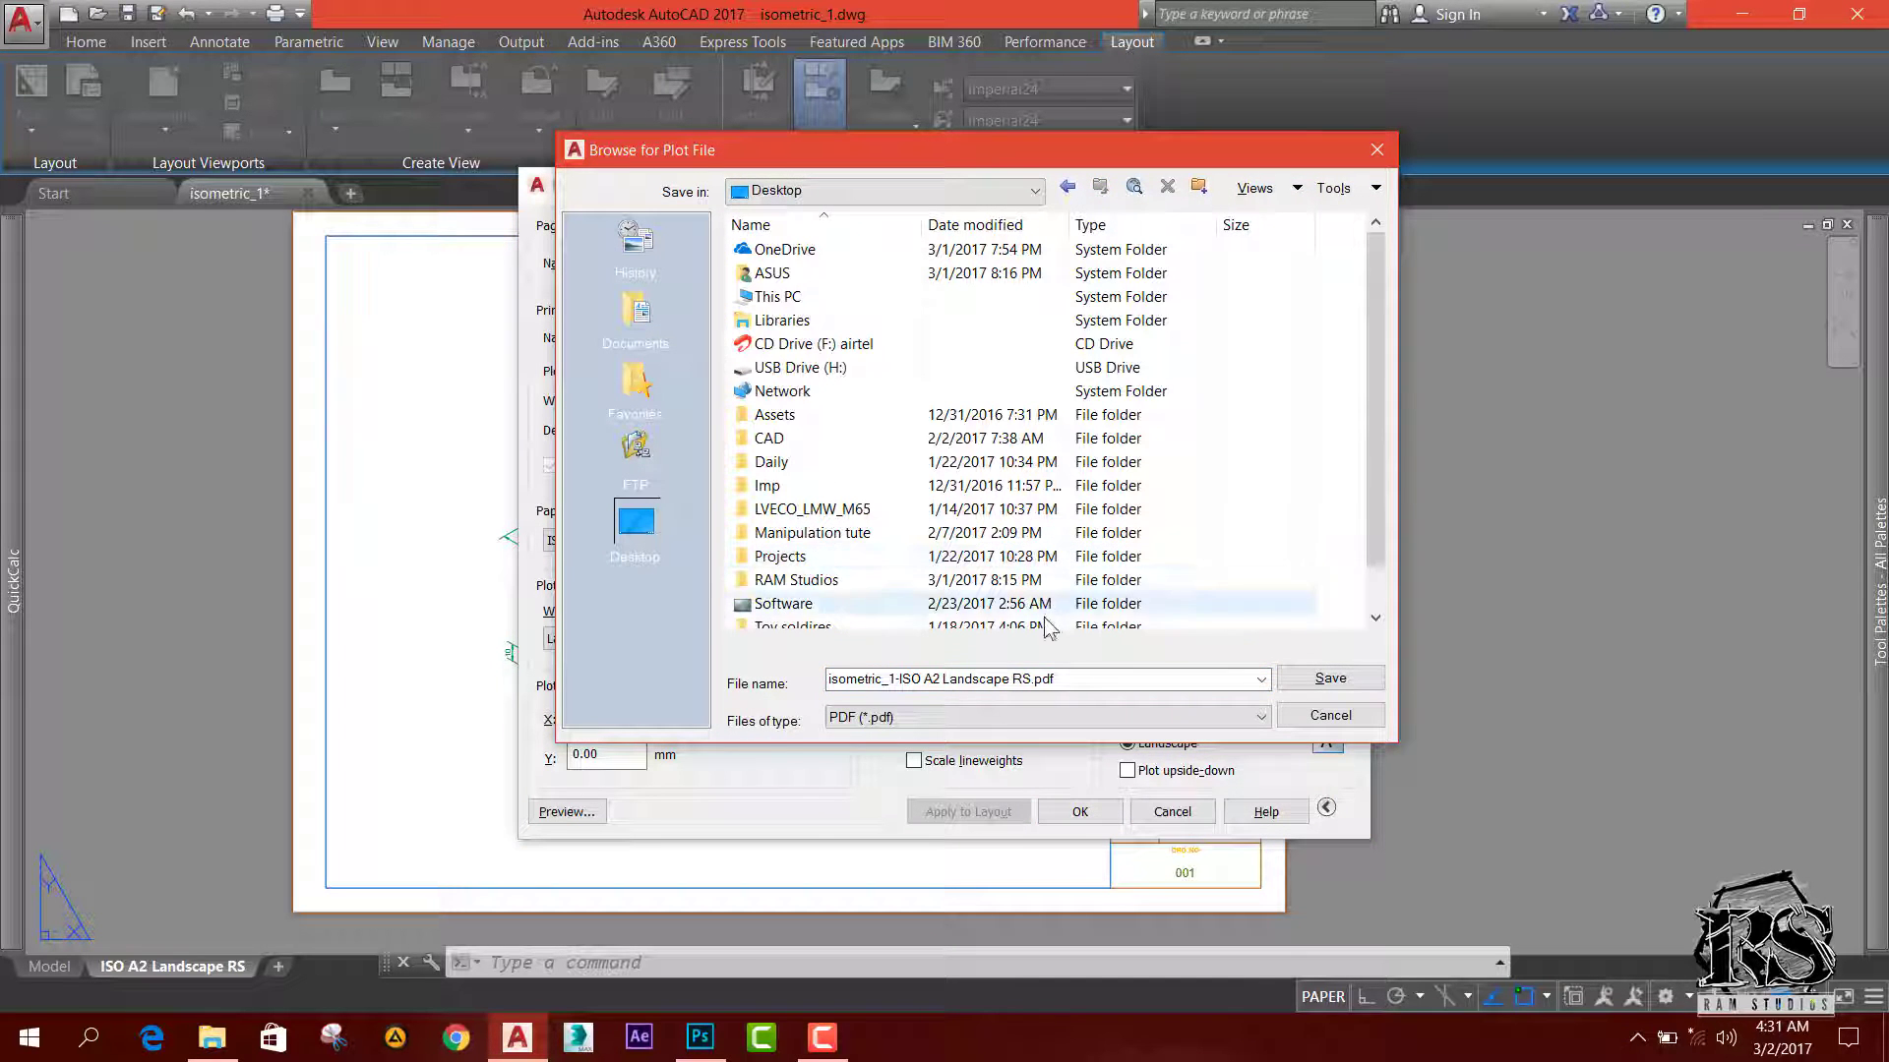
{"action": "left_click", "coordinate": [1080, 678]}
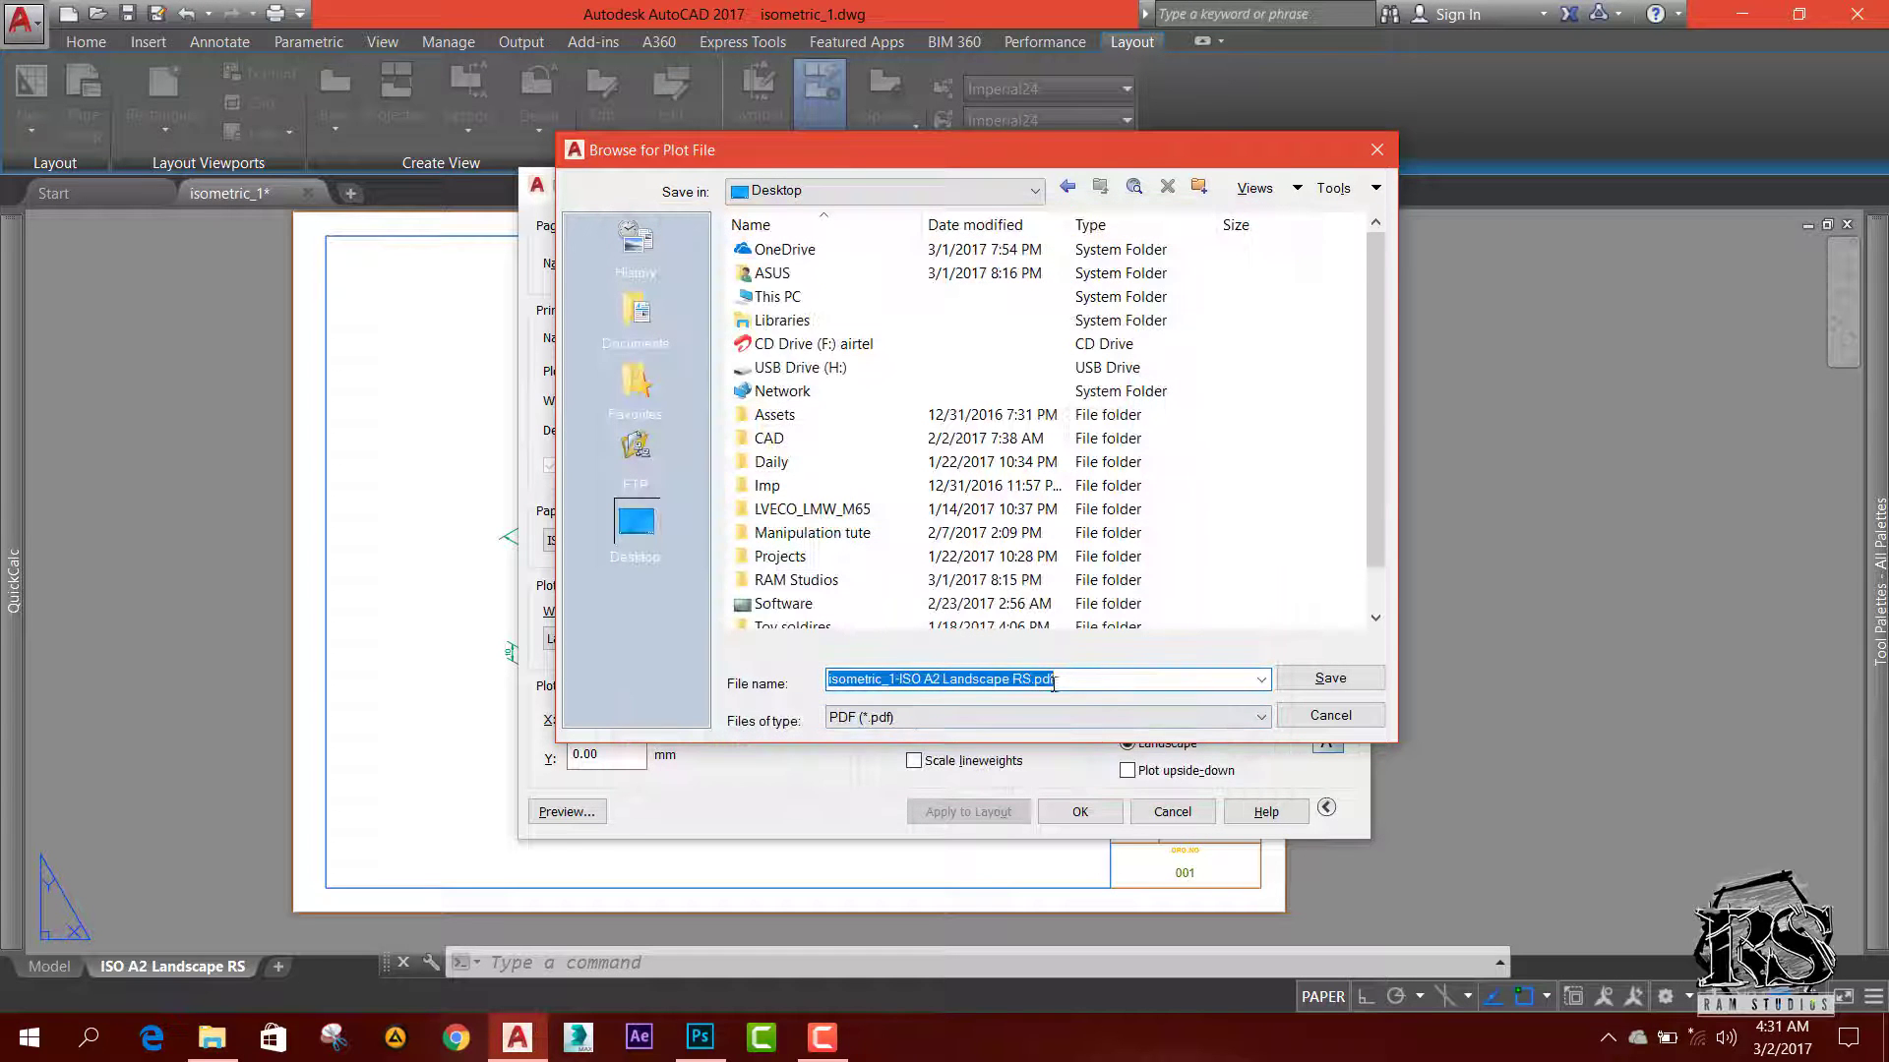
{"action": "left_click", "coordinate": [1323, 681]}
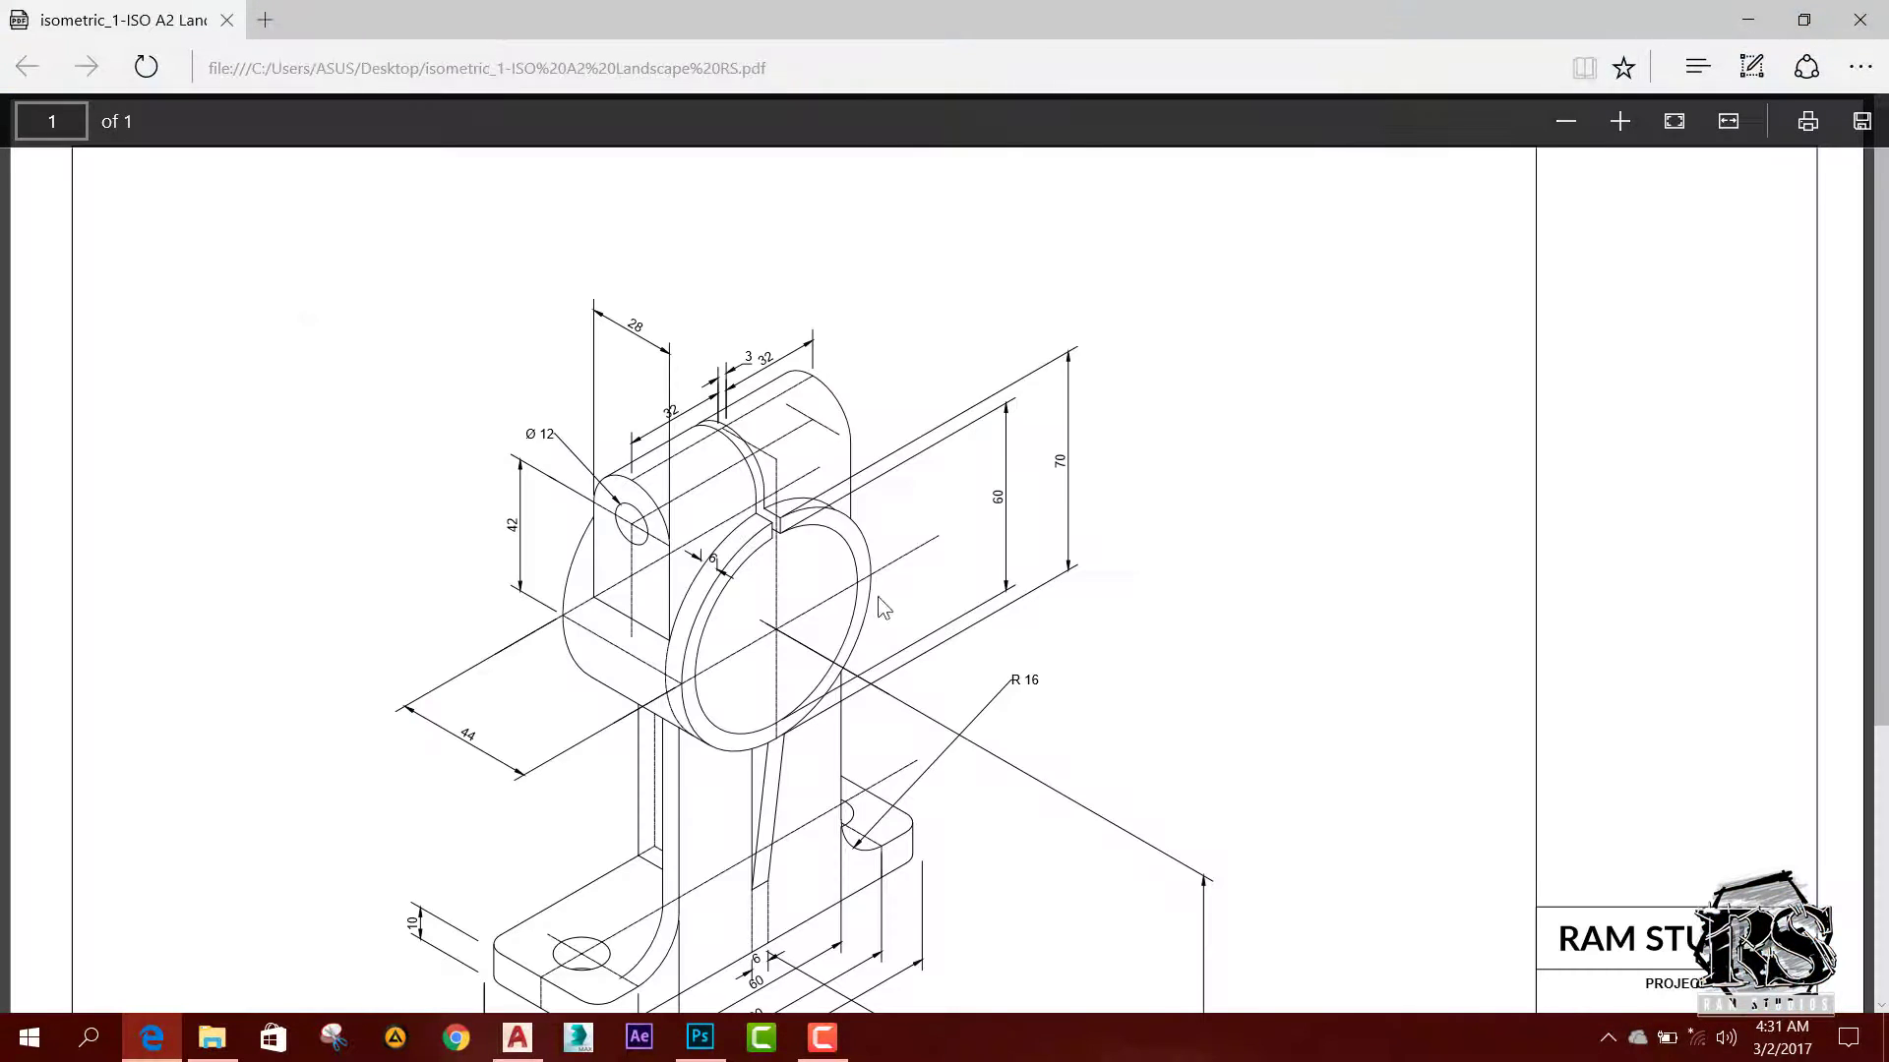
Step: Scroll through the plotted PDF in Edge, then minimize Edge to return to AutoCAD
{"action": "scroll", "coordinate": [879, 597], "scroll_direction": "down", "scroll_amount": 3}
{"action": "scroll", "coordinate": [1293, 706], "scroll_direction": "down", "scroll_amount": 2}
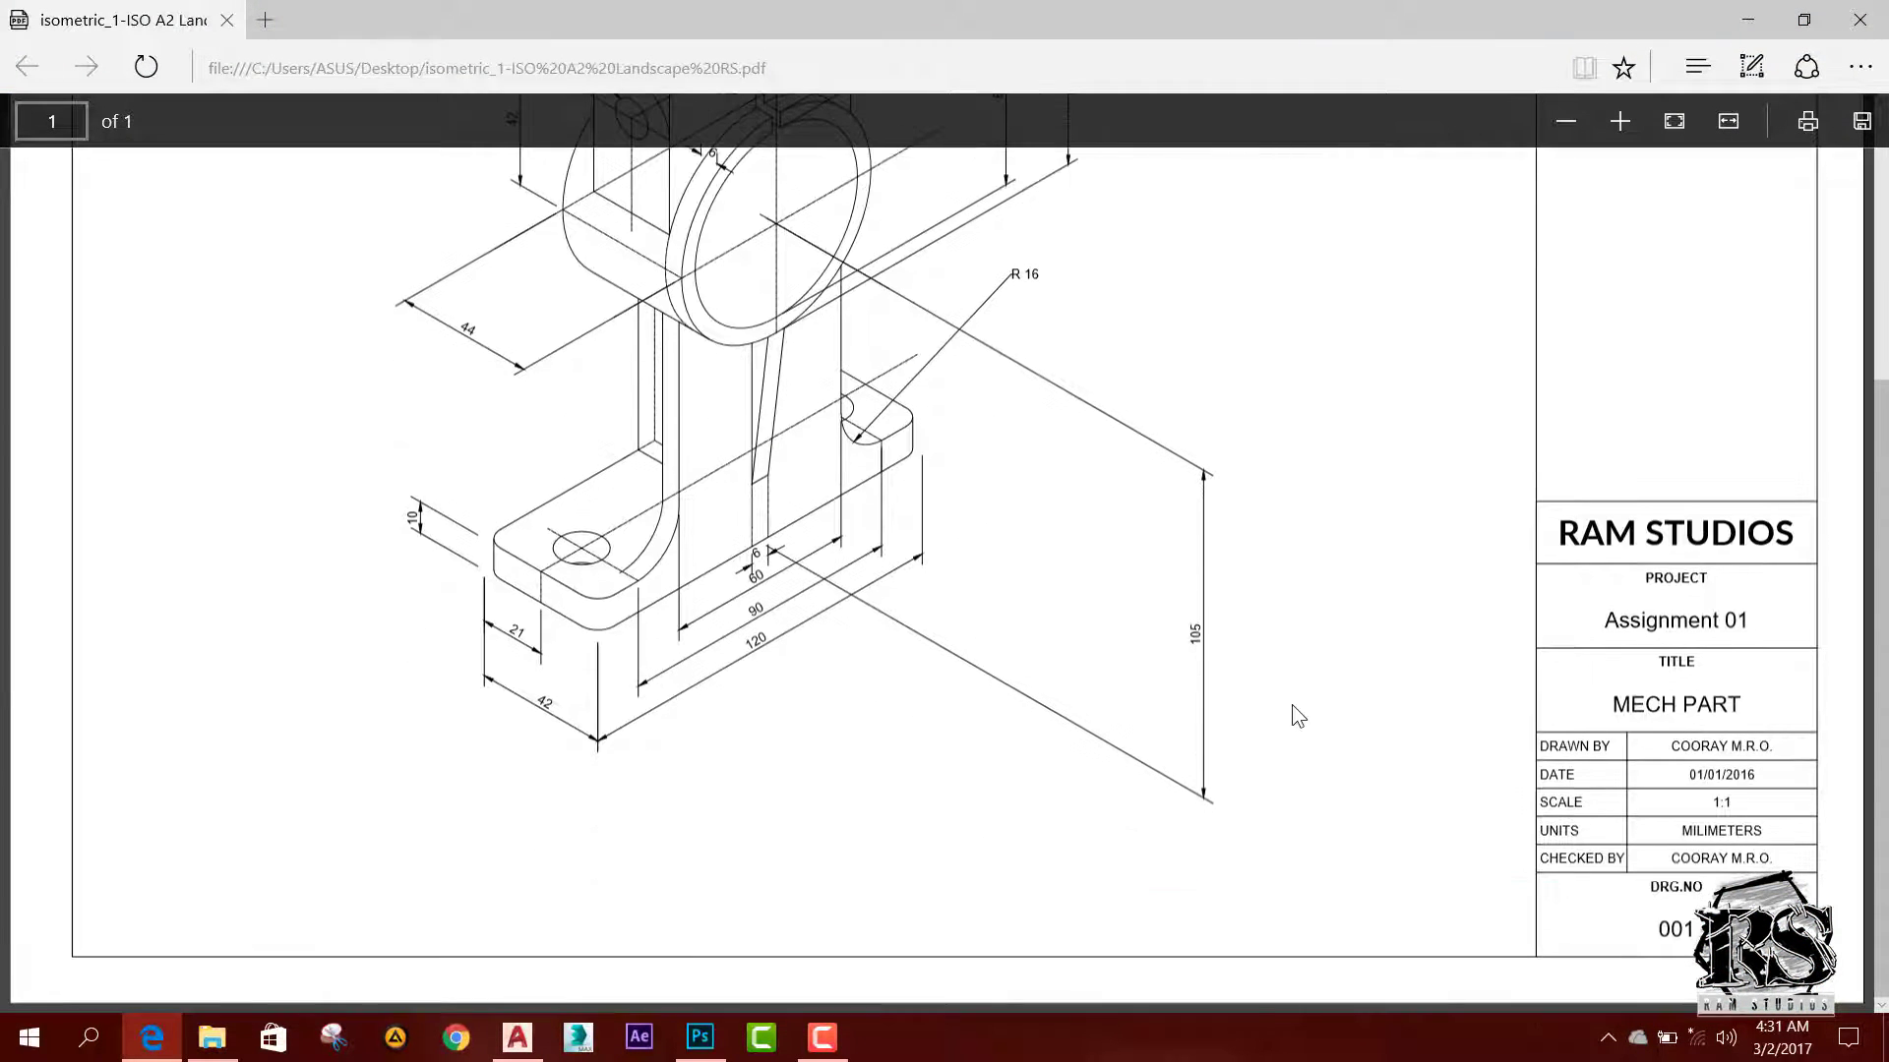
{"action": "scroll", "coordinate": [1293, 706], "scroll_direction": "up", "scroll_amount": 5}
{"action": "scroll", "coordinate": [1290, 704], "scroll_direction": "down", "scroll_amount": 2}
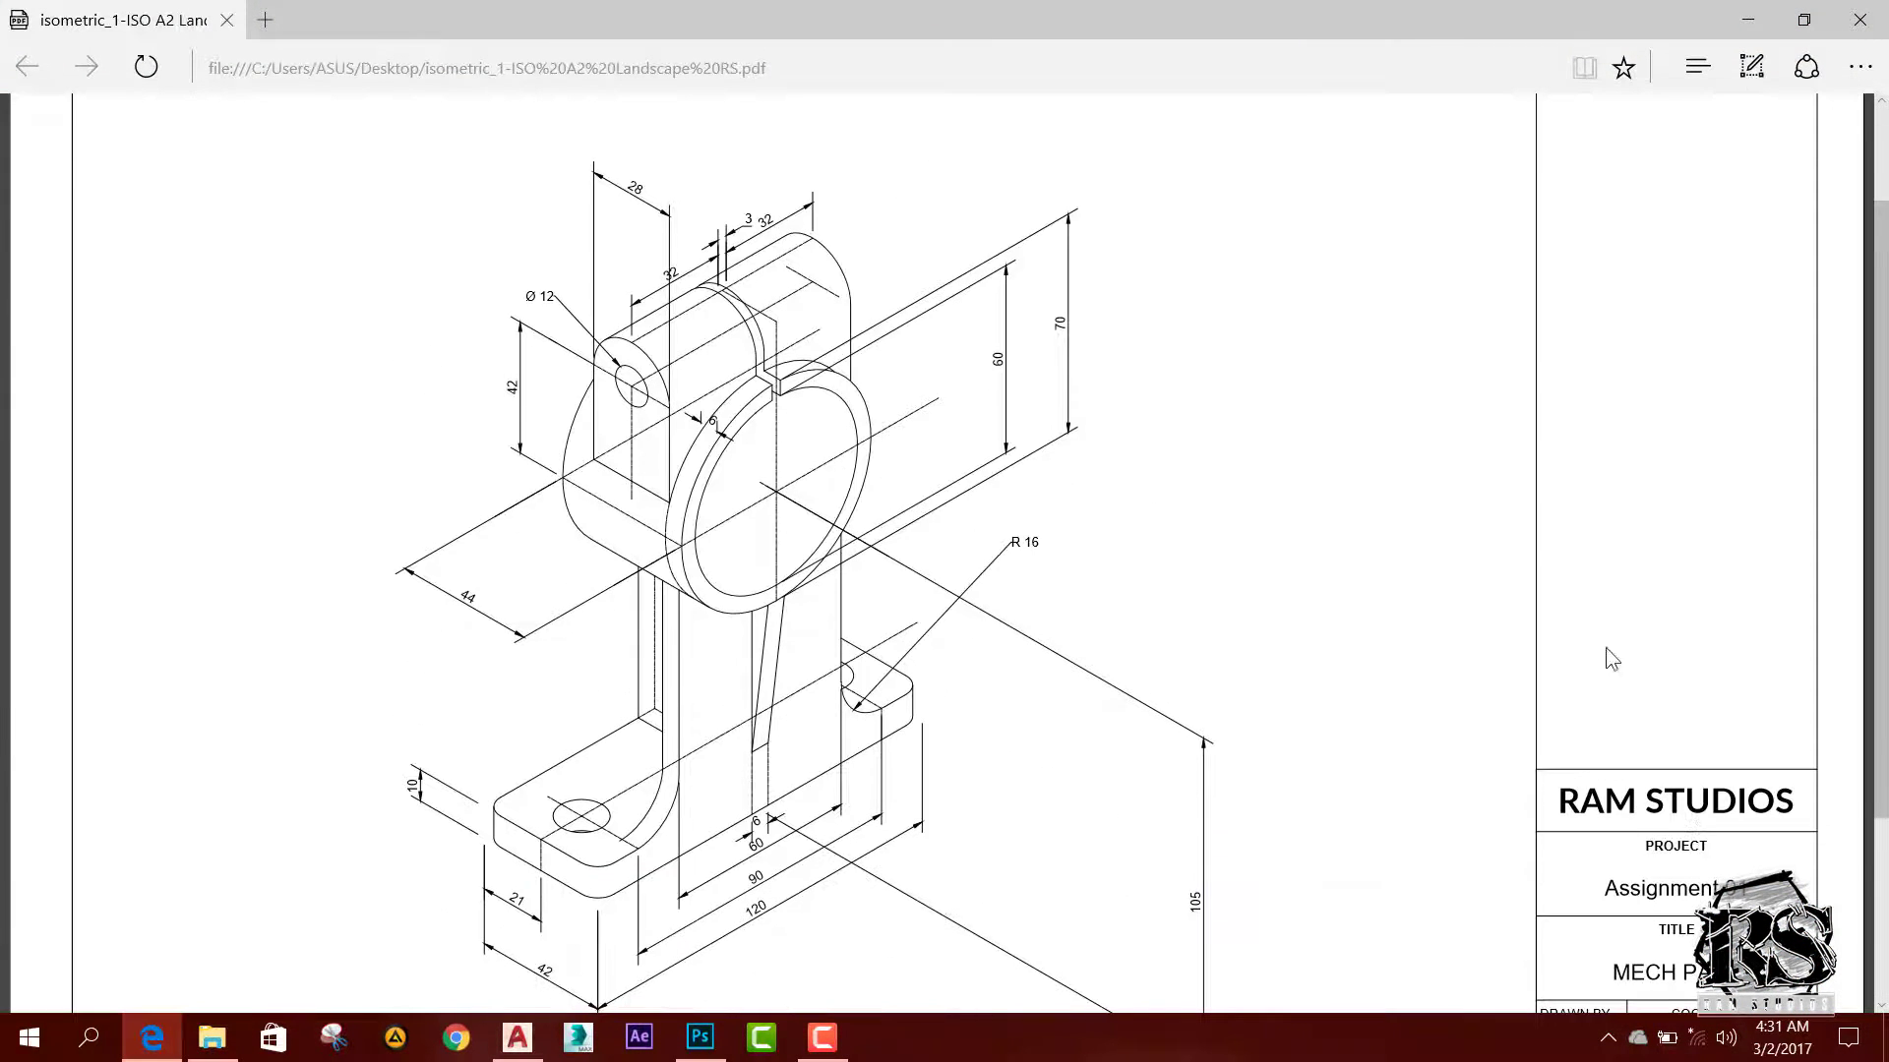
{"action": "scroll", "coordinate": [1544, 581], "scroll_direction": "up", "scroll_amount": 2}
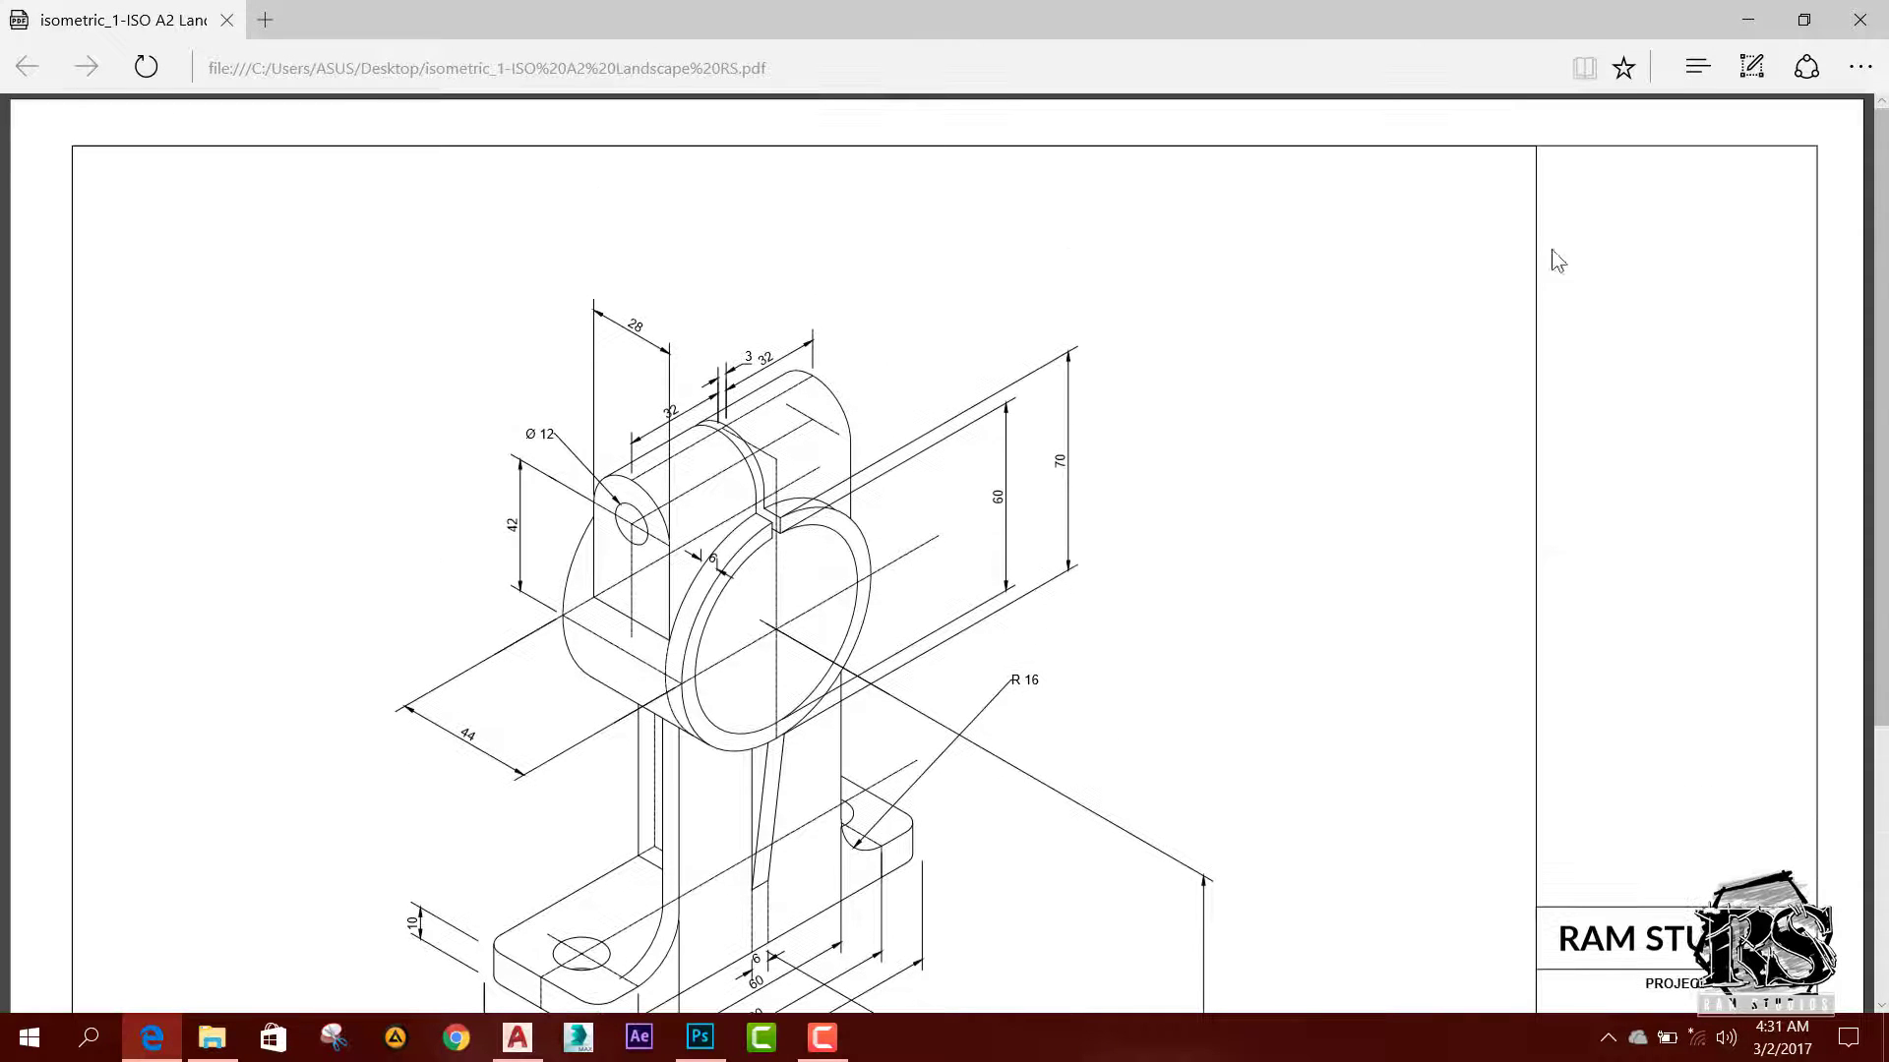
{"action": "scroll", "coordinate": [1540, 889], "scroll_direction": "down", "scroll_amount": 6}
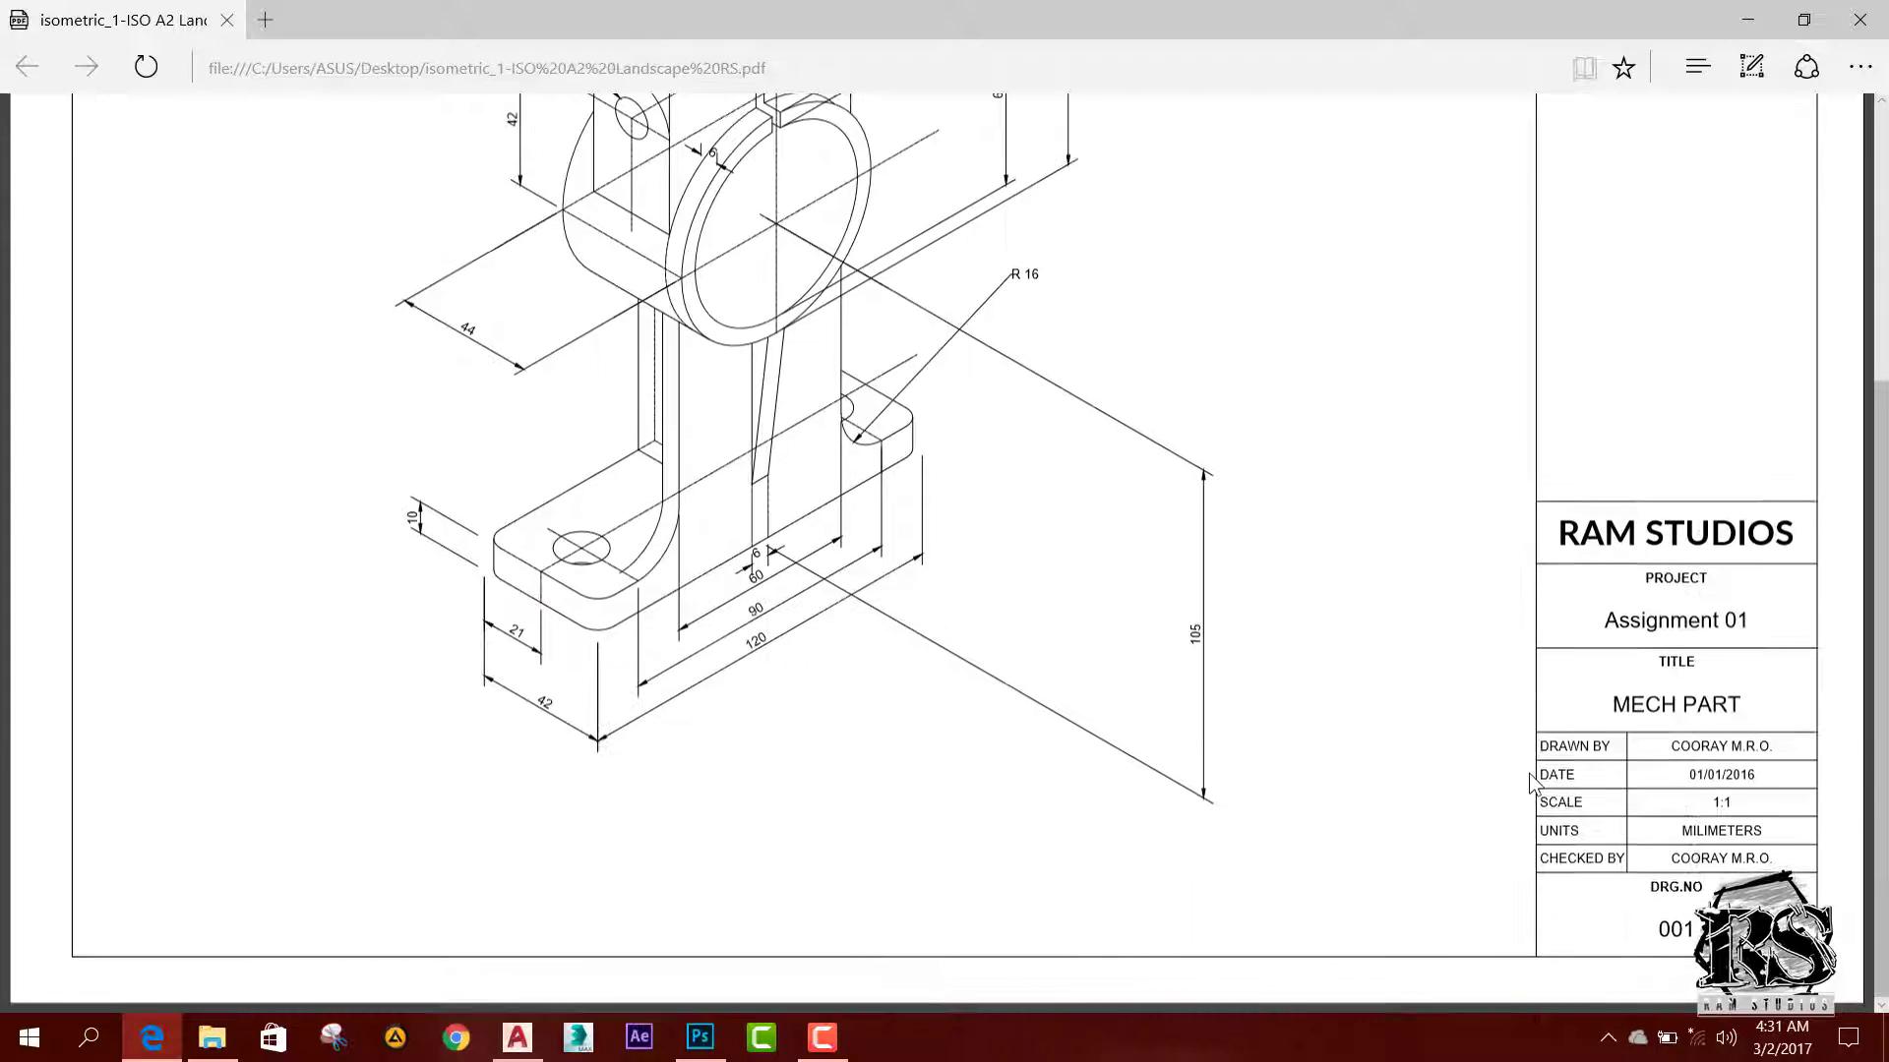
{"action": "scroll", "coordinate": [1321, 547], "scroll_direction": "up", "scroll_amount": 6}
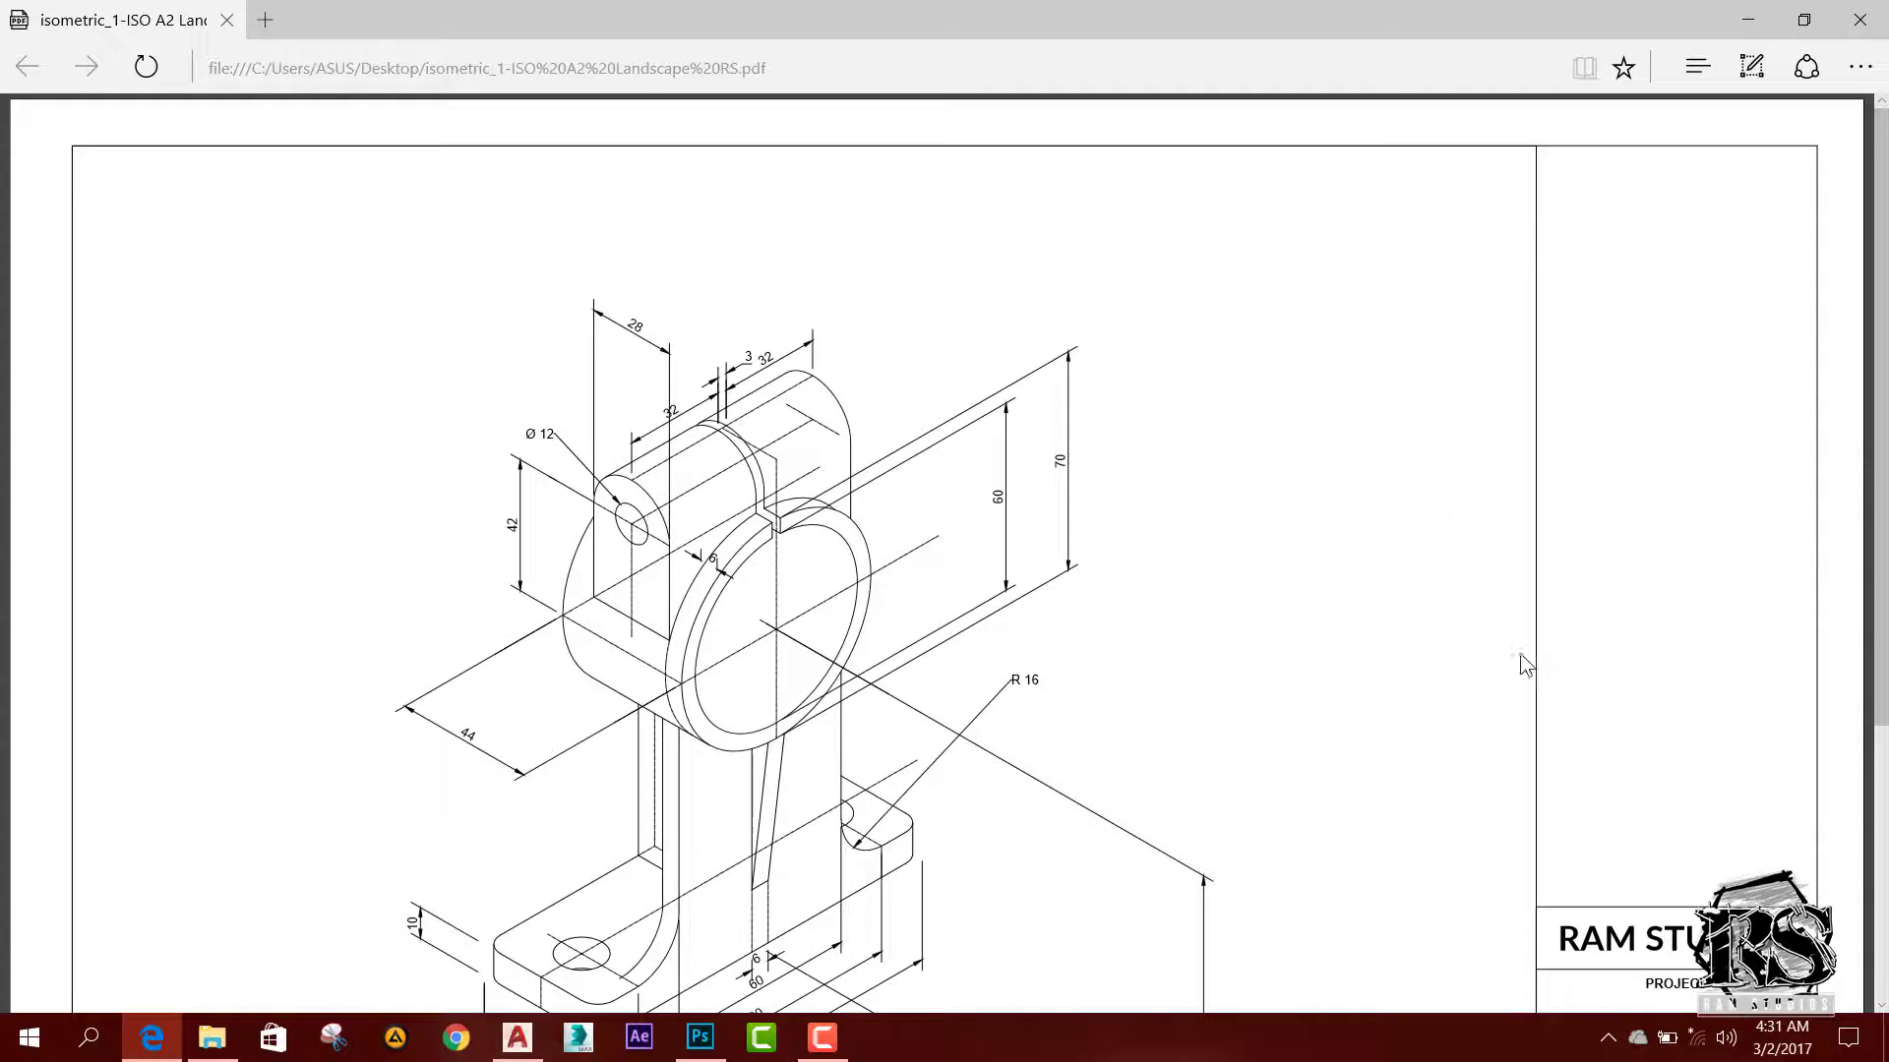
{"action": "left_click", "coordinate": [1747, 20]}
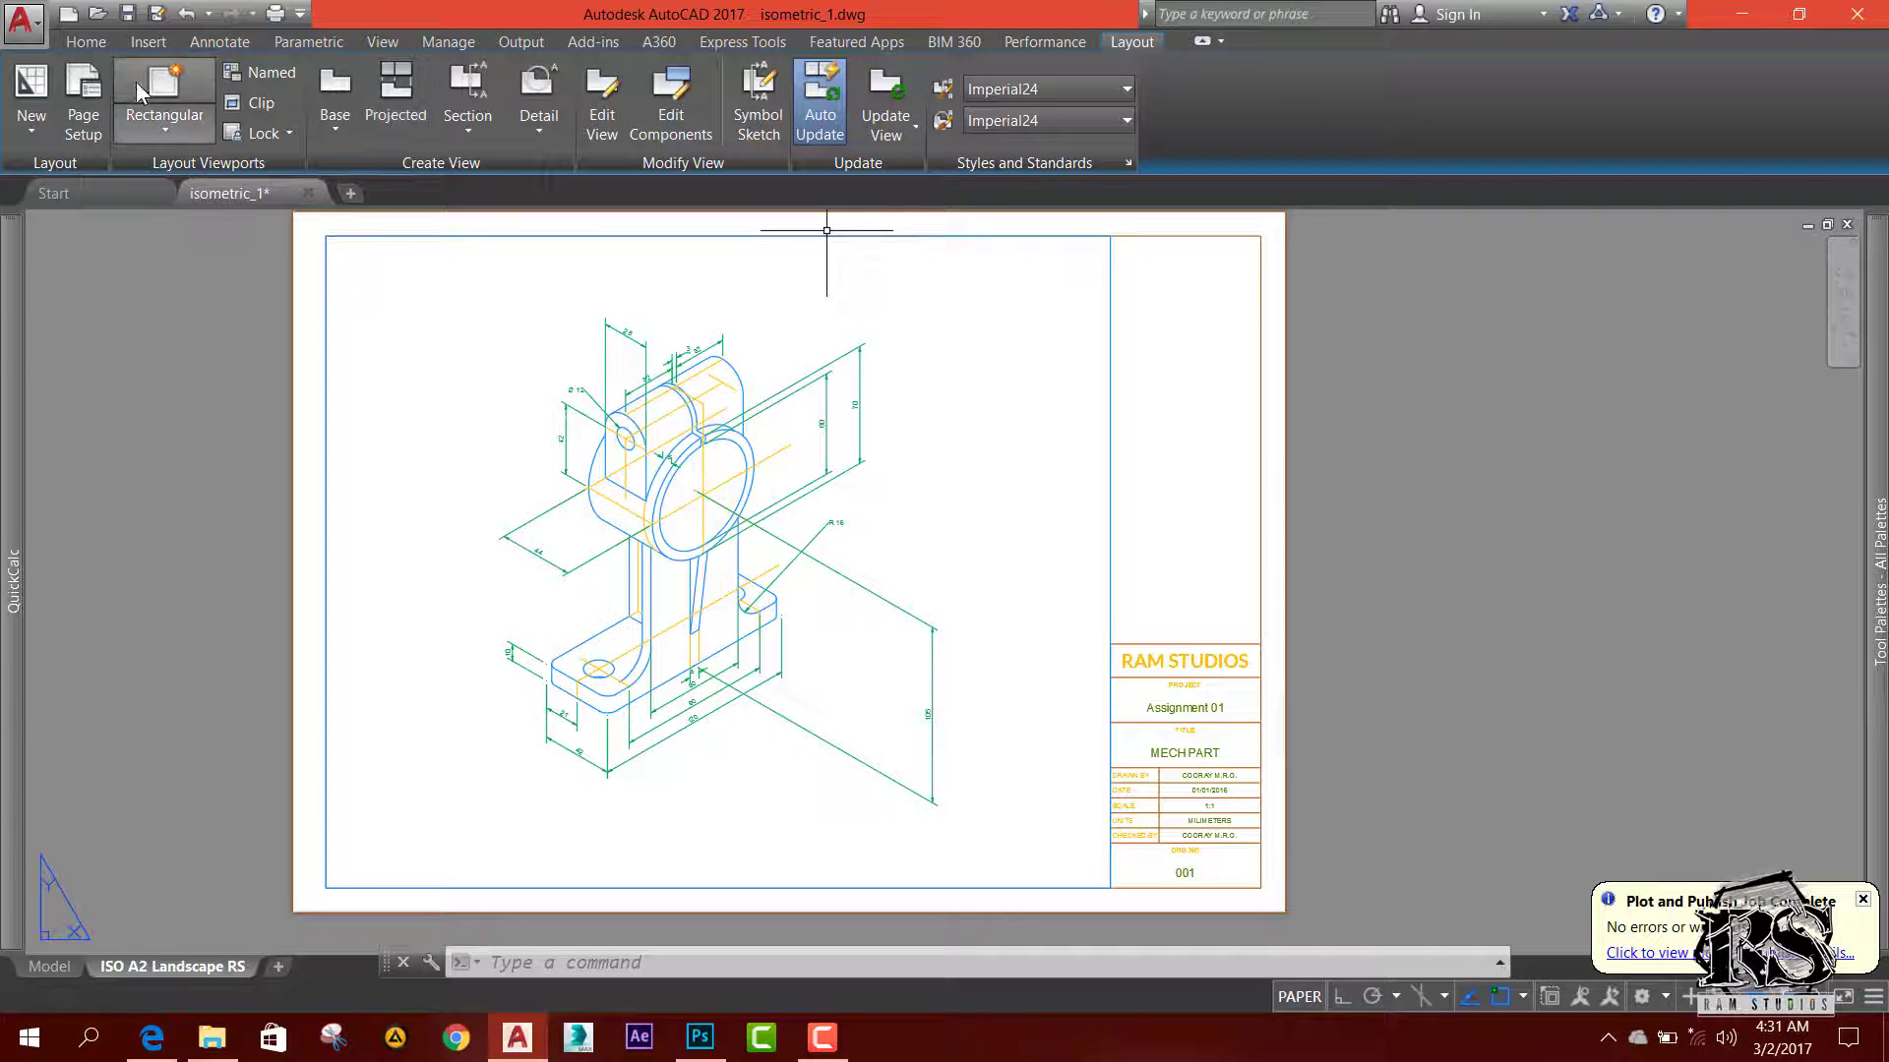
Step: Create a new layer named VP in Layer Properties
{"action": "left_click", "coordinate": [98, 46]}
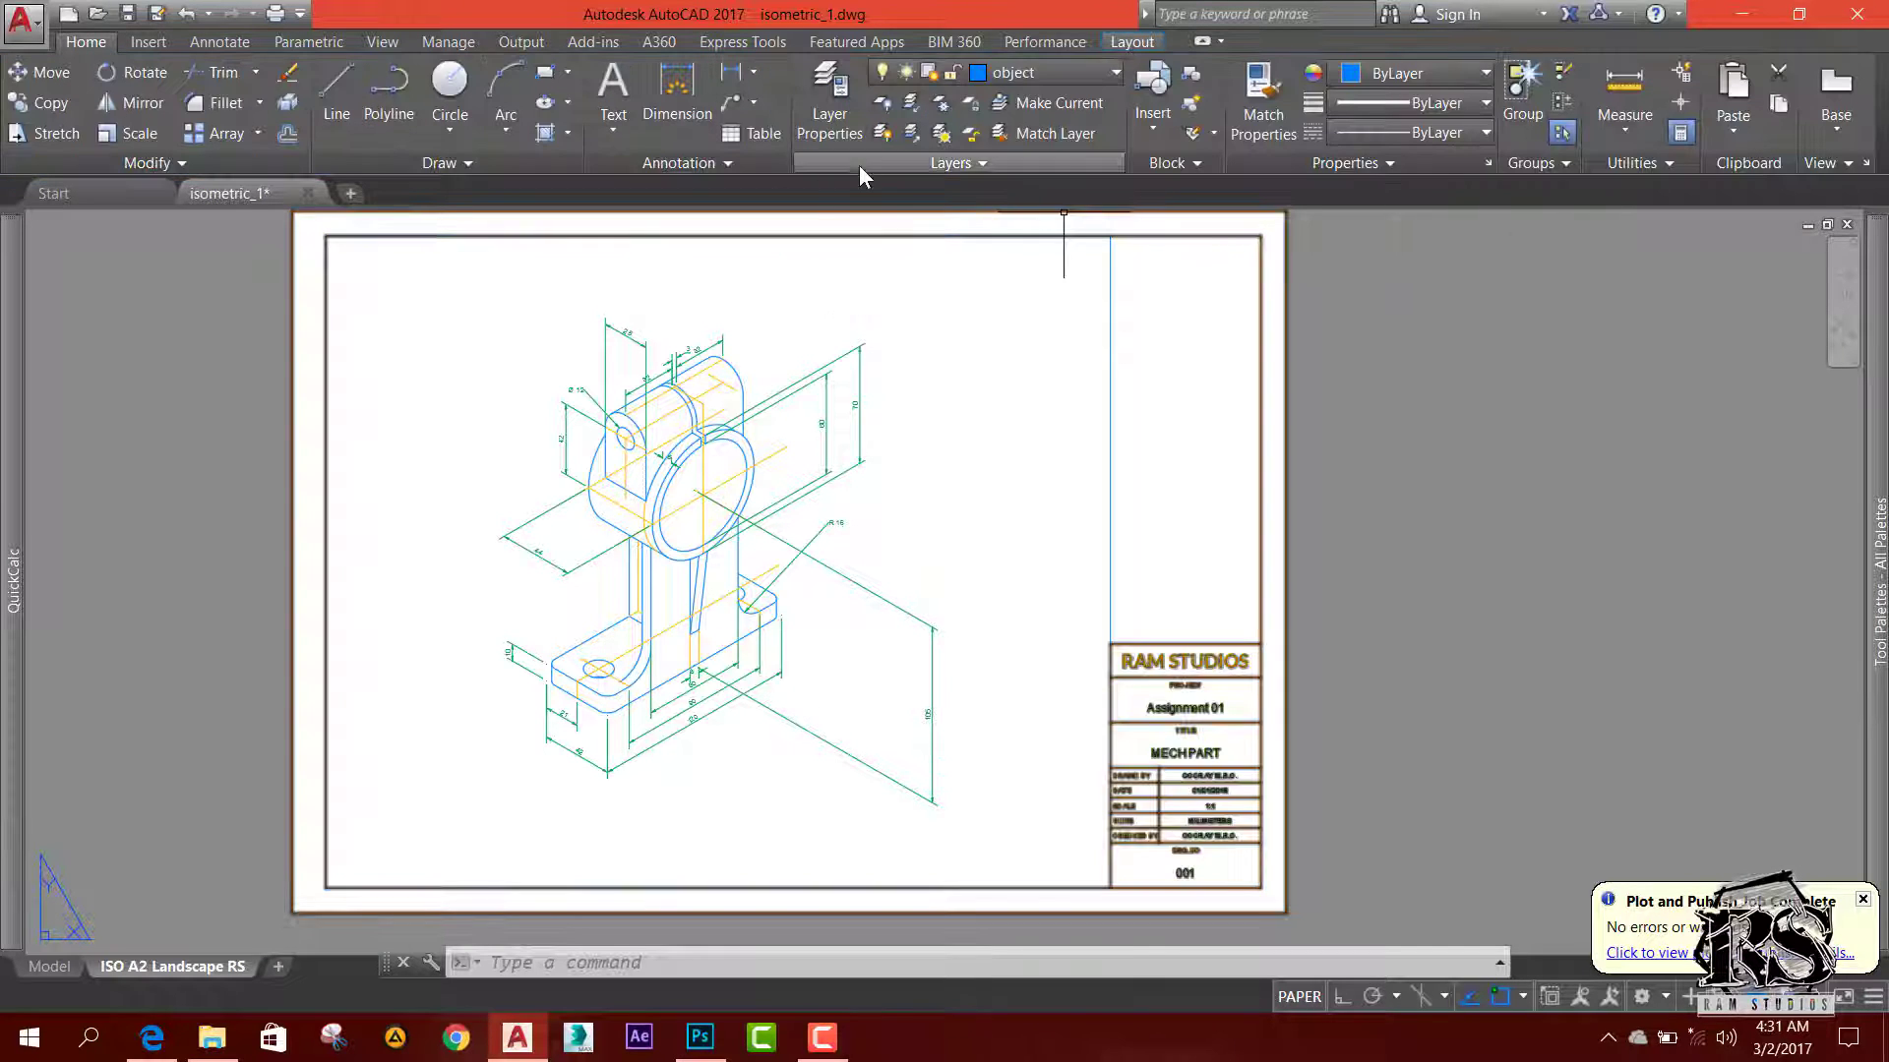
{"action": "left_click", "coordinate": [830, 124]}
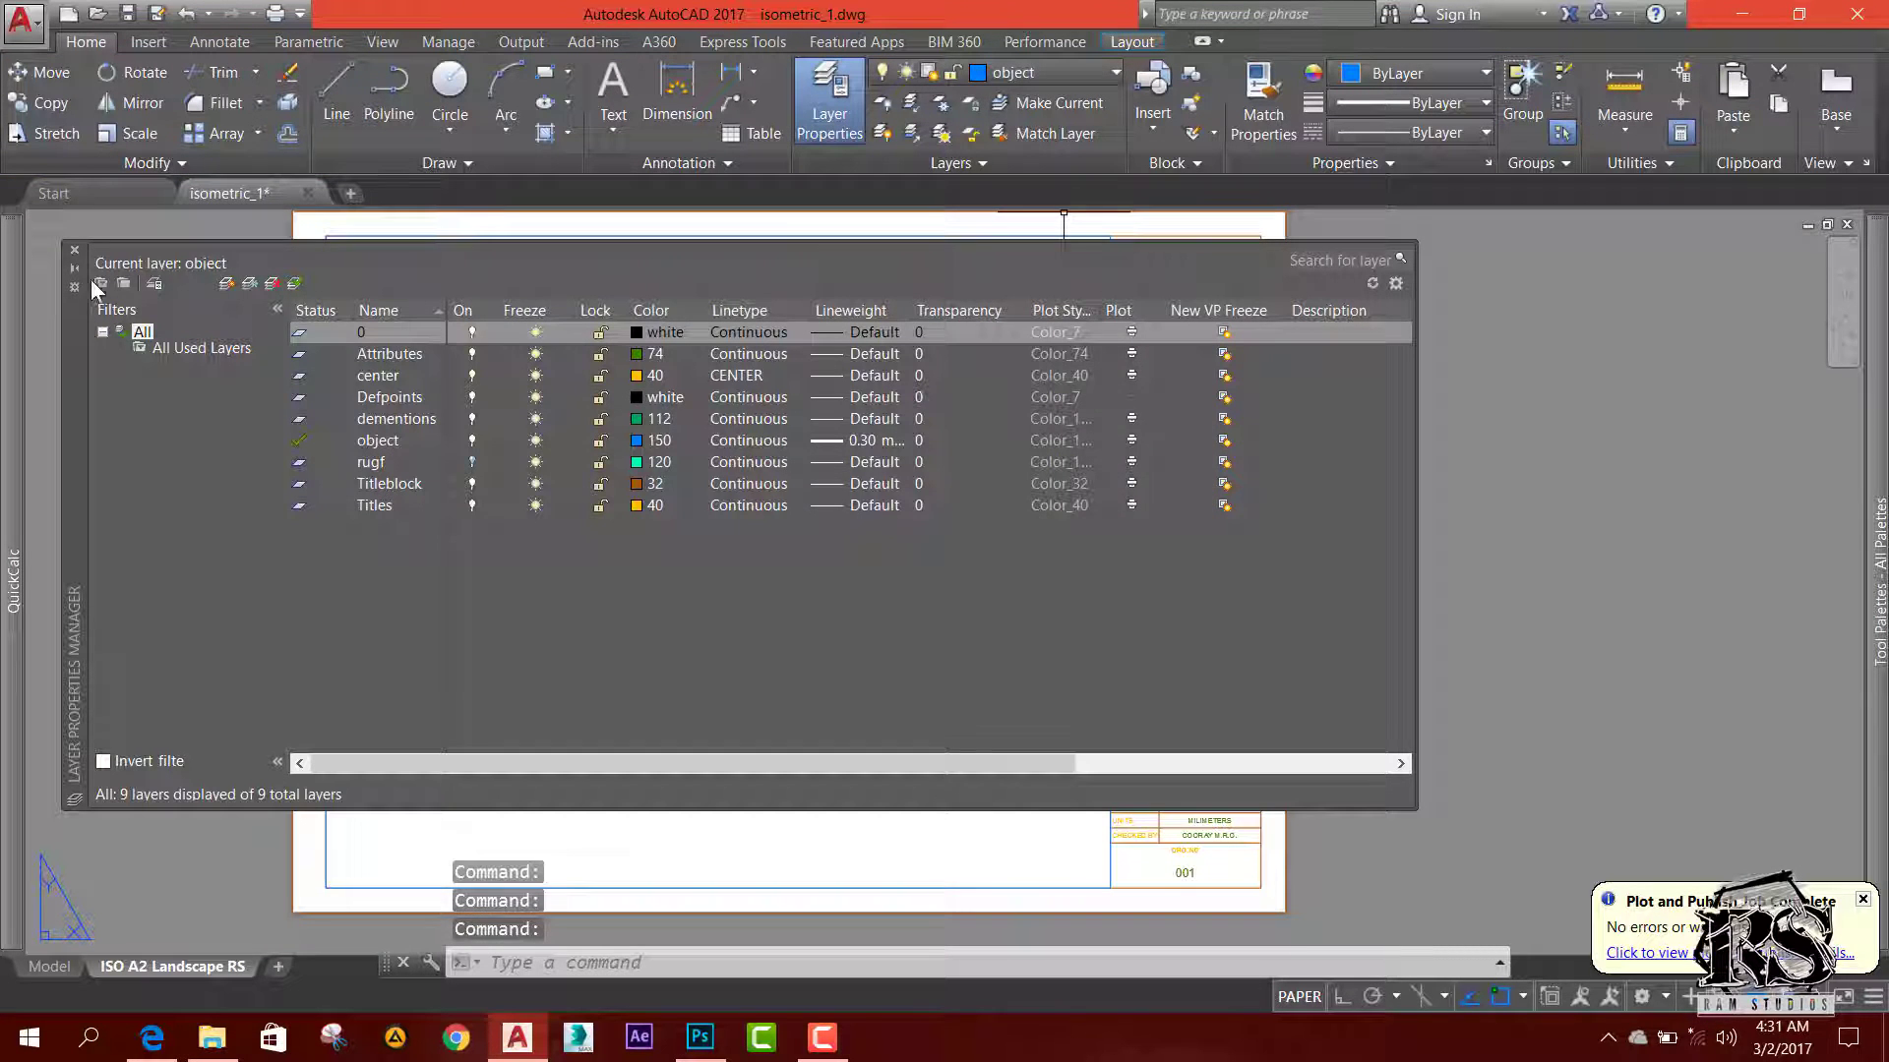
{"action": "key", "text": "alt+n"}
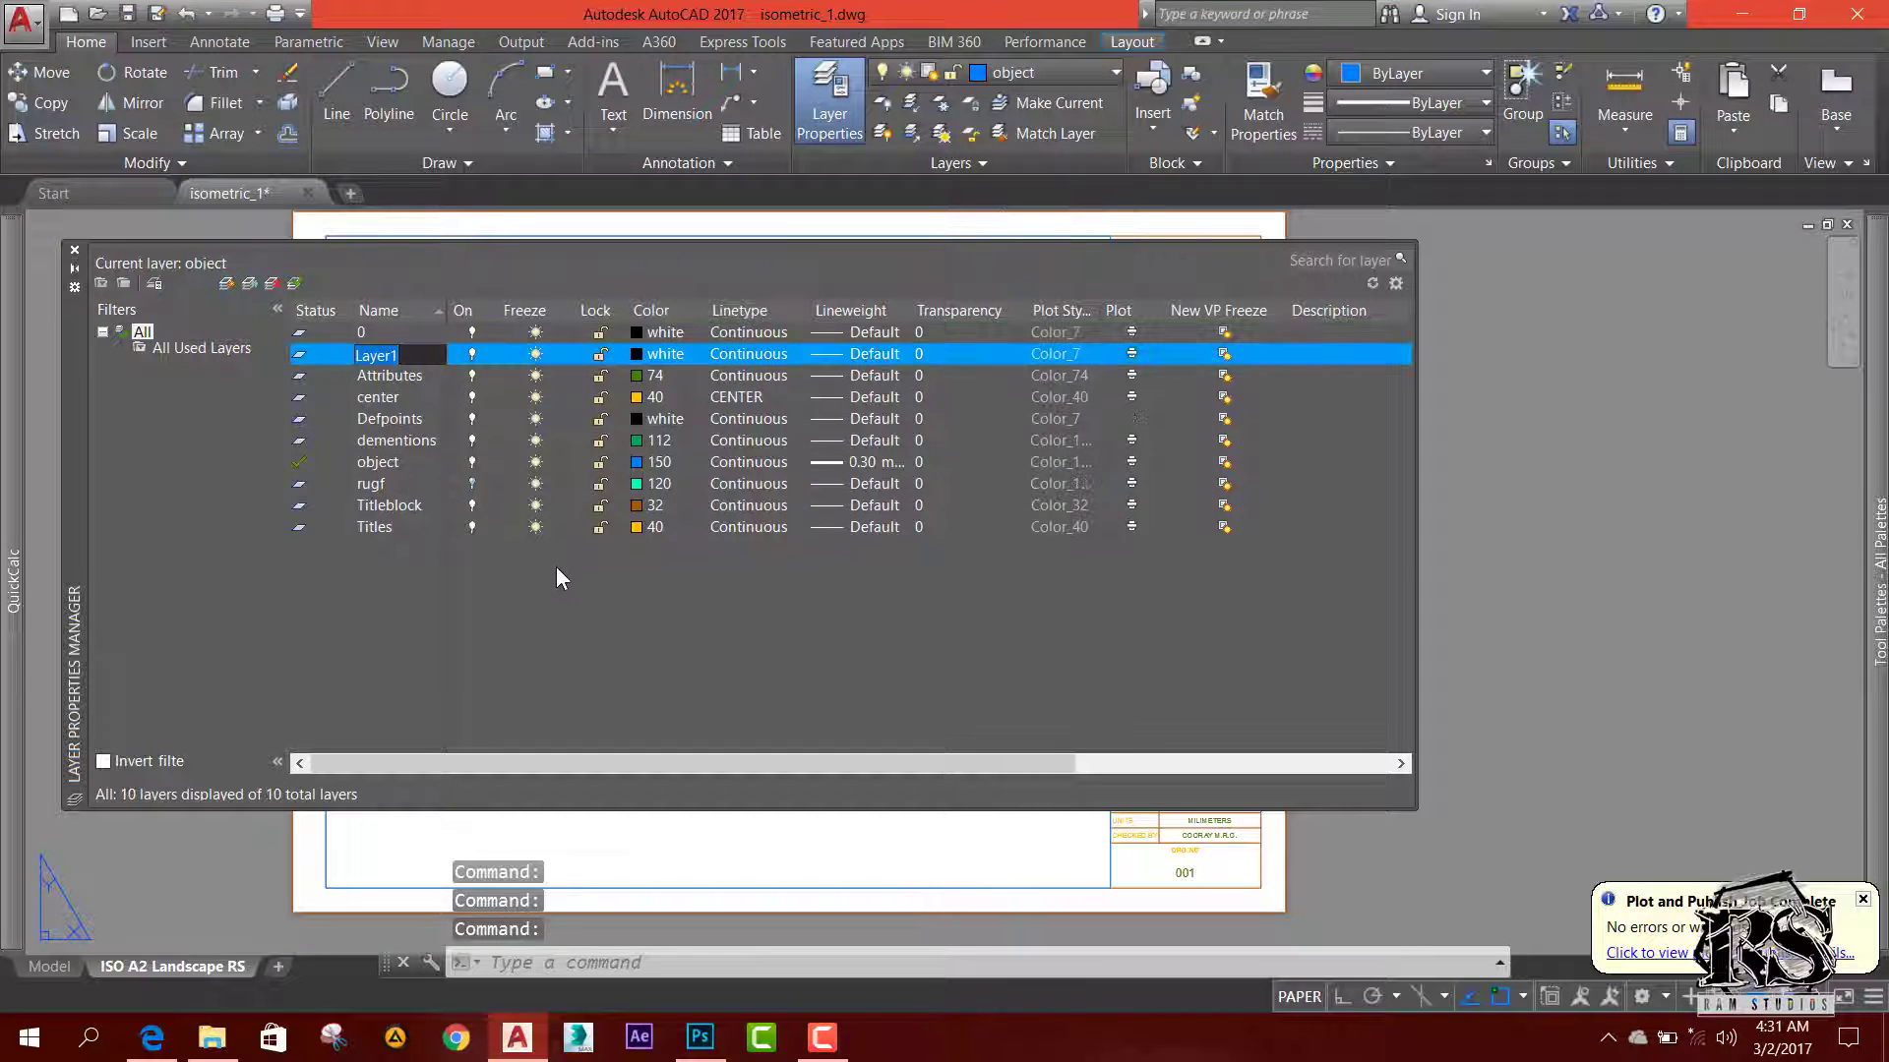
{"action": "type", "text": "VP"}
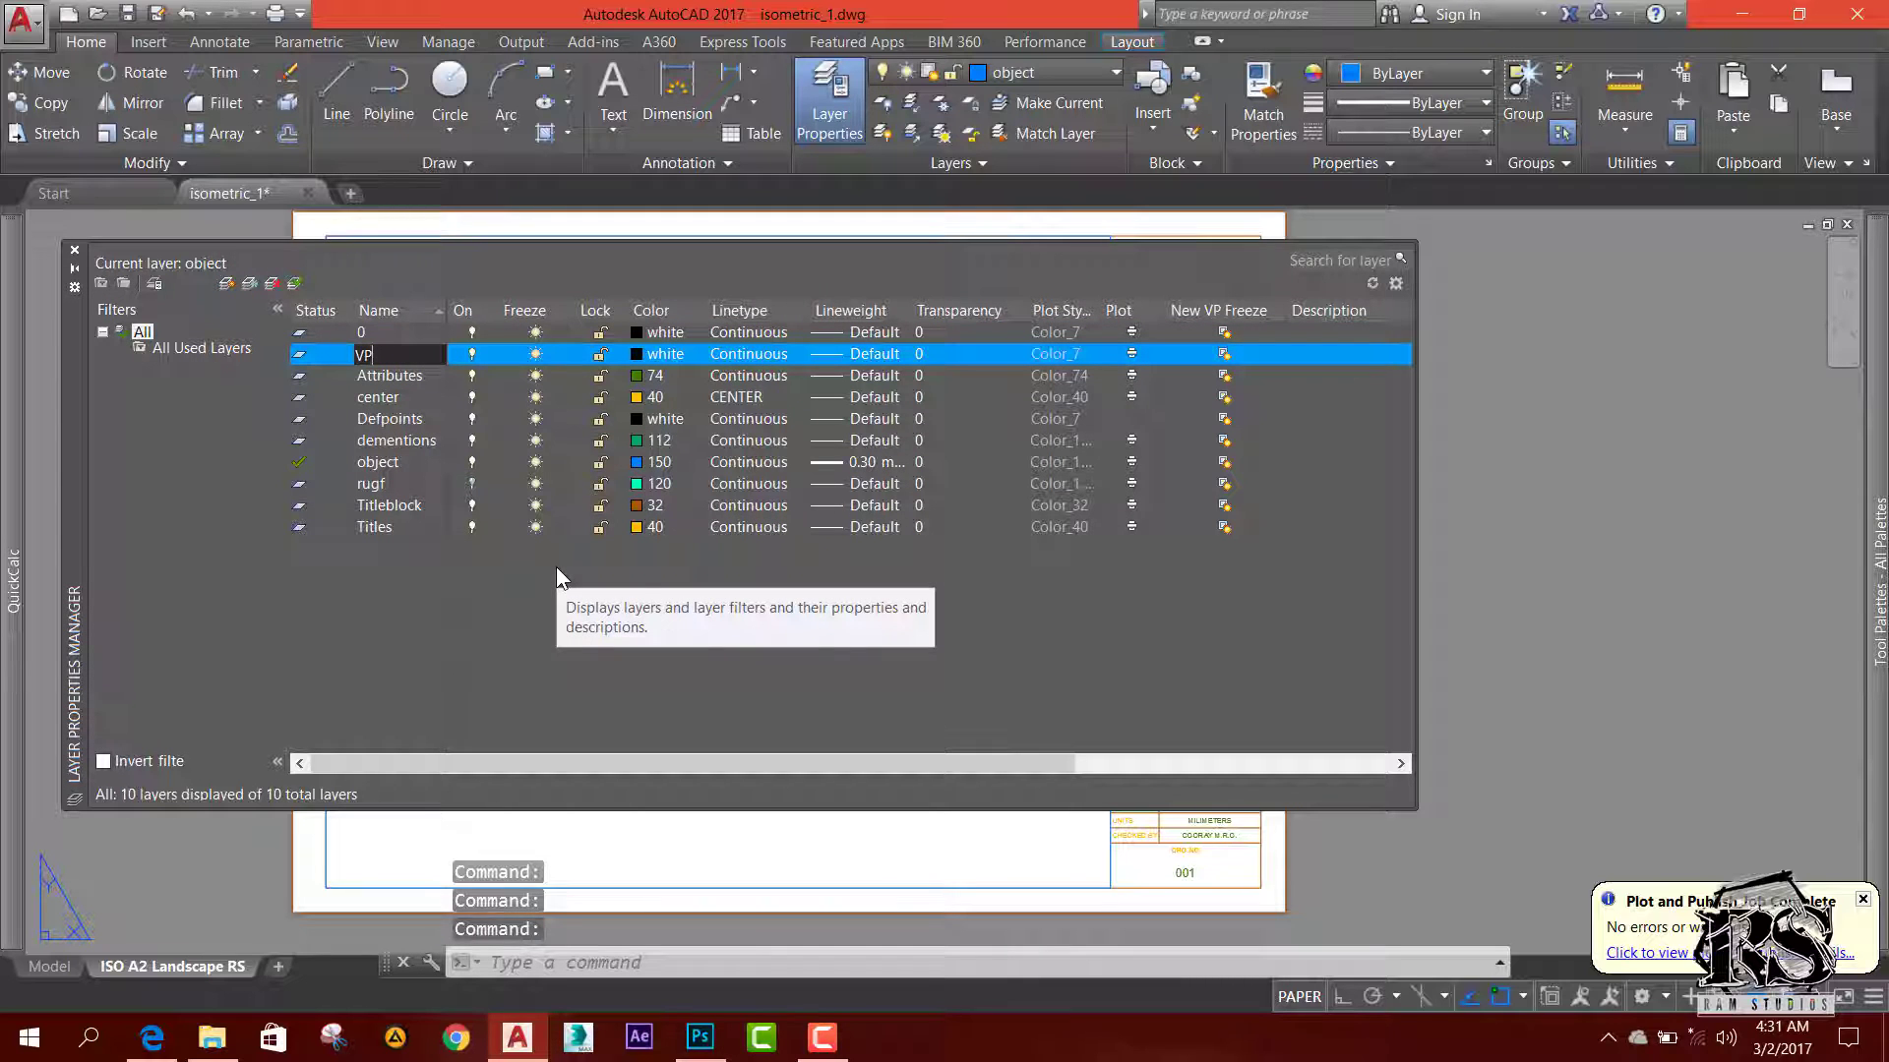
{"action": "key", "text": "Return"}
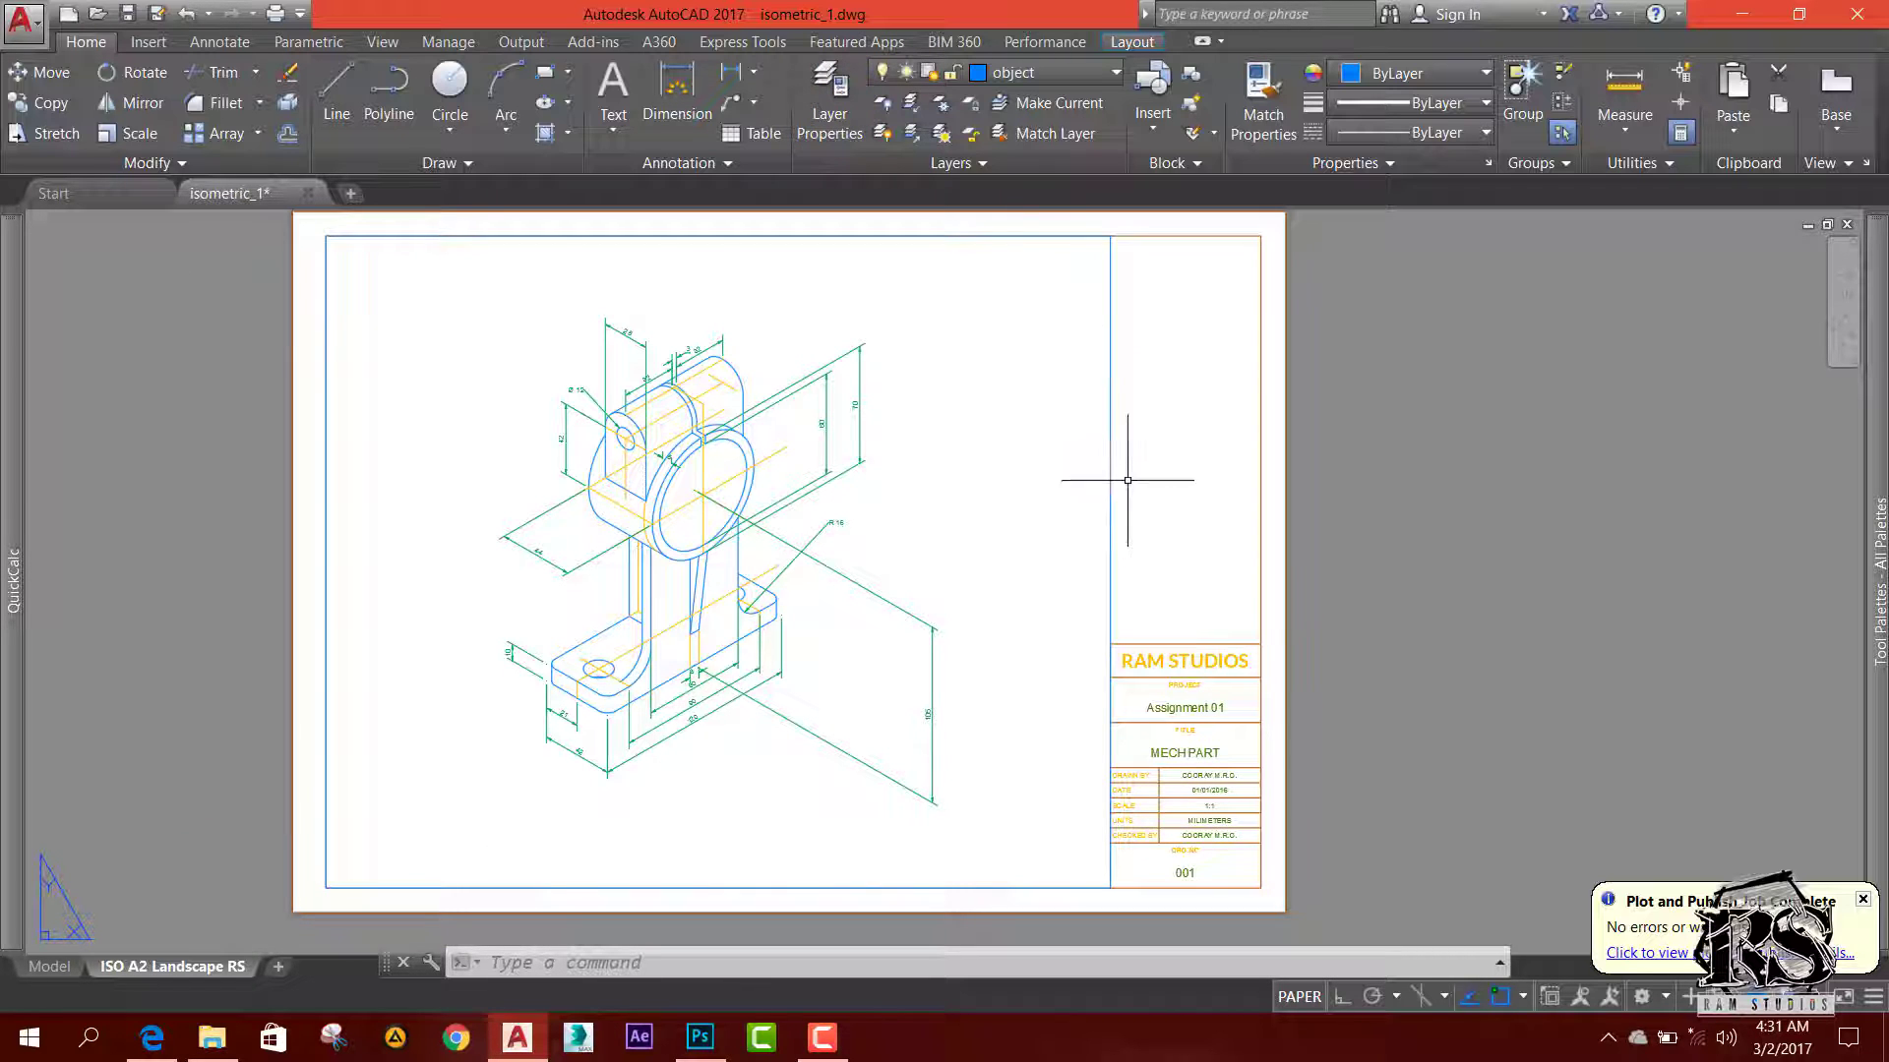
Step: Move the viewport frame onto the VP layer
{"action": "left_click", "coordinate": [1112, 462]}
{"action": "left_click", "coordinate": [1043, 72]}
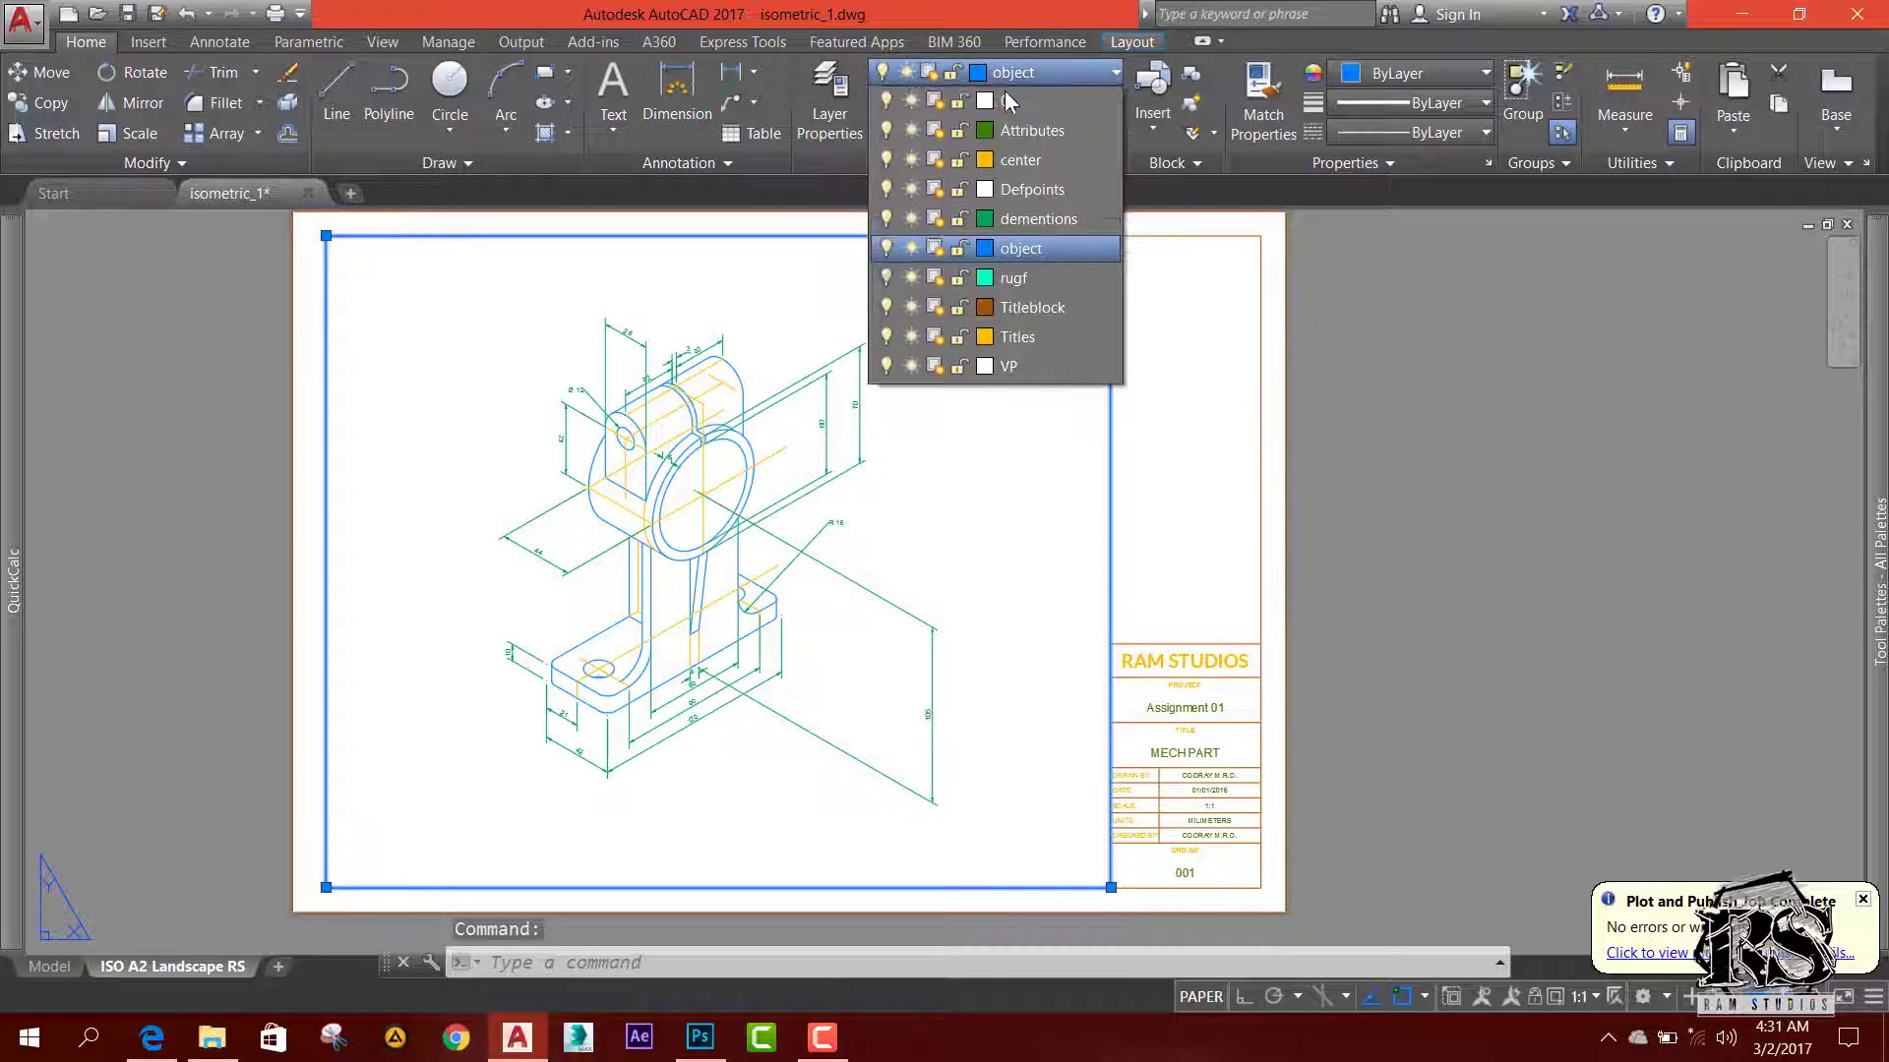
{"action": "left_click", "coordinate": [1035, 366]}
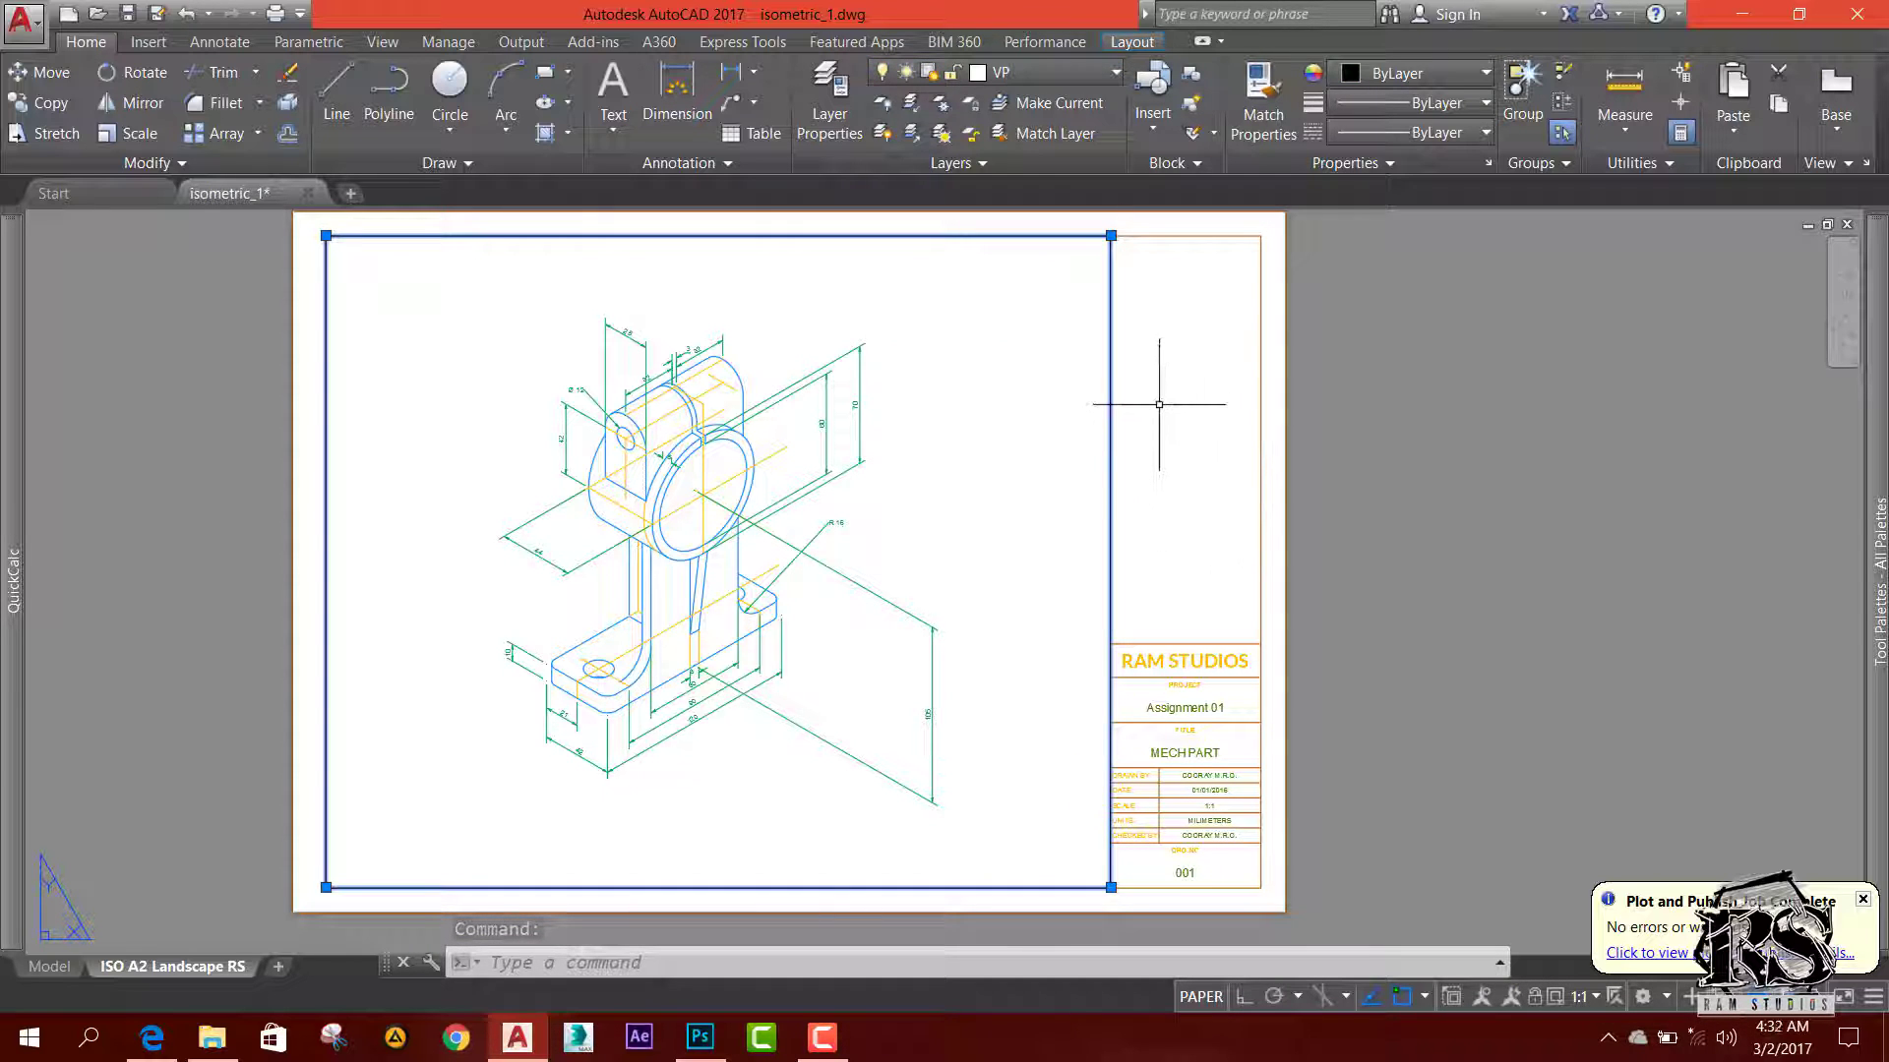
{"action": "key", "text": "Escape"}
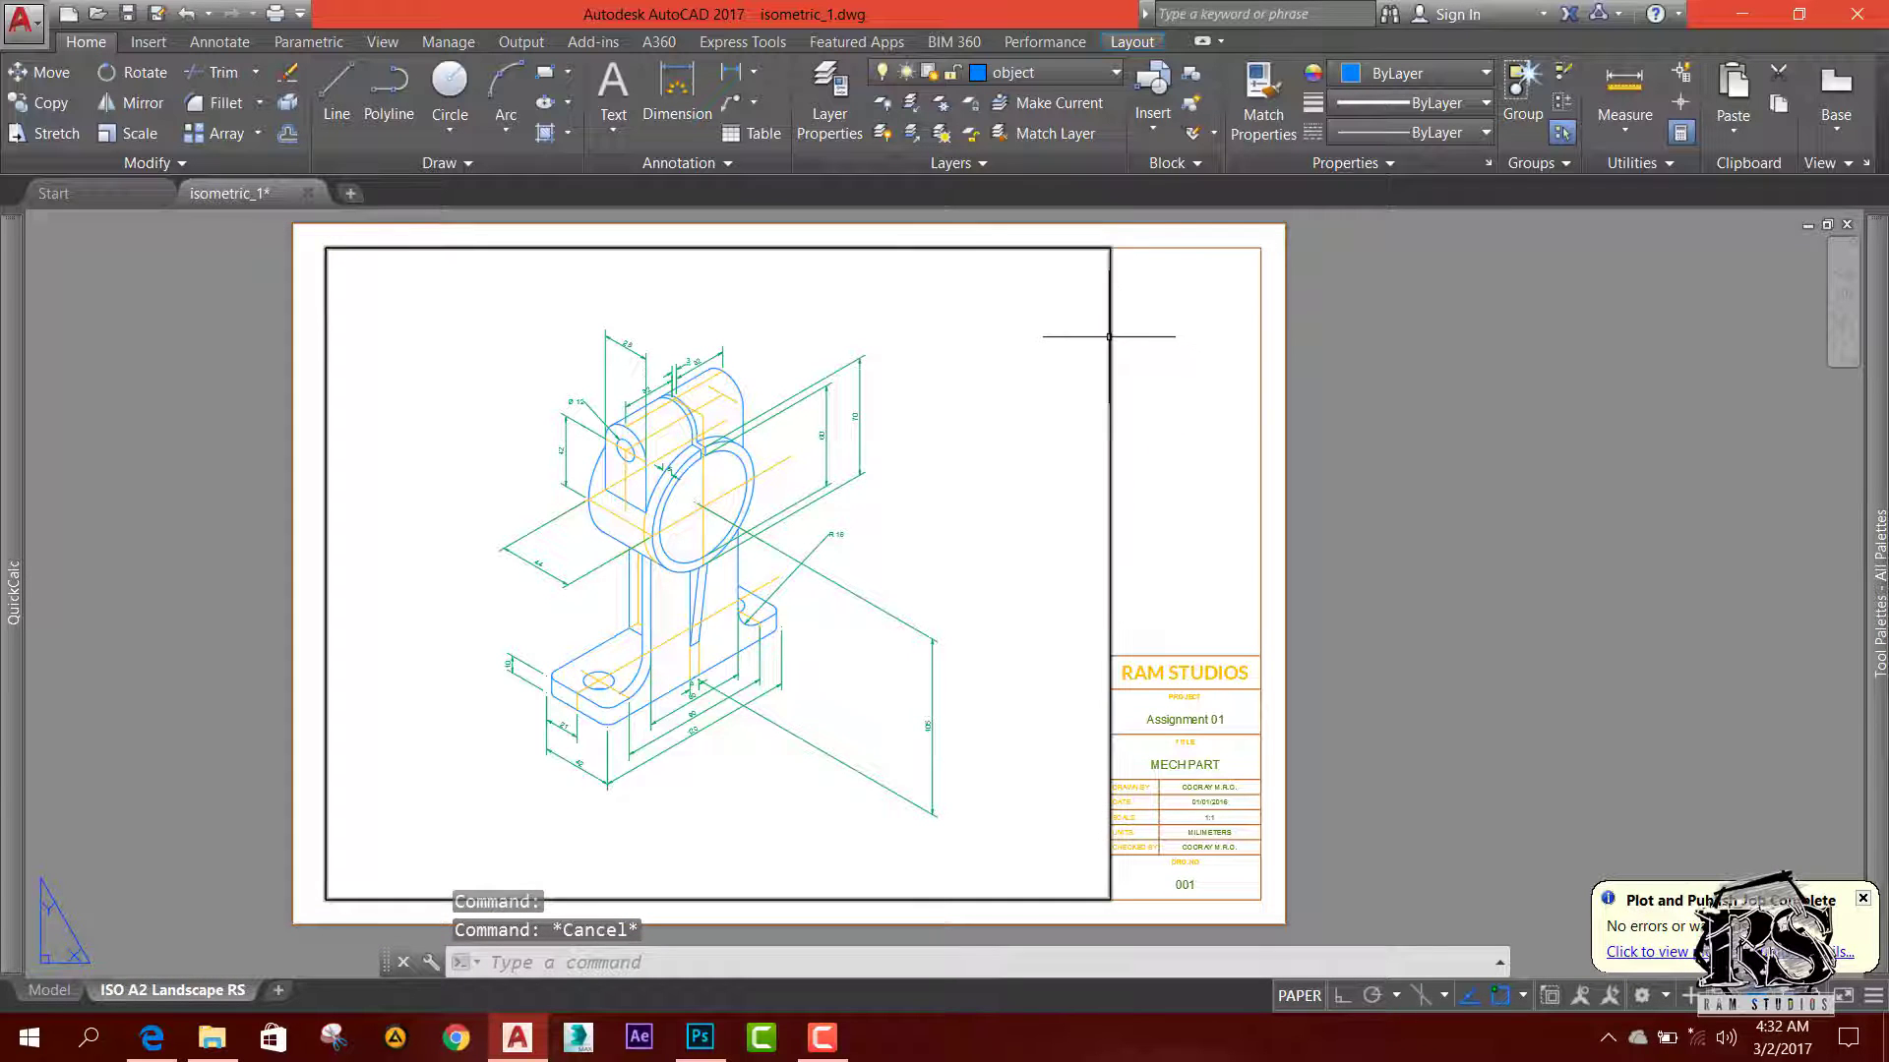
Step: Turn off the VP layer to hide the viewport frame, then select the title block
{"action": "left_click", "coordinate": [1121, 322]}
{"action": "left_click", "coordinate": [1028, 72]}
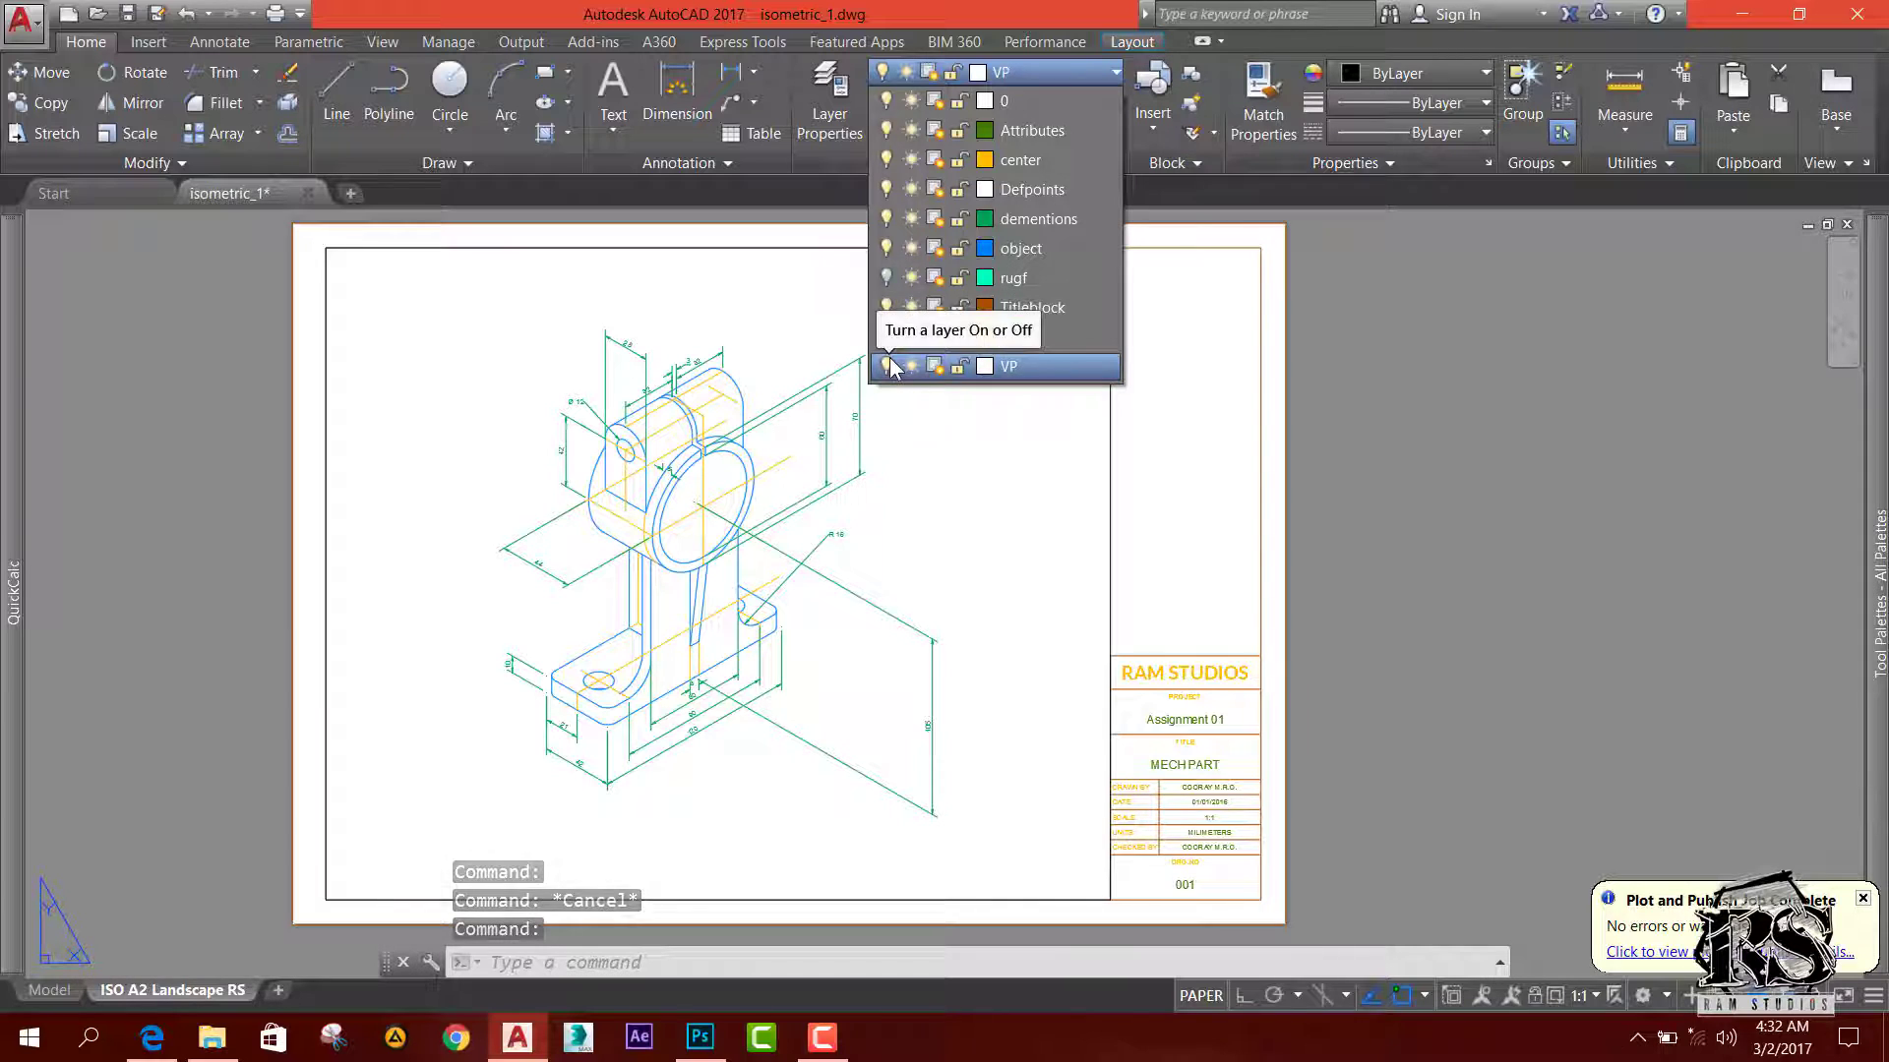
{"action": "left_click", "coordinate": [889, 367]}
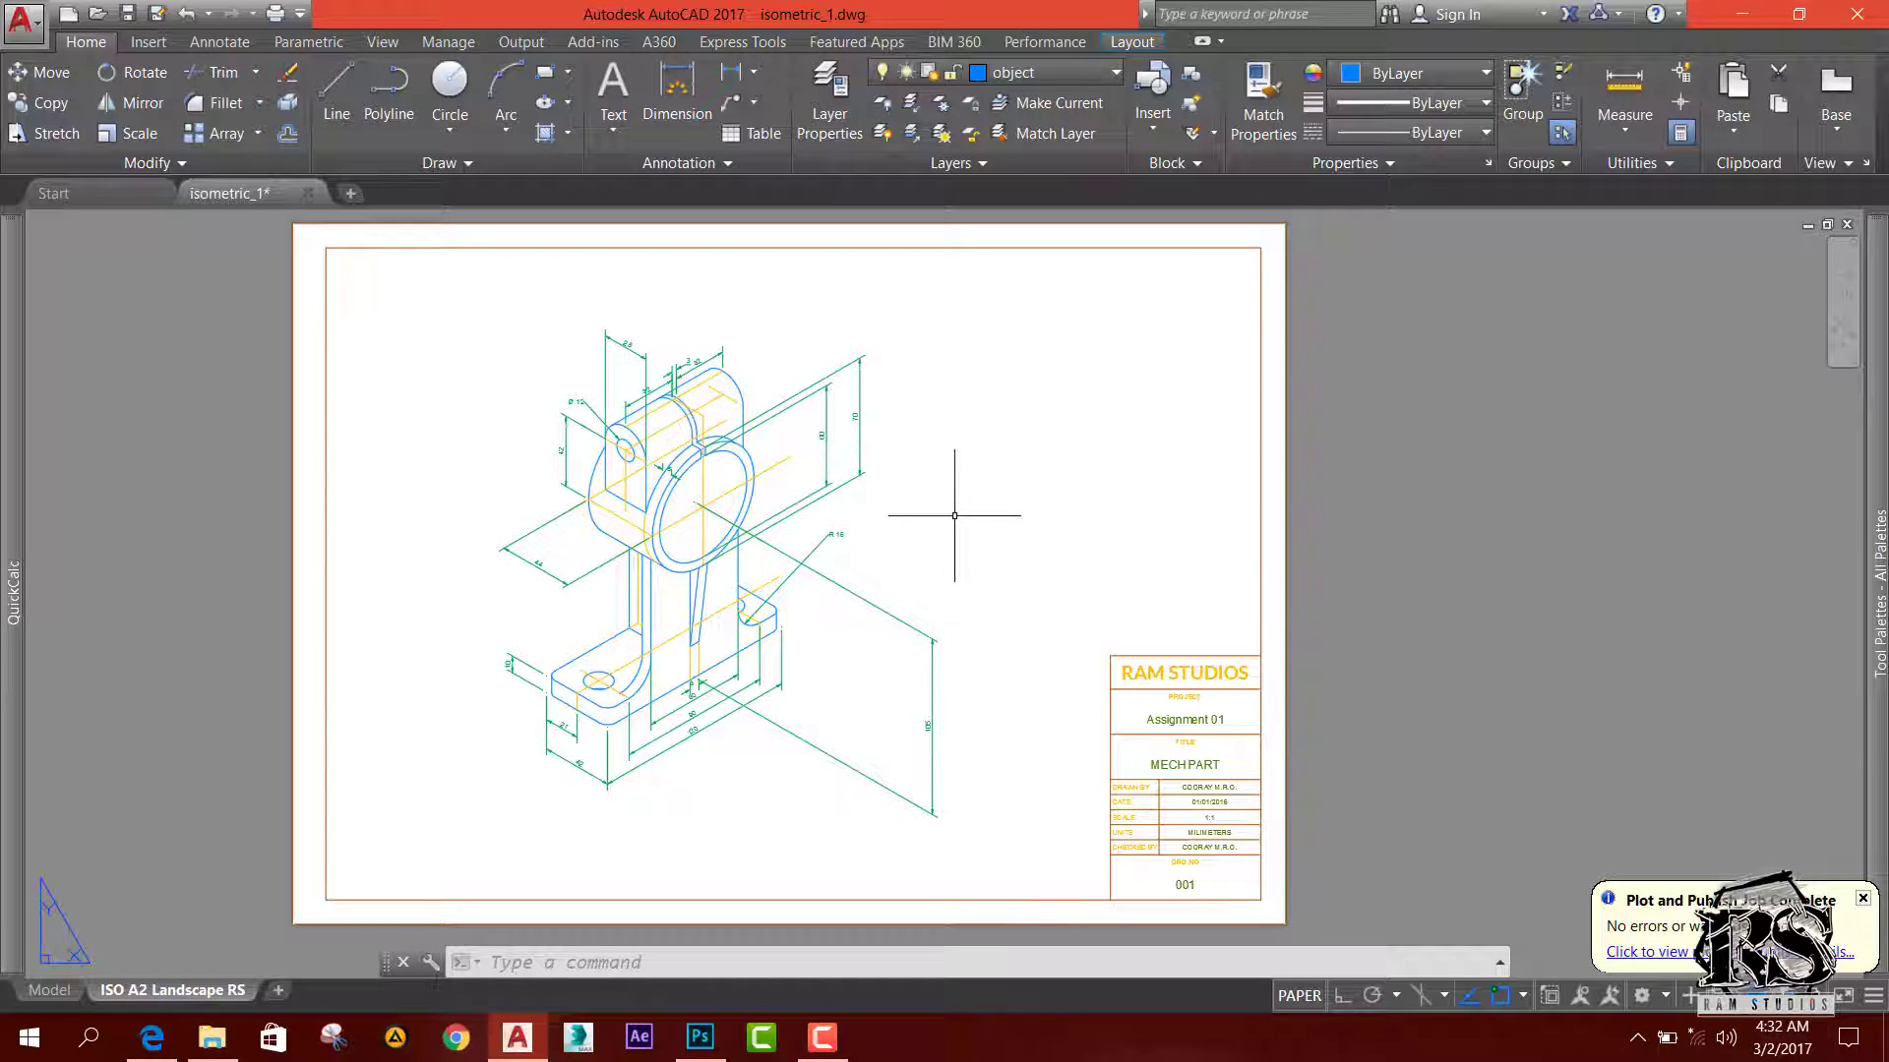
{"action": "left_click", "coordinate": [1188, 720]}
{"action": "type", "text": "EXPLODE"}
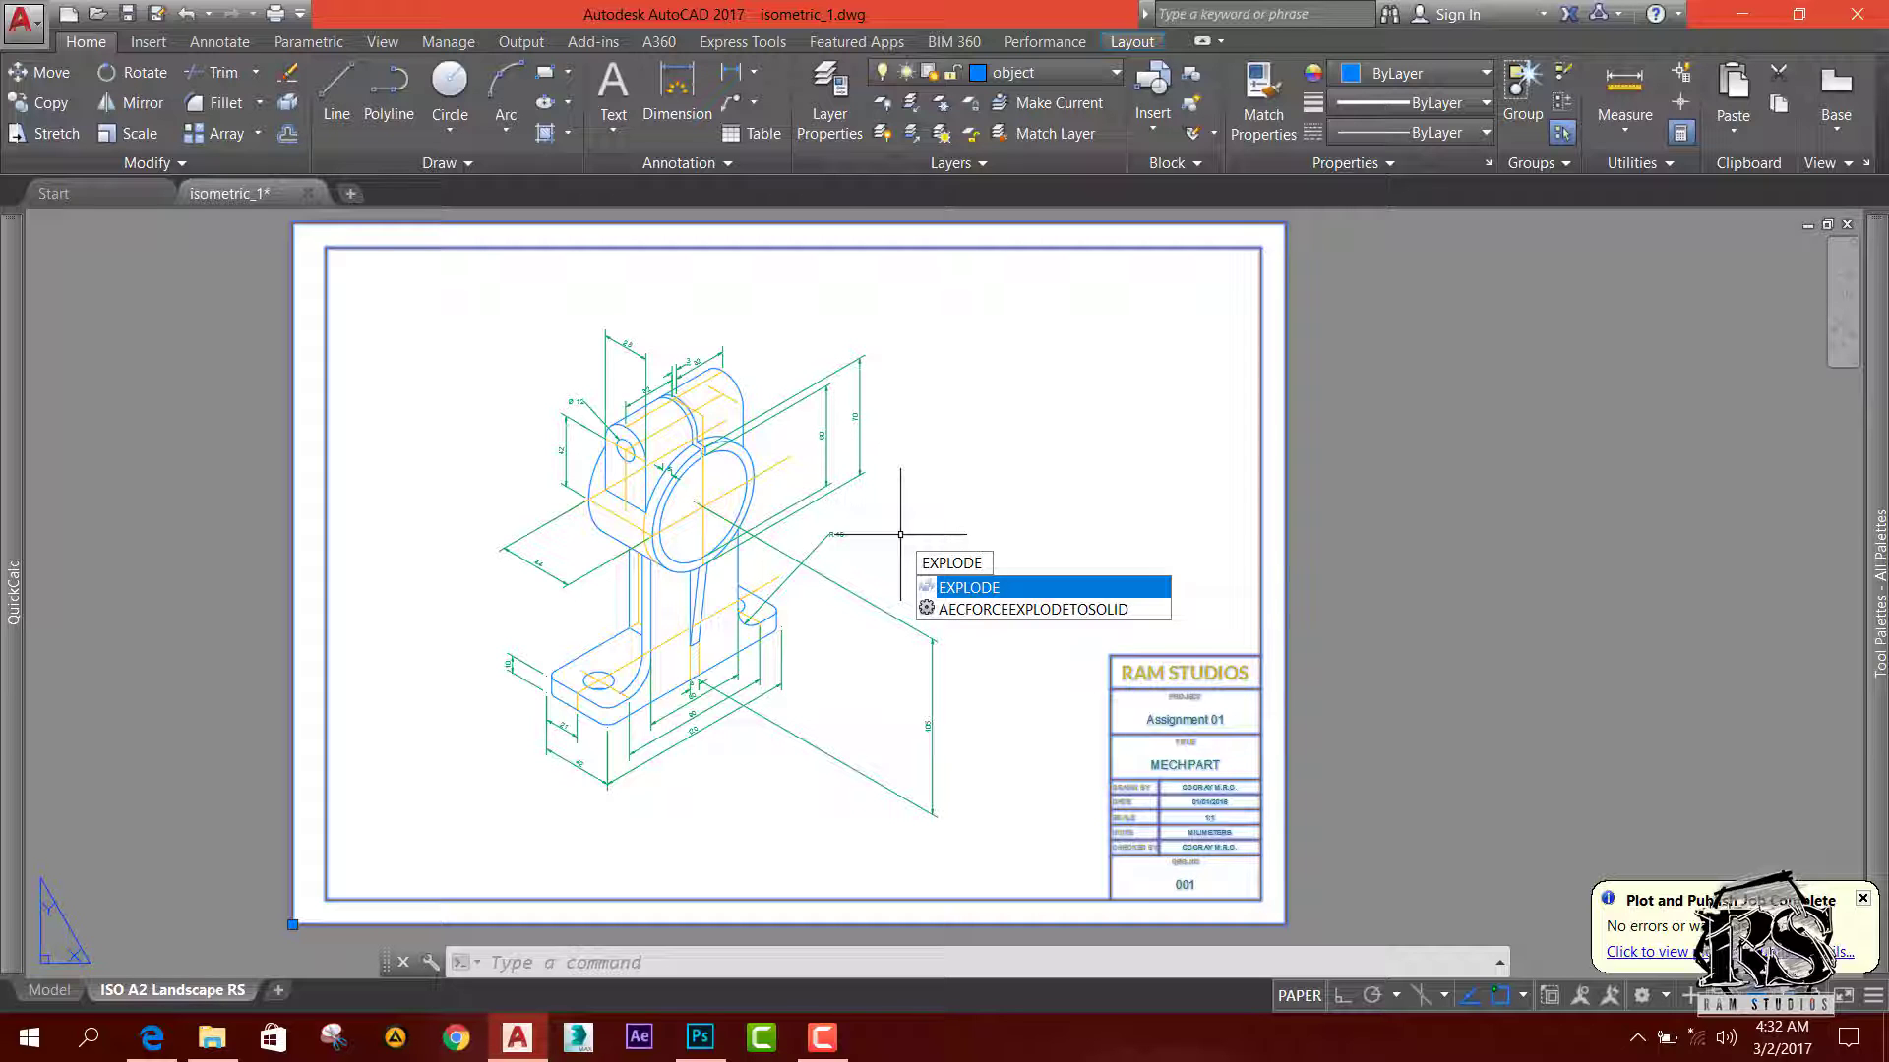
Step: Explode the title block into attribute tags and confirm the PROJECT attribute definition
{"action": "key", "text": "Return"}
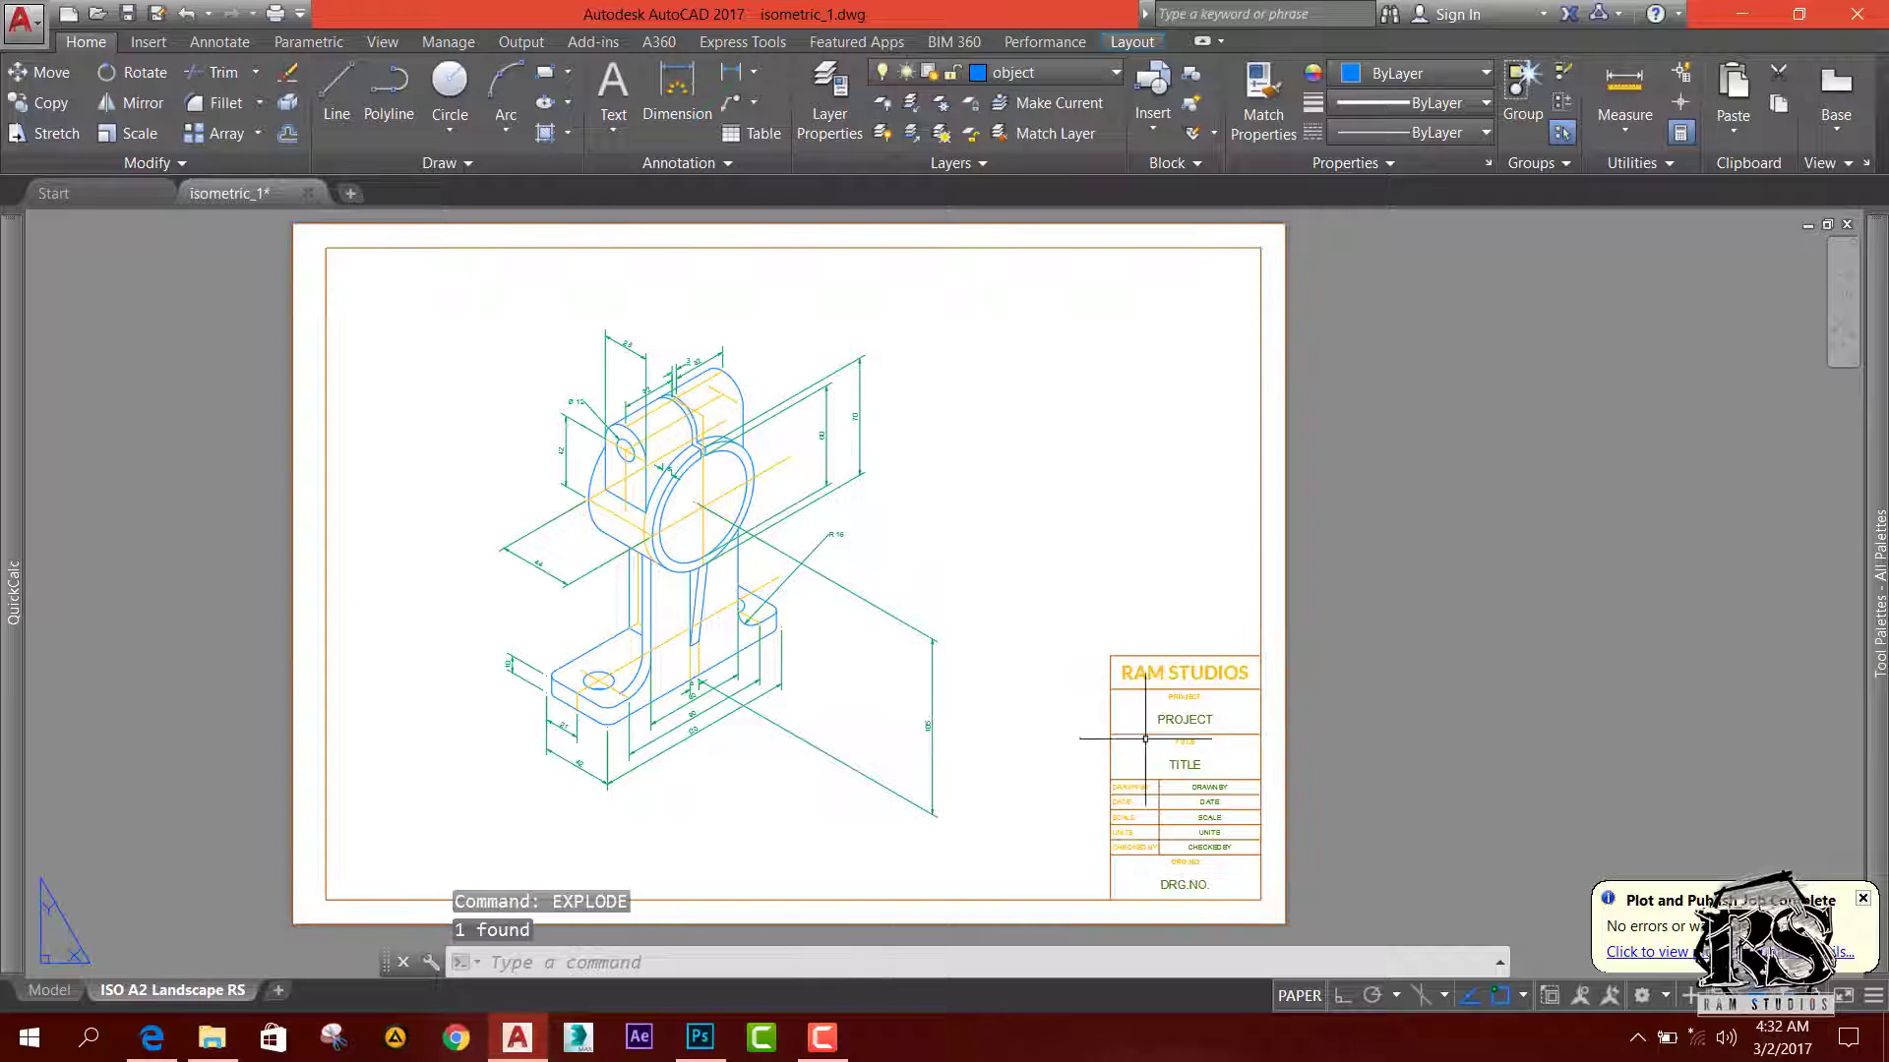
{"action": "scroll", "coordinate": [1201, 728], "scroll_direction": "up", "scroll_amount": 2}
{"action": "scroll", "coordinate": [1184, 733], "scroll_direction": "up", "scroll_amount": 2}
{"action": "double_click", "coordinate": [1161, 735]}
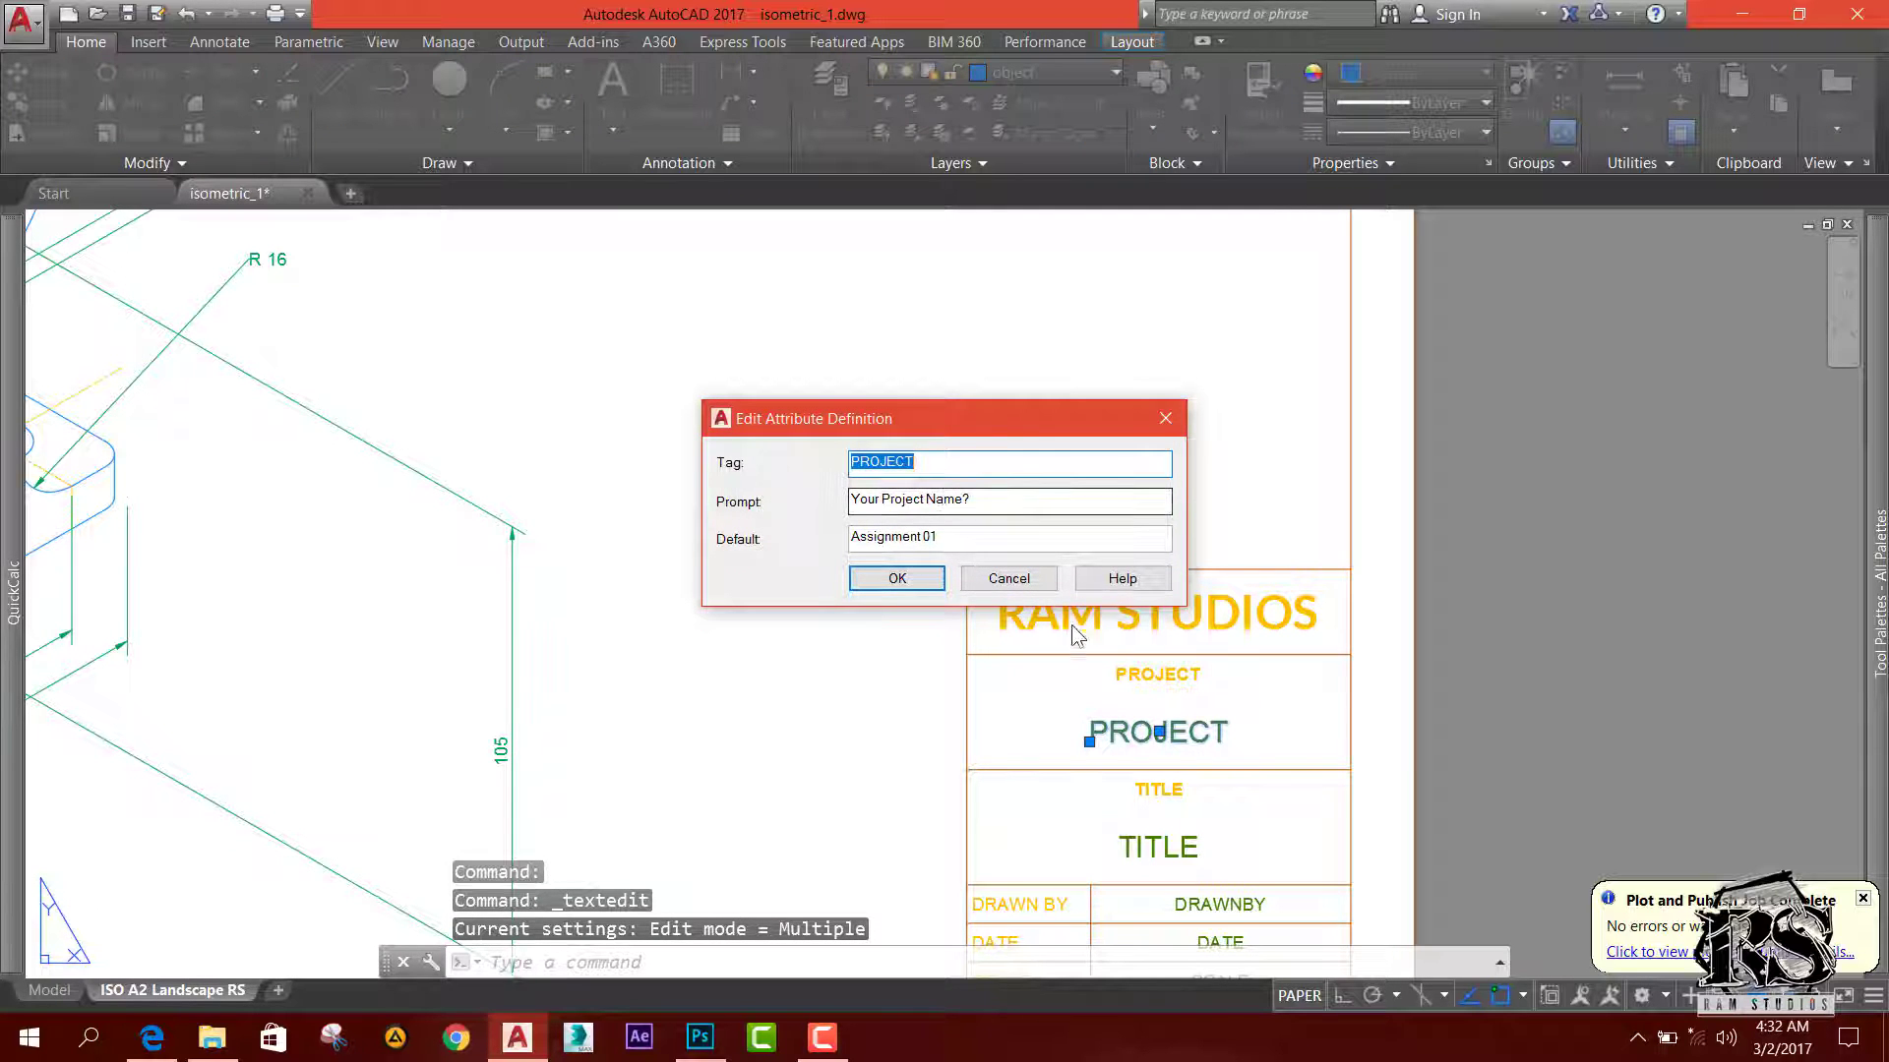
{"action": "left_click", "coordinate": [895, 578]}
Step: Change the TITLE attribute tag to ISOMETRIC
{"action": "scroll", "coordinate": [1124, 618], "scroll_direction": "down", "scroll_amount": 4}
{"action": "scroll", "coordinate": [1130, 661], "scroll_direction": "up", "scroll_amount": 3}
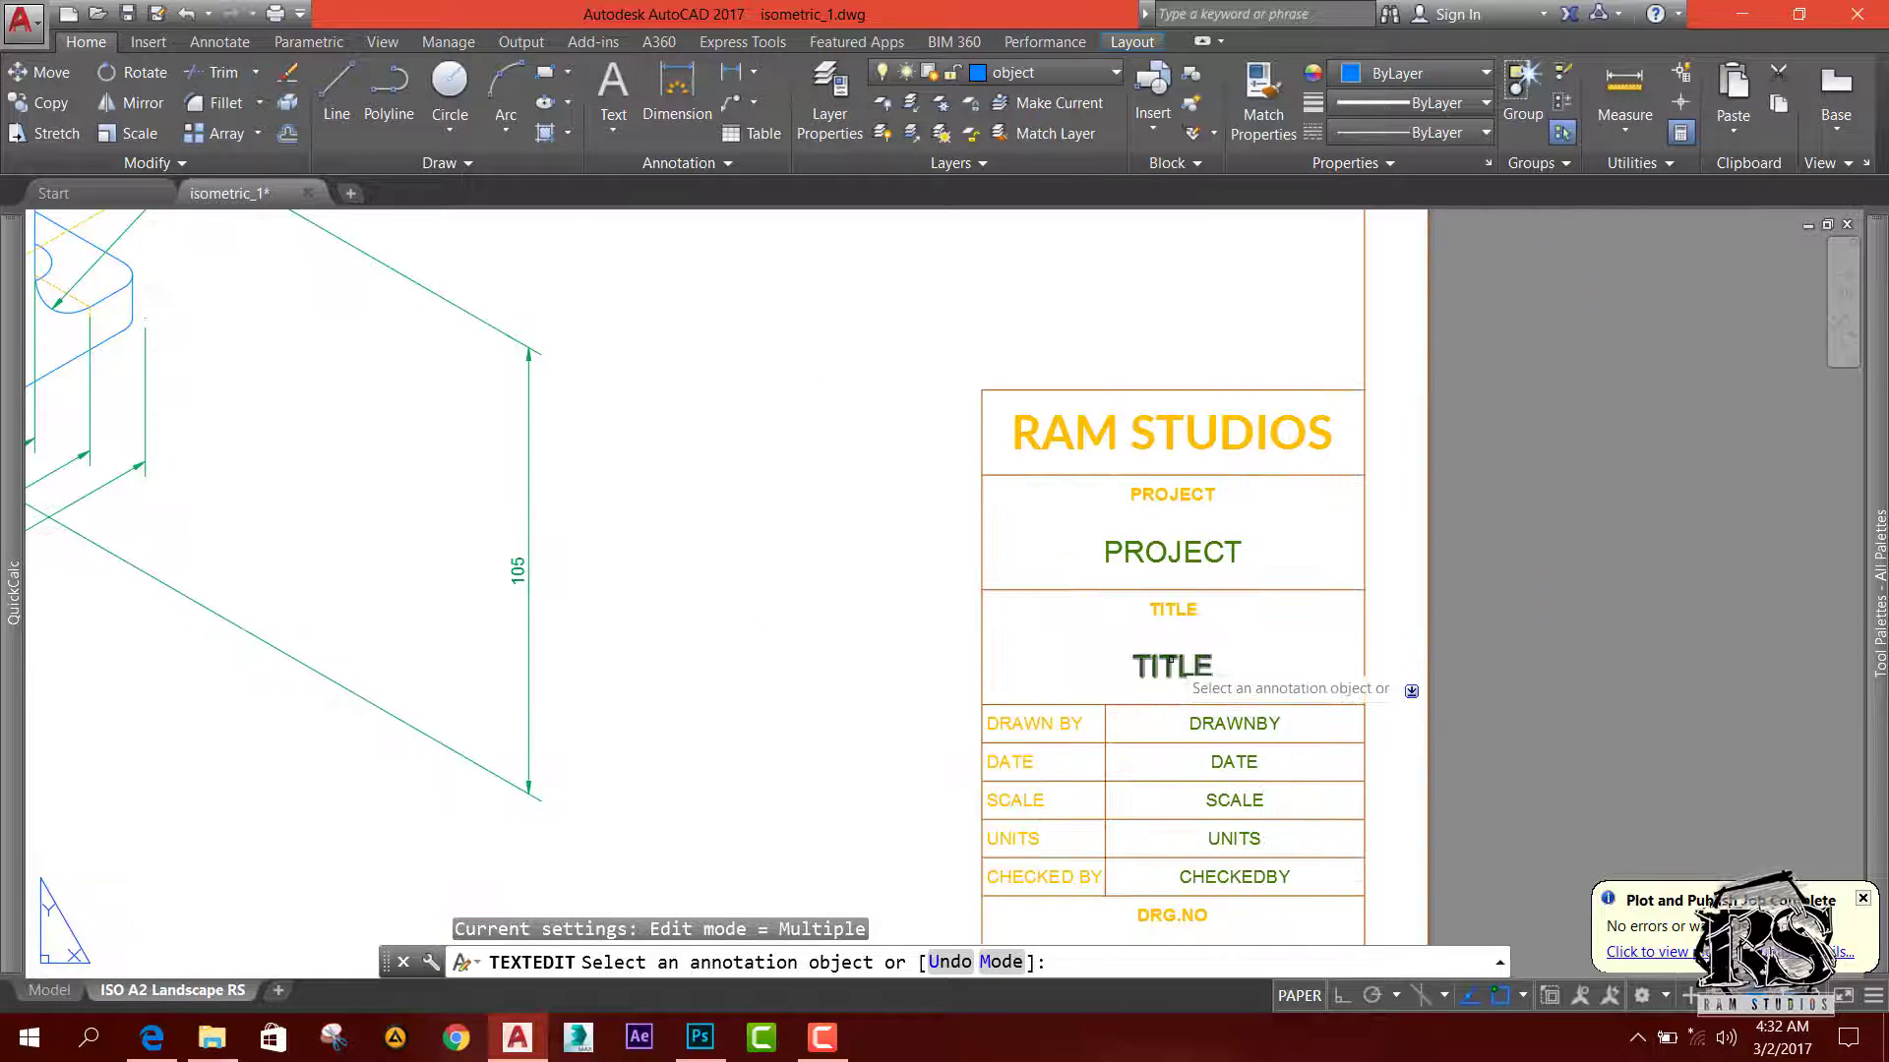
{"action": "left_click", "coordinate": [1194, 693]}
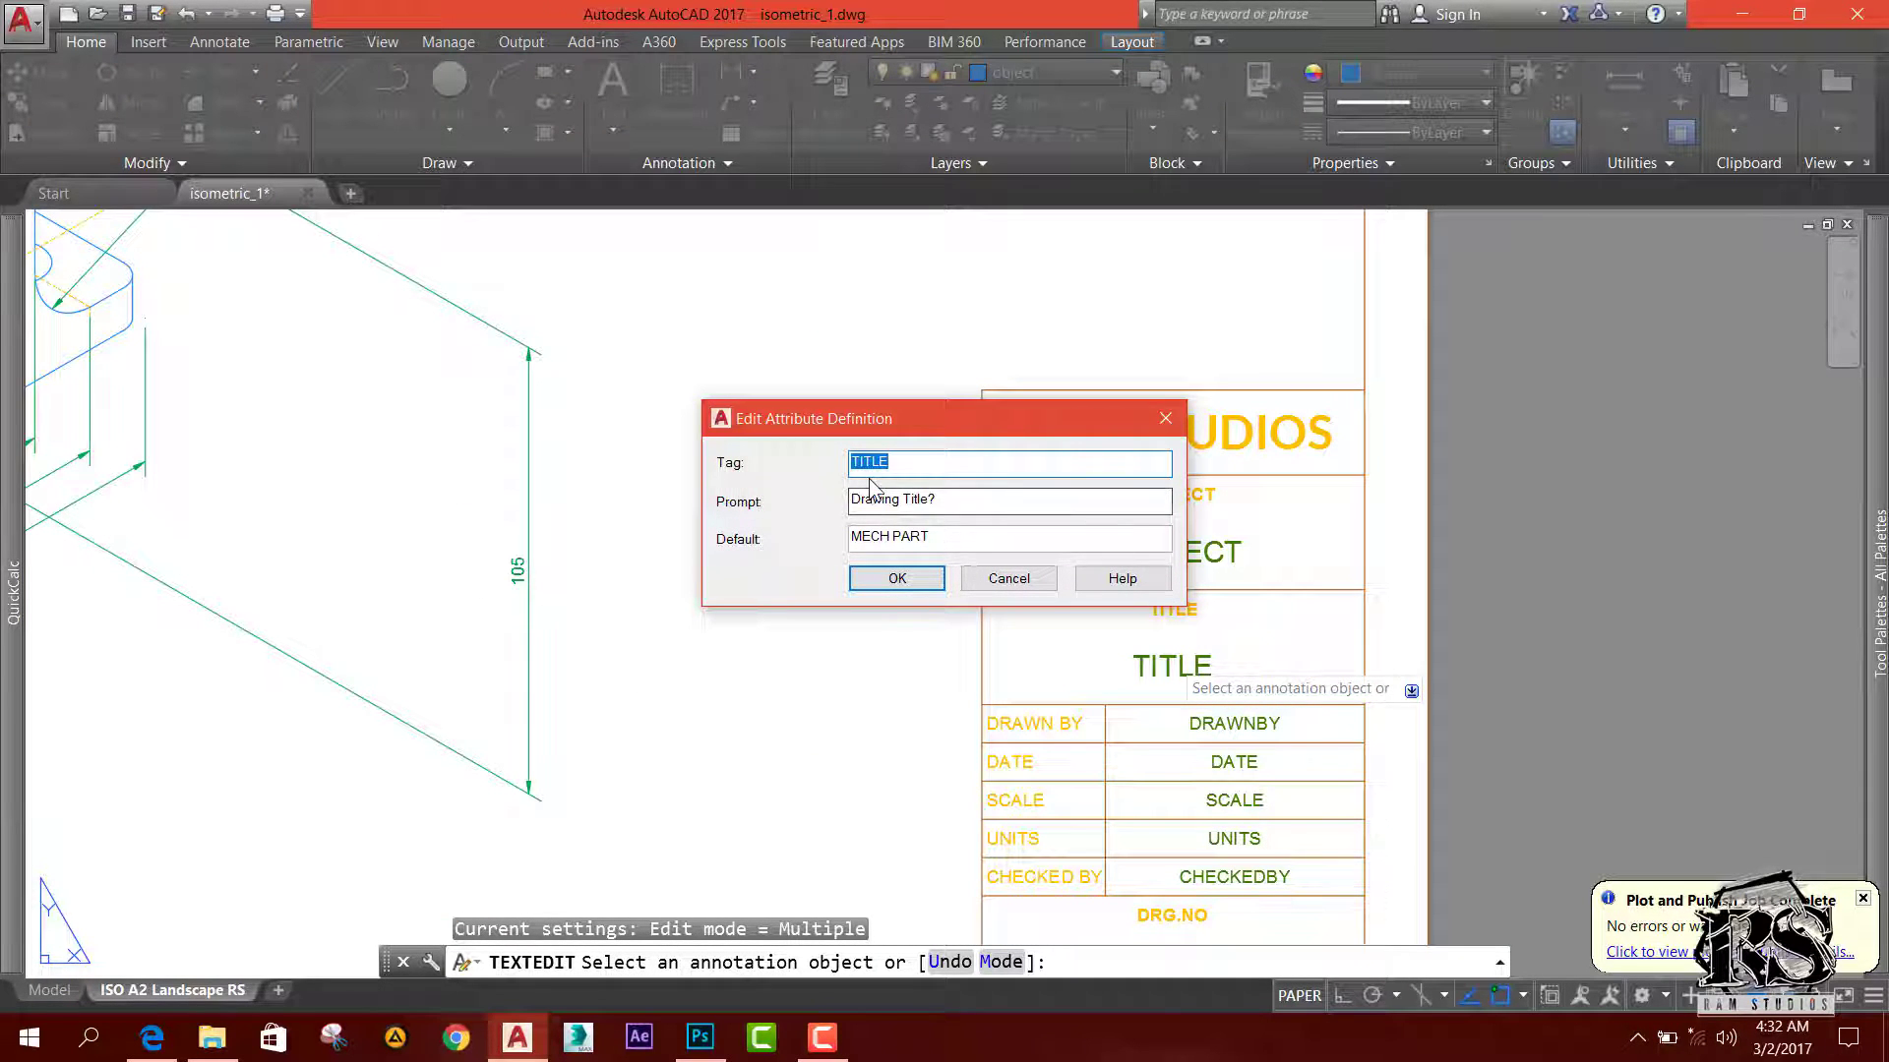
{"action": "type", "text": "Iso"}
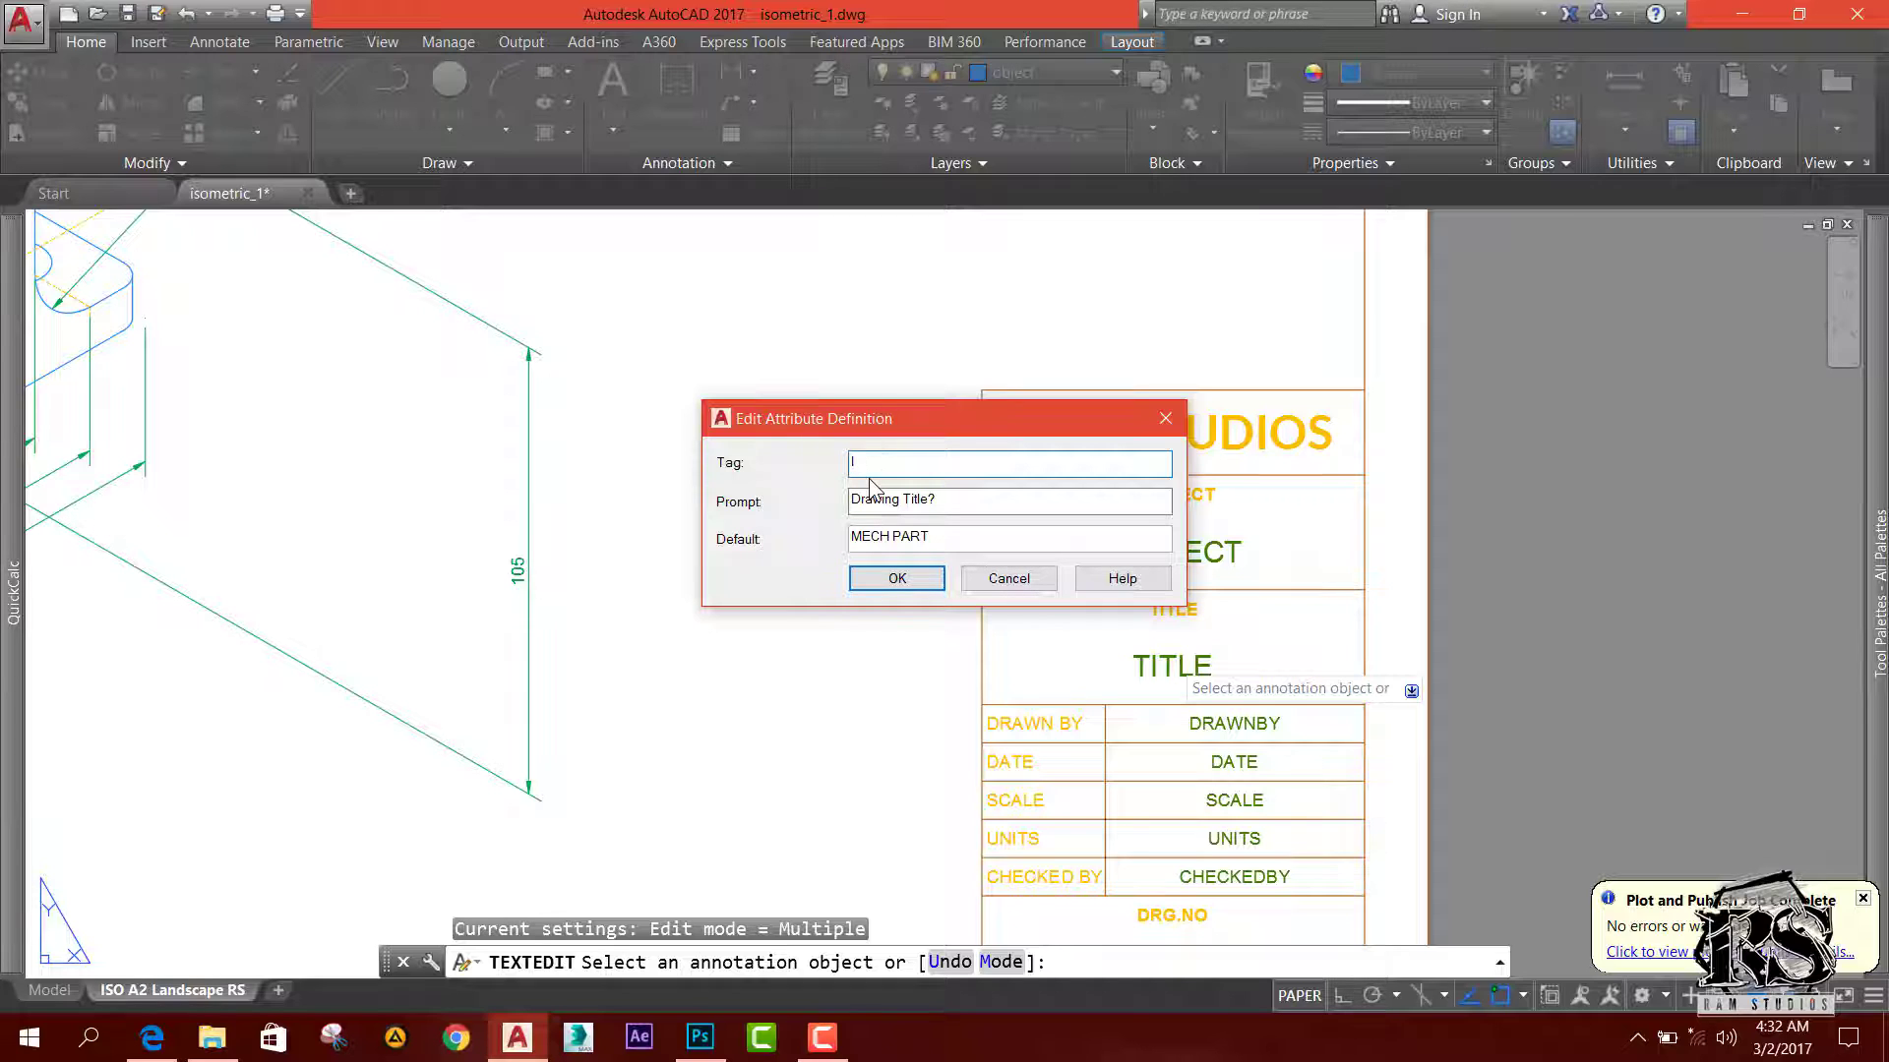
{"action": "type", "text": "TR"}
{"action": "type", "text": "IC"}
{"action": "left_click", "coordinate": [897, 578]}
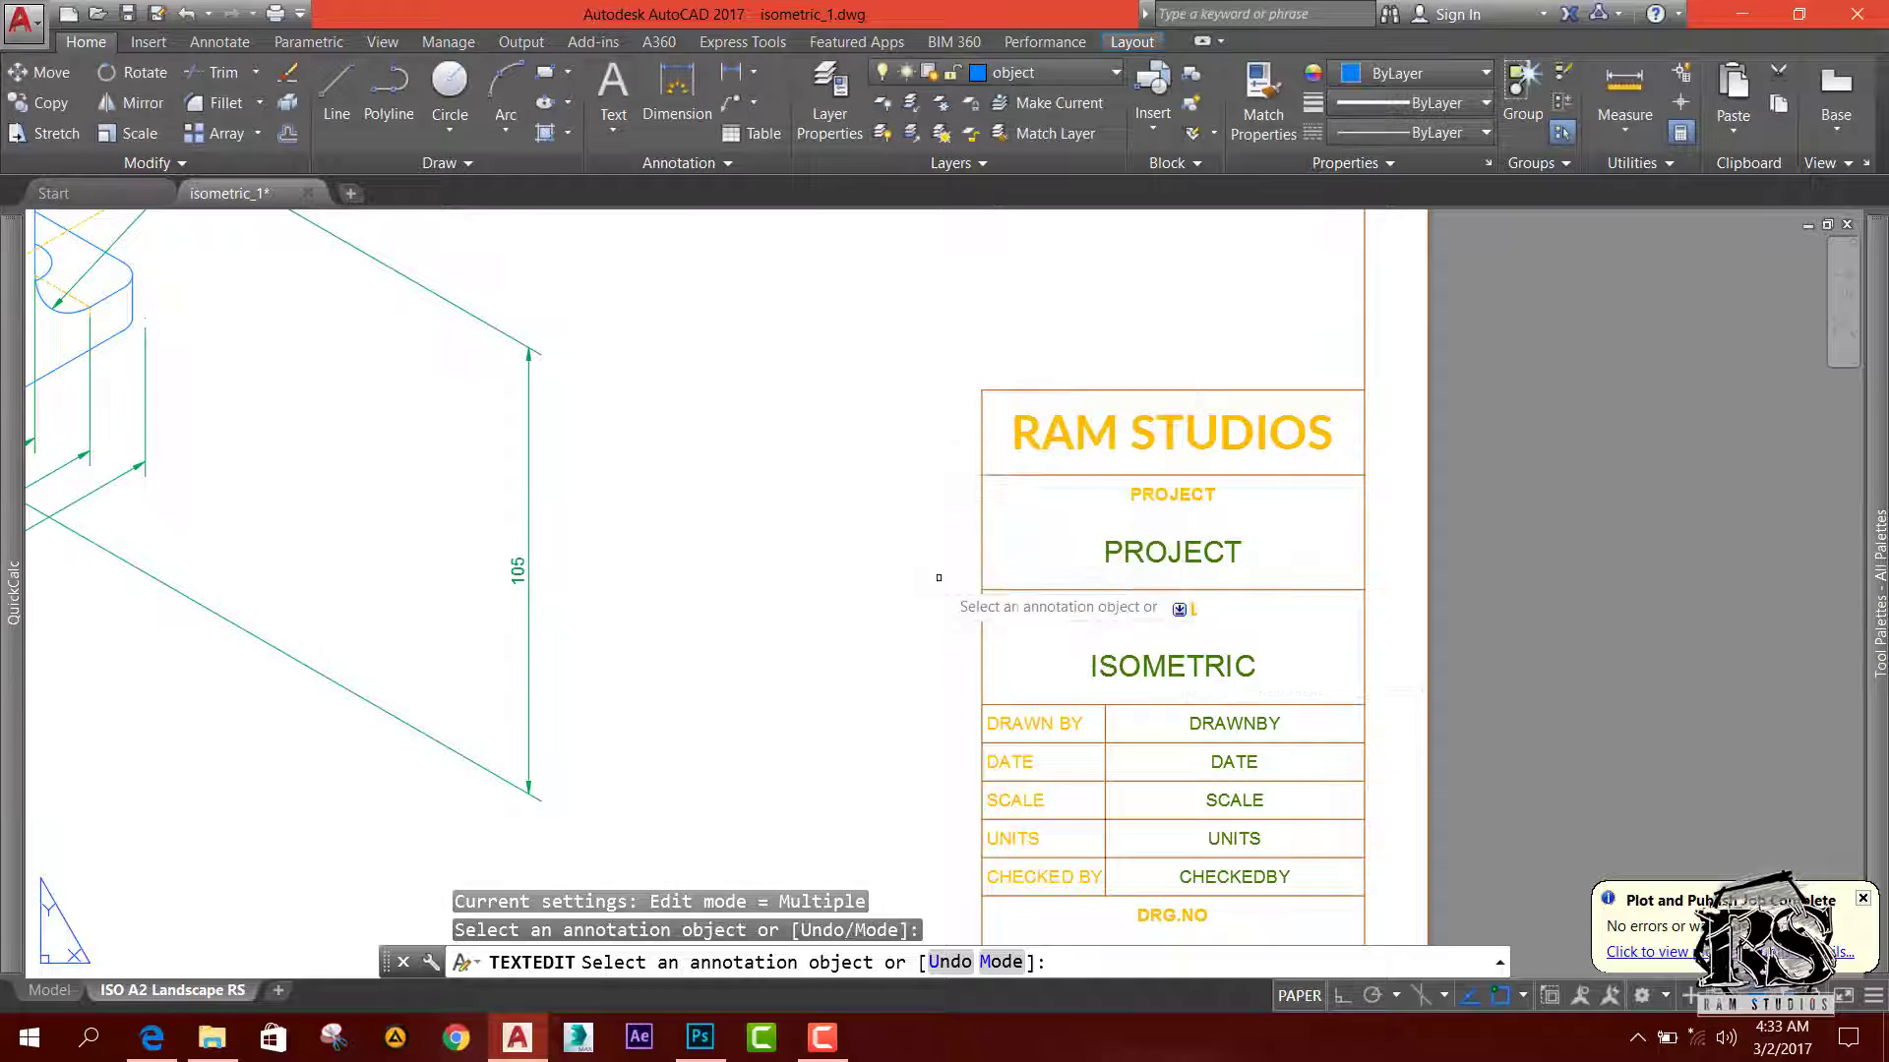
Step: Try replacing the DRAWNBY tag with the drafter's name, which gives an invalid tag error
{"action": "scroll", "coordinate": [1073, 532], "scroll_direction": "down", "scroll_amount": 2}
{"action": "scroll", "coordinate": [1147, 710], "scroll_direction": "up", "scroll_amount": 2}
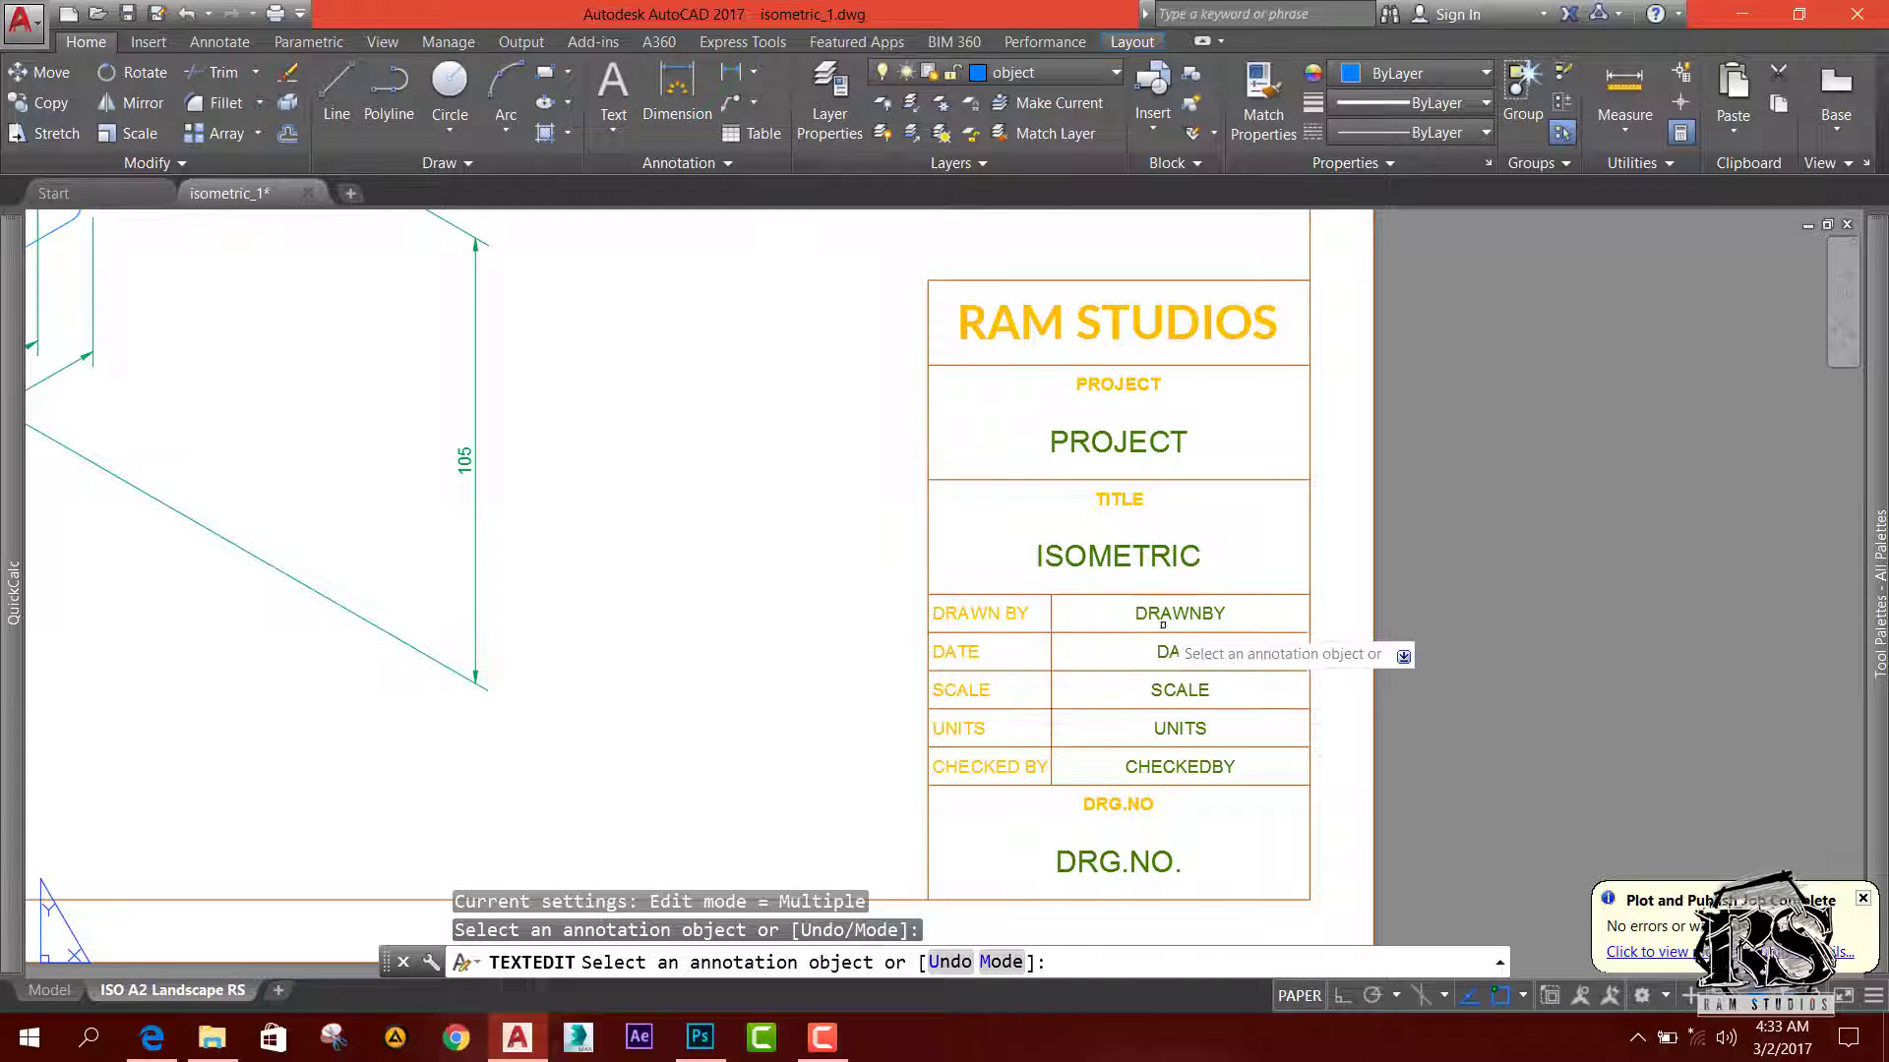
{"action": "left_click", "coordinate": [1179, 614]}
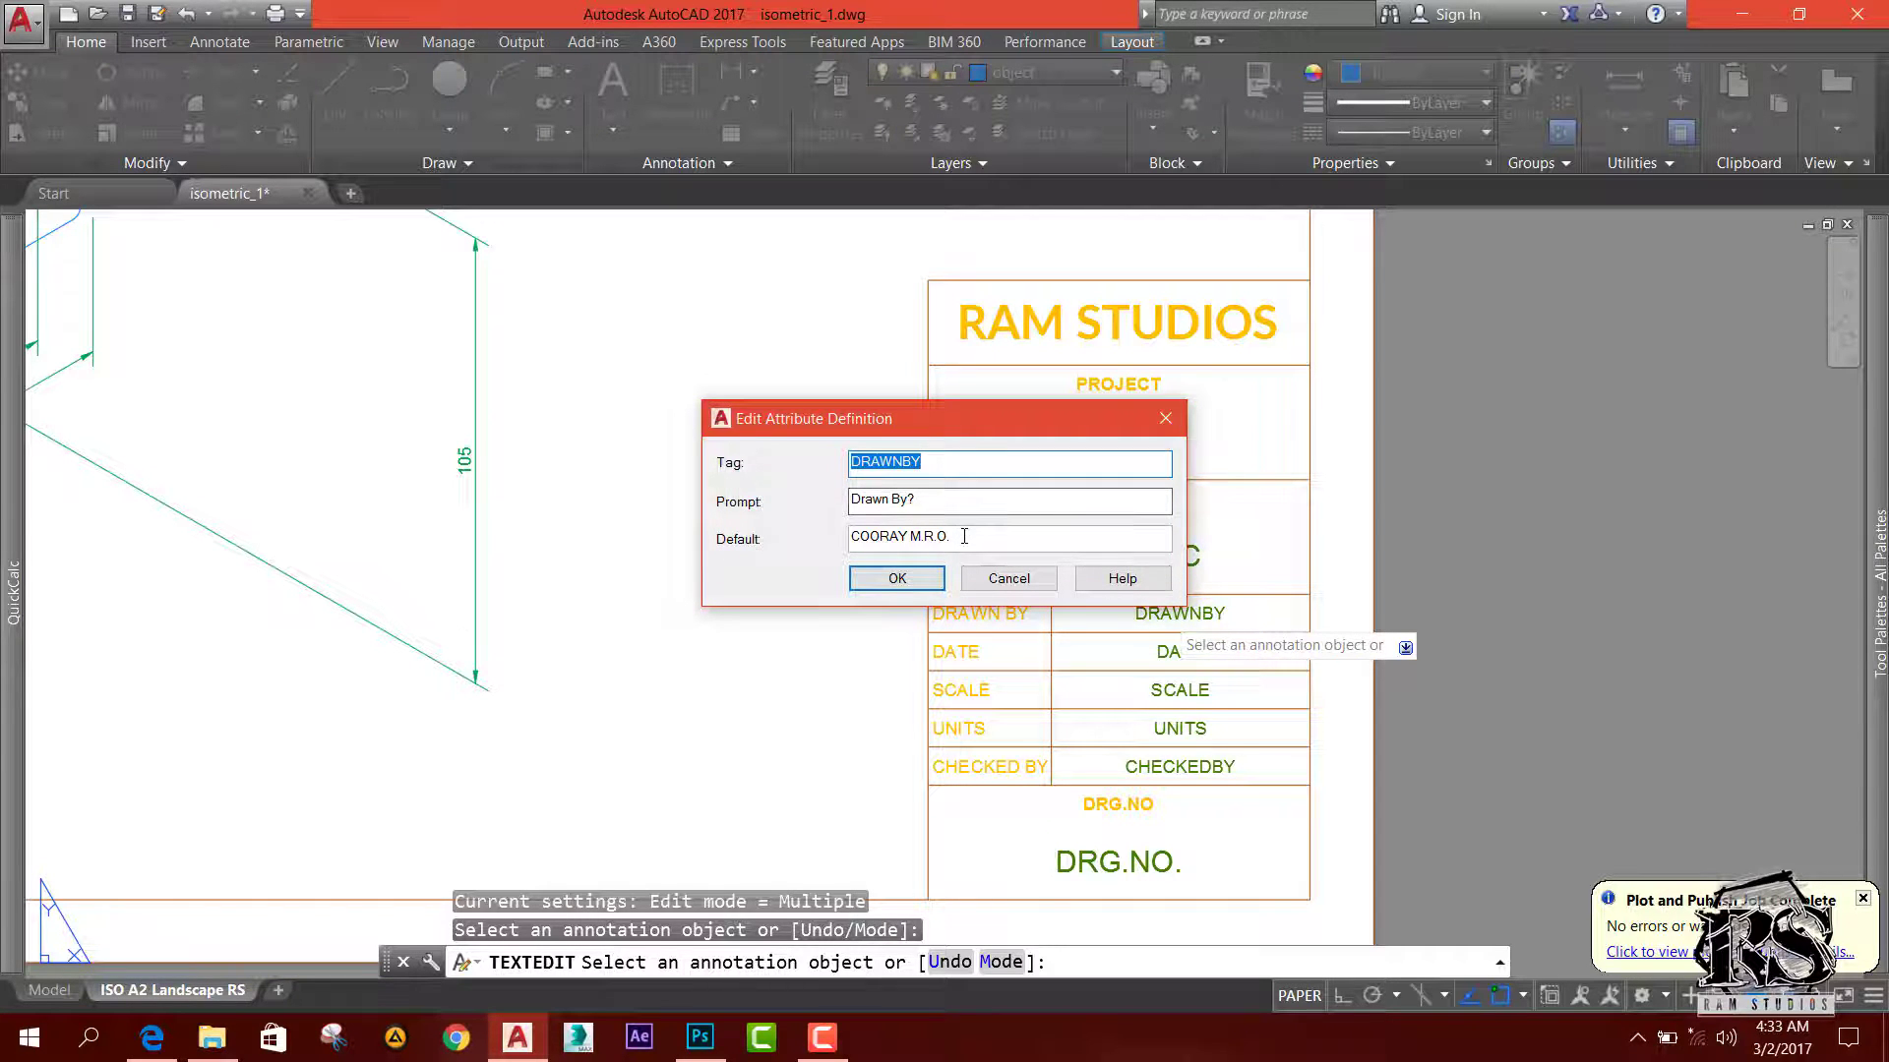
{"action": "left_click_drag", "start_coordinate": [959, 537], "coordinate": [815, 568]}
{"action": "key", "text": "ctrl+c"}
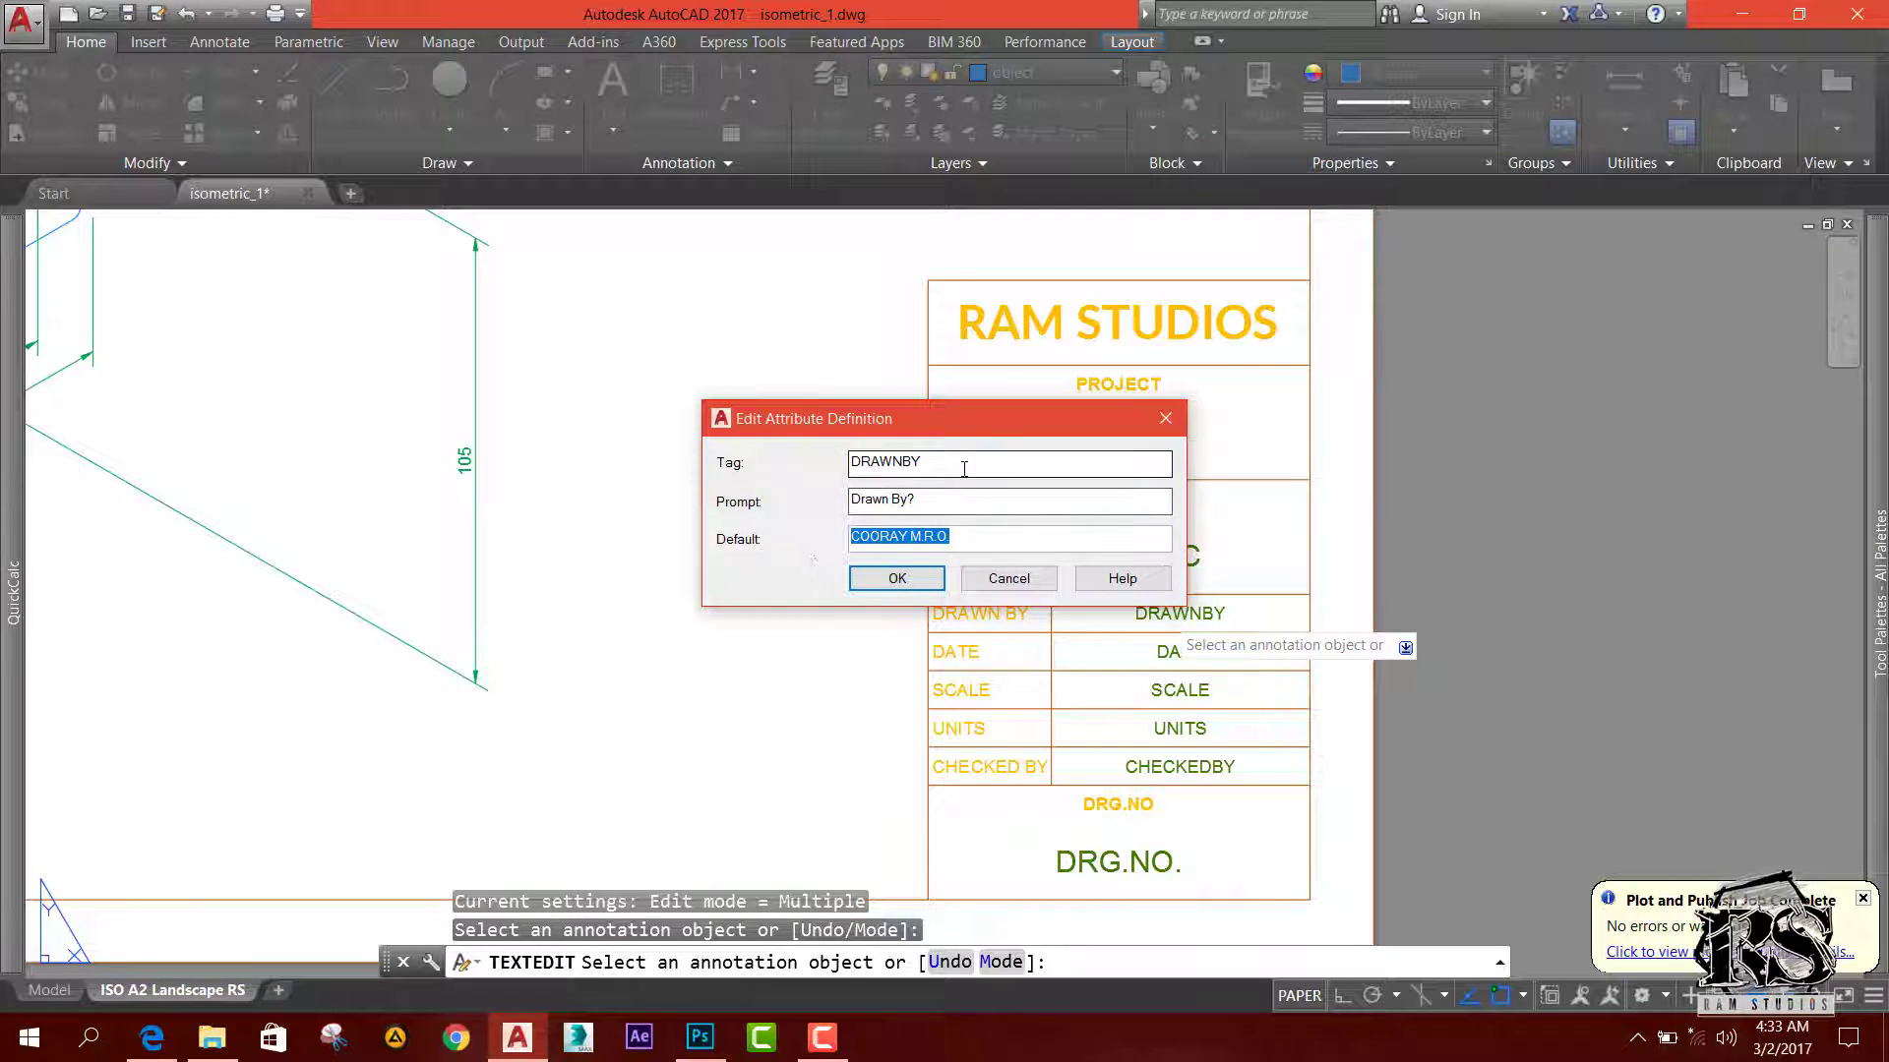
{"action": "double_click", "coordinate": [961, 462]}
{"action": "key", "text": "ctrl+v"}
{"action": "left_click", "coordinate": [897, 579]}
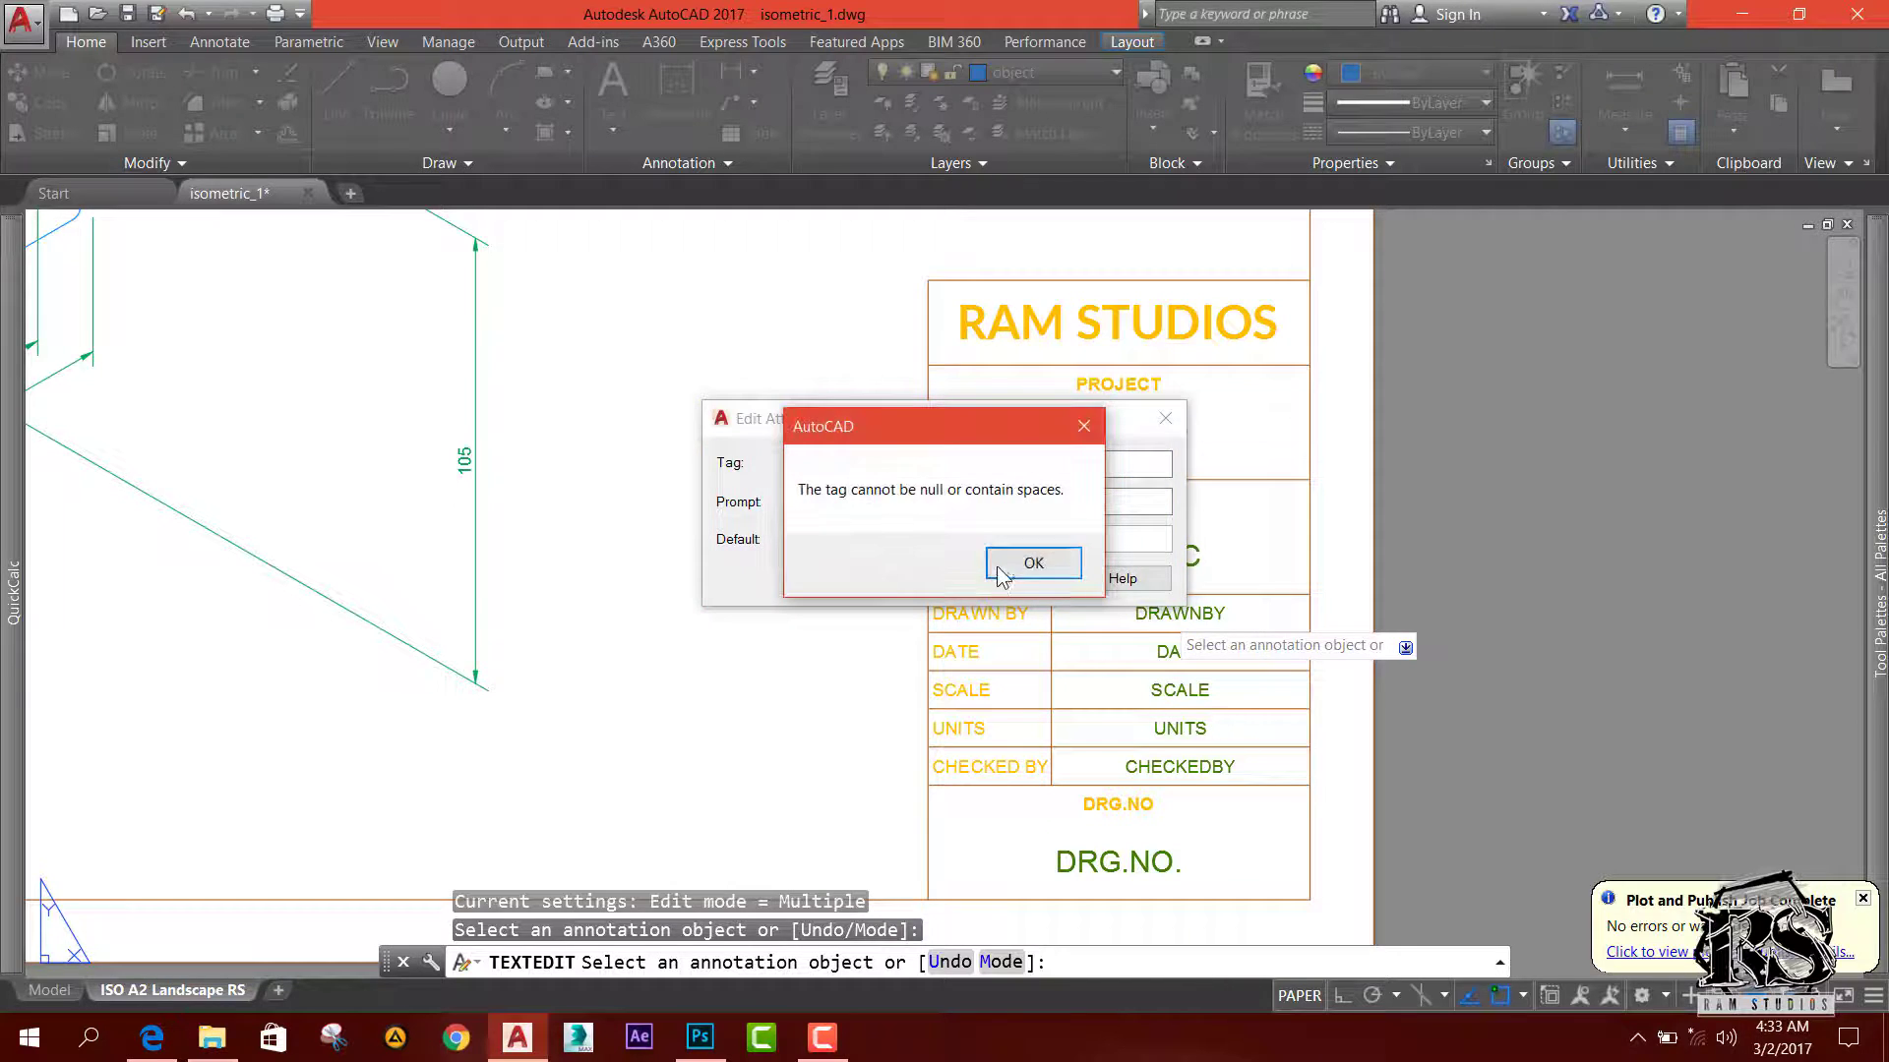
{"action": "left_click", "coordinate": [1032, 562]}
Step: Restore the DRAWNBY tag and close its attribute definition
{"action": "left_click", "coordinate": [948, 500]}
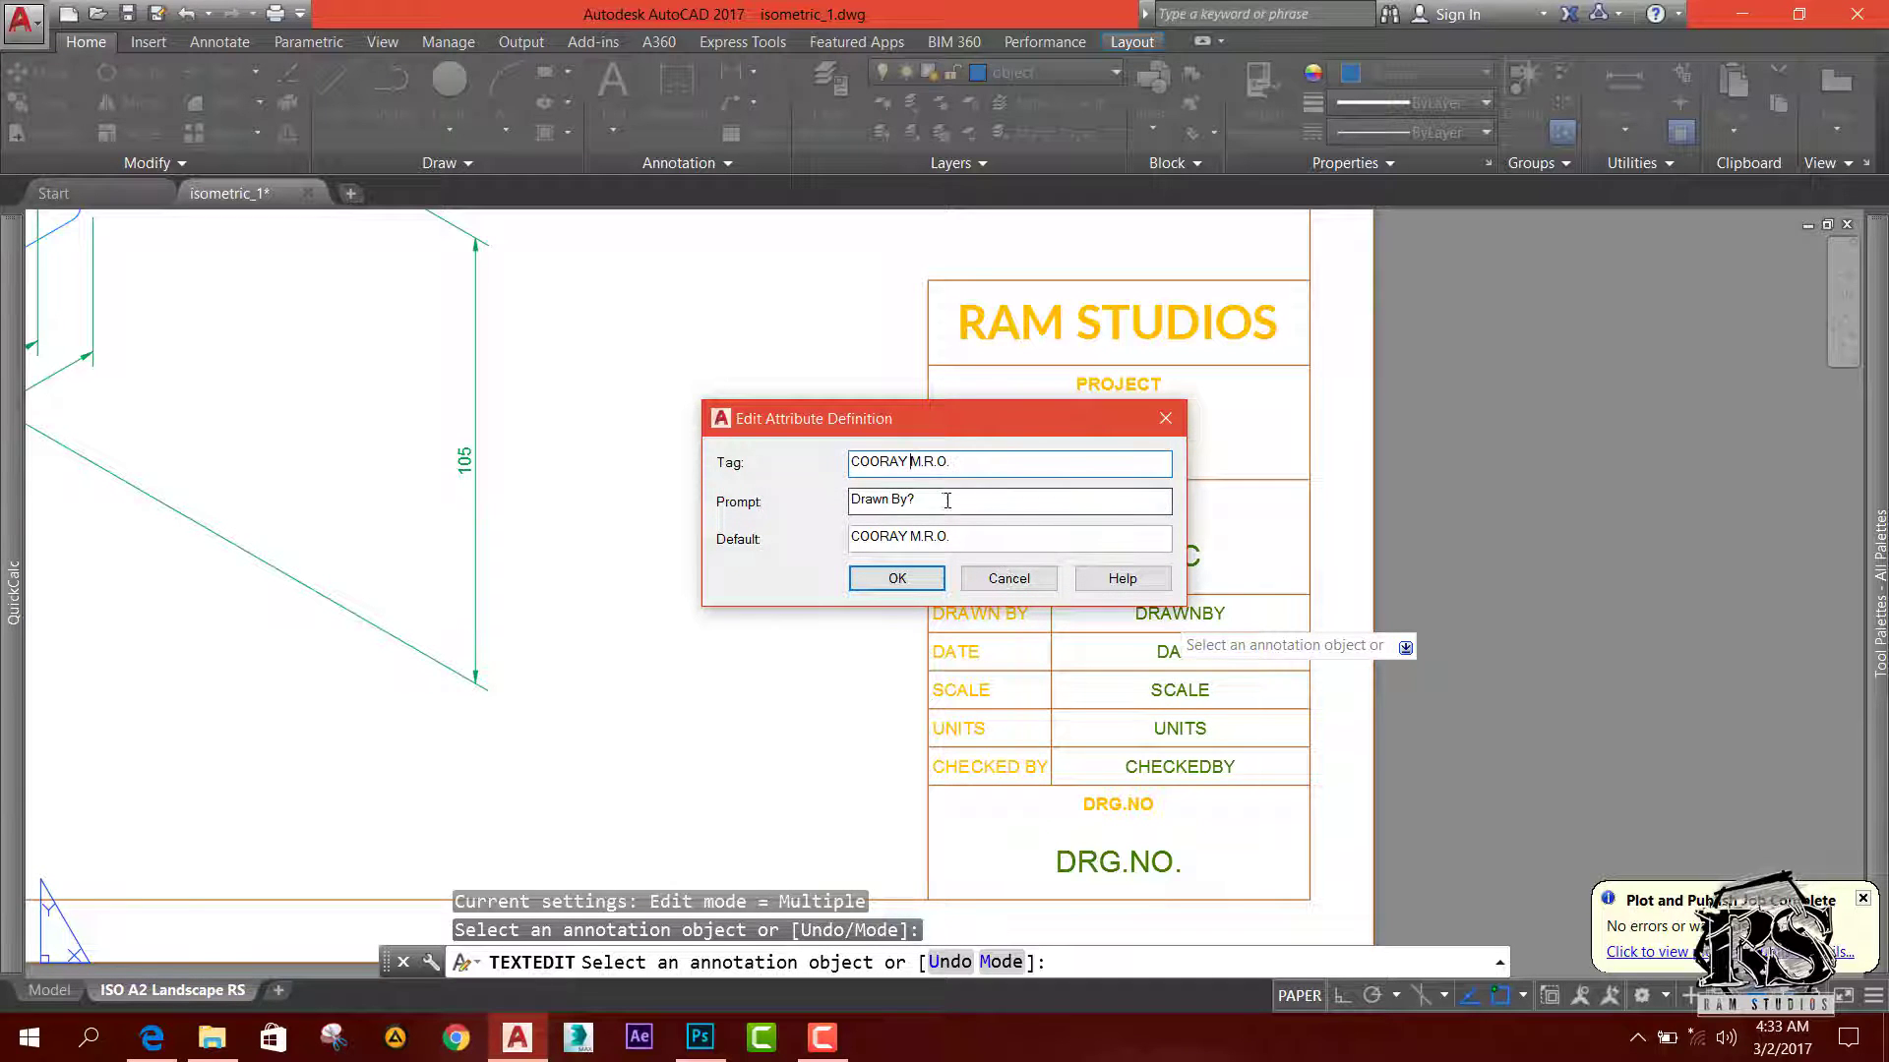
{"action": "key", "text": "shift+Tab"}
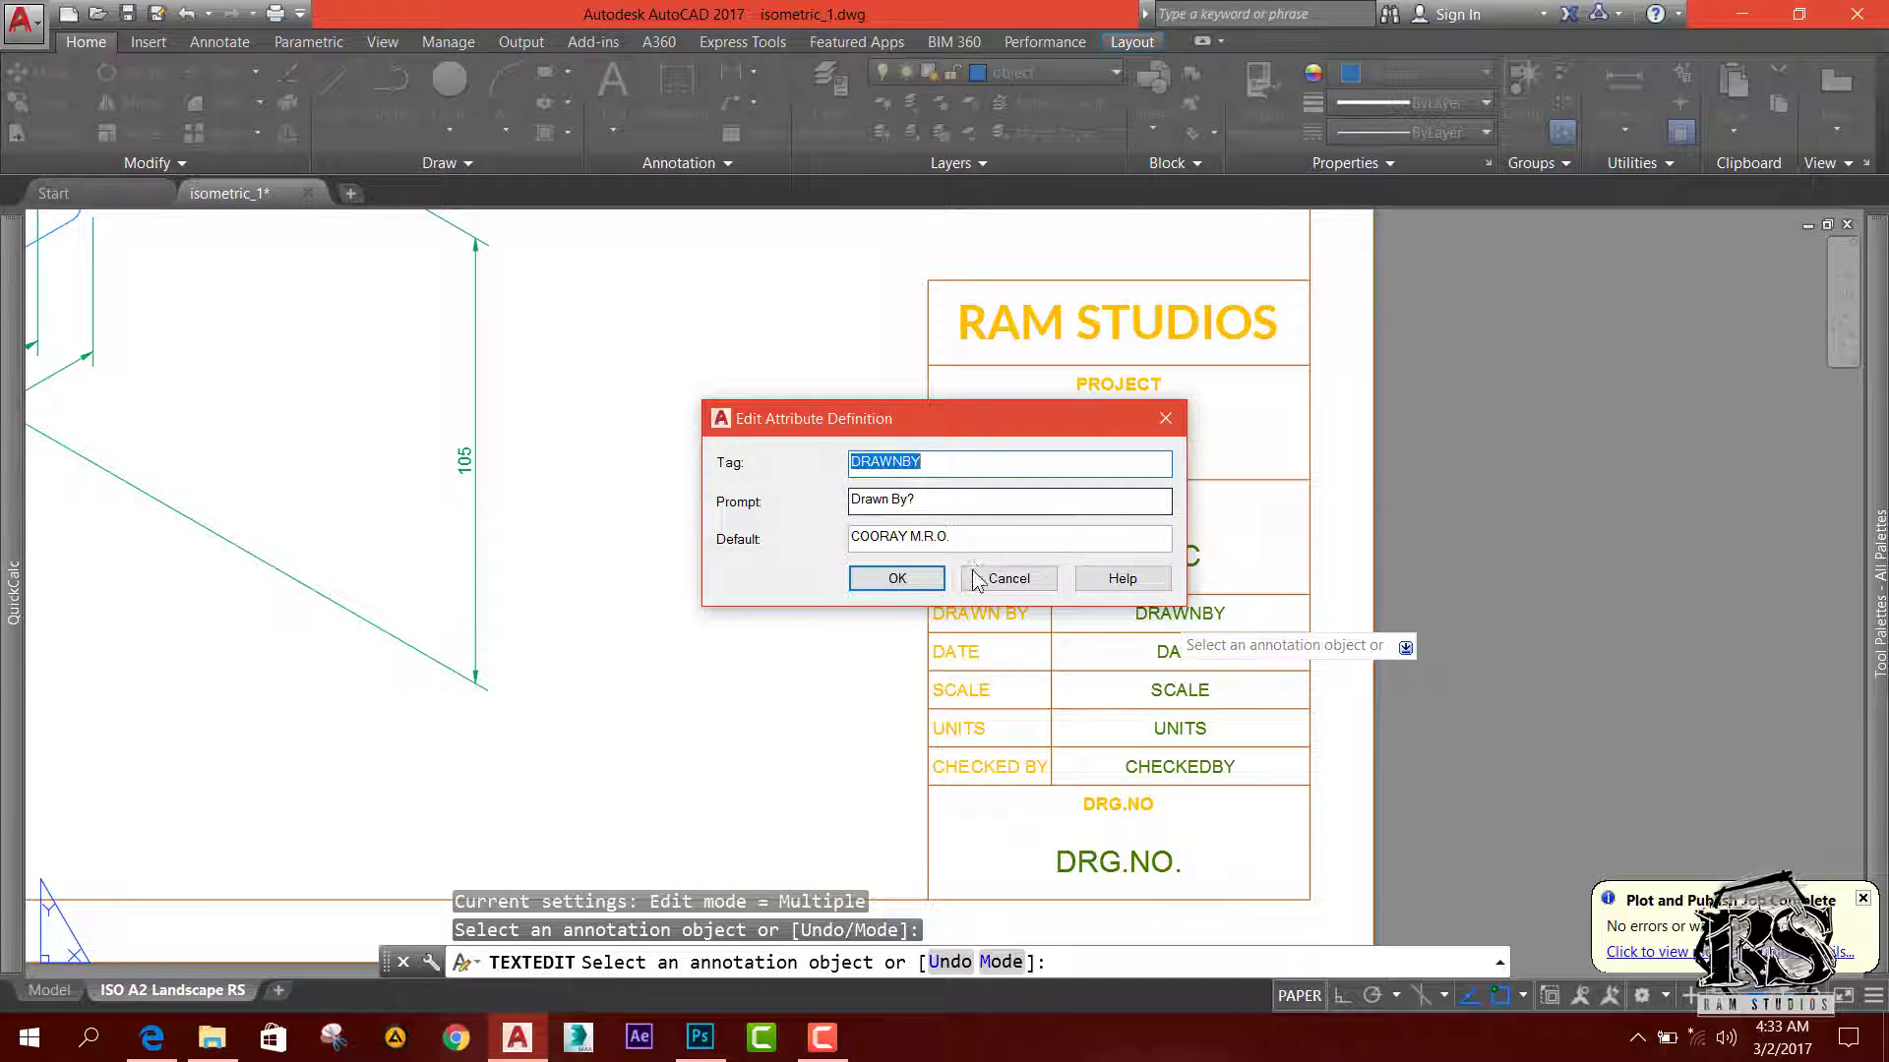
{"action": "type", "text": "DRAWNBY"}
{"action": "left_click", "coordinate": [981, 544]}
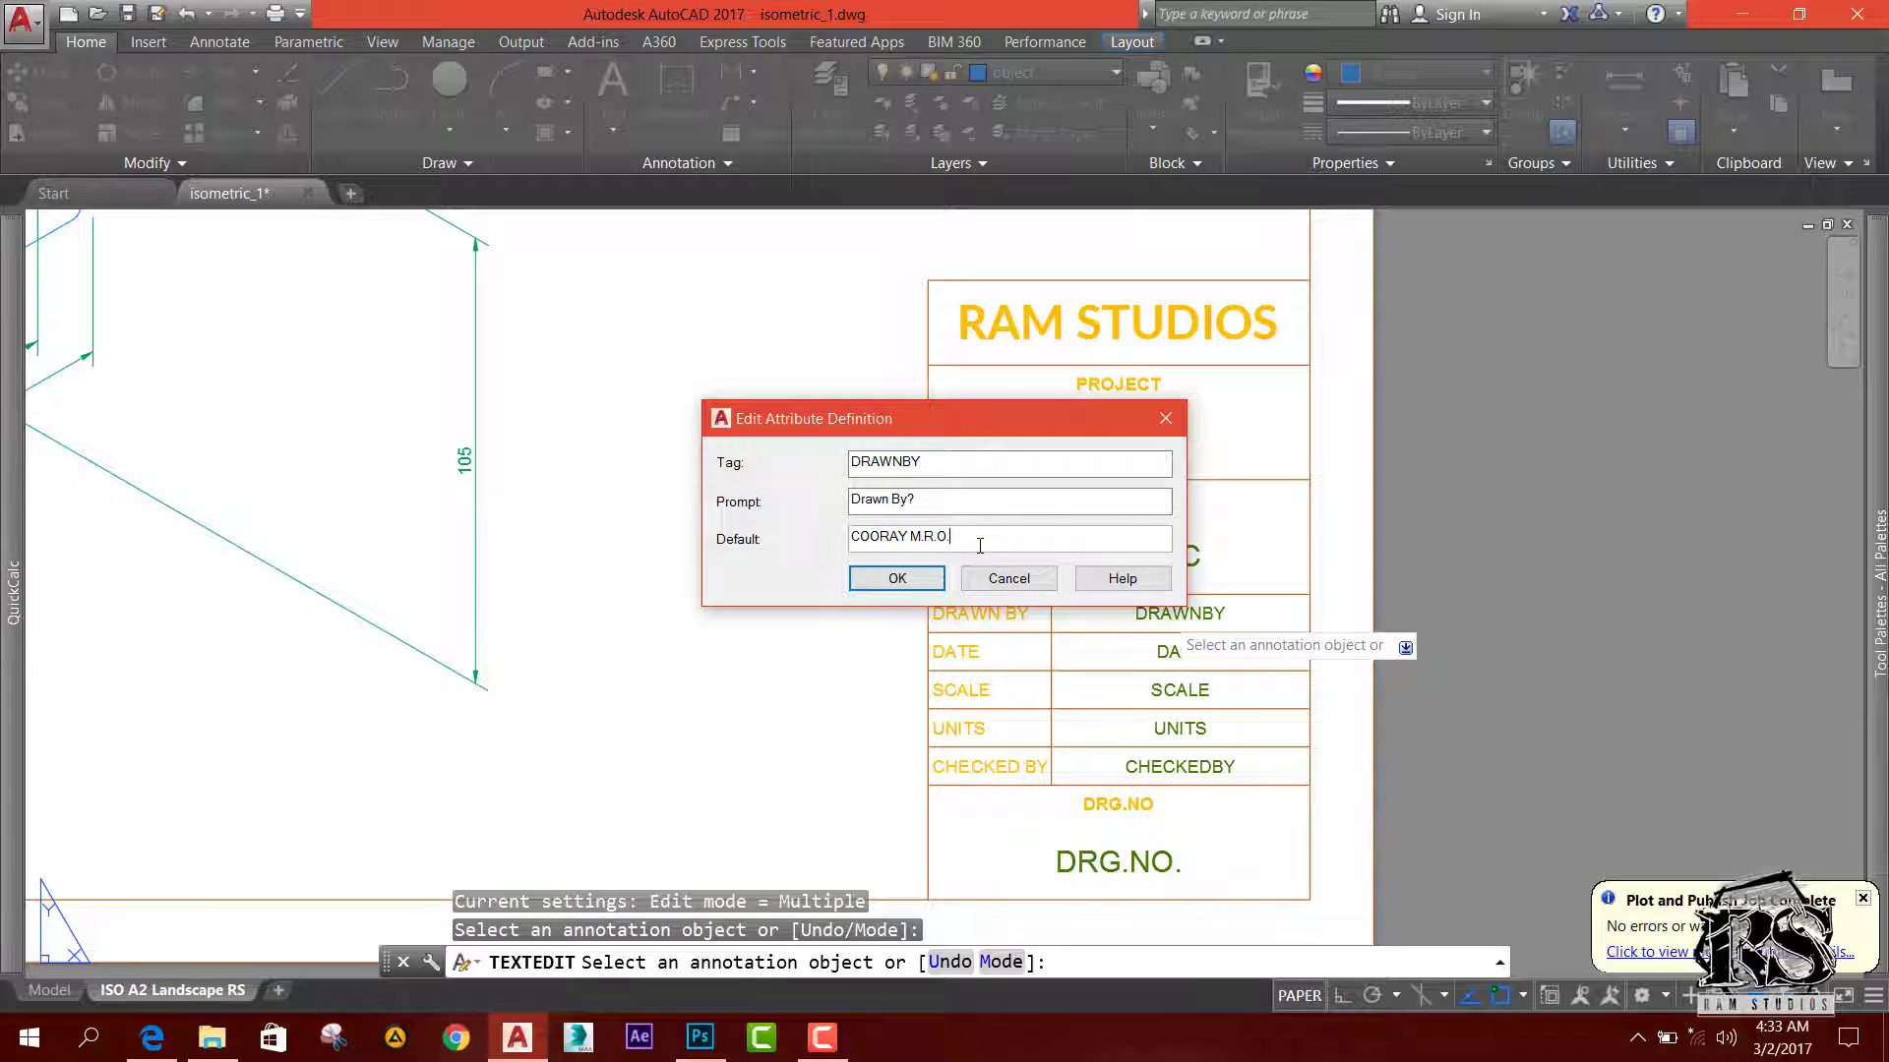
{"action": "left_click_drag", "start_coordinate": [980, 545], "coordinate": [828, 544]}
{"action": "left_click", "coordinate": [905, 587]}
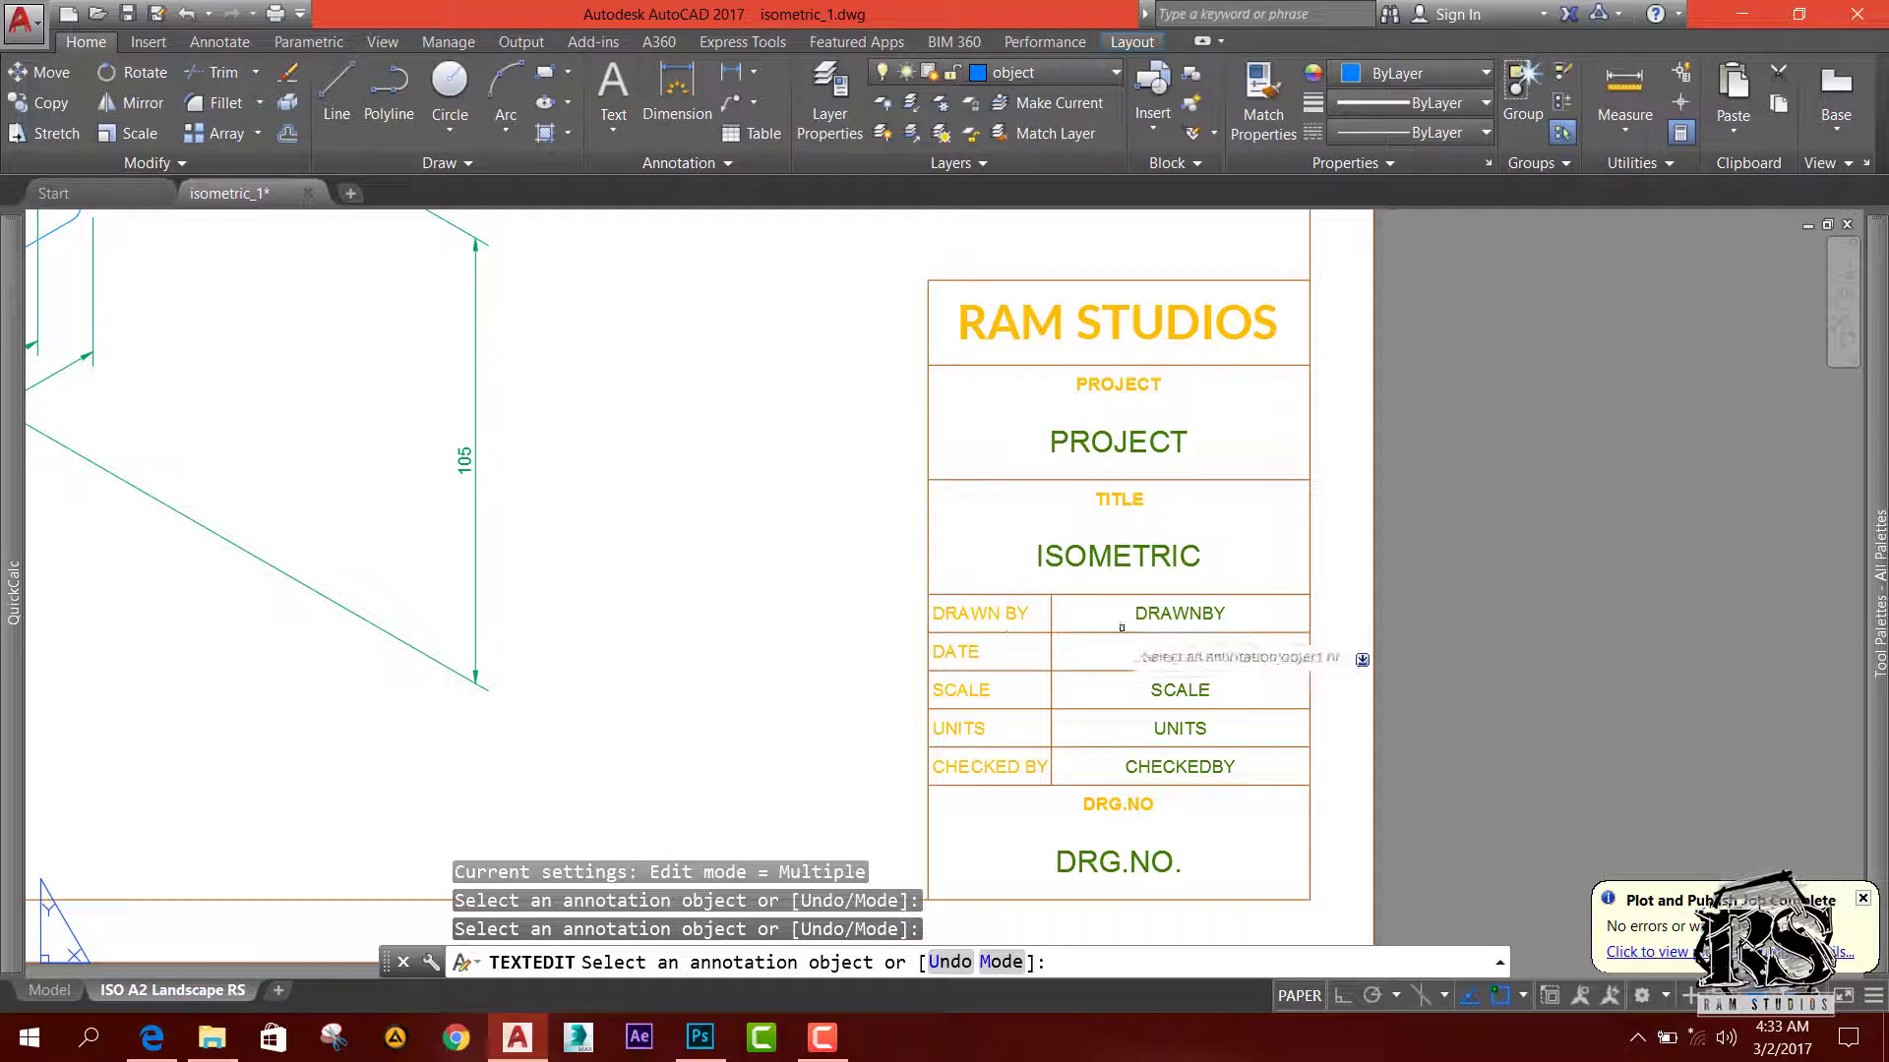
Step: Recheck the DRAWNBY and ISOMETRIC attribute definitions without changes
{"action": "left_click", "coordinate": [1171, 617]}
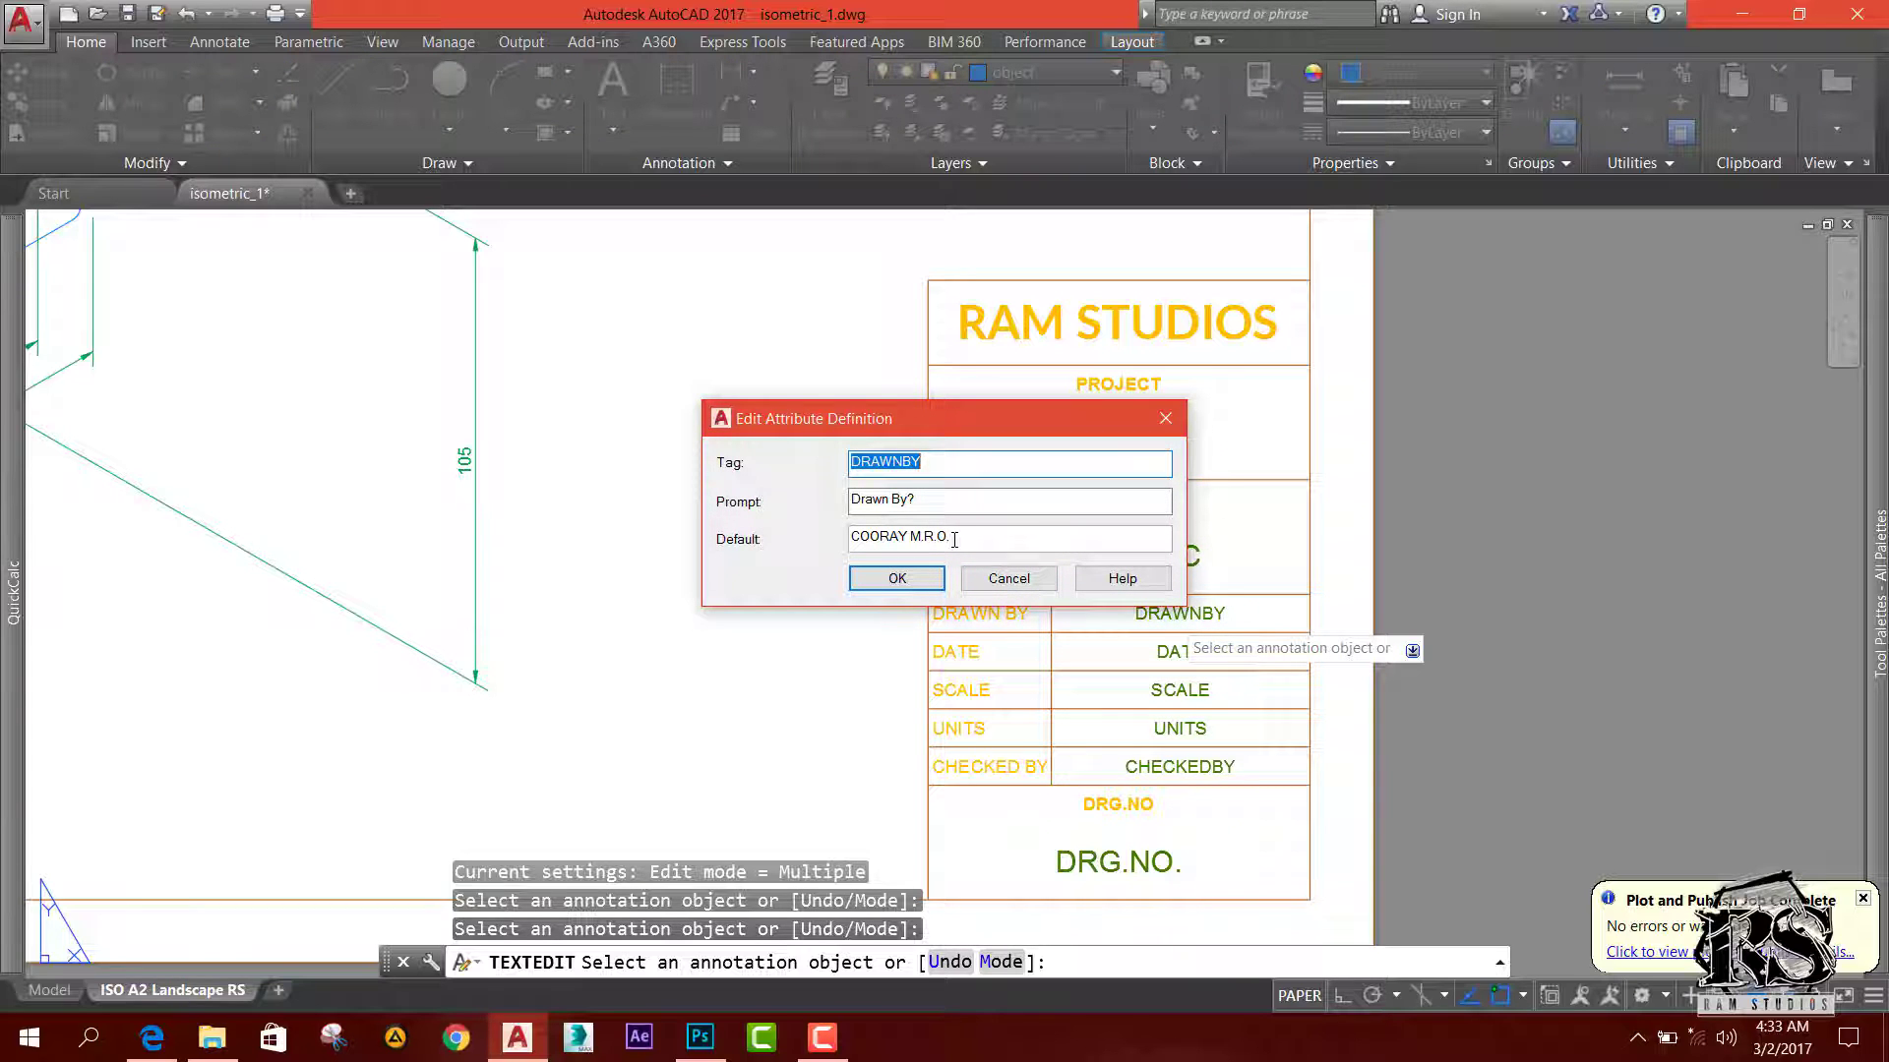
{"action": "mouse_move", "coordinate": [978, 428]}
{"action": "left_mouse_down"}
{"action": "mouse_move", "coordinate": [522, 409]}
{"action": "mouse_move", "coordinate": [883, 351]}
{"action": "left_mouse_up"}
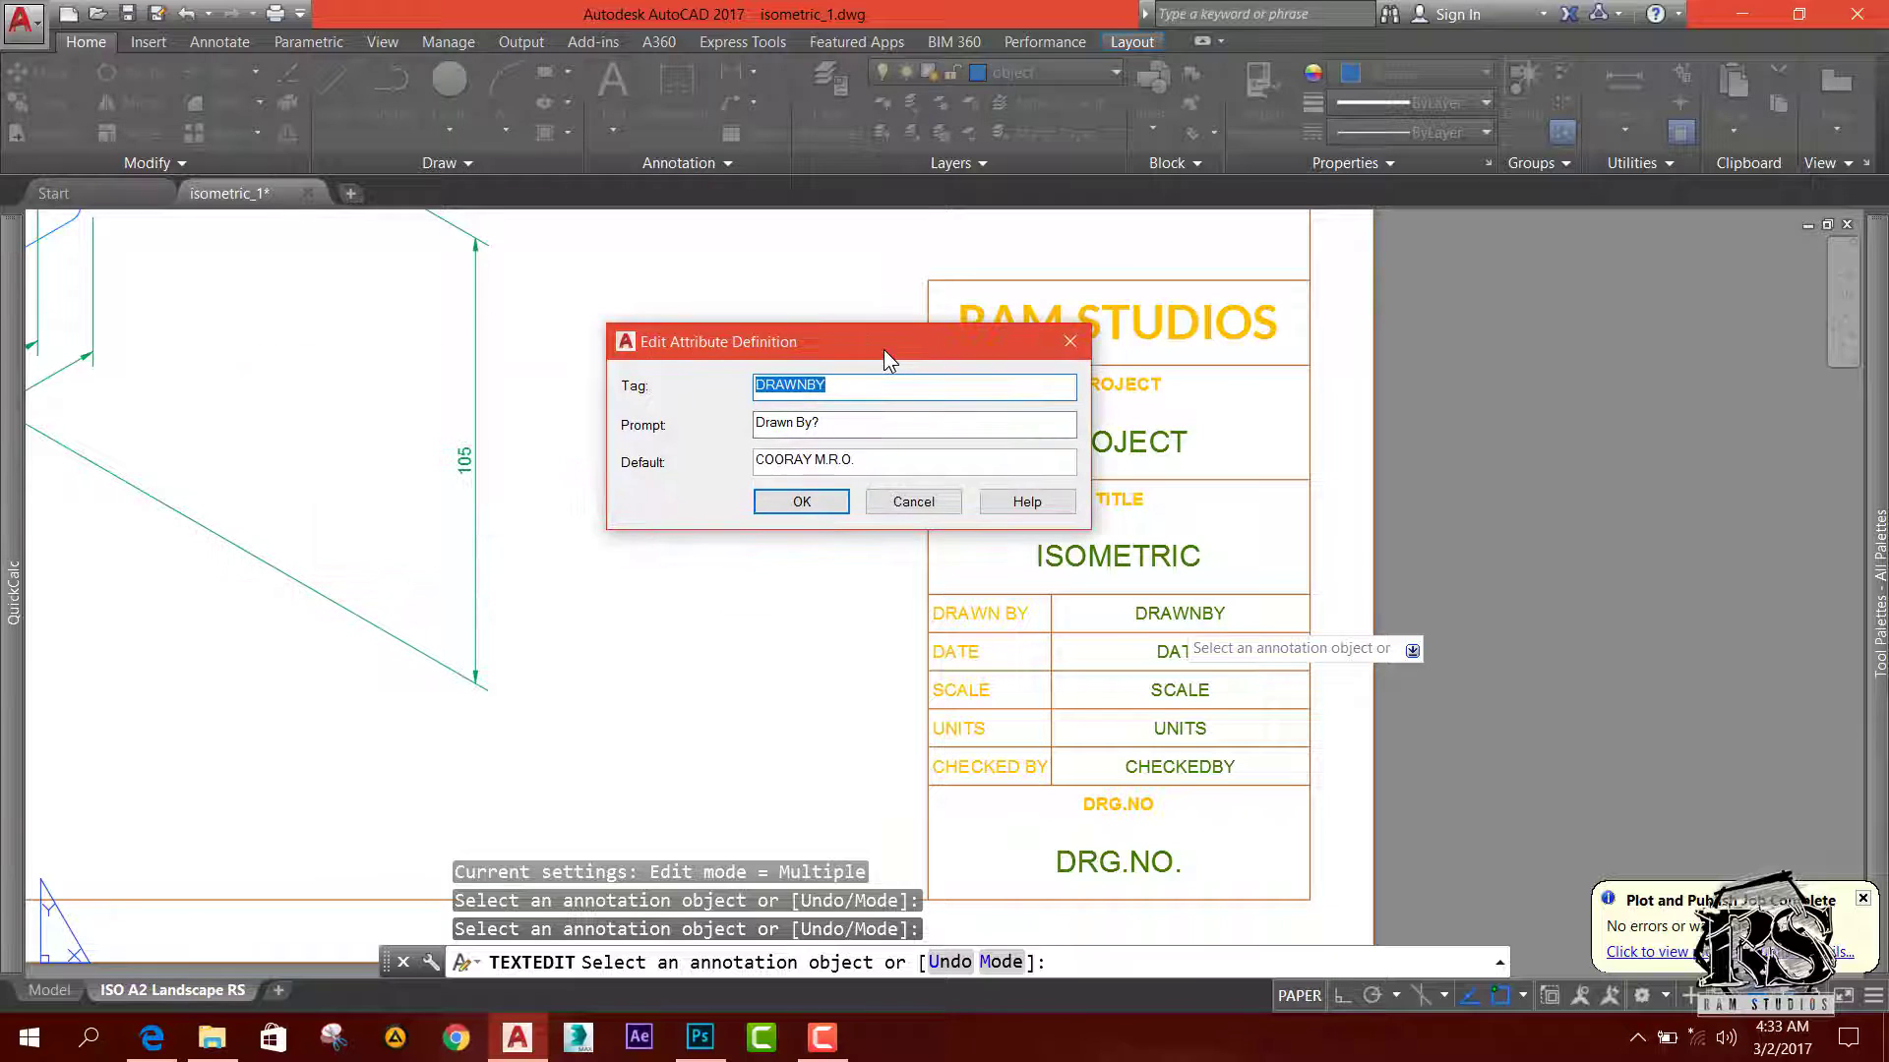
{"action": "key", "text": "Return"}
{"action": "left_click", "coordinate": [1119, 557]}
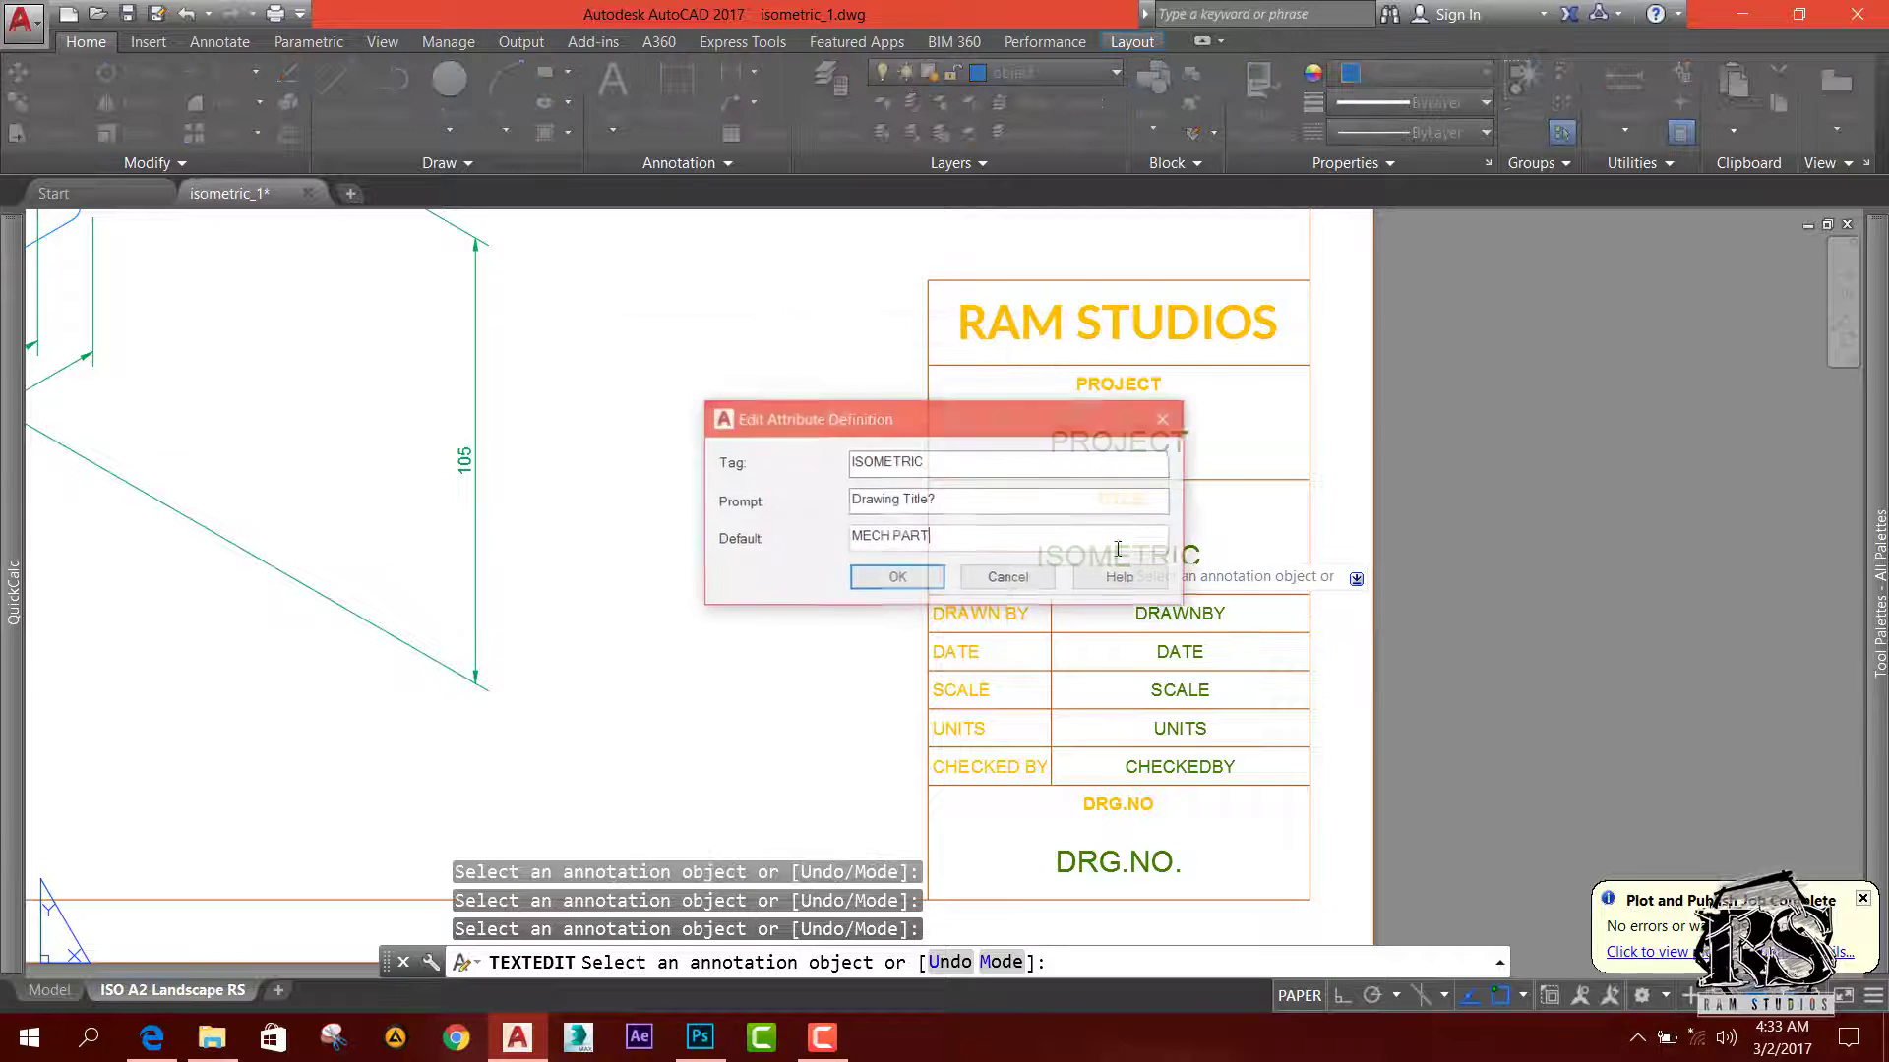
{"action": "left_click", "coordinate": [1043, 587]}
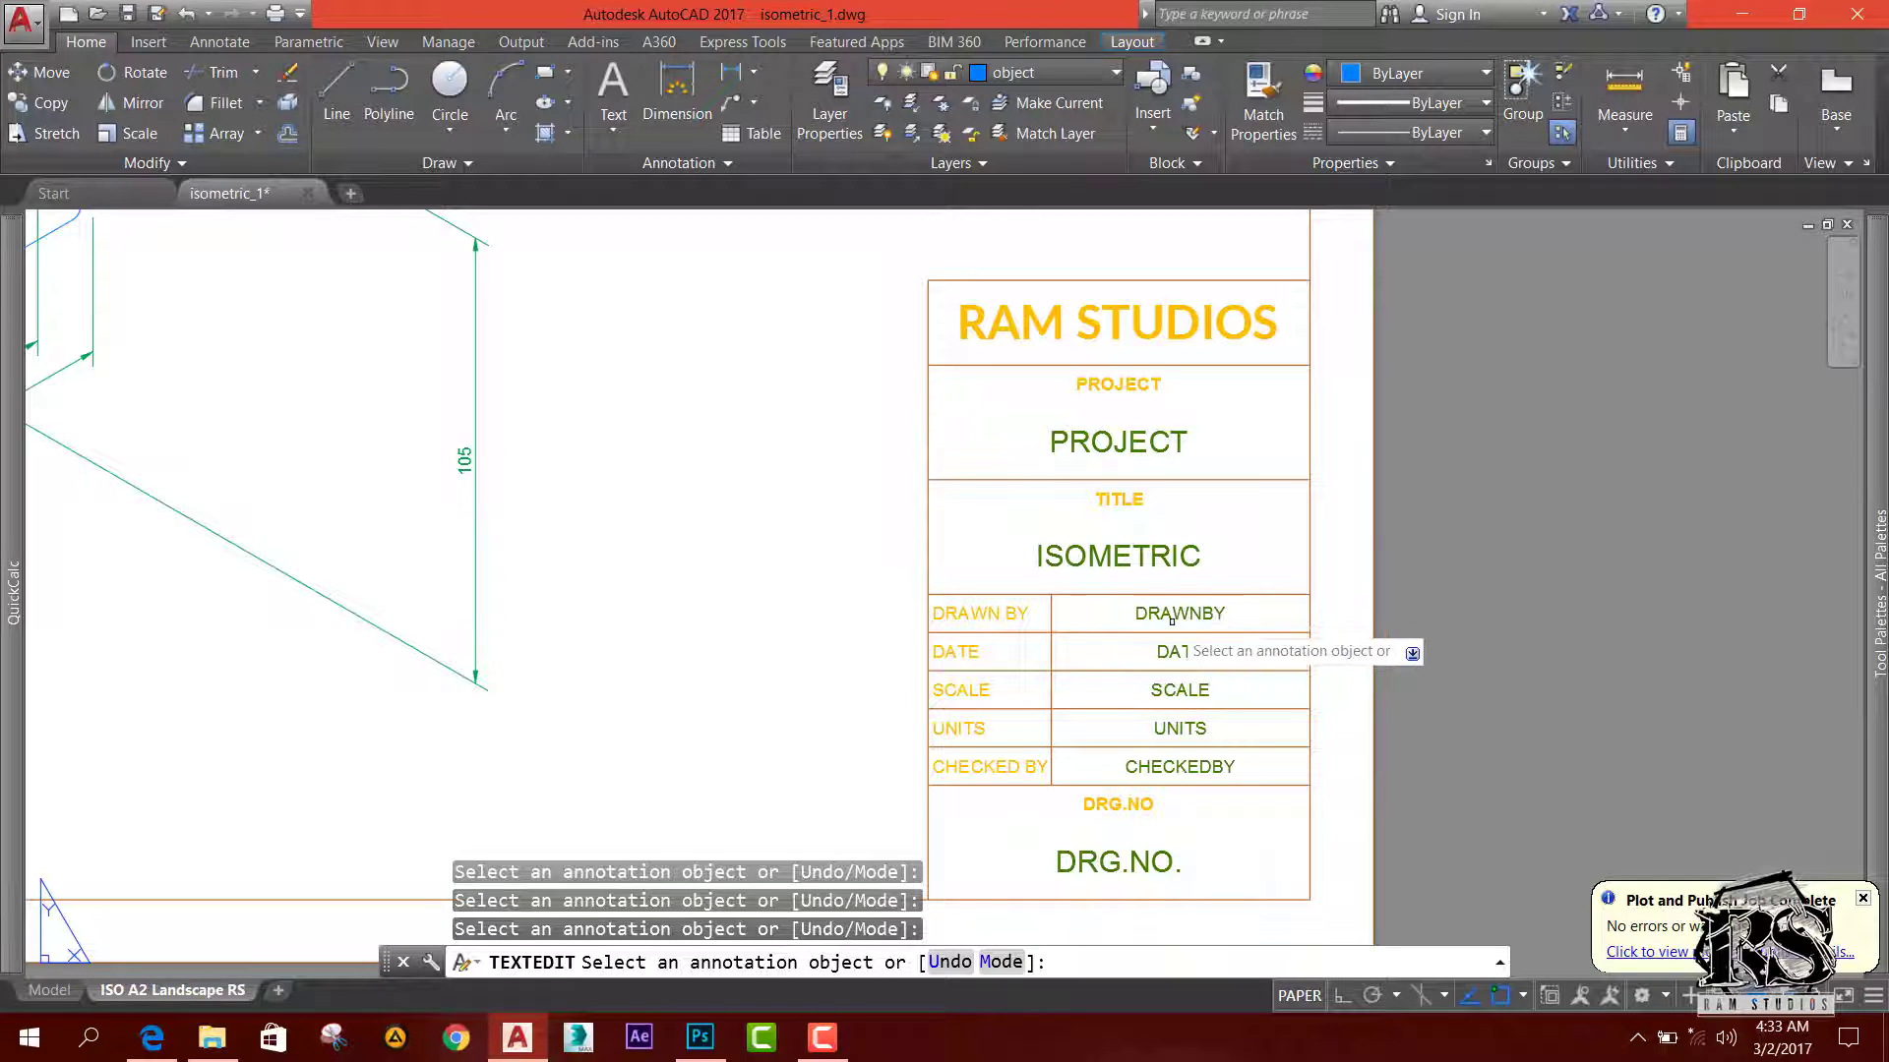
Step: Change the drawing number tag to DRG.NO.001, then bring up the CHECKEDBY definition
{"action": "left_click", "coordinate": [1118, 857]}
{"action": "type", "text": "DRG.NO.001"}
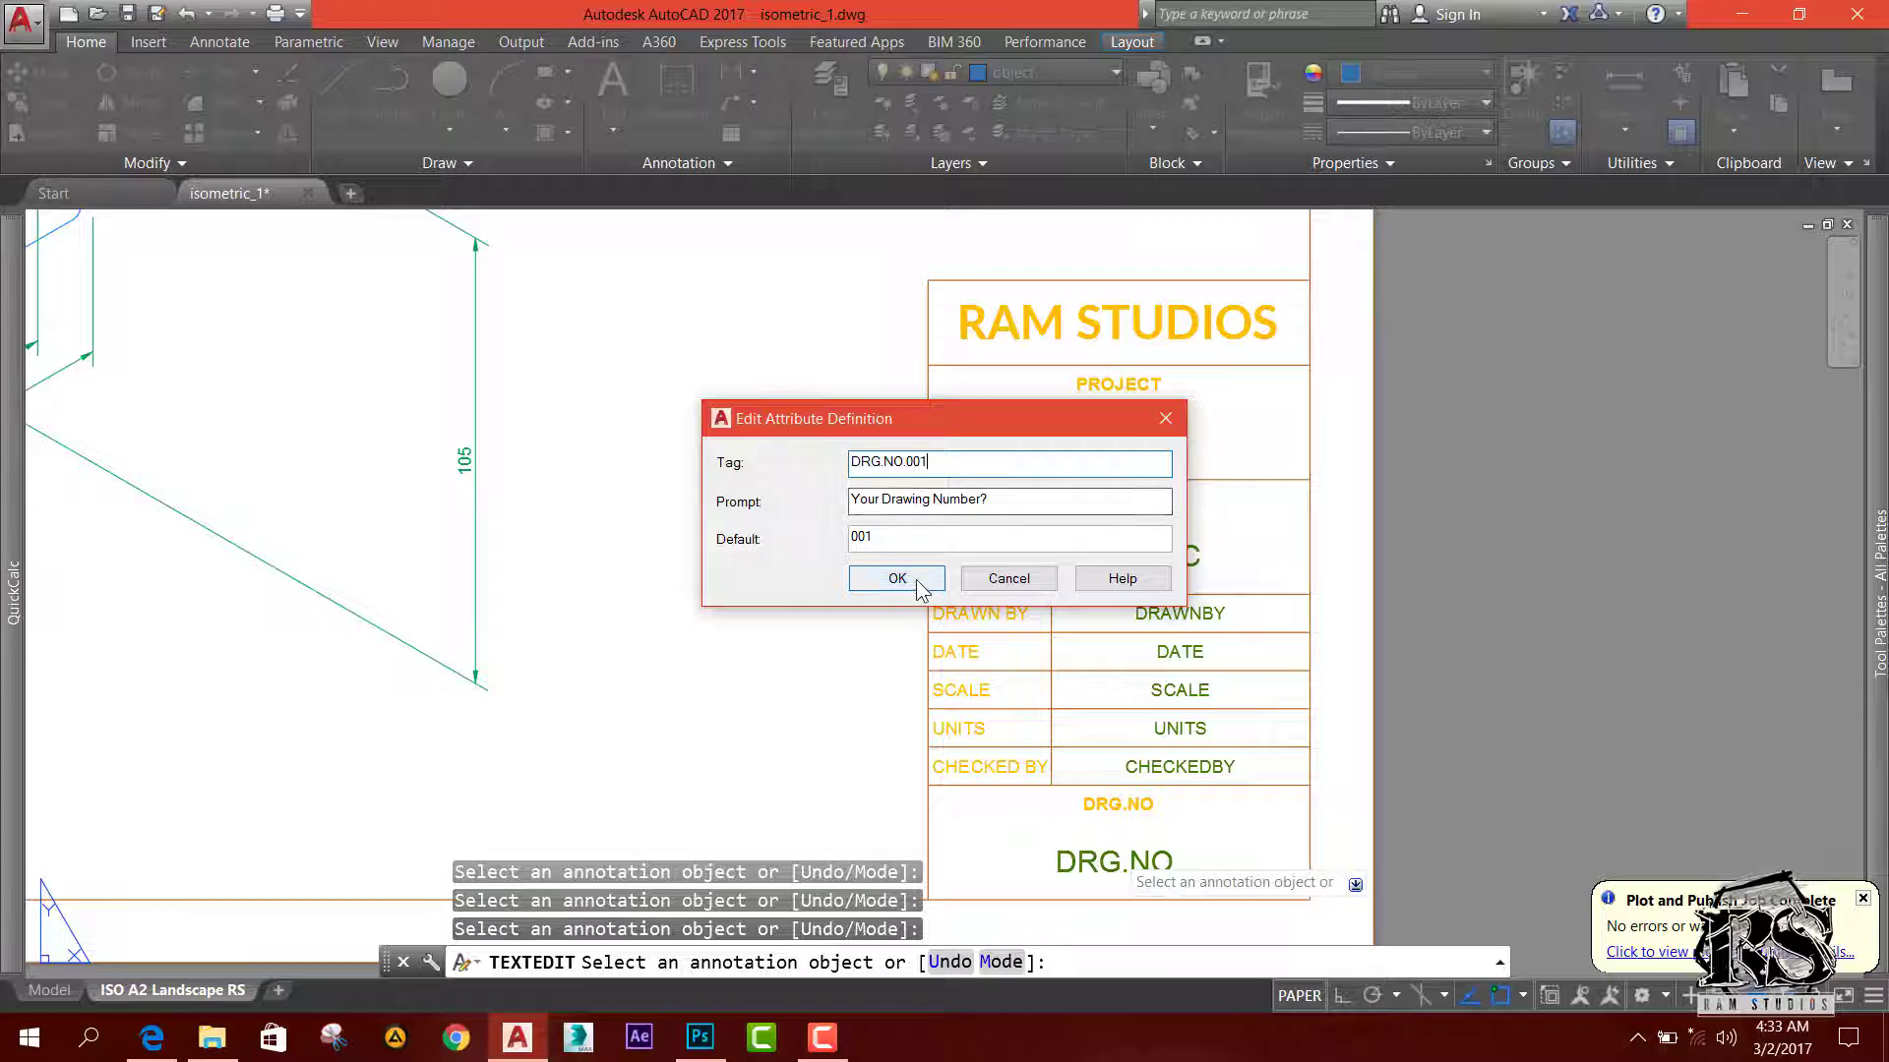
{"action": "left_click", "coordinate": [897, 579]}
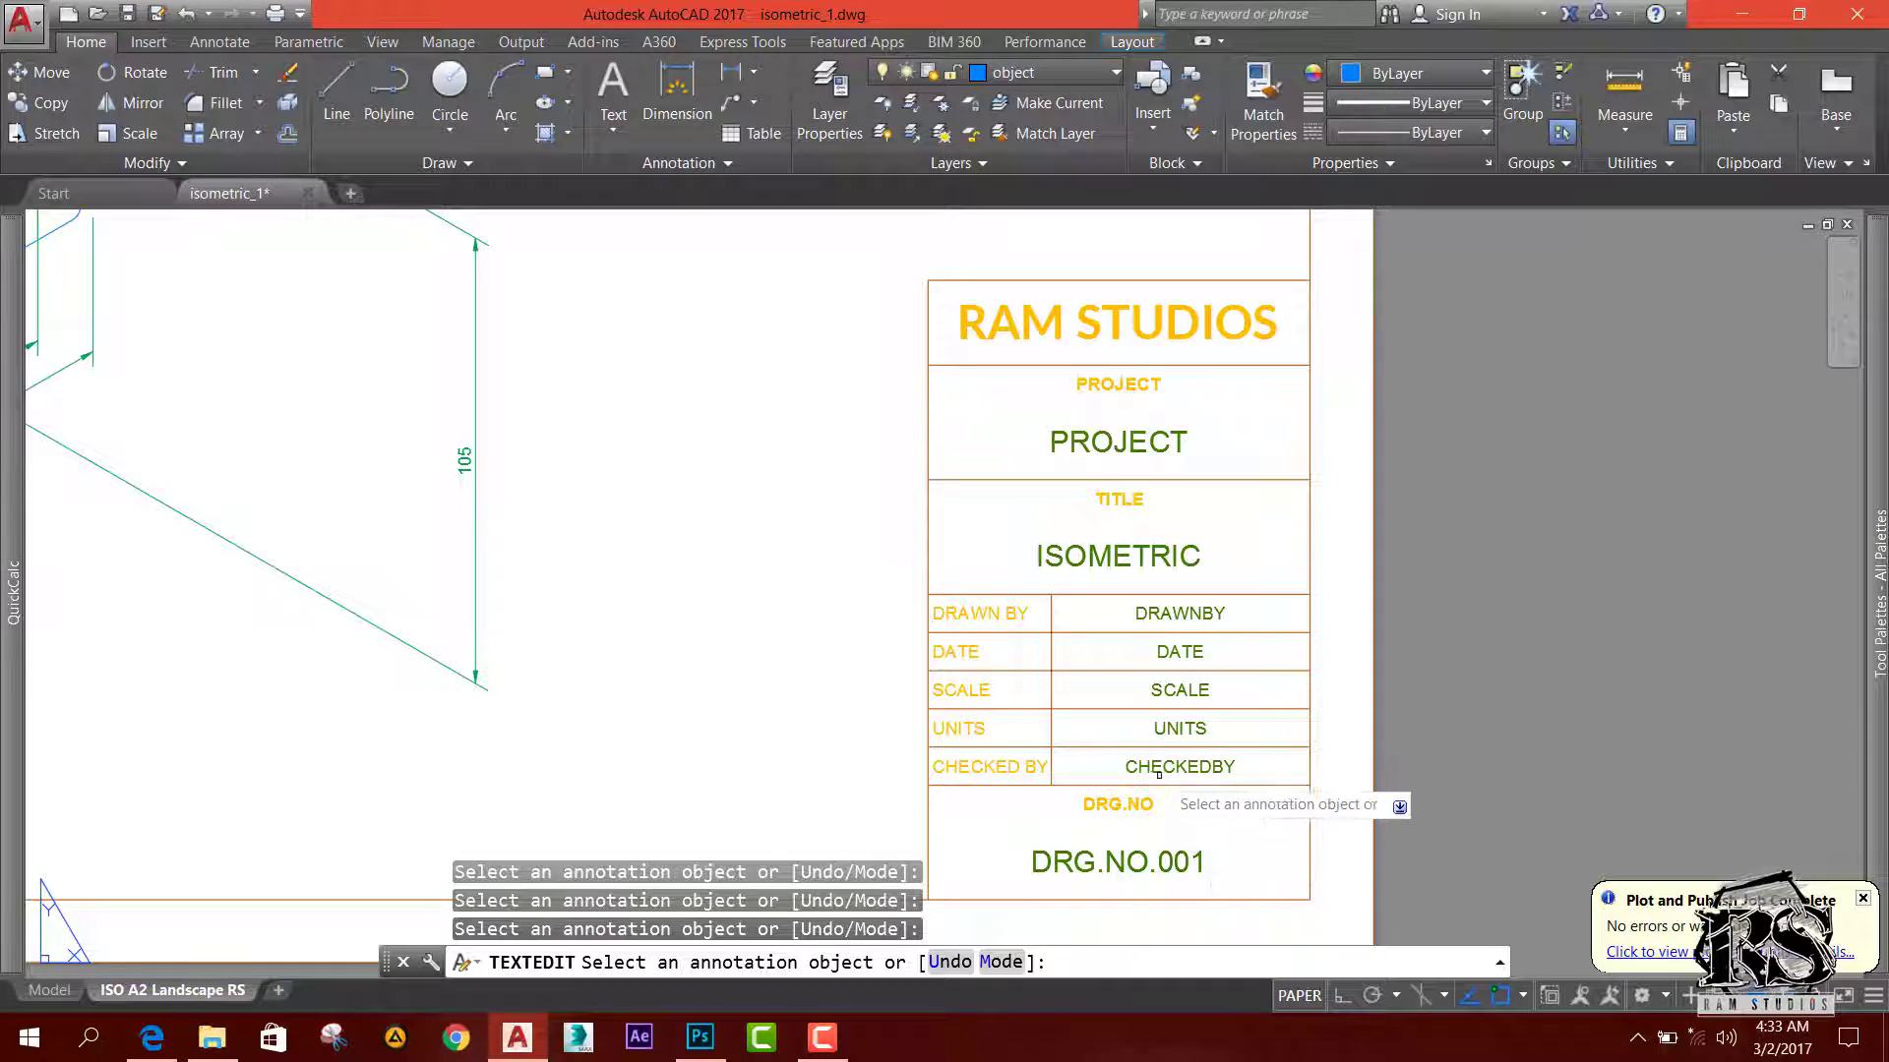
{"action": "left_click", "coordinate": [1164, 768]}
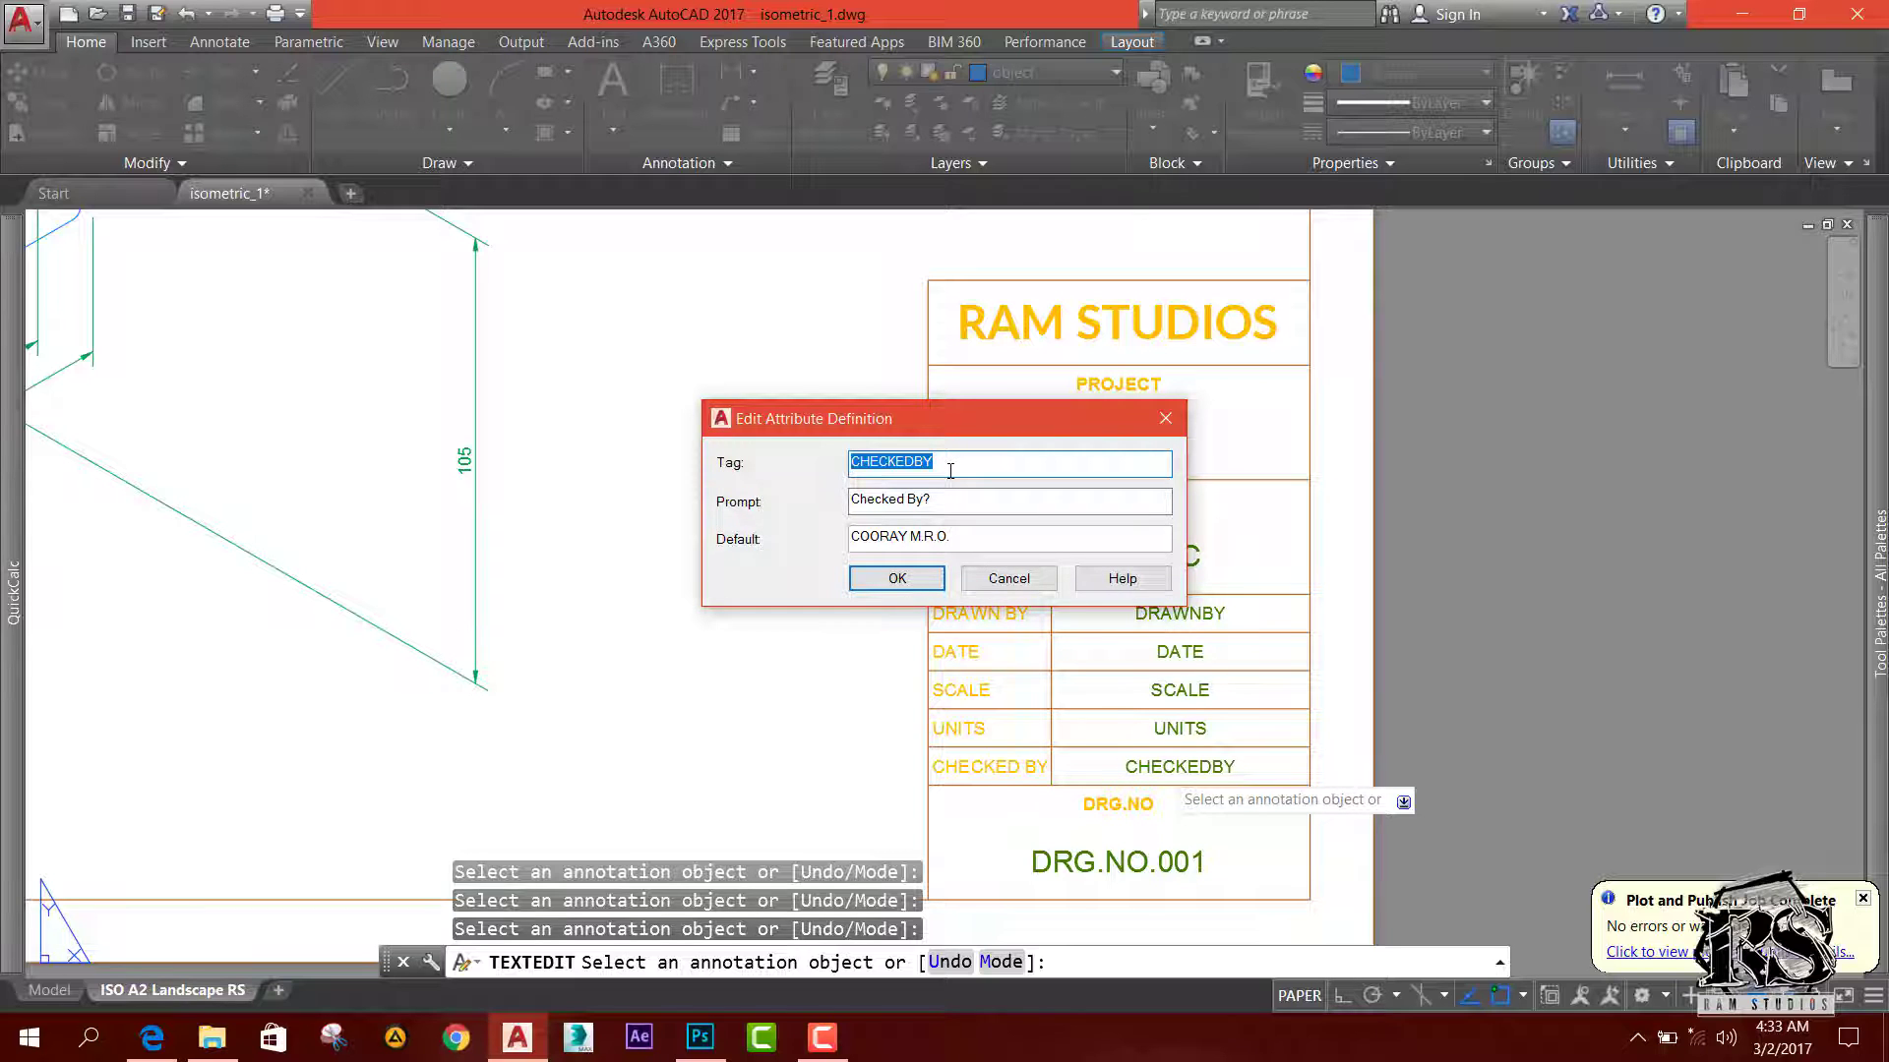
Step: Leave CHECKED BY unchanged and set the UNITS field to MILIMETERS
{"action": "left_click", "coordinate": [1007, 577]}
{"action": "left_click", "coordinate": [1175, 730]}
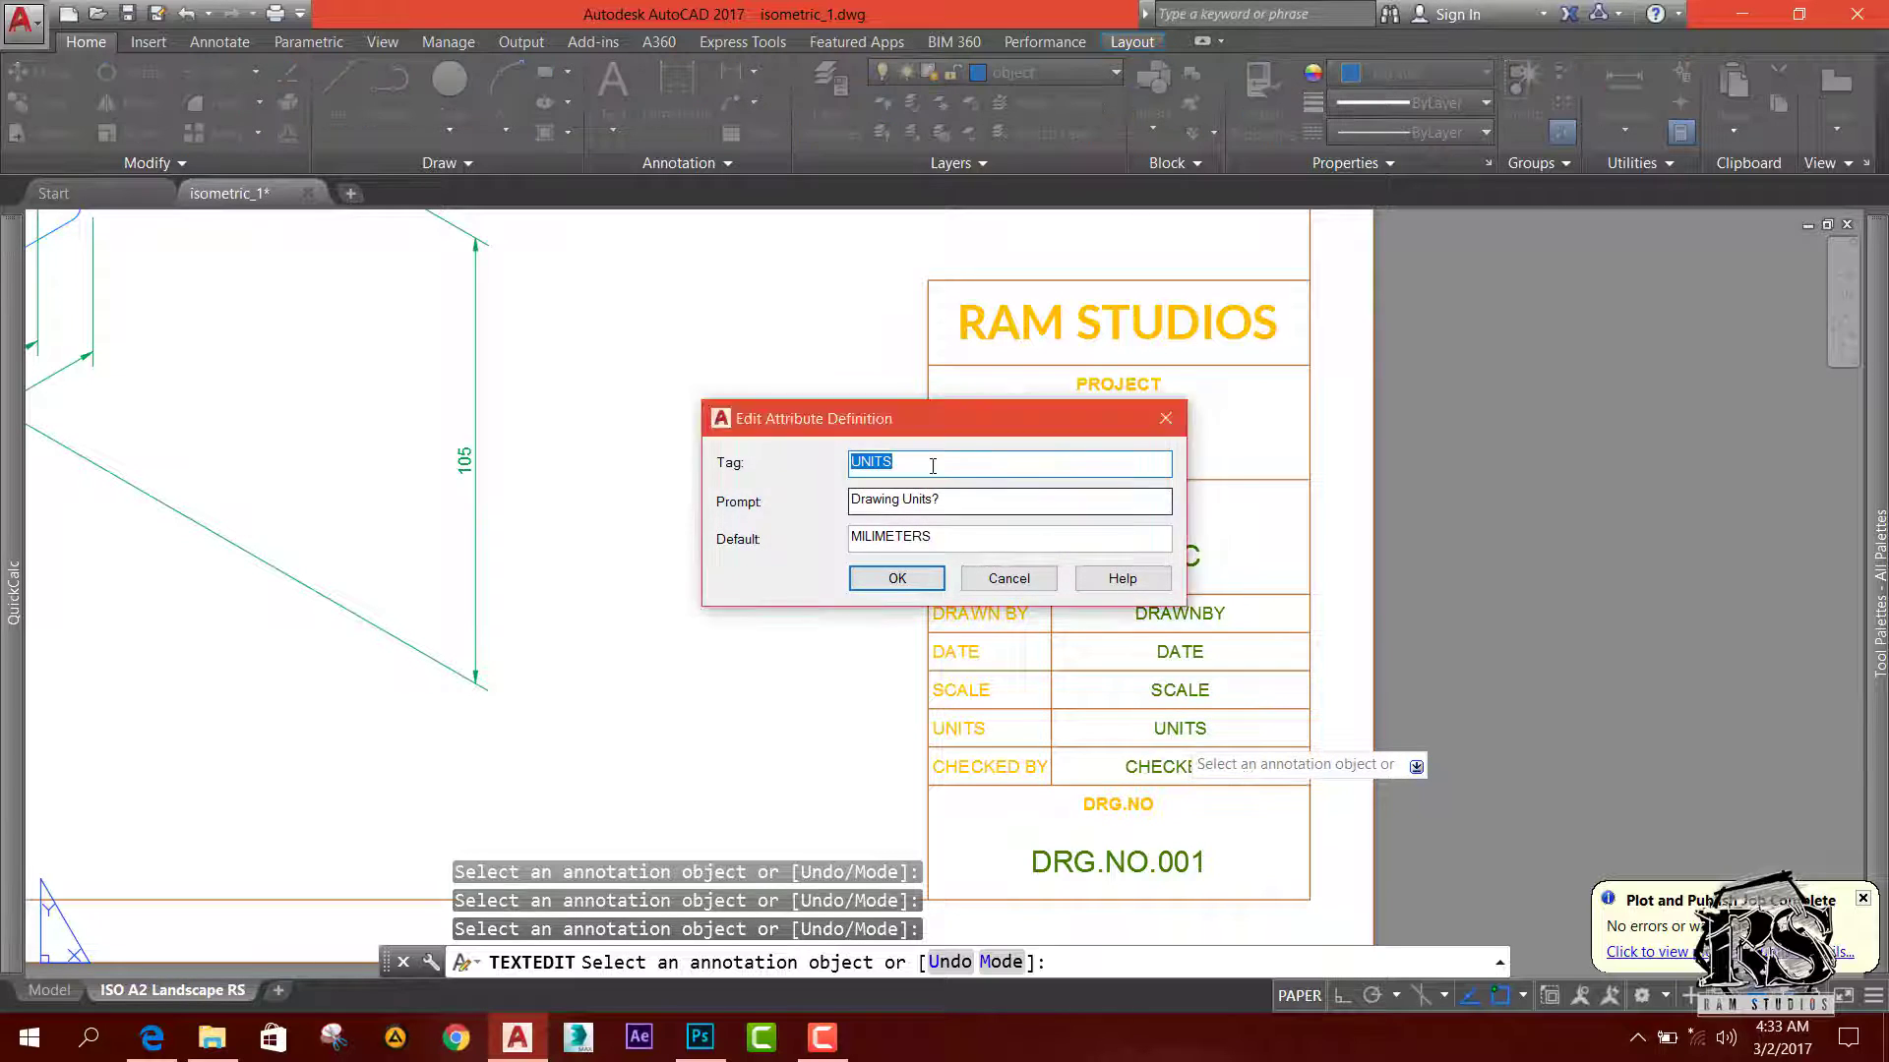
{"action": "type", "text": "MILIMETER"}
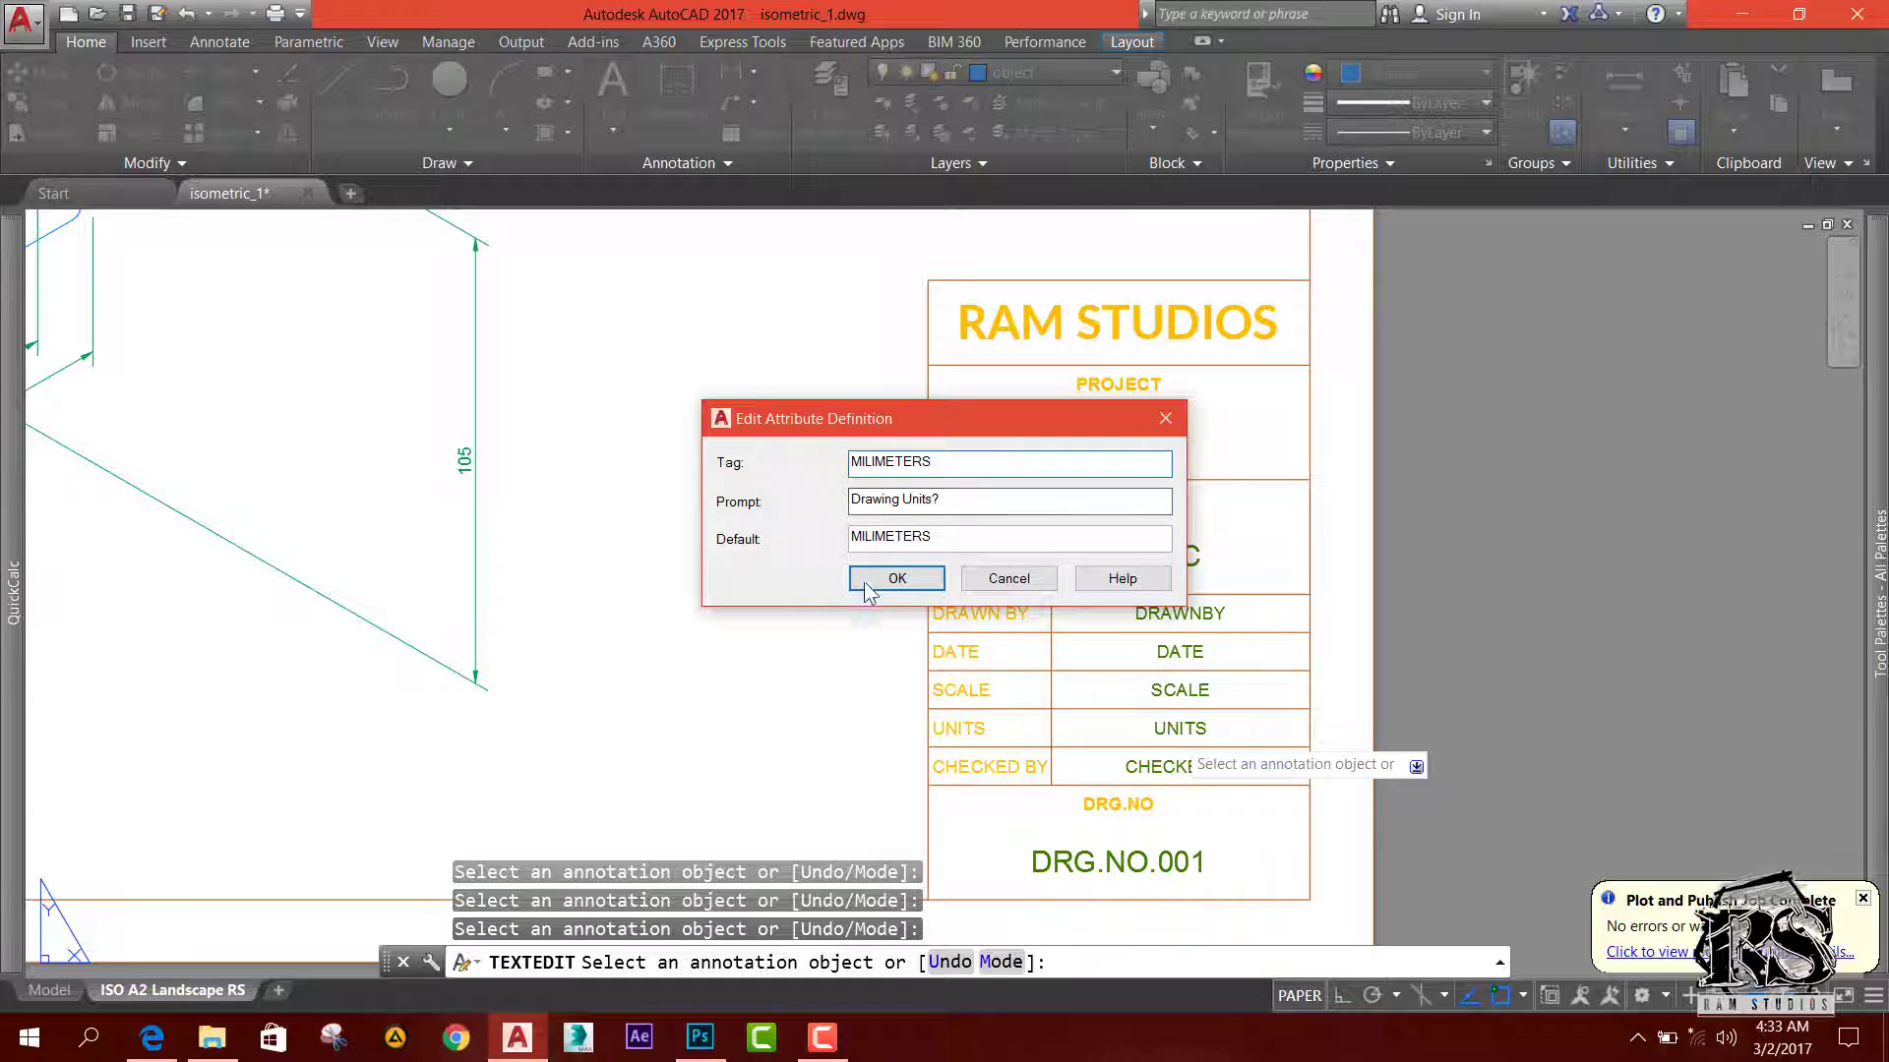
{"action": "left_click", "coordinate": [896, 578]}
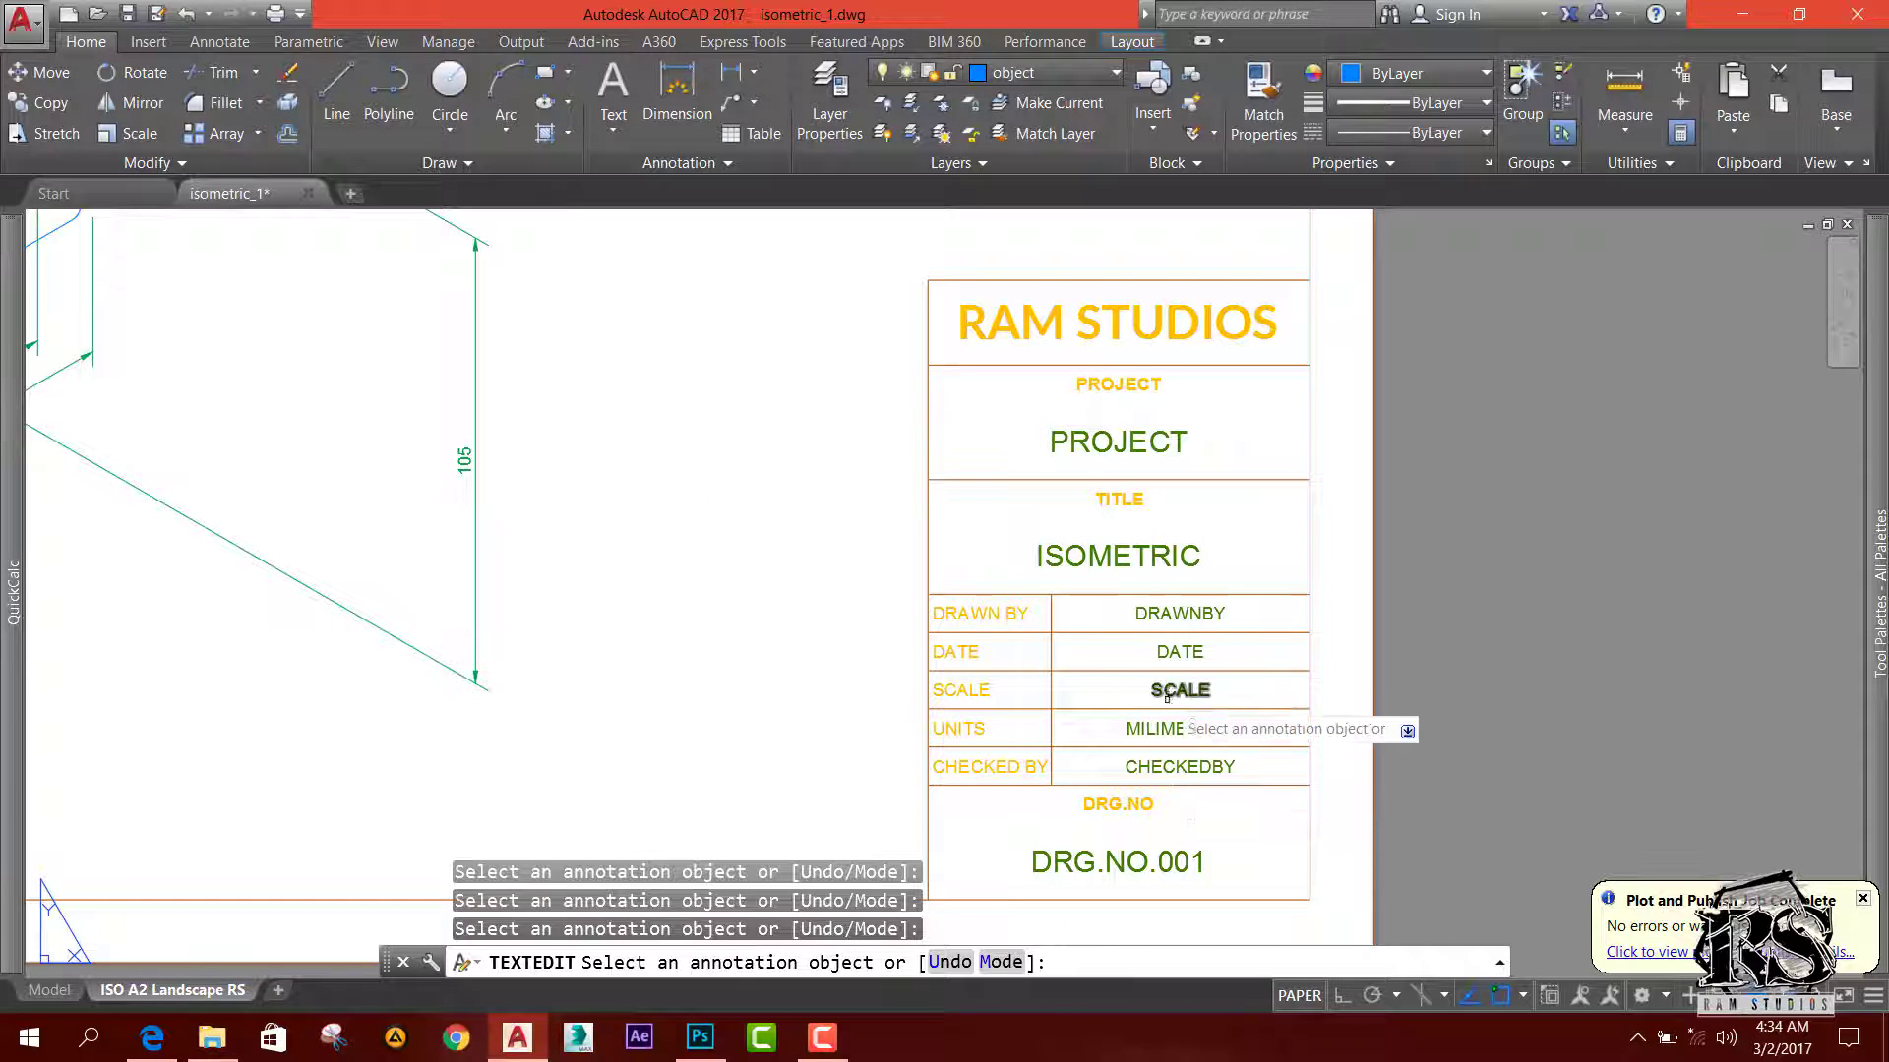
Step: Set the SCALE field to 1:1 using its default value
{"action": "left_click", "coordinate": [1178, 692]}
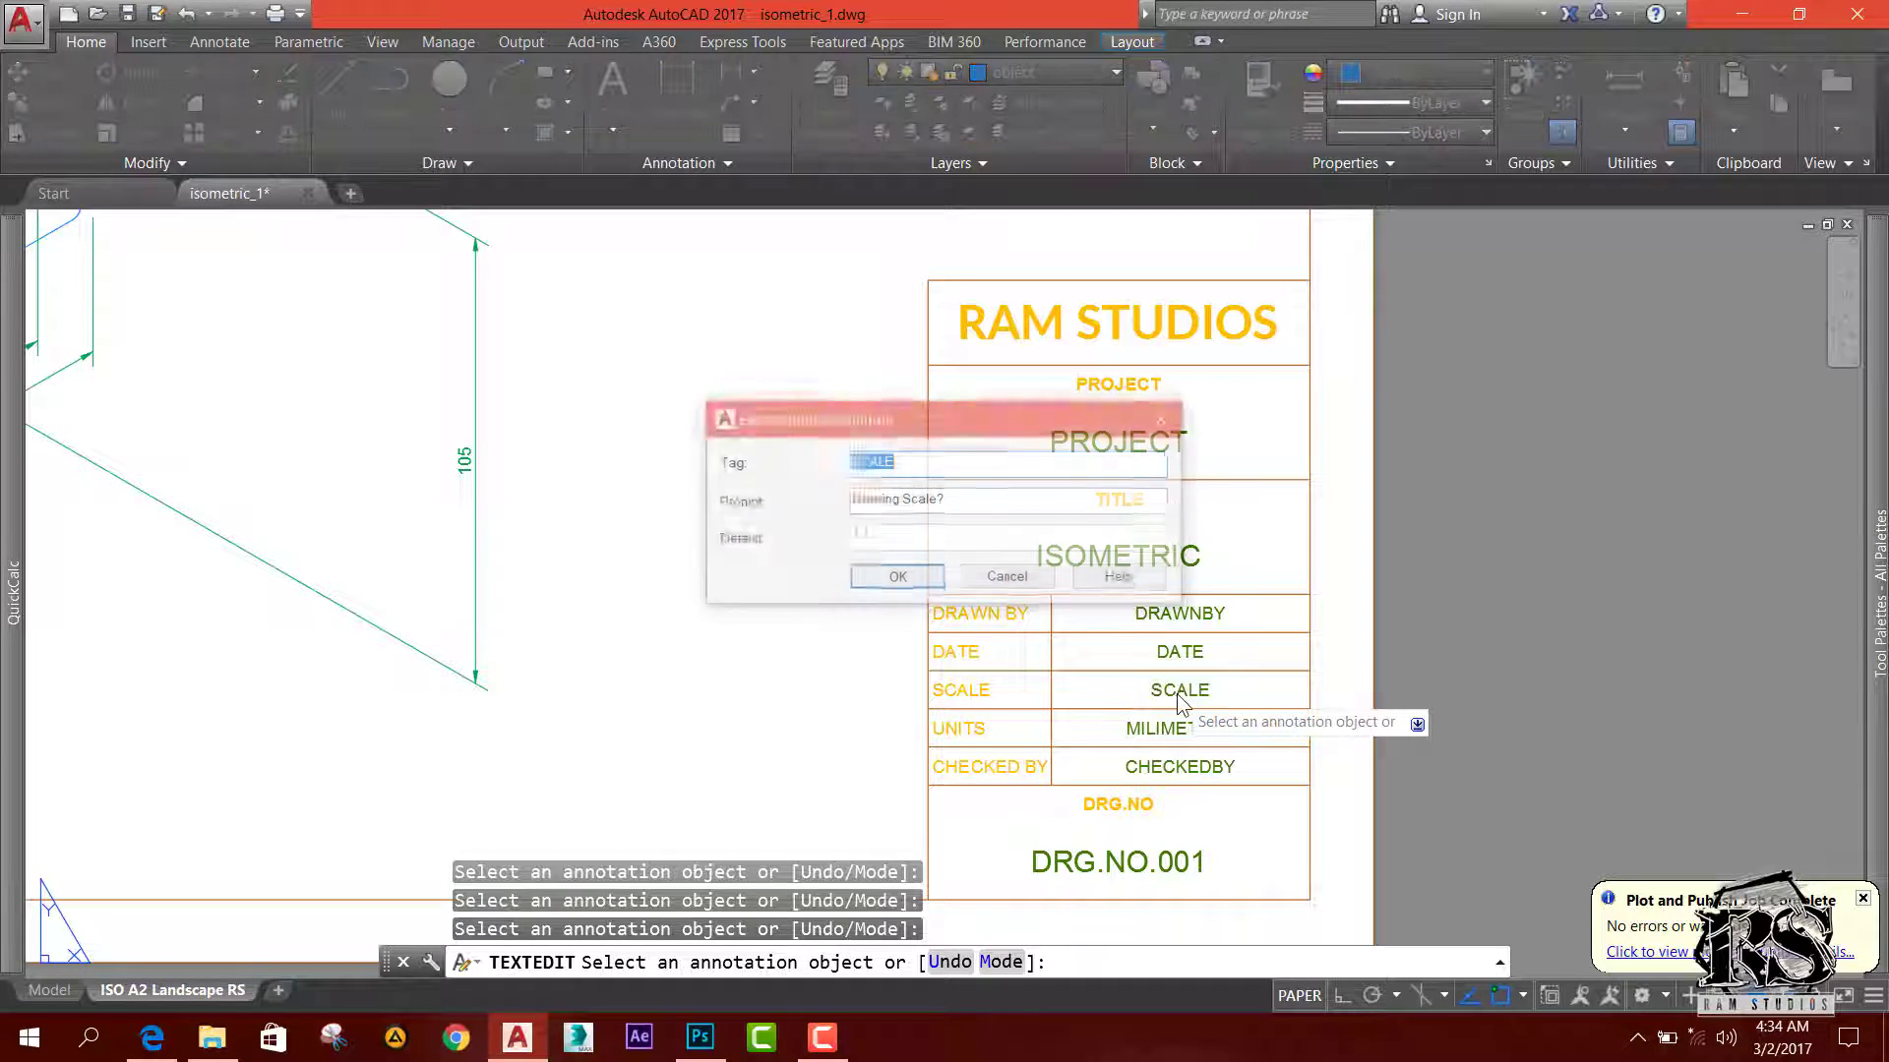
{"action": "left_click", "coordinate": [856, 537]}
{"action": "key", "text": "shift+Home"}
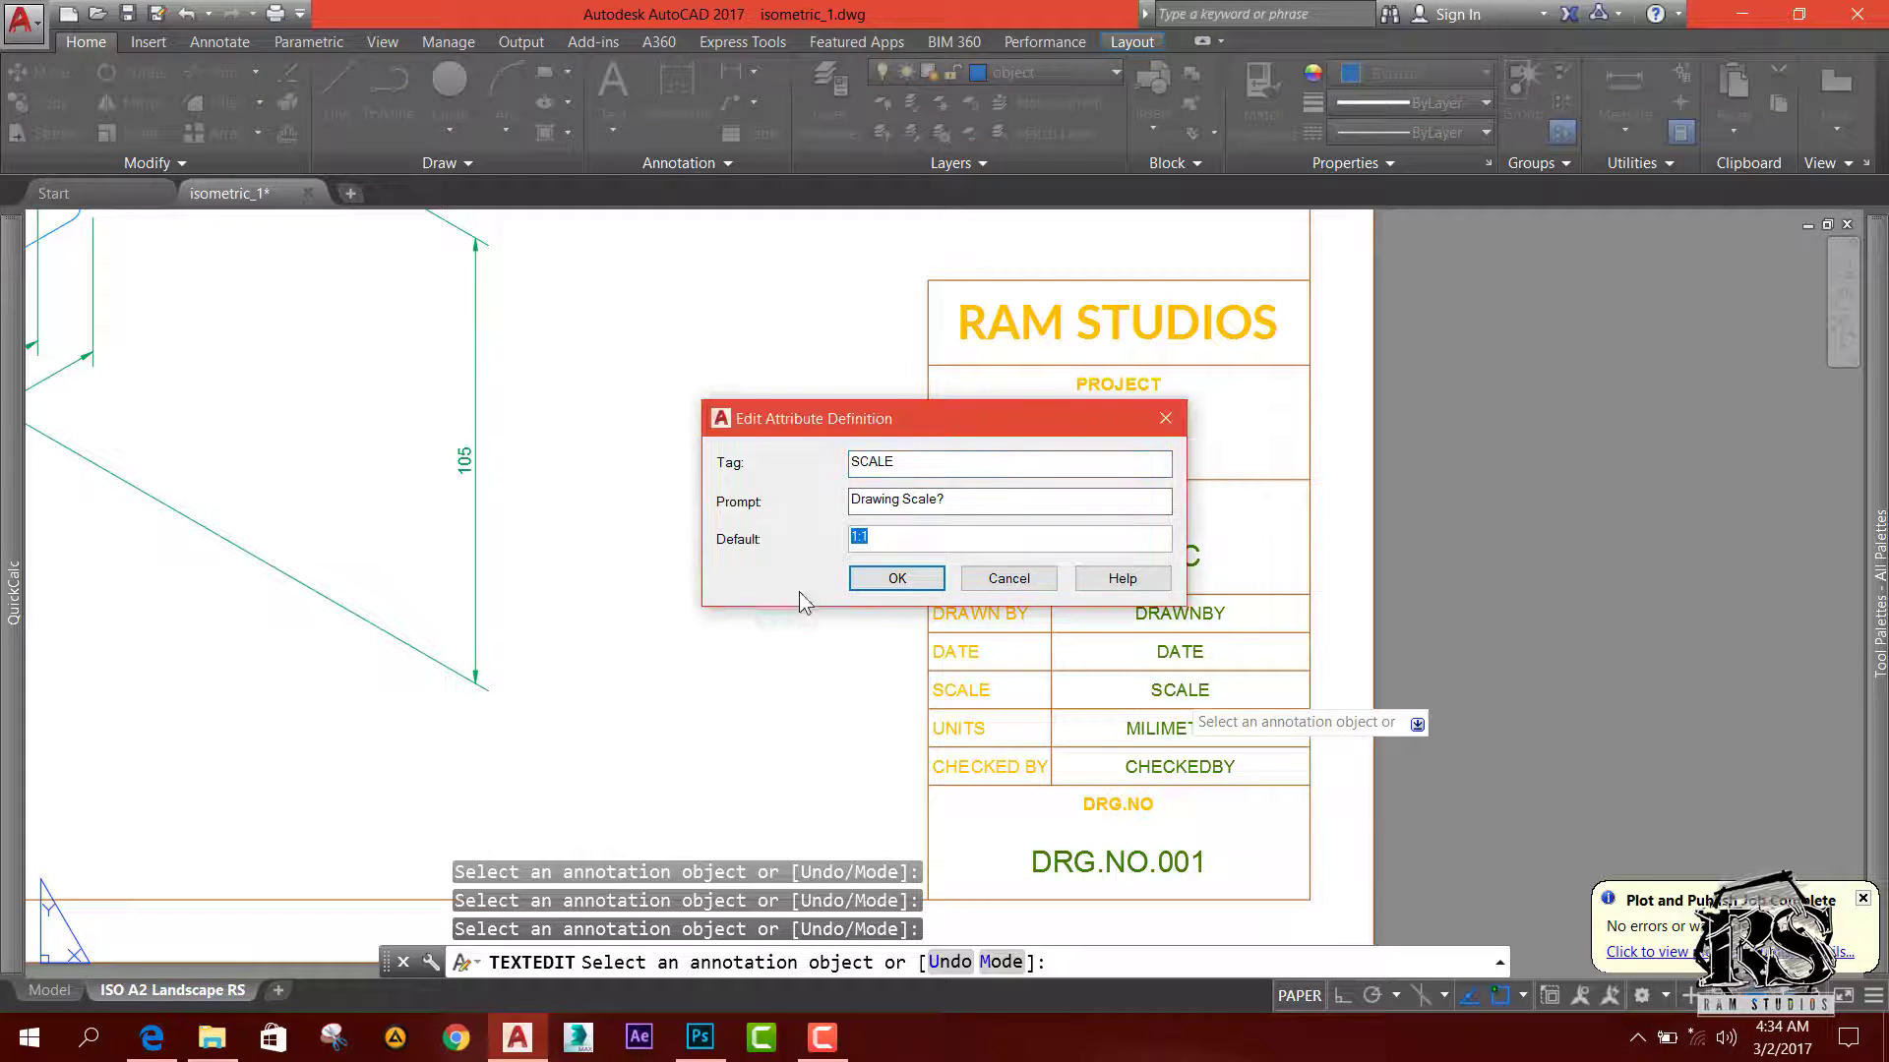
{"action": "key", "text": "ctrl+c"}
{"action": "key", "text": "shift+Tab"}
{"action": "key", "text": "shift+Tab"}
{"action": "key", "text": "ctrl+v"}
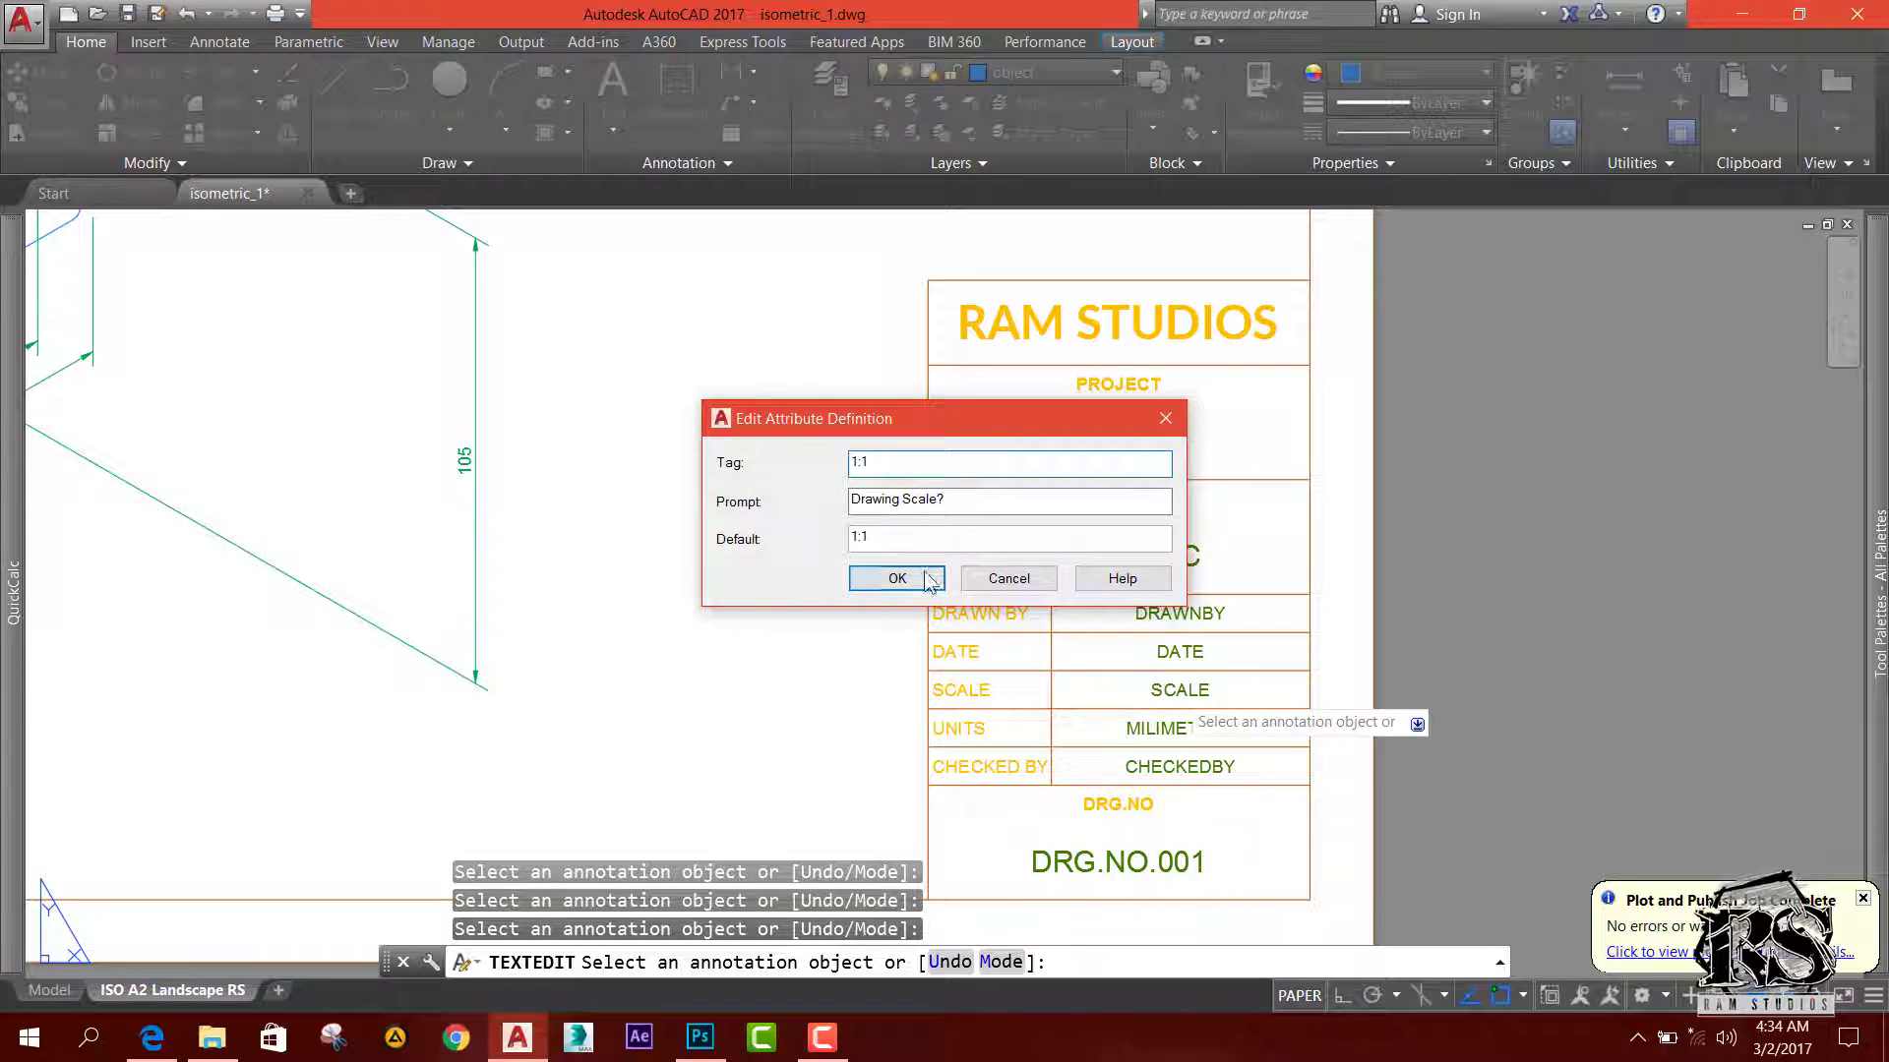
{"action": "left_click", "coordinate": [898, 579]}
Step: Set the DATE field to 02/03/2017
{"action": "left_click", "coordinate": [1180, 652]}
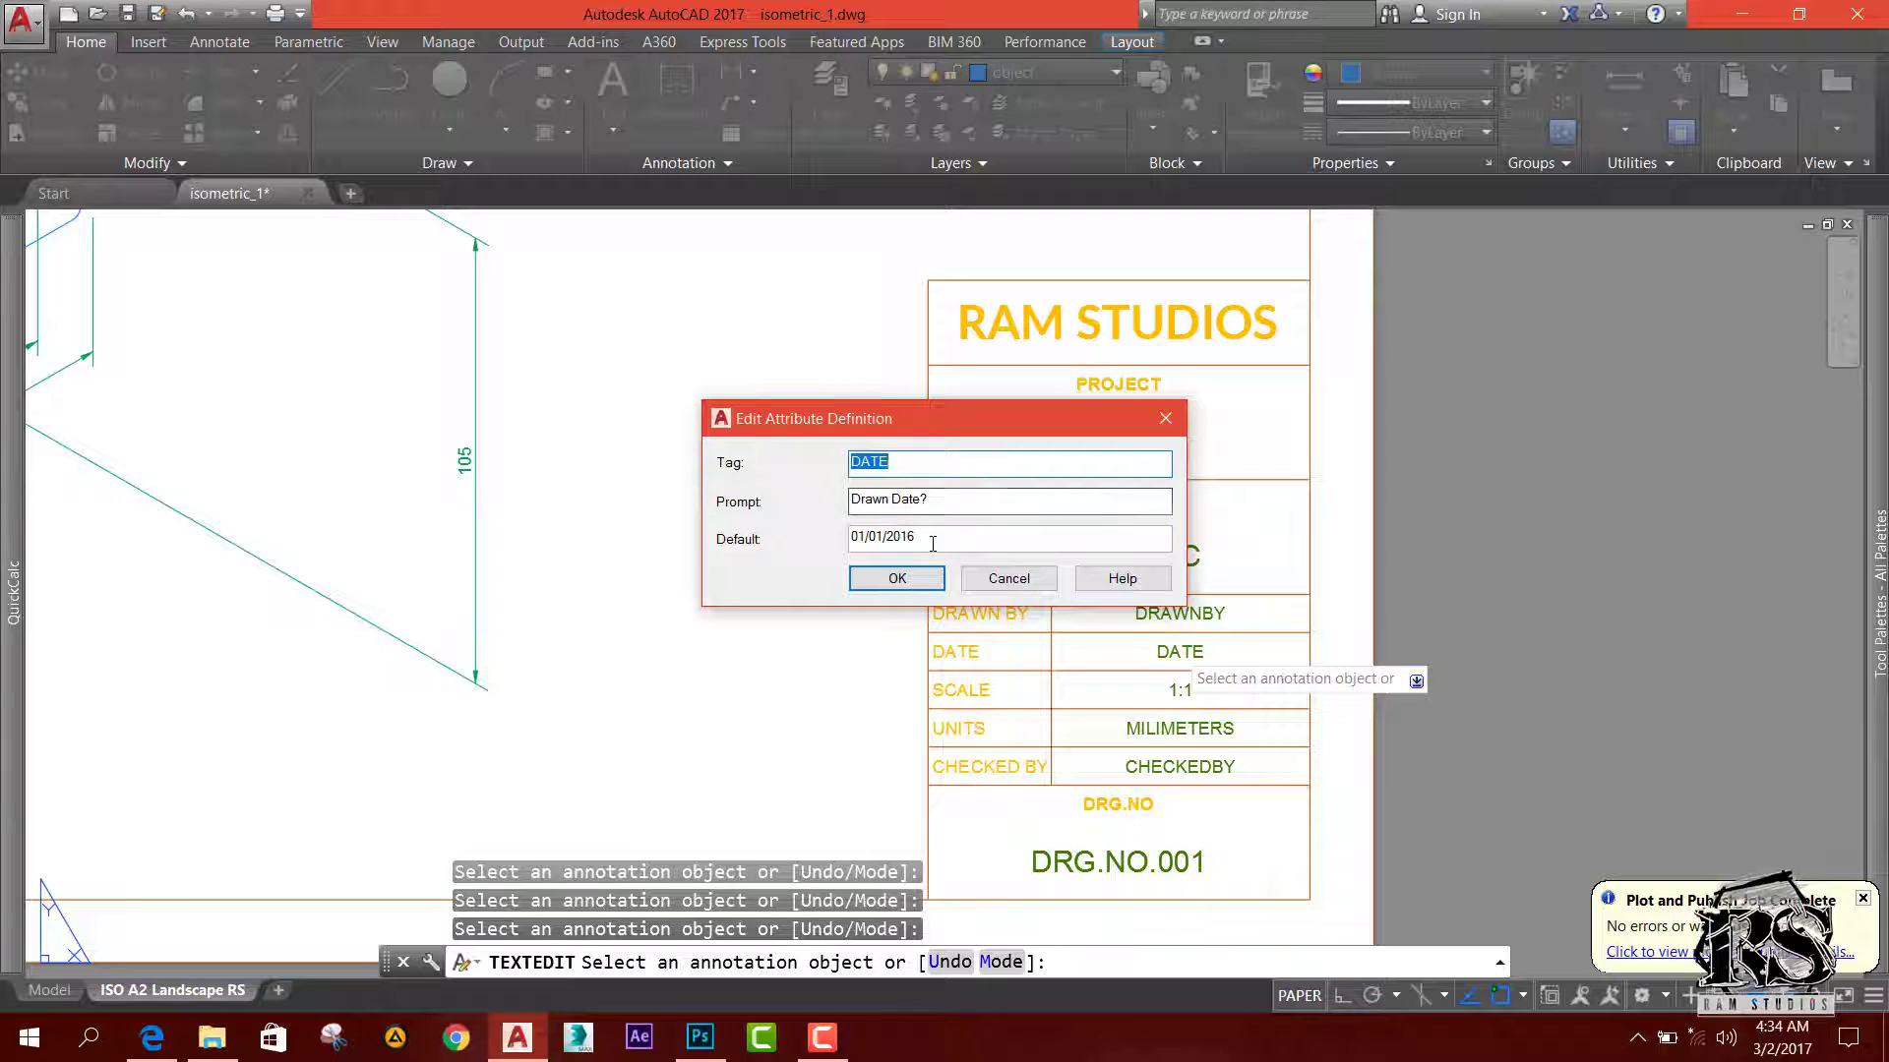
{"action": "key", "text": "Tab"}
{"action": "key", "text": "Tab"}
{"action": "key", "text": "ctrl+c"}
{"action": "key", "text": "shift+Tab"}
{"action": "key", "text": "shift+Tab"}
{"action": "key", "text": "ctrl+v"}
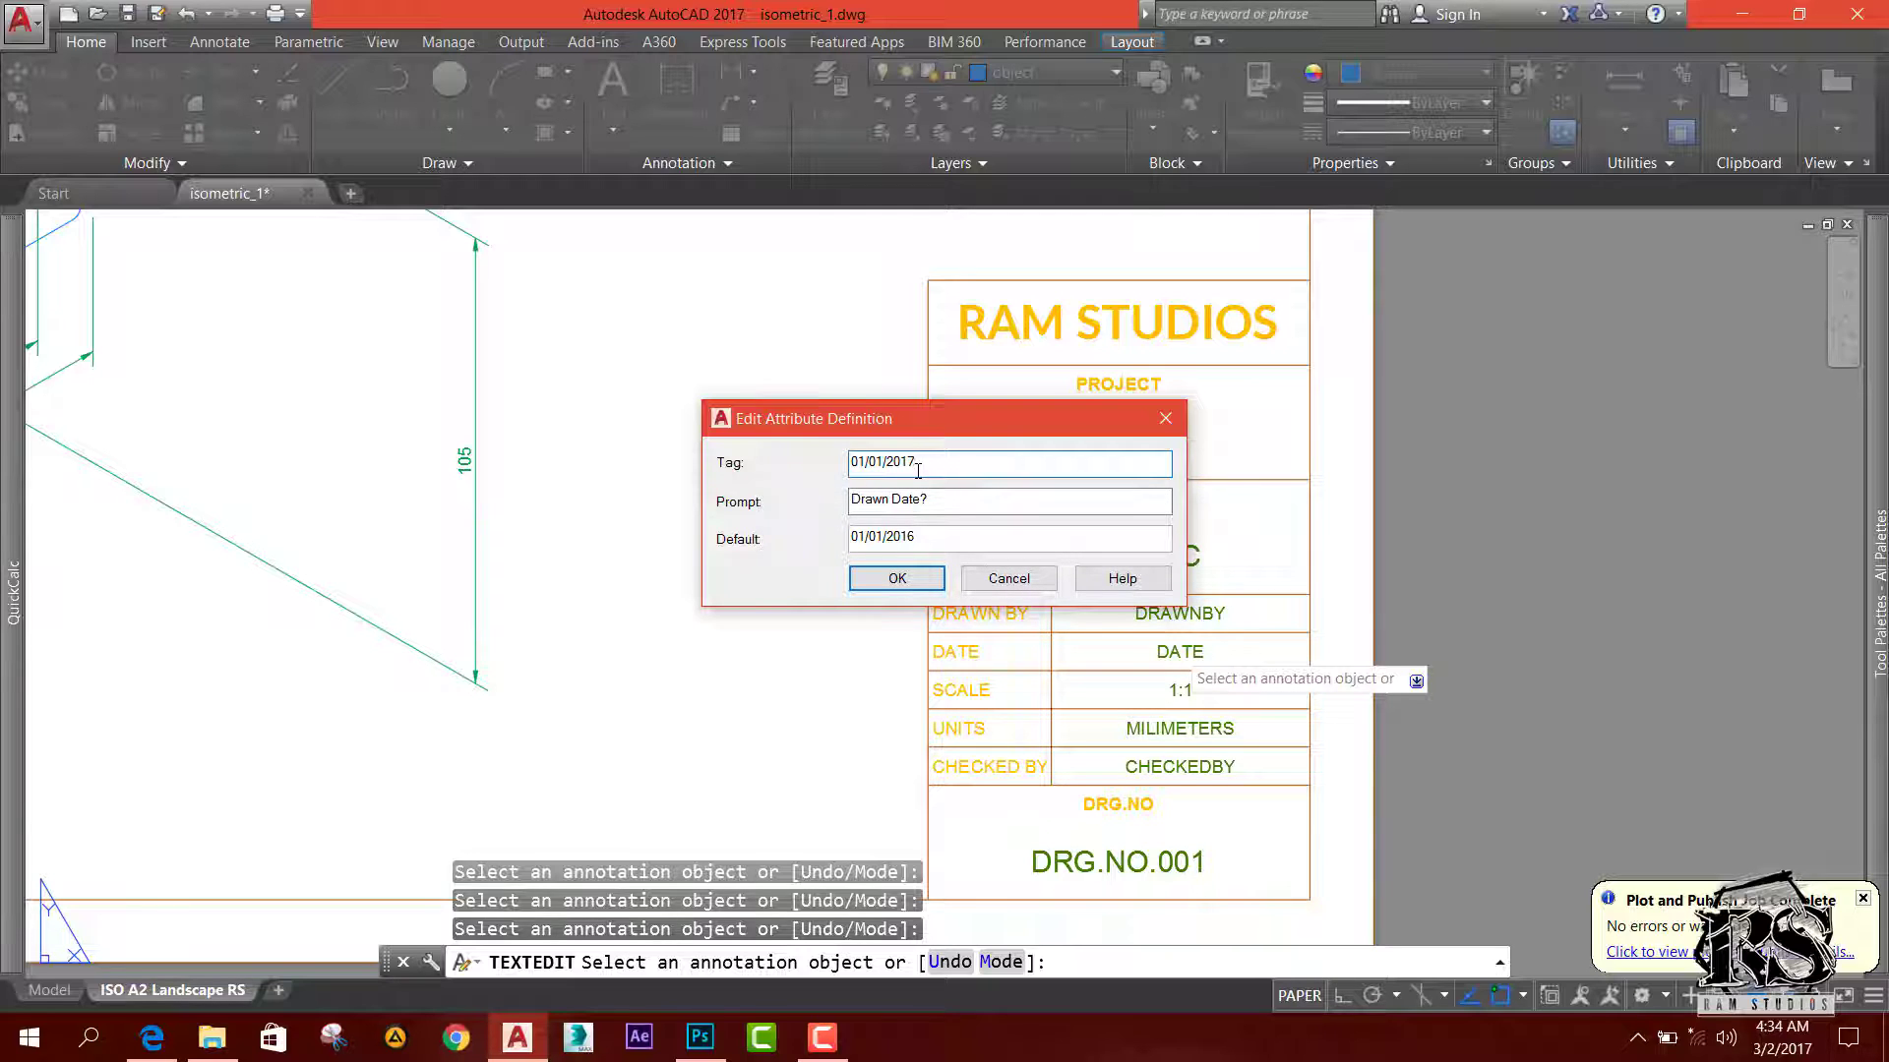
{"action": "type", "text": "3/"}
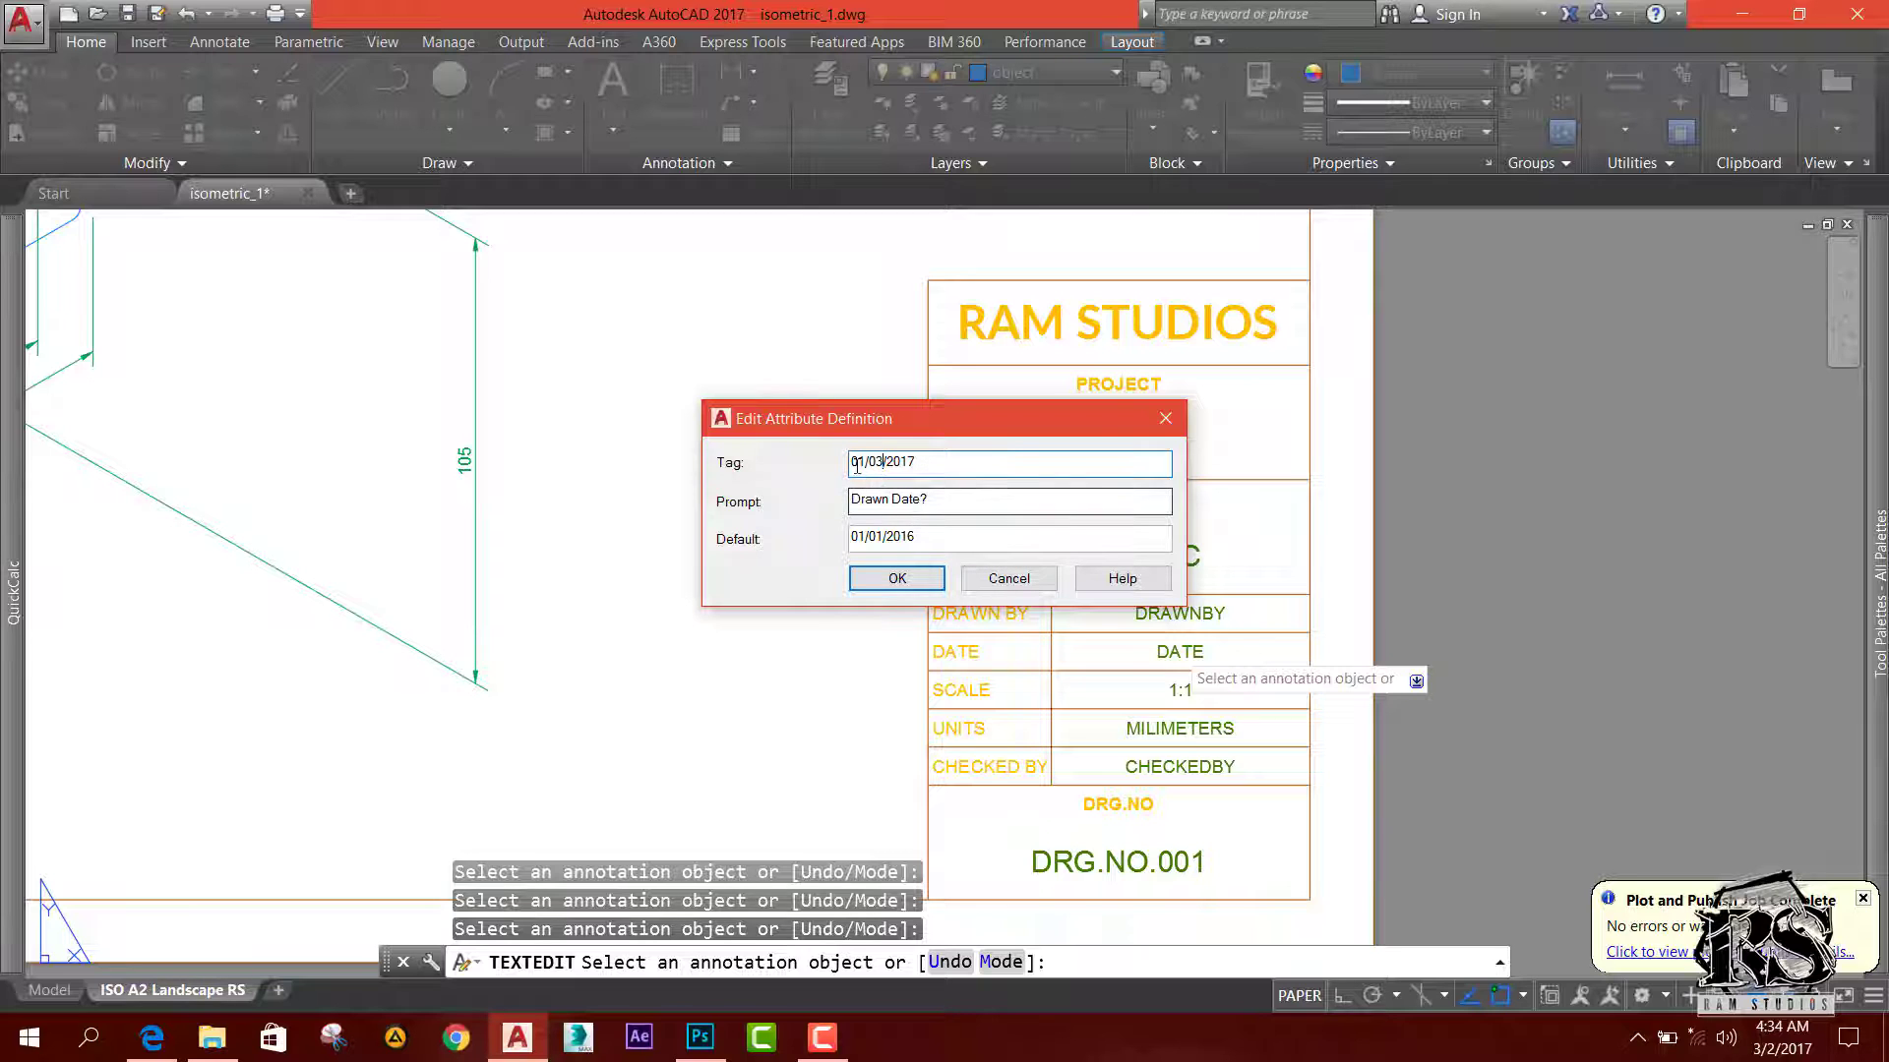
{"action": "type", "text": "2"}
{"action": "left_click", "coordinate": [897, 579]}
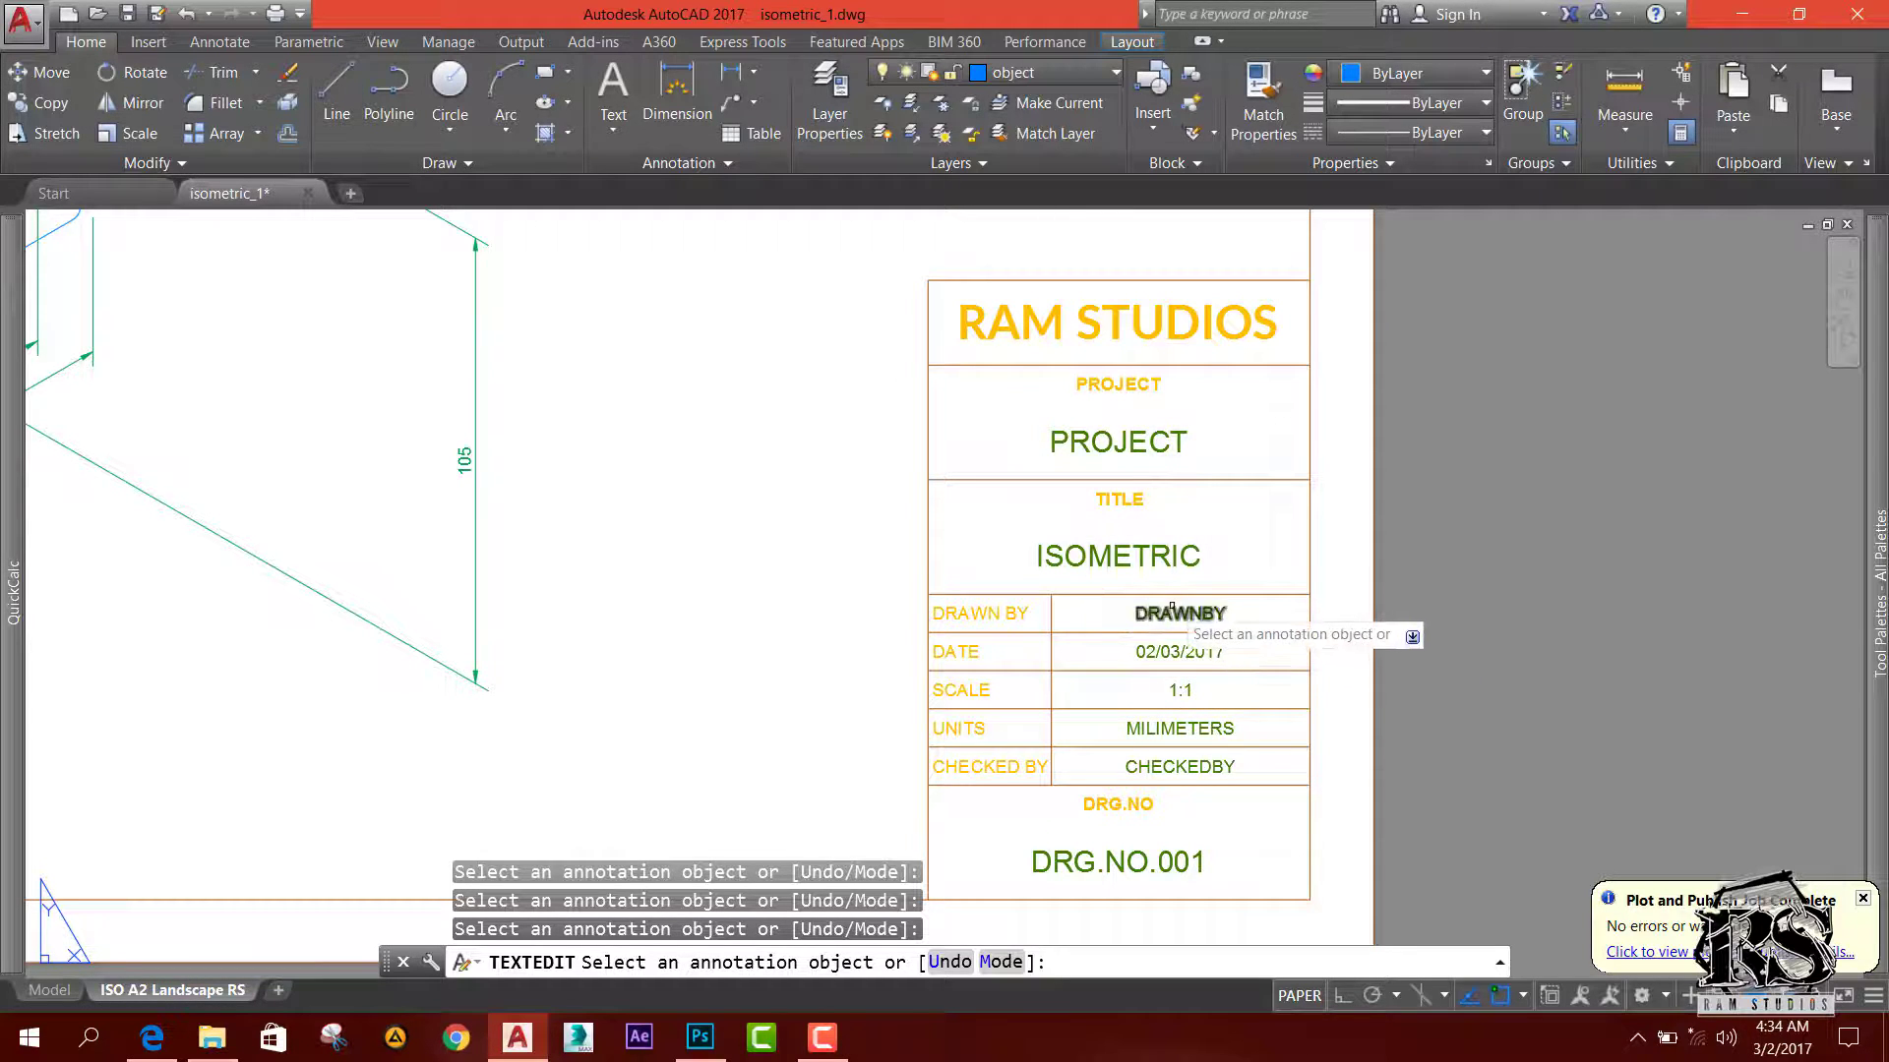
Step: Replace the DRAWN BY tag with the drafter's name from its default value
{"action": "left_click", "coordinate": [1175, 611]}
{"action": "left_click_drag", "start_coordinate": [964, 541], "coordinate": [832, 539]}
{"action": "key", "text": "ctrl+c"}
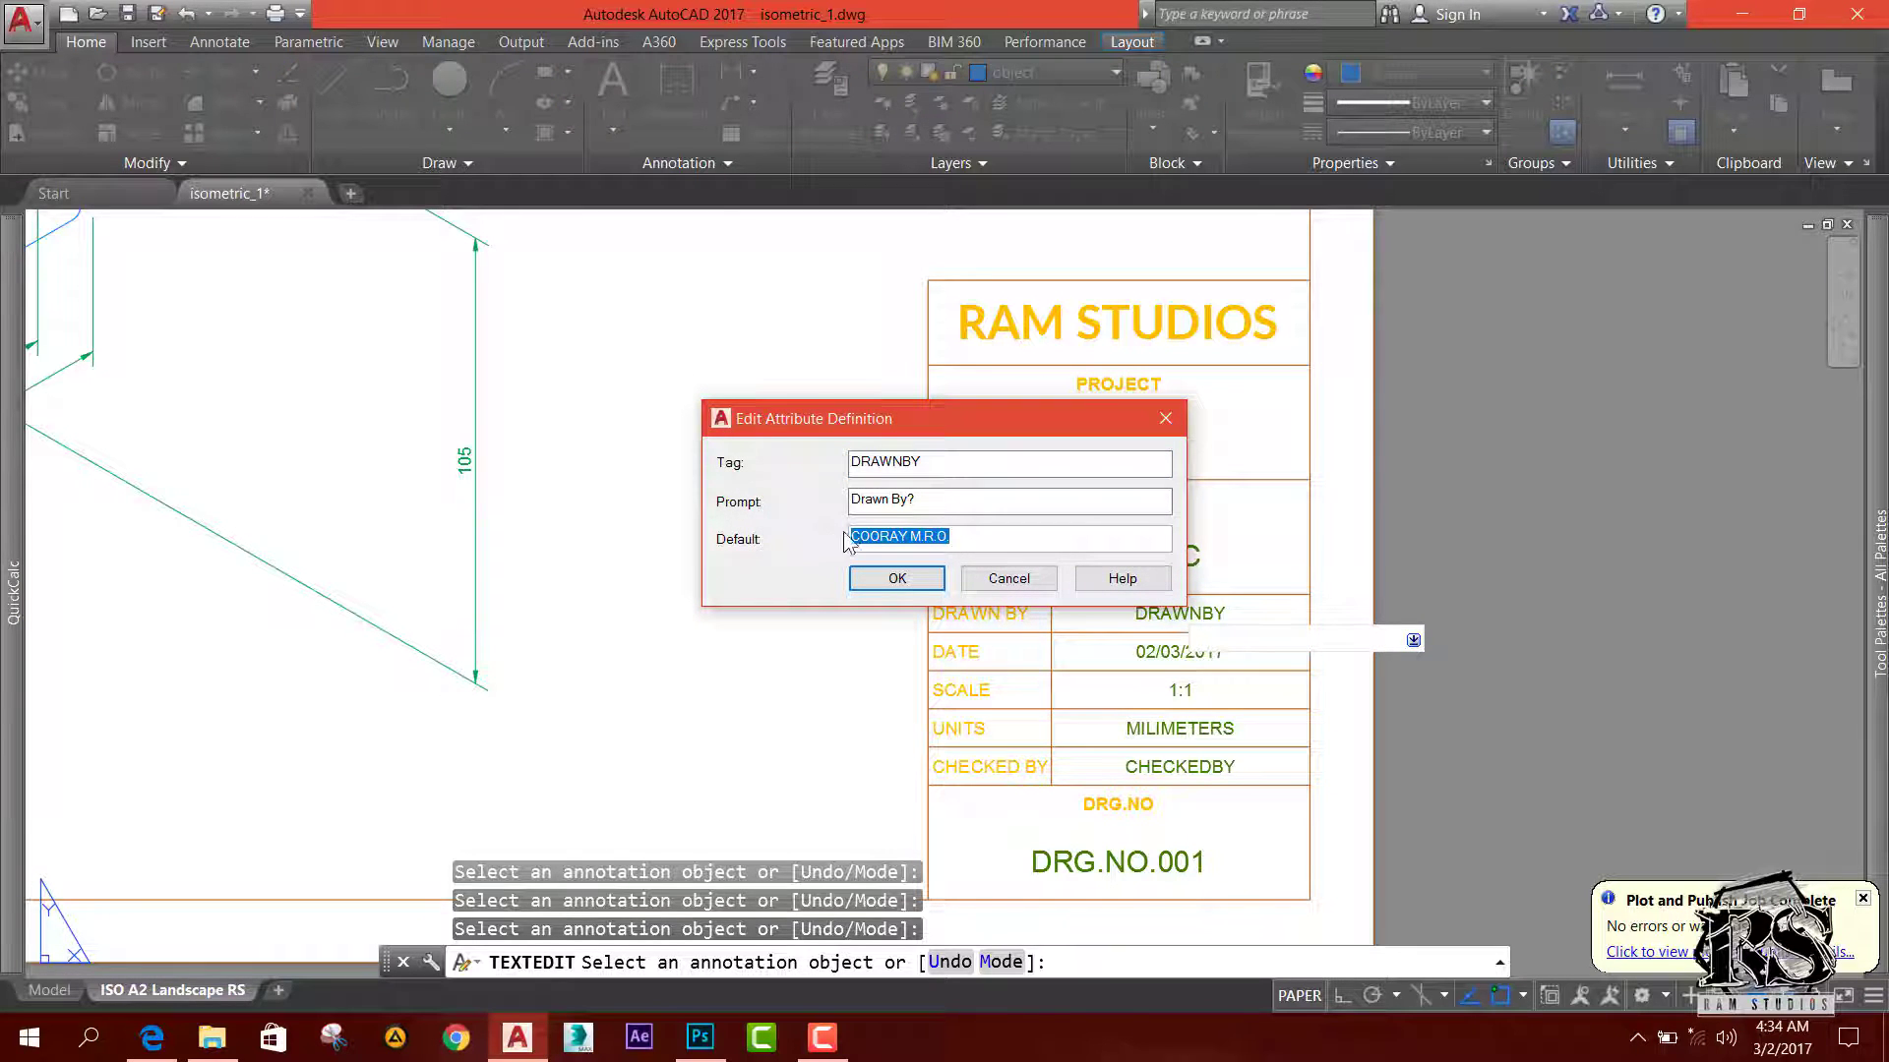
{"action": "left_click_drag", "start_coordinate": [950, 462], "coordinate": [831, 464]}
{"action": "key", "text": "ctrl+v"}
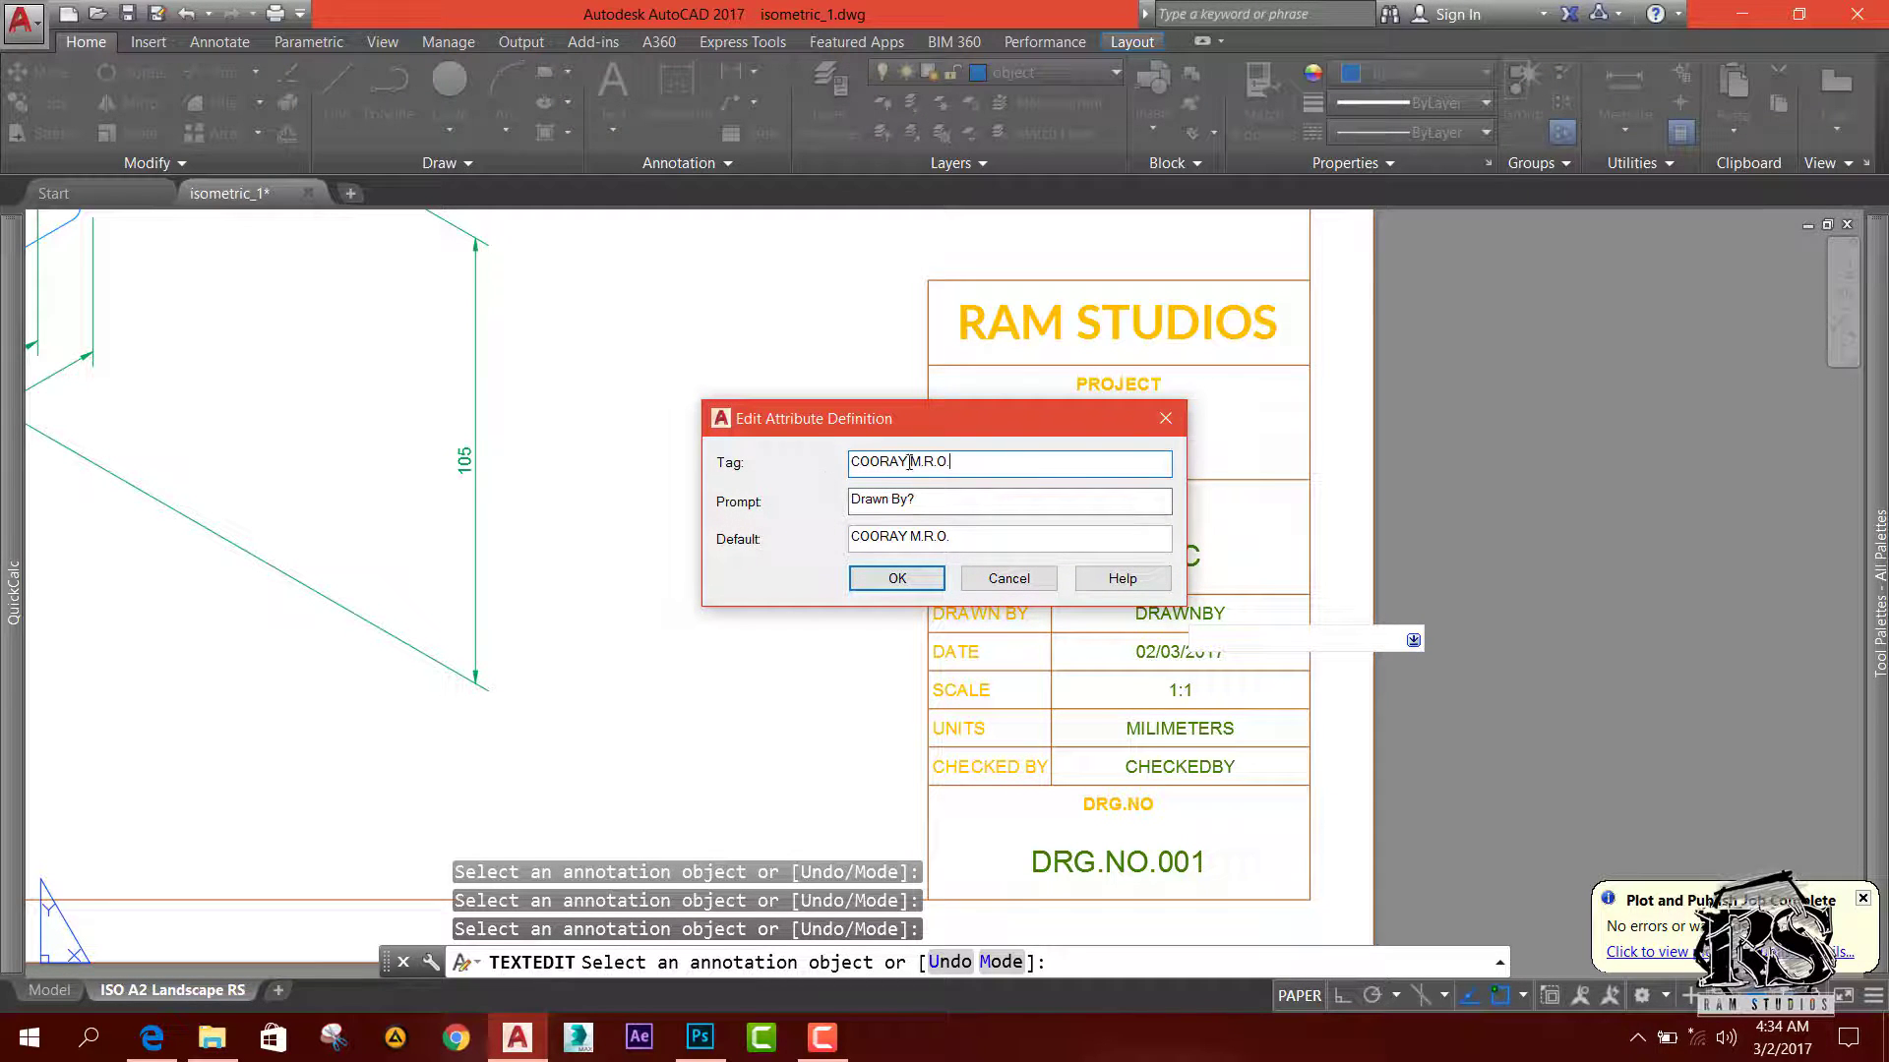
{"action": "left_click", "coordinate": [908, 462]}
{"action": "key", "text": "BackSpace"}
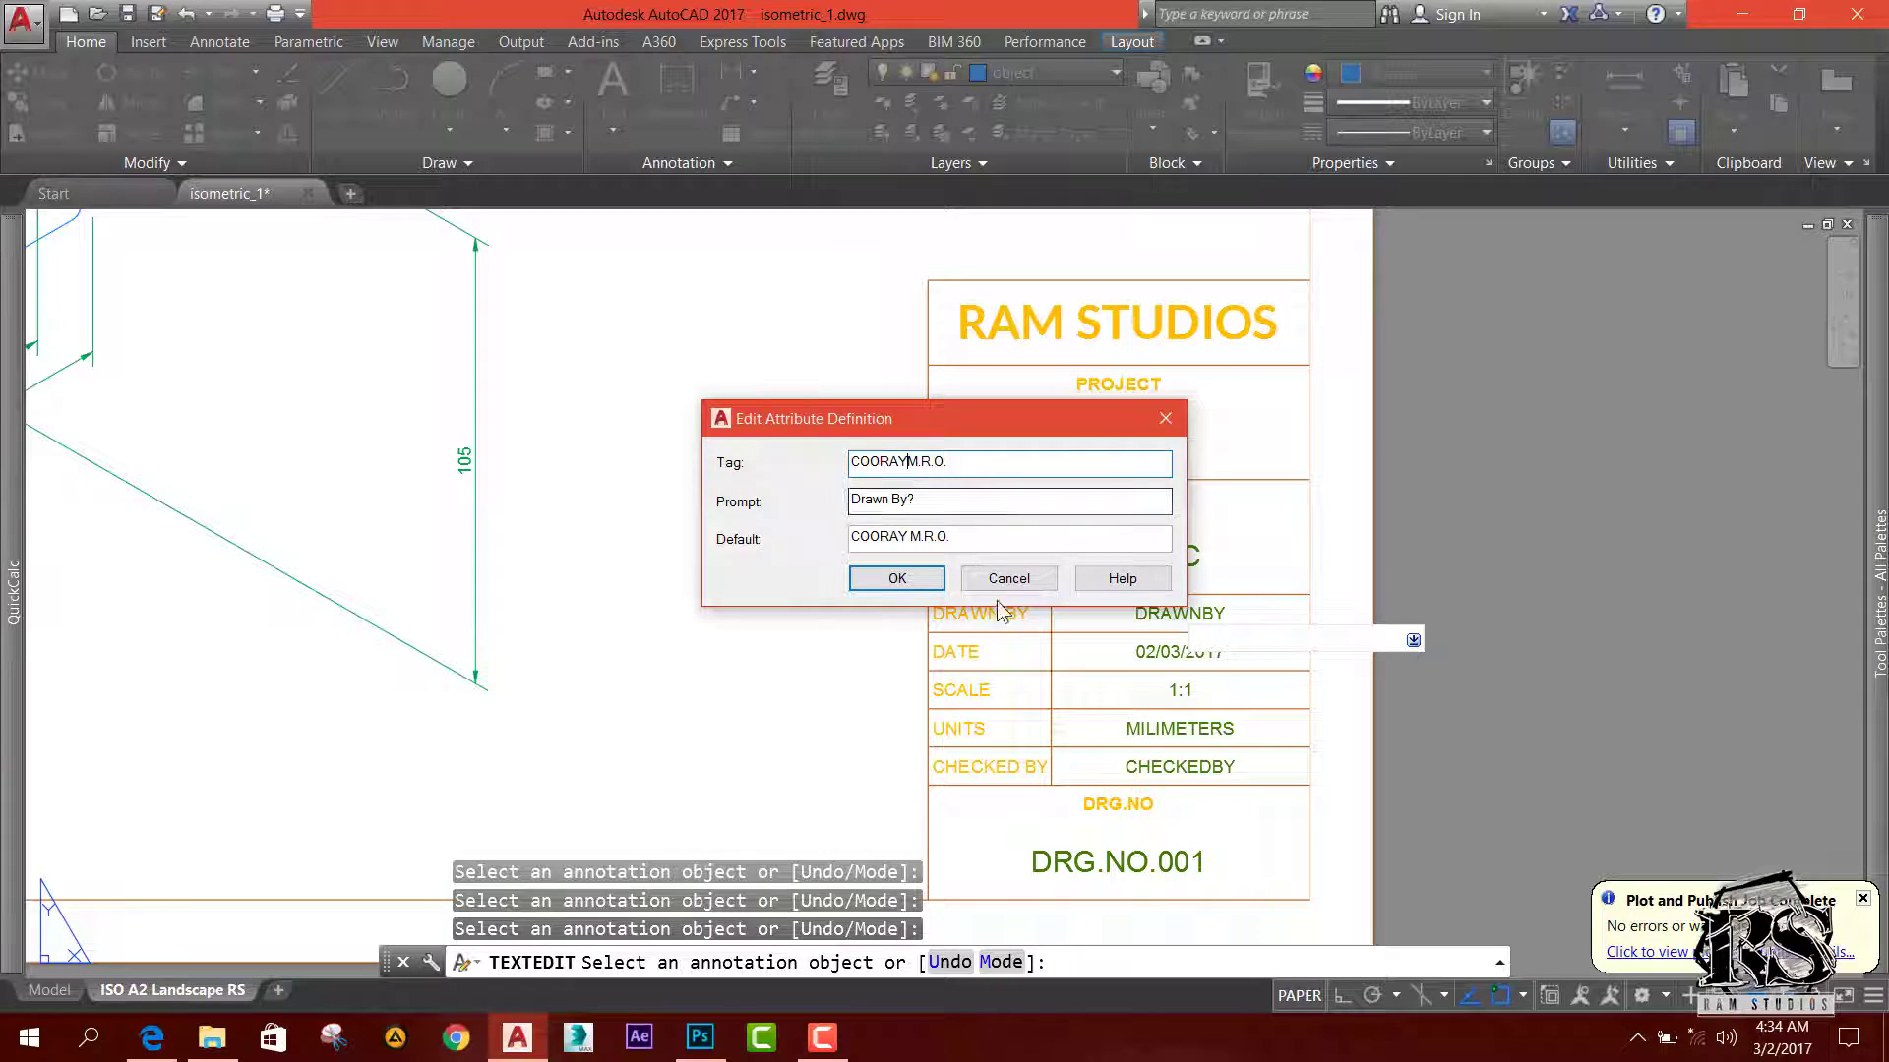
{"action": "left_click", "coordinate": [897, 578]}
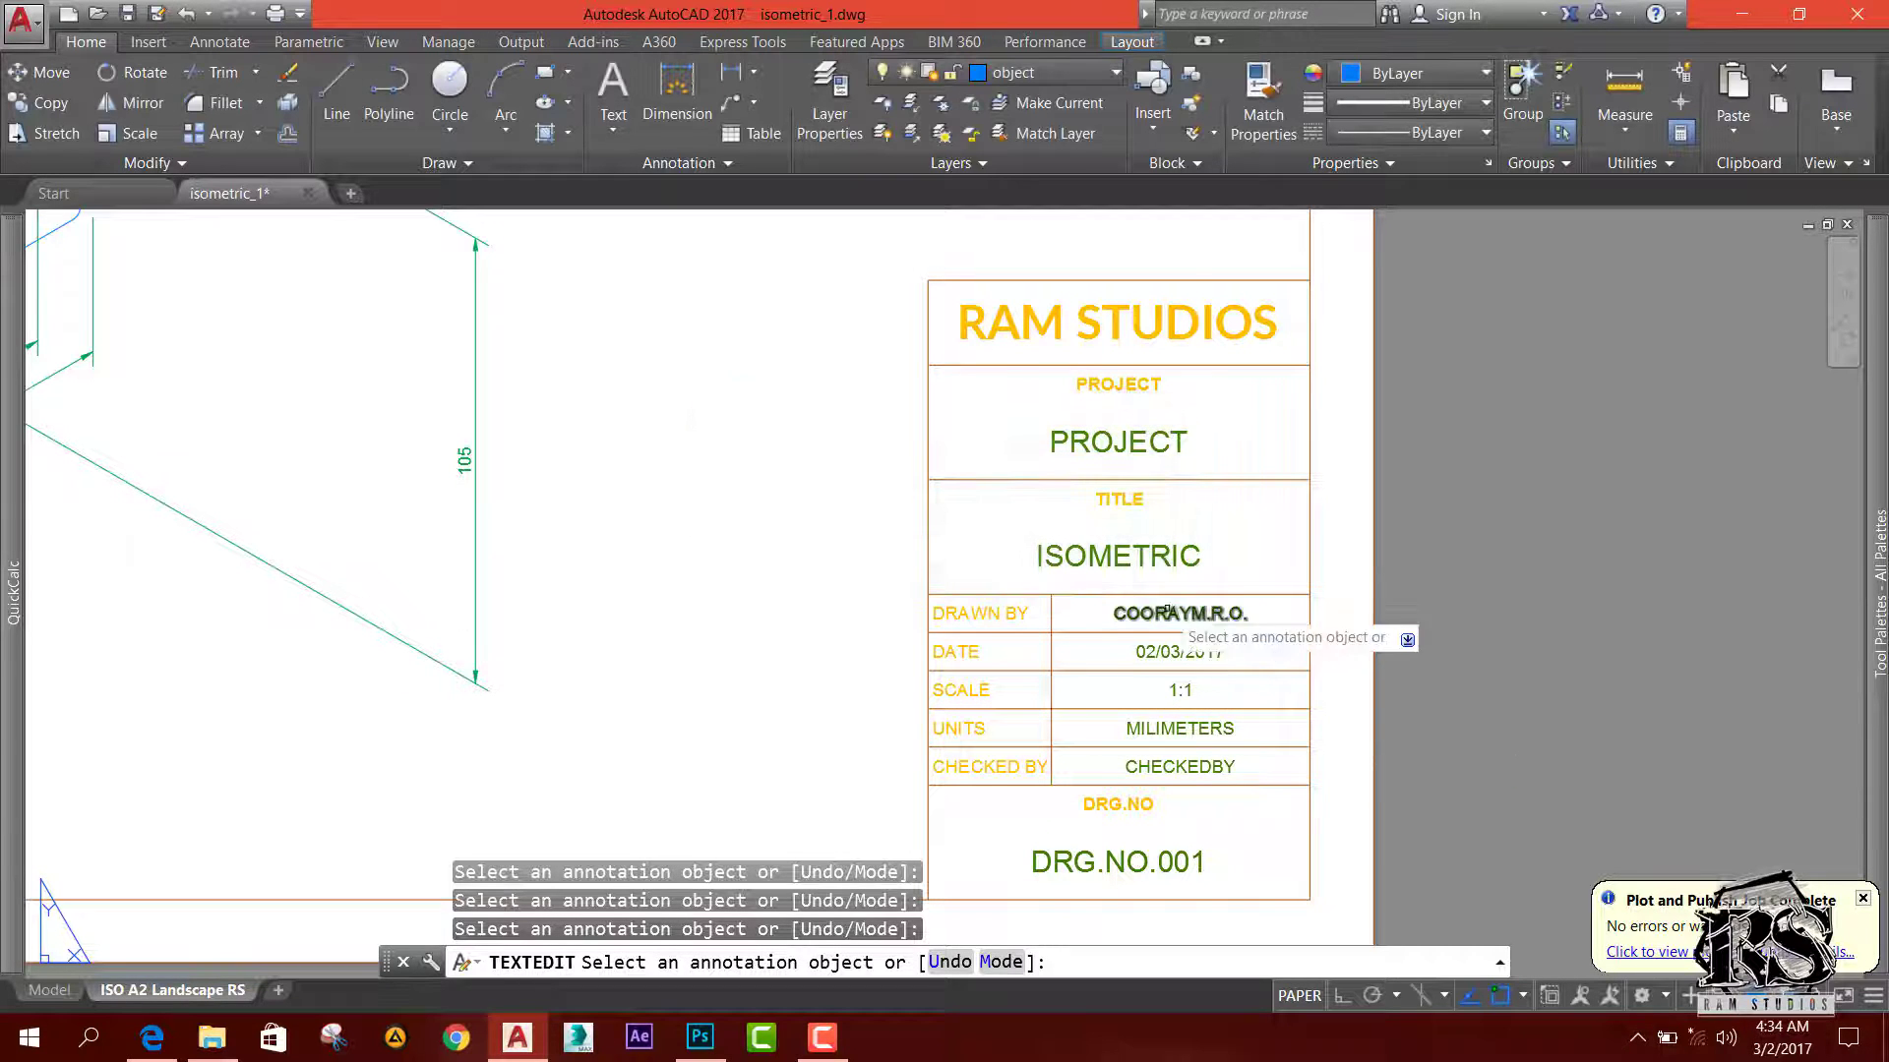
Step: Plot the A2 layout with DWG To PDF.pc3 to ASFASF.pdf on the Desktop
{"action": "scroll", "coordinate": [1229, 740], "scroll_direction": "down", "scroll_amount": 2}
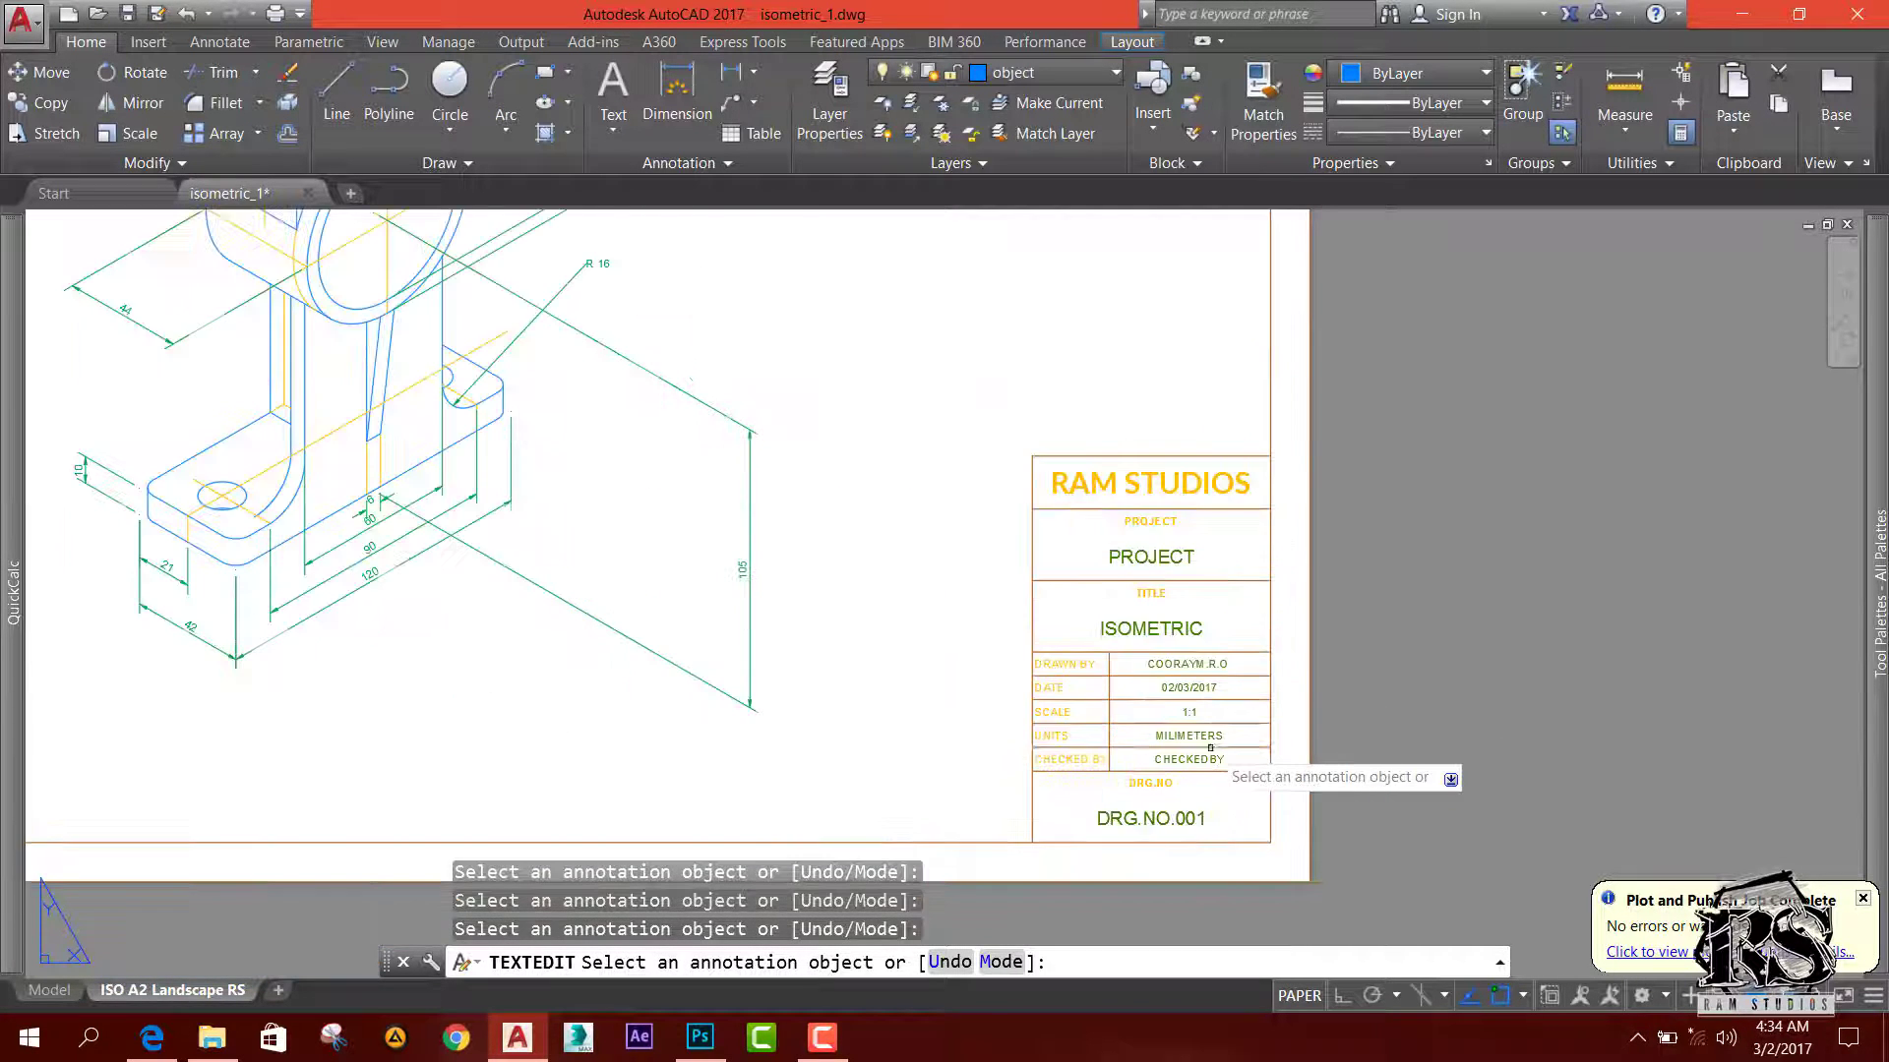
{"action": "scroll", "coordinate": [1299, 748], "scroll_direction": "down", "scroll_amount": 2}
{"action": "mouse_move", "coordinate": [1045, 687]}
{"action": "middle_mouse_down"}
{"action": "mouse_move", "coordinate": [1161, 769]}
{"action": "mouse_move", "coordinate": [1210, 771]}
{"action": "middle_mouse_up"}
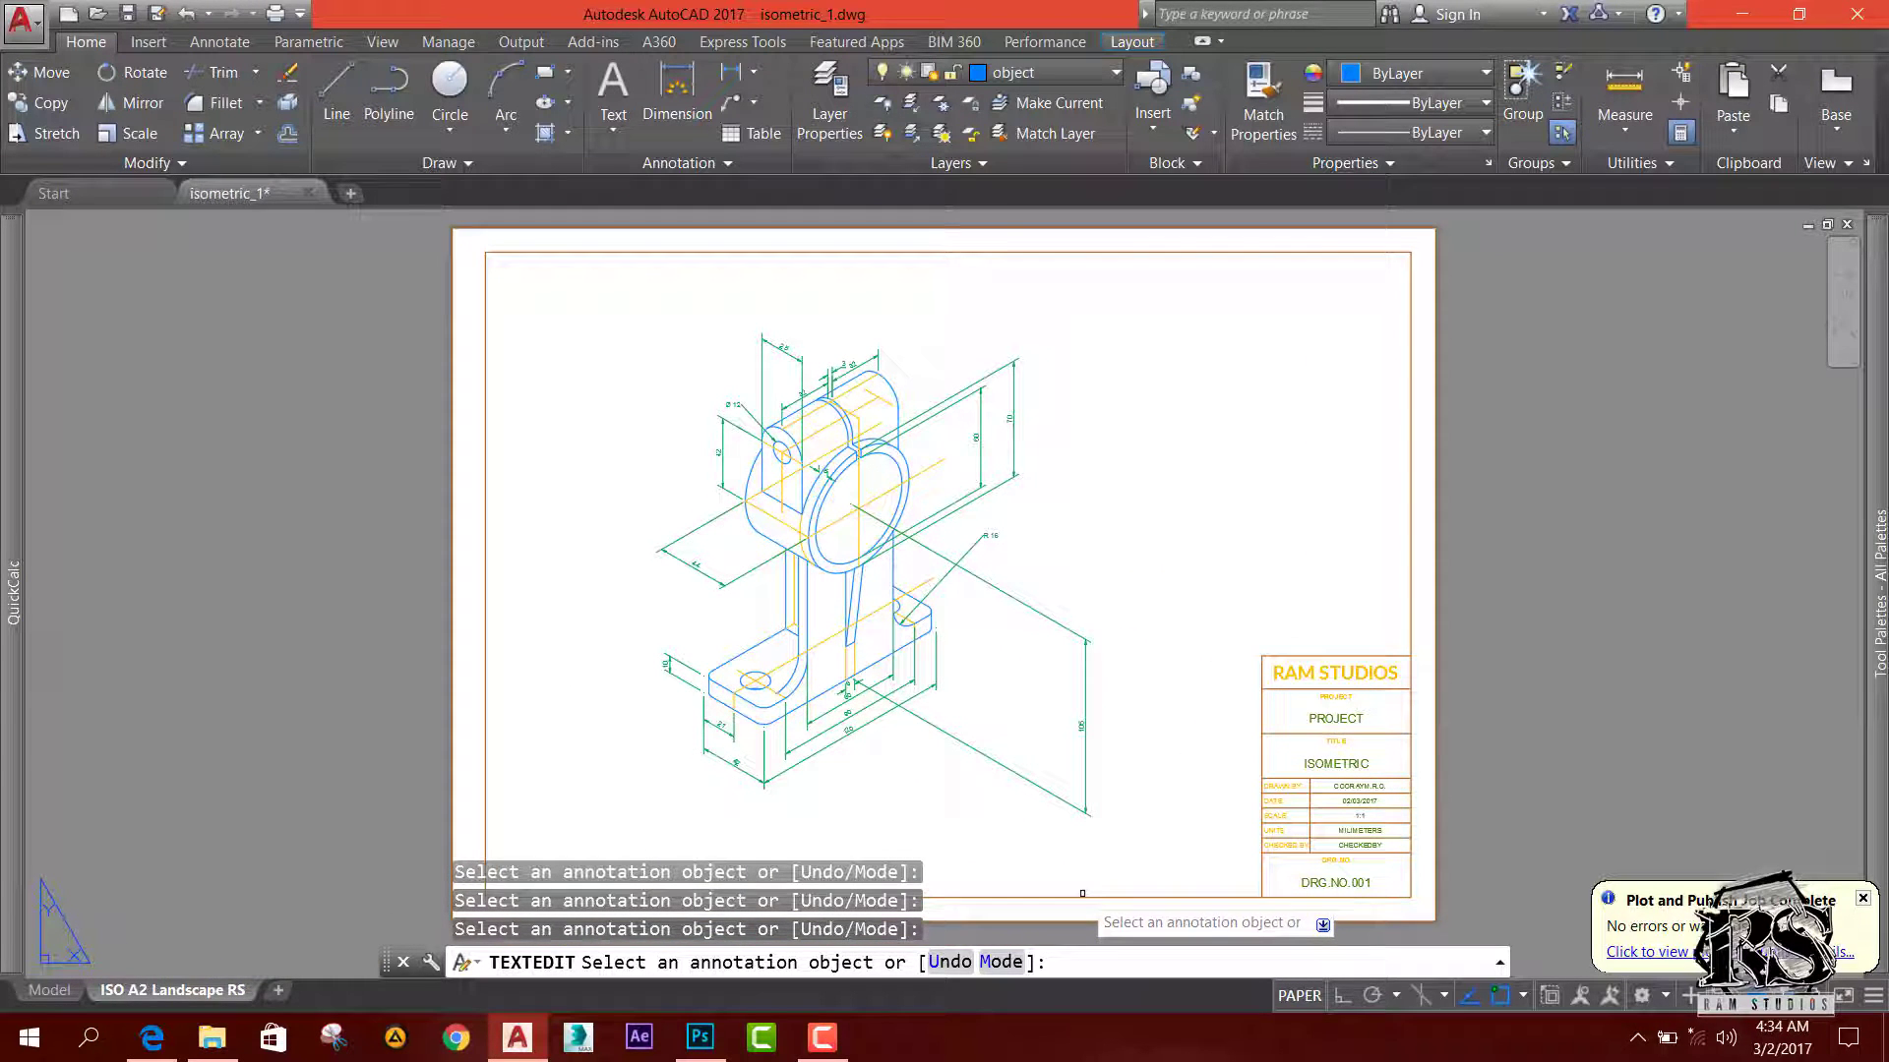
{"action": "key", "text": "Escape"}
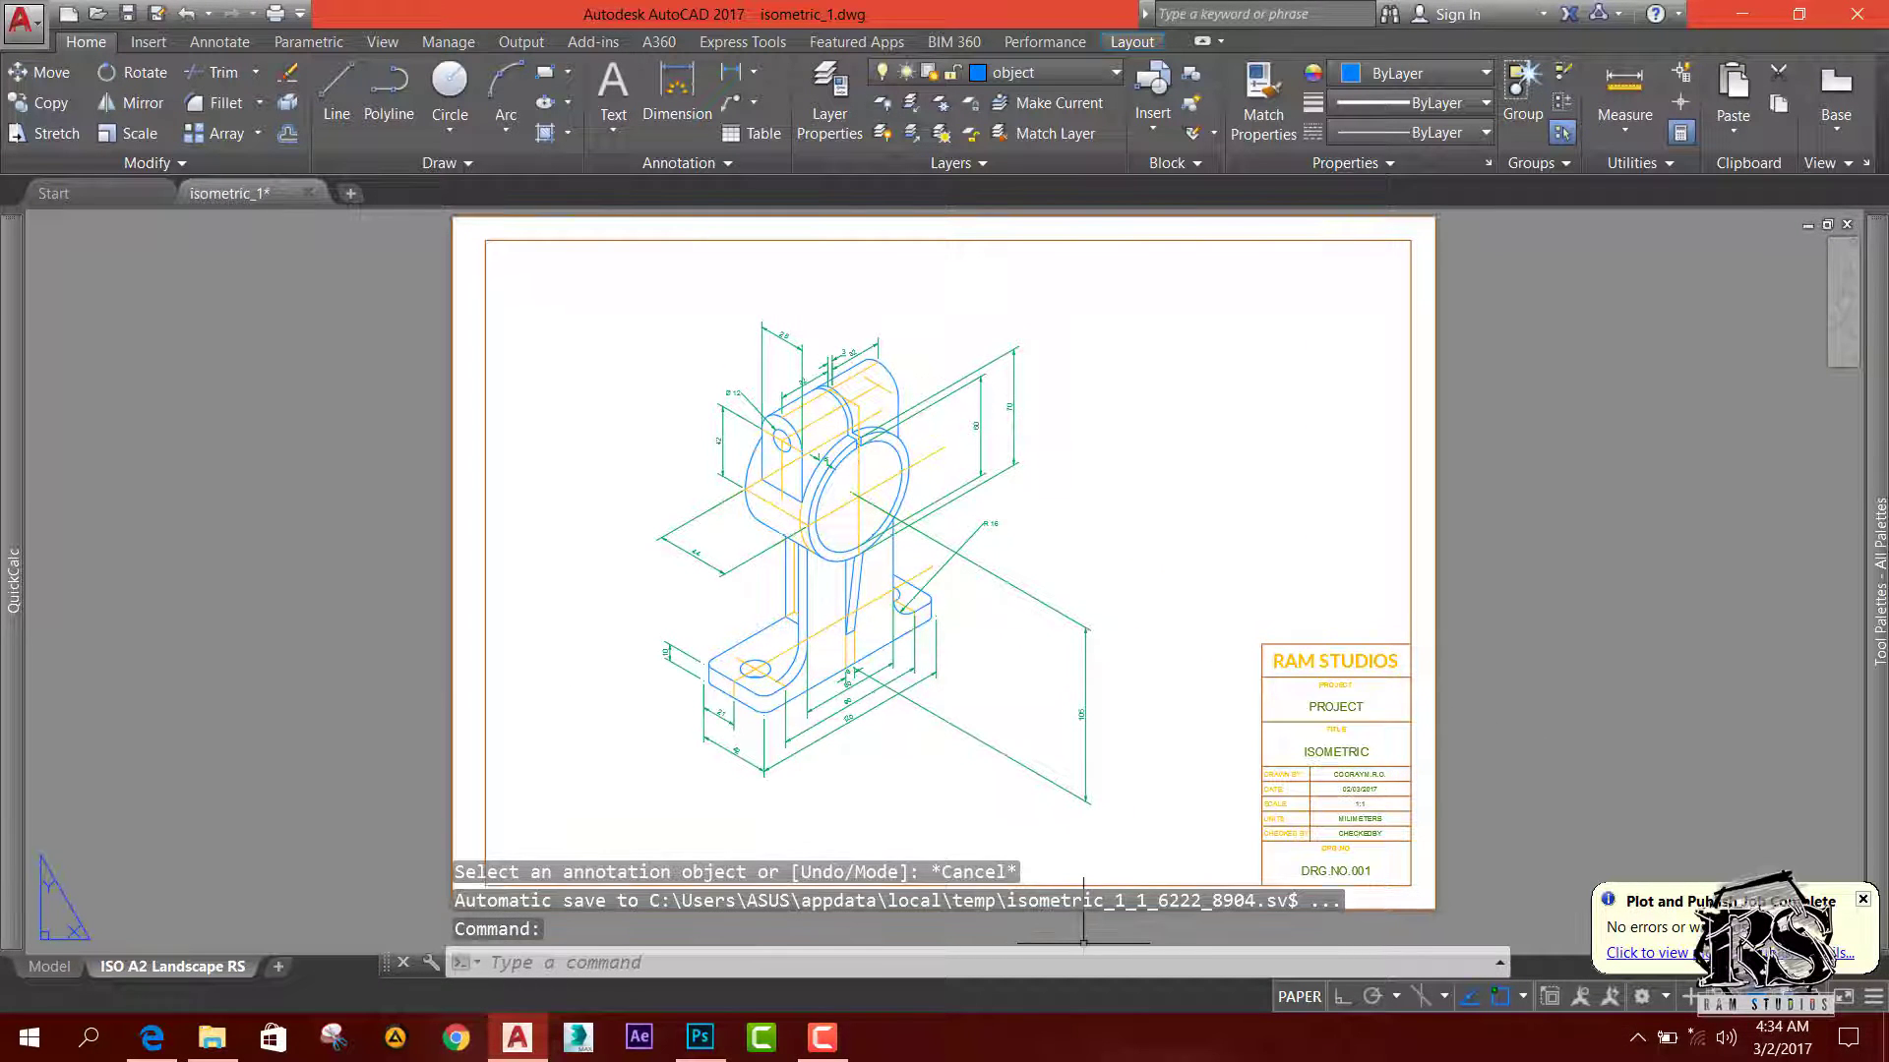
{"action": "type", "text": "POLT"}
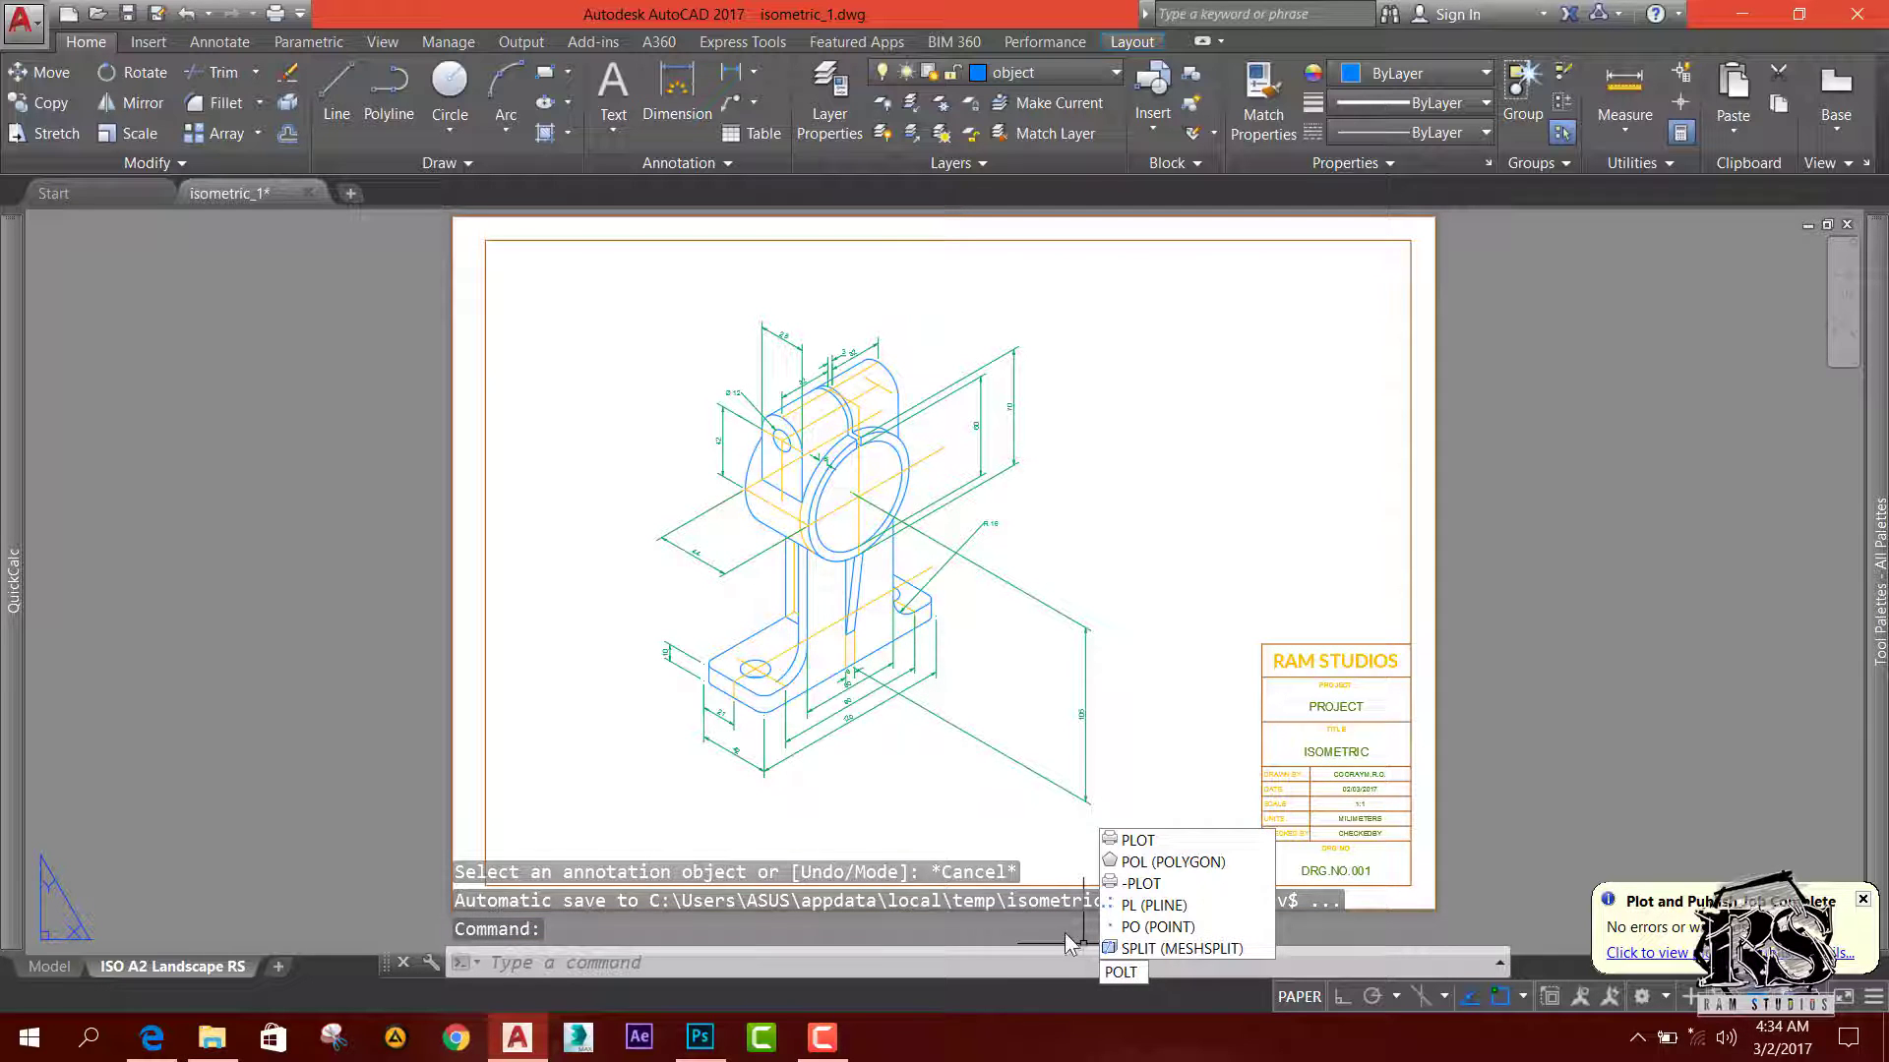
{"action": "key", "text": "Return"}
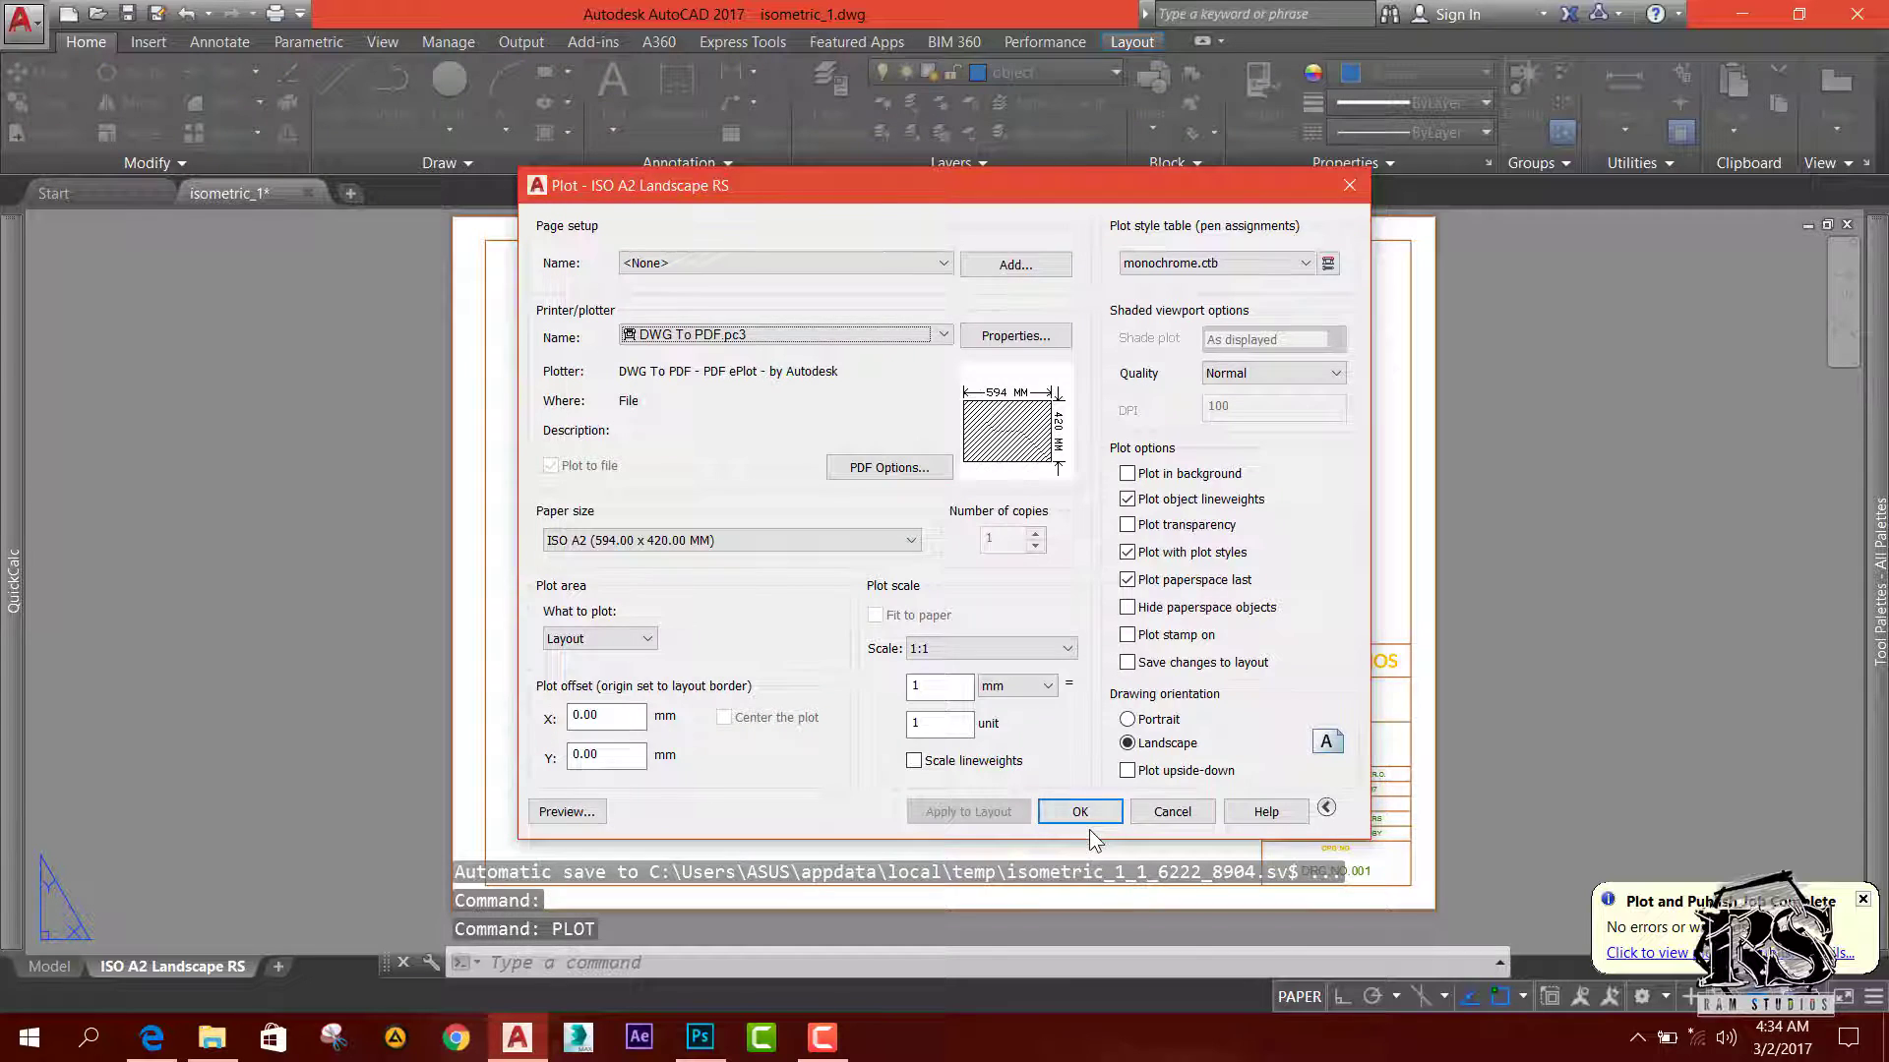
{"action": "left_click", "coordinate": [1090, 816]}
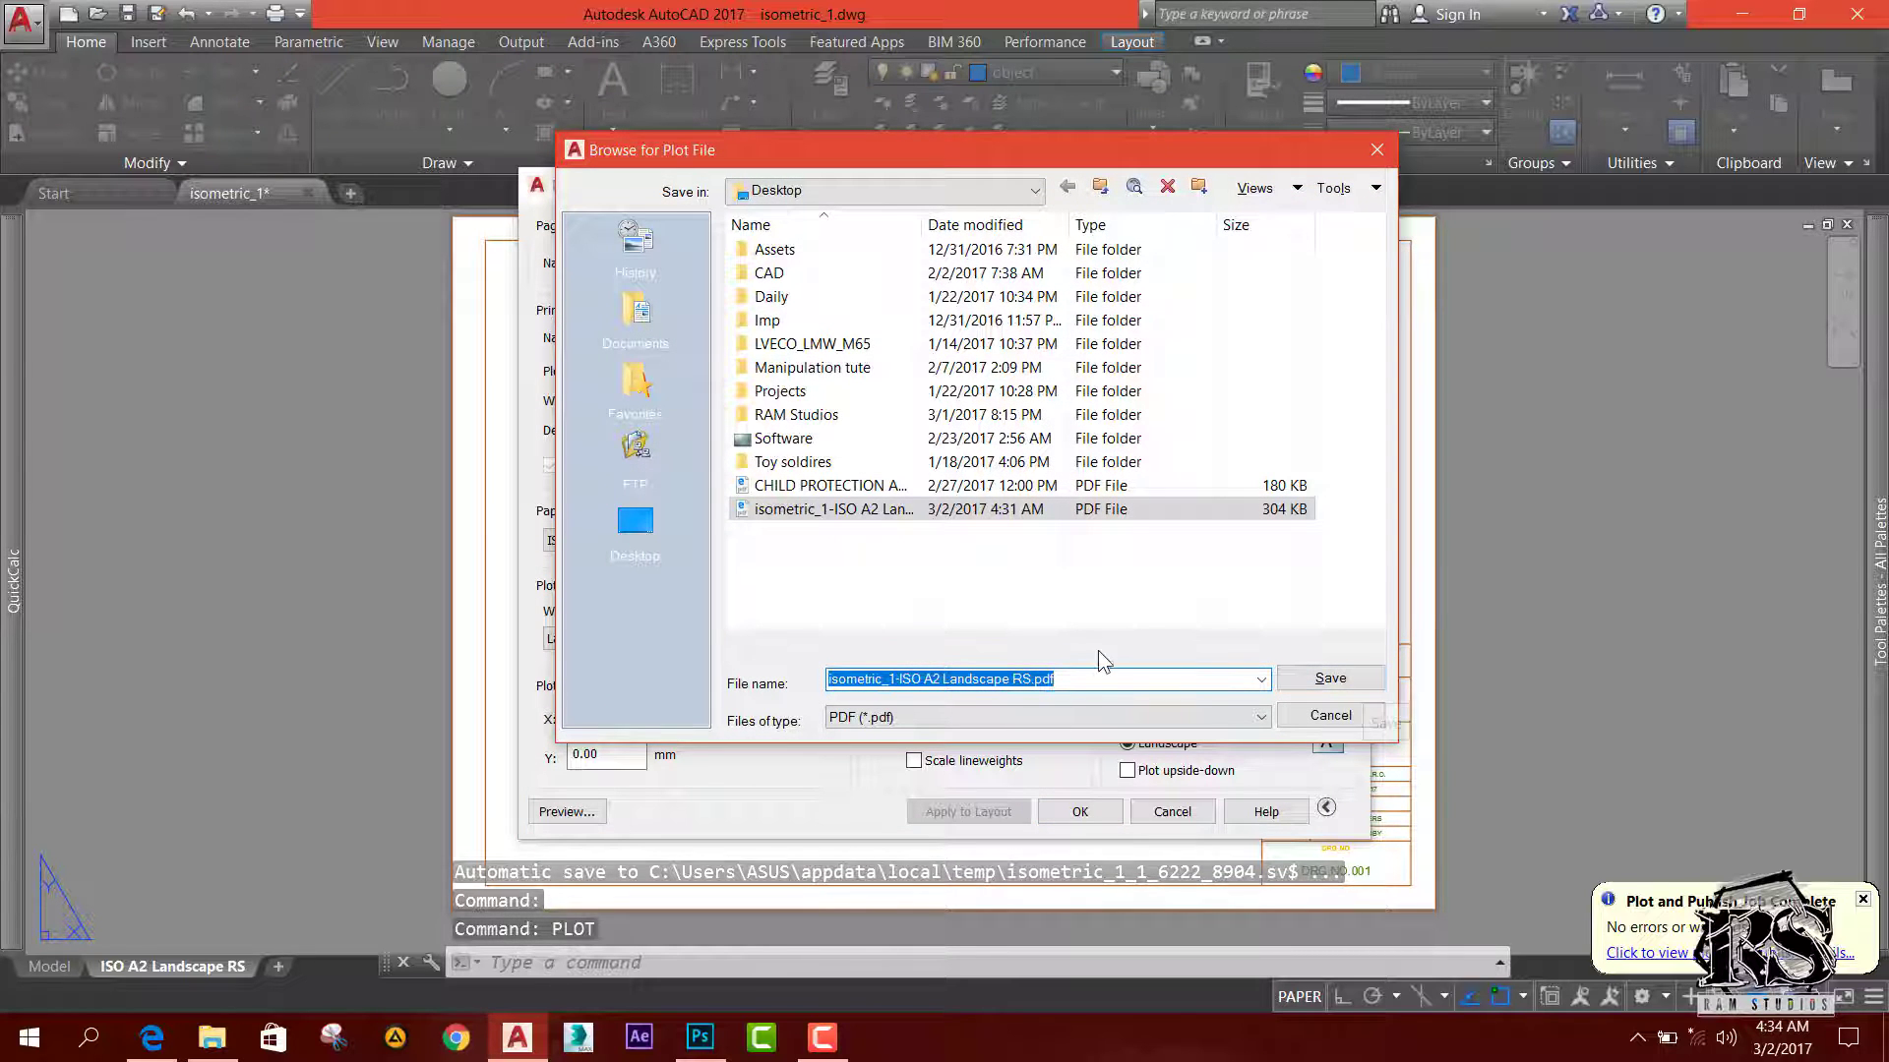
{"action": "type", "text": "ASFASF"}
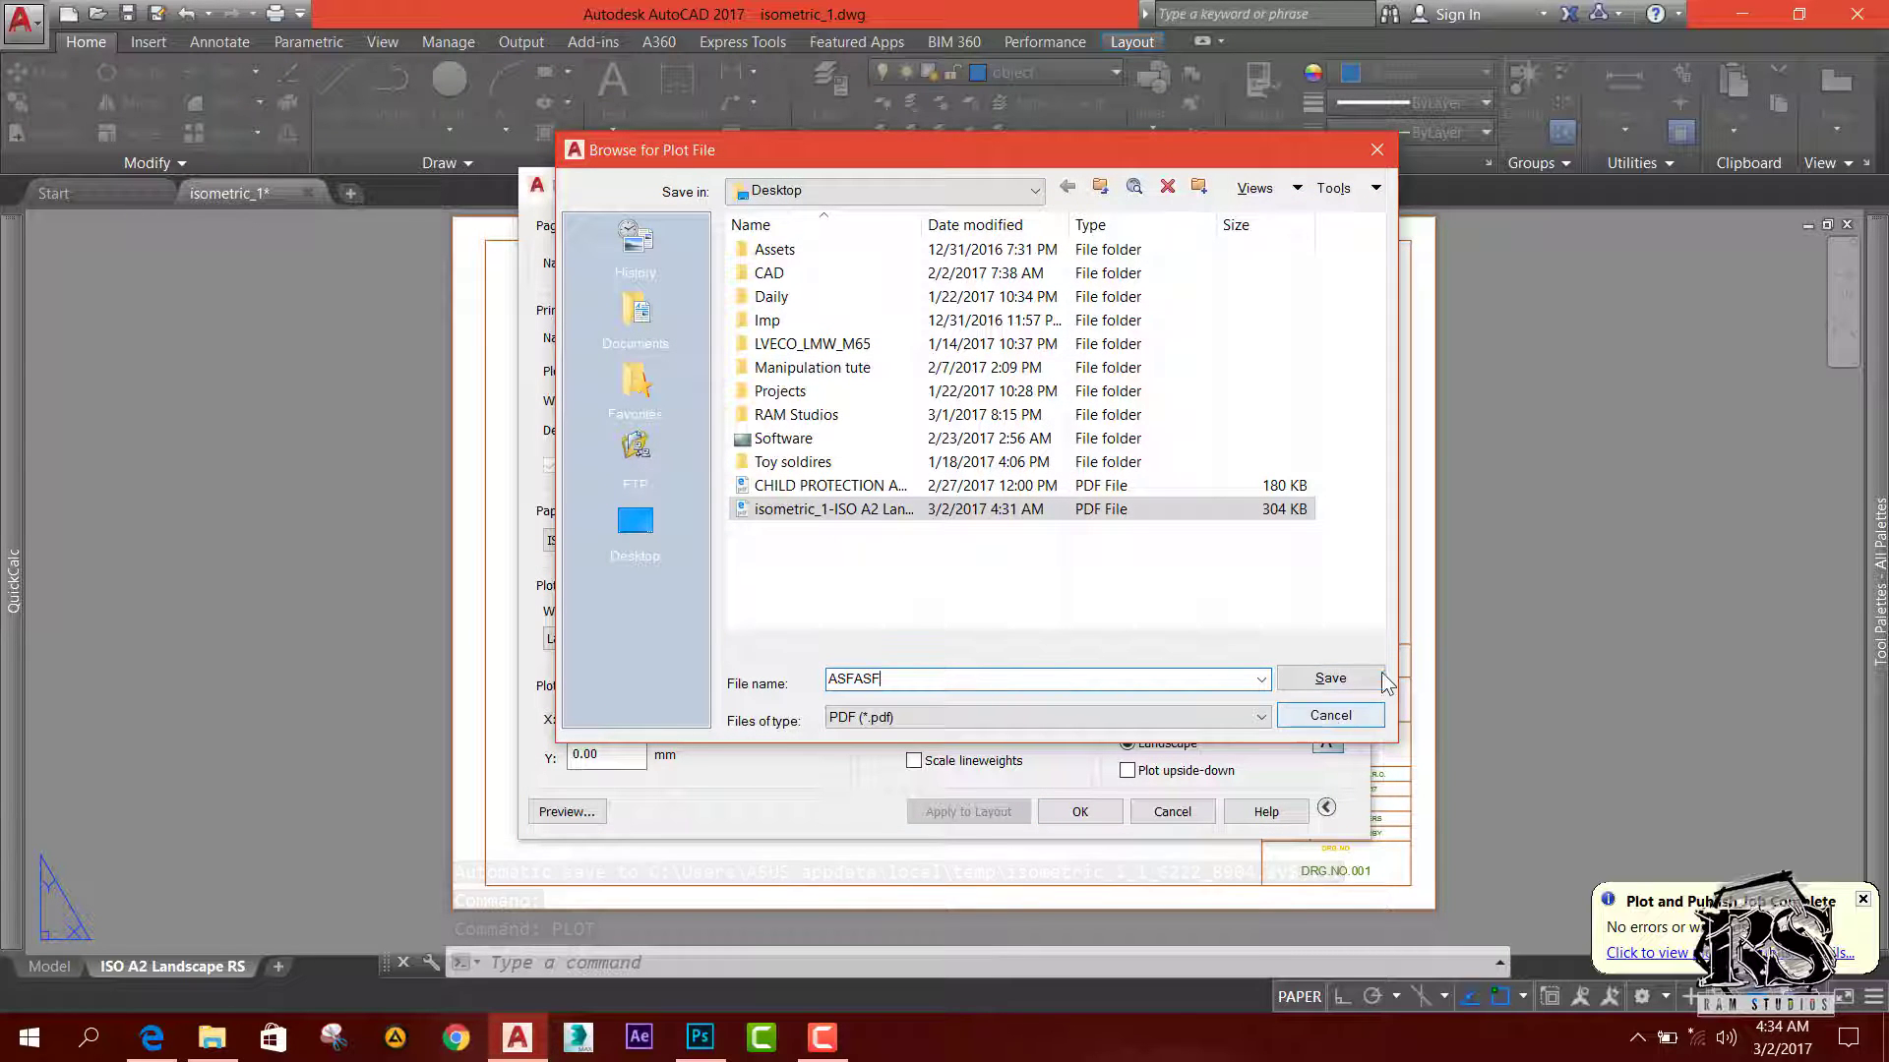
{"action": "left_click", "coordinate": [1330, 678]}
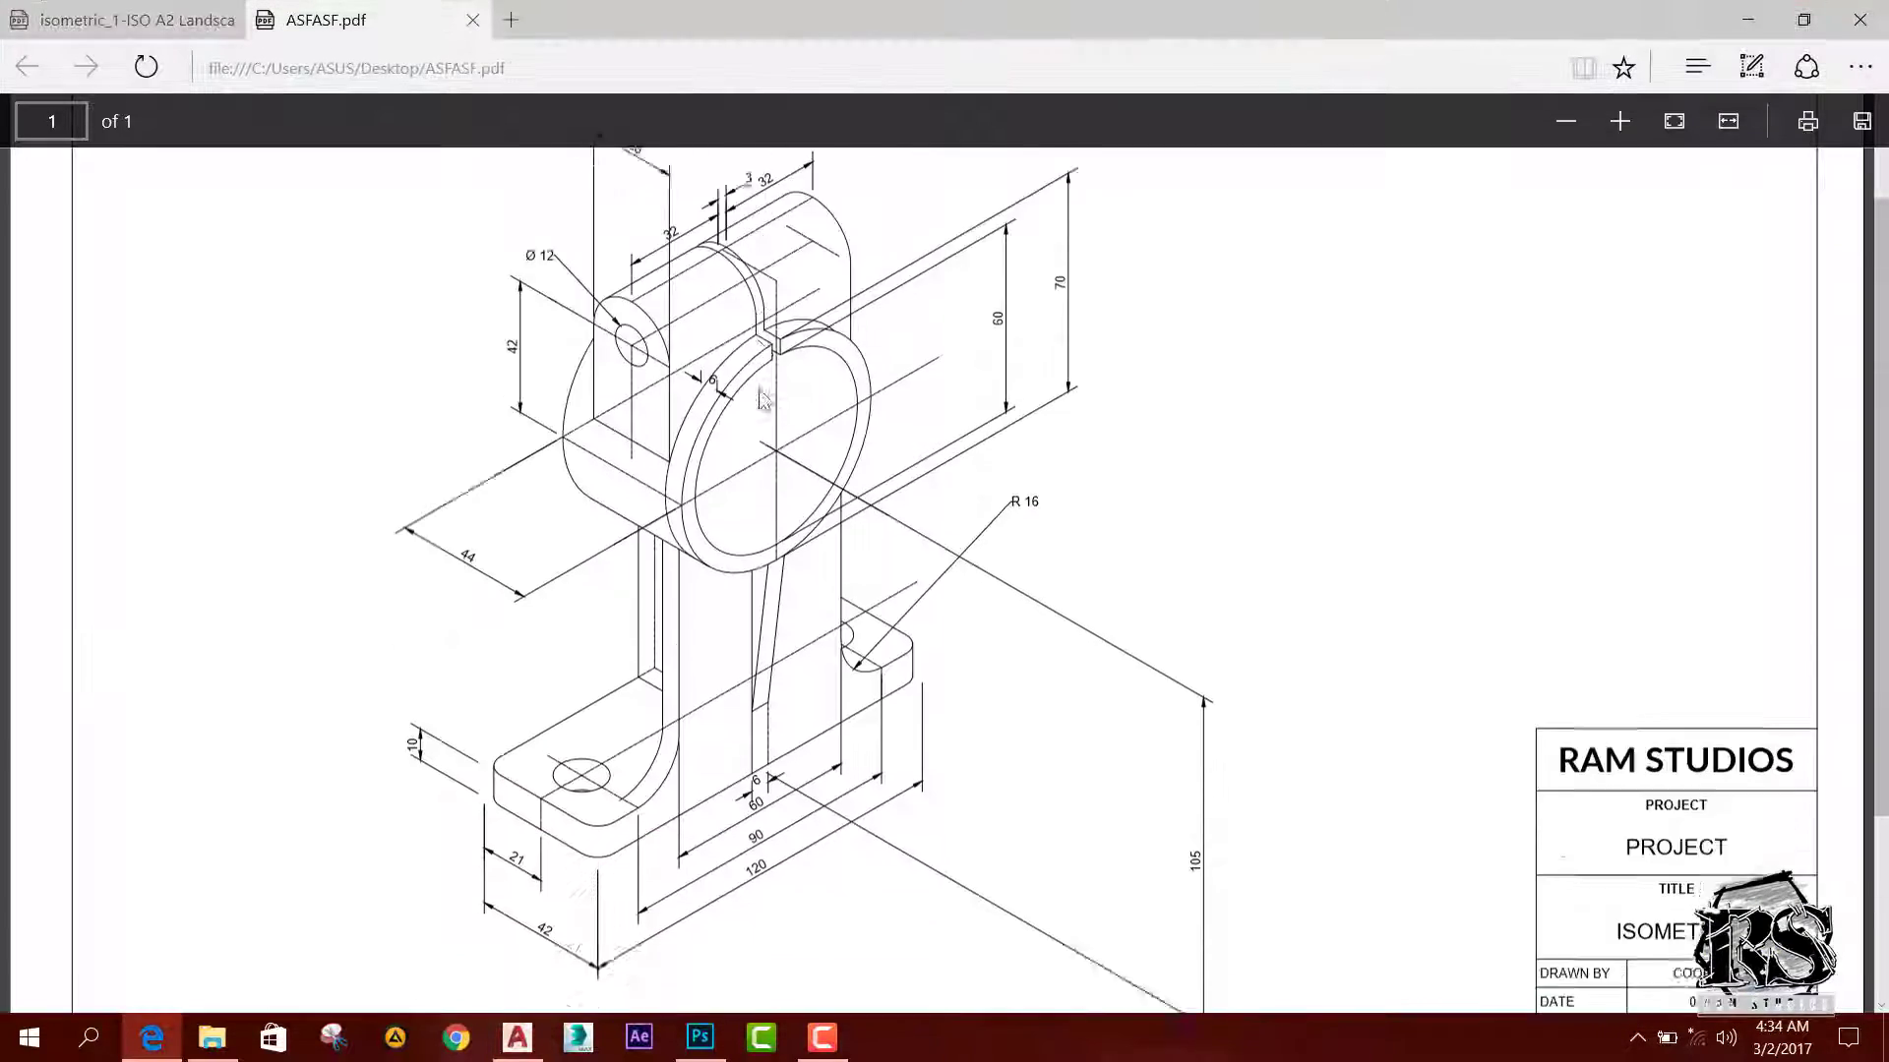
{"action": "scroll", "coordinate": [1456, 494], "scroll_direction": "down", "scroll_amount": 4}
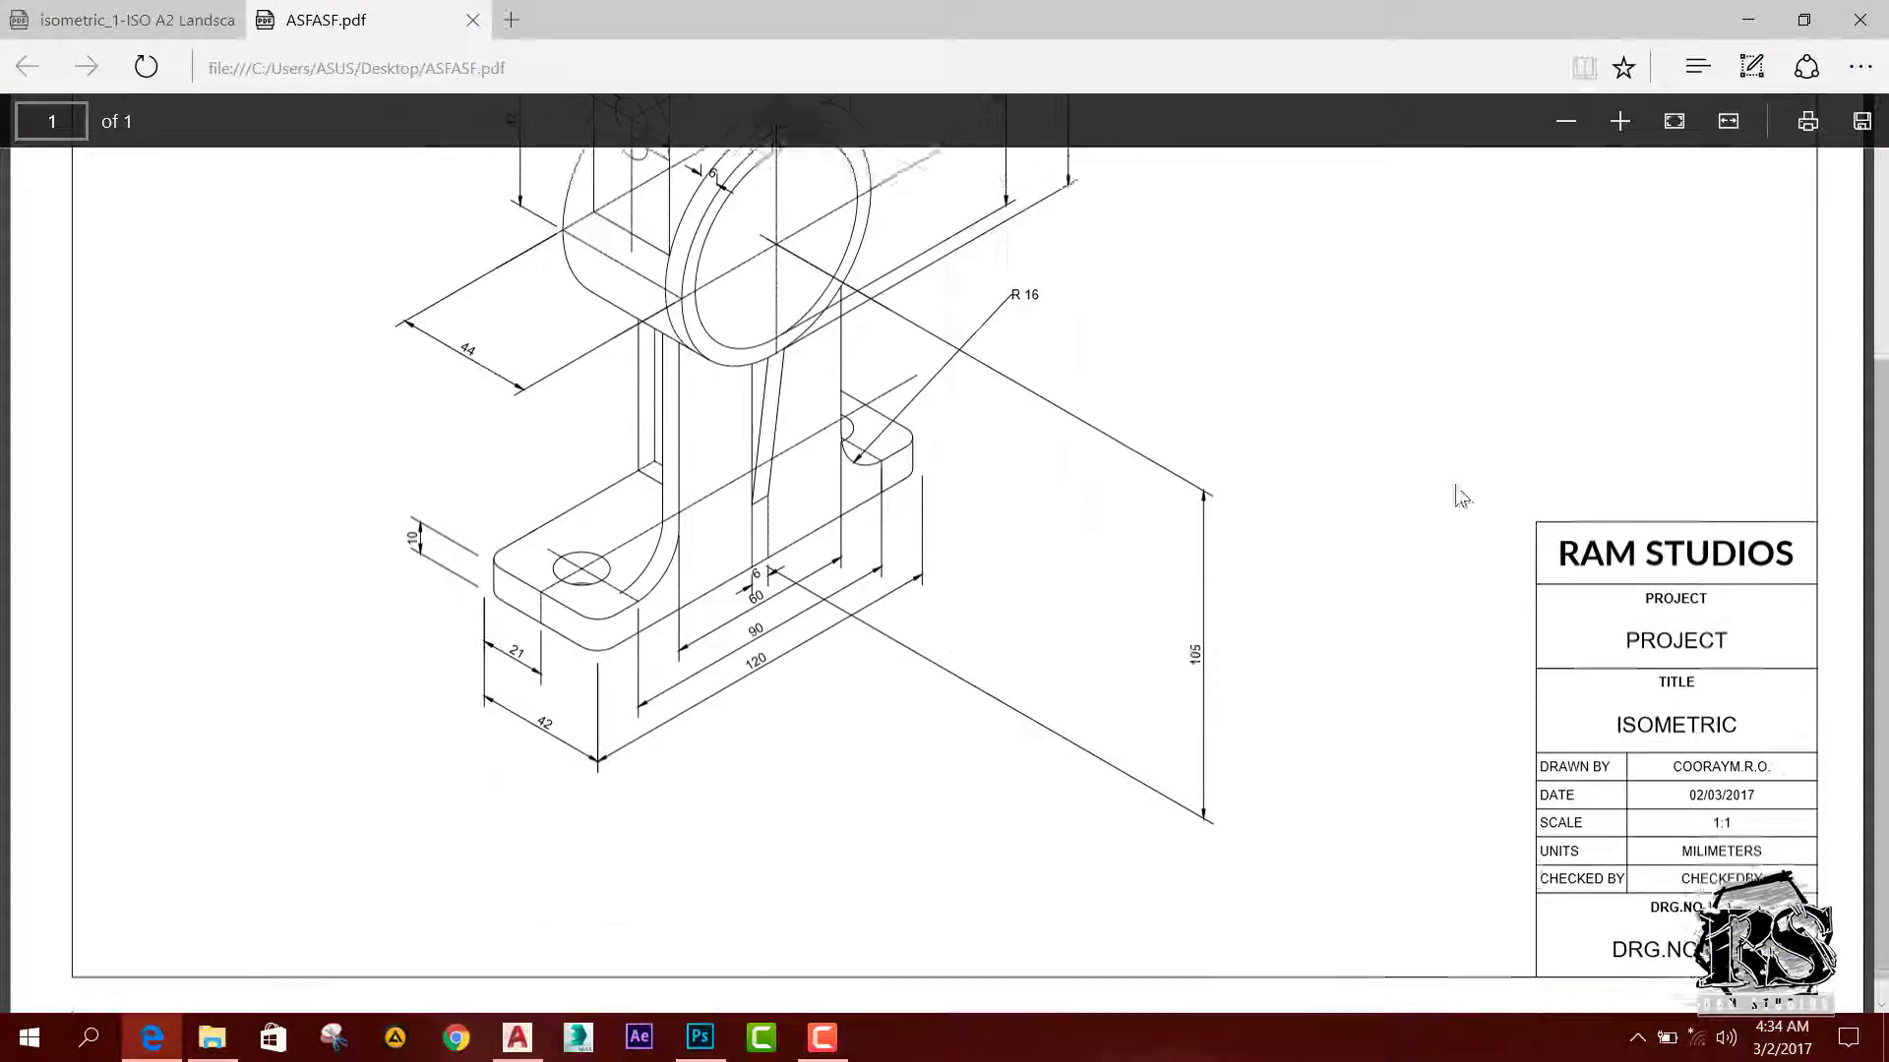
{"action": "scroll", "coordinate": [1265, 494], "scroll_direction": "up", "scroll_amount": 3}
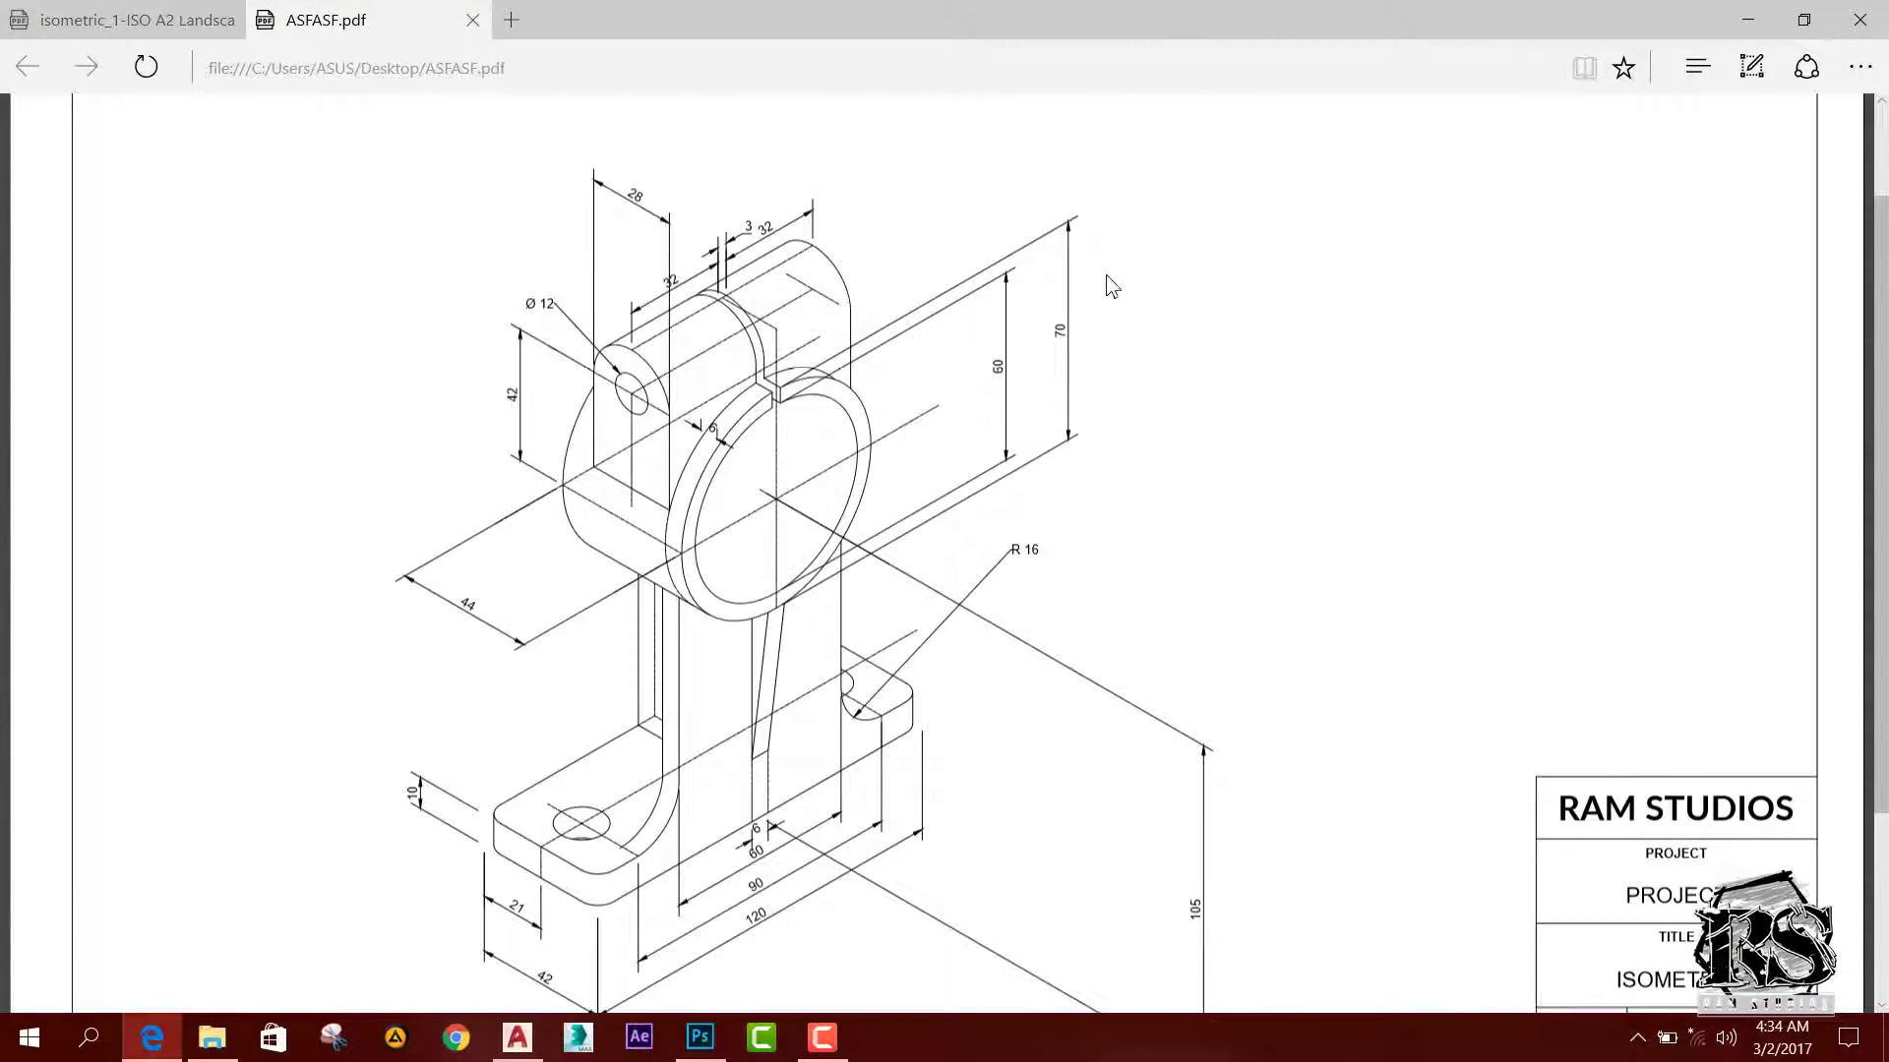
{"action": "scroll", "coordinate": [1024, 514], "scroll_direction": "down", "scroll_amount": 3}
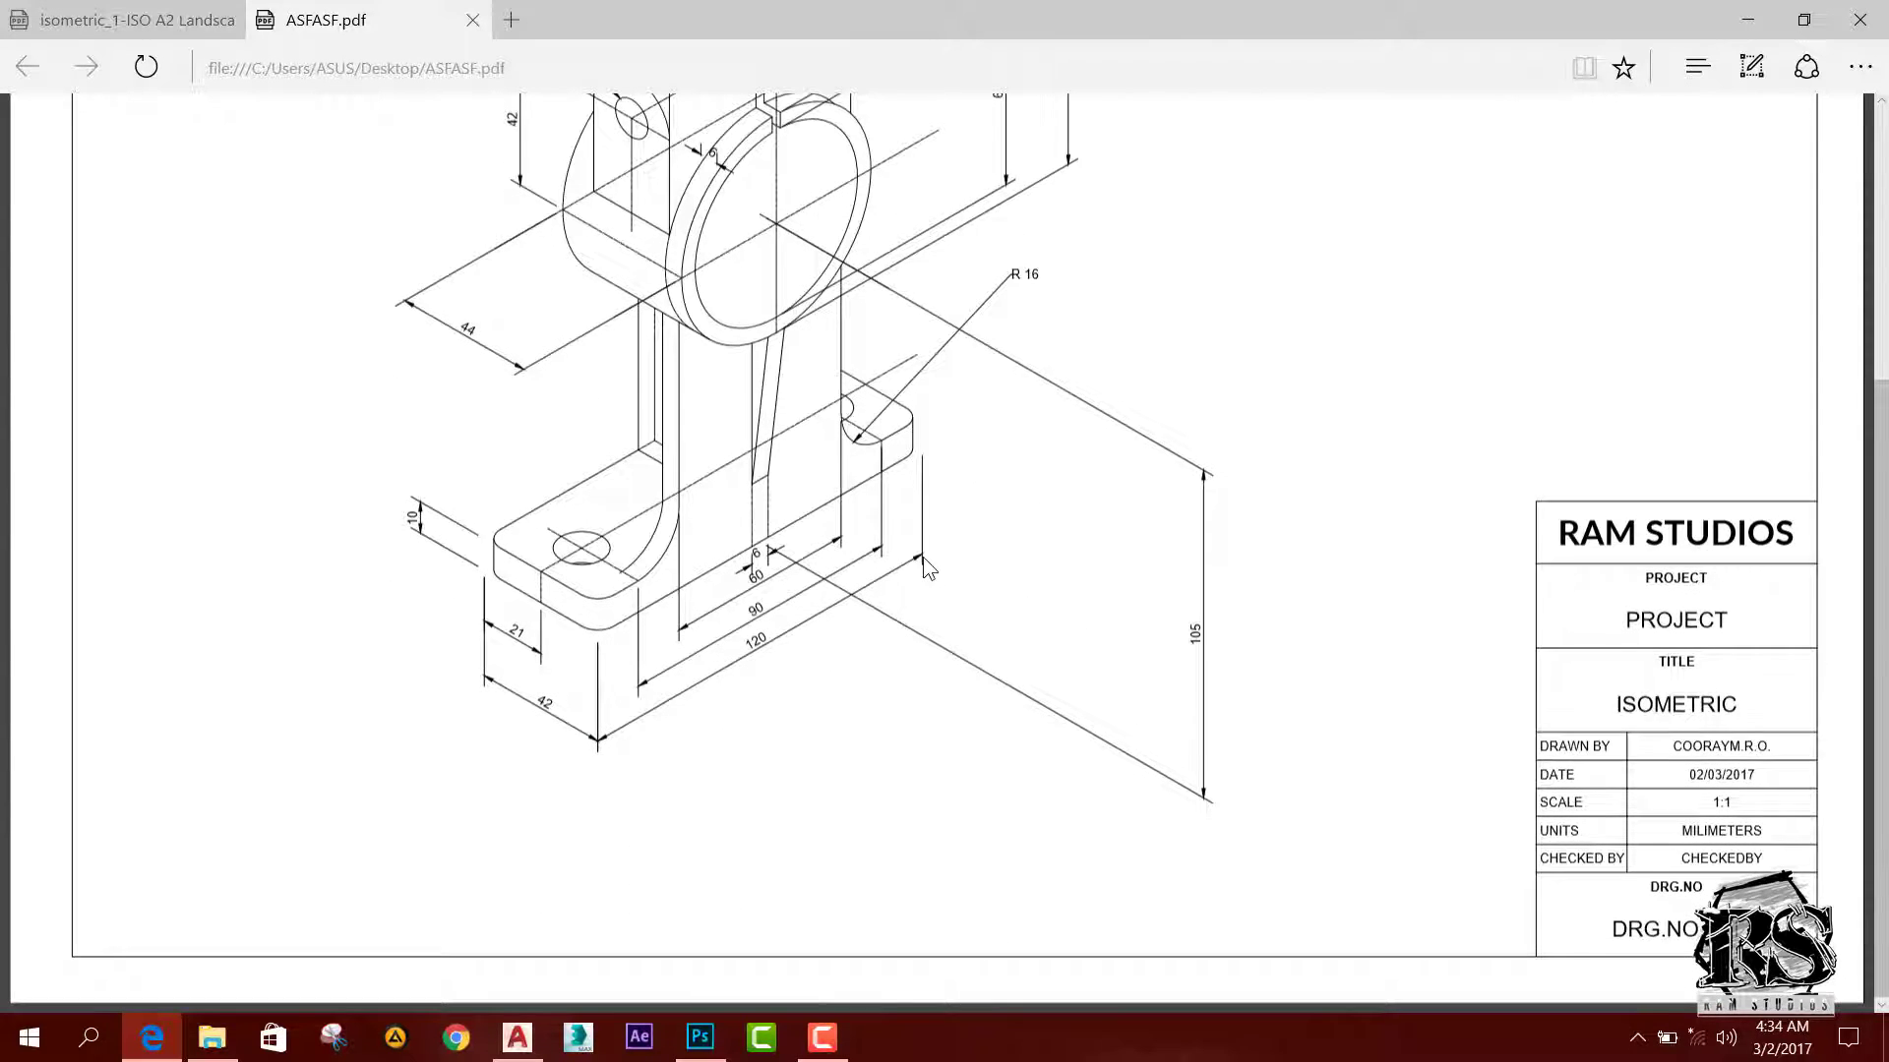
{"action": "scroll", "coordinate": [924, 559], "scroll_direction": "up", "scroll_amount": 3}
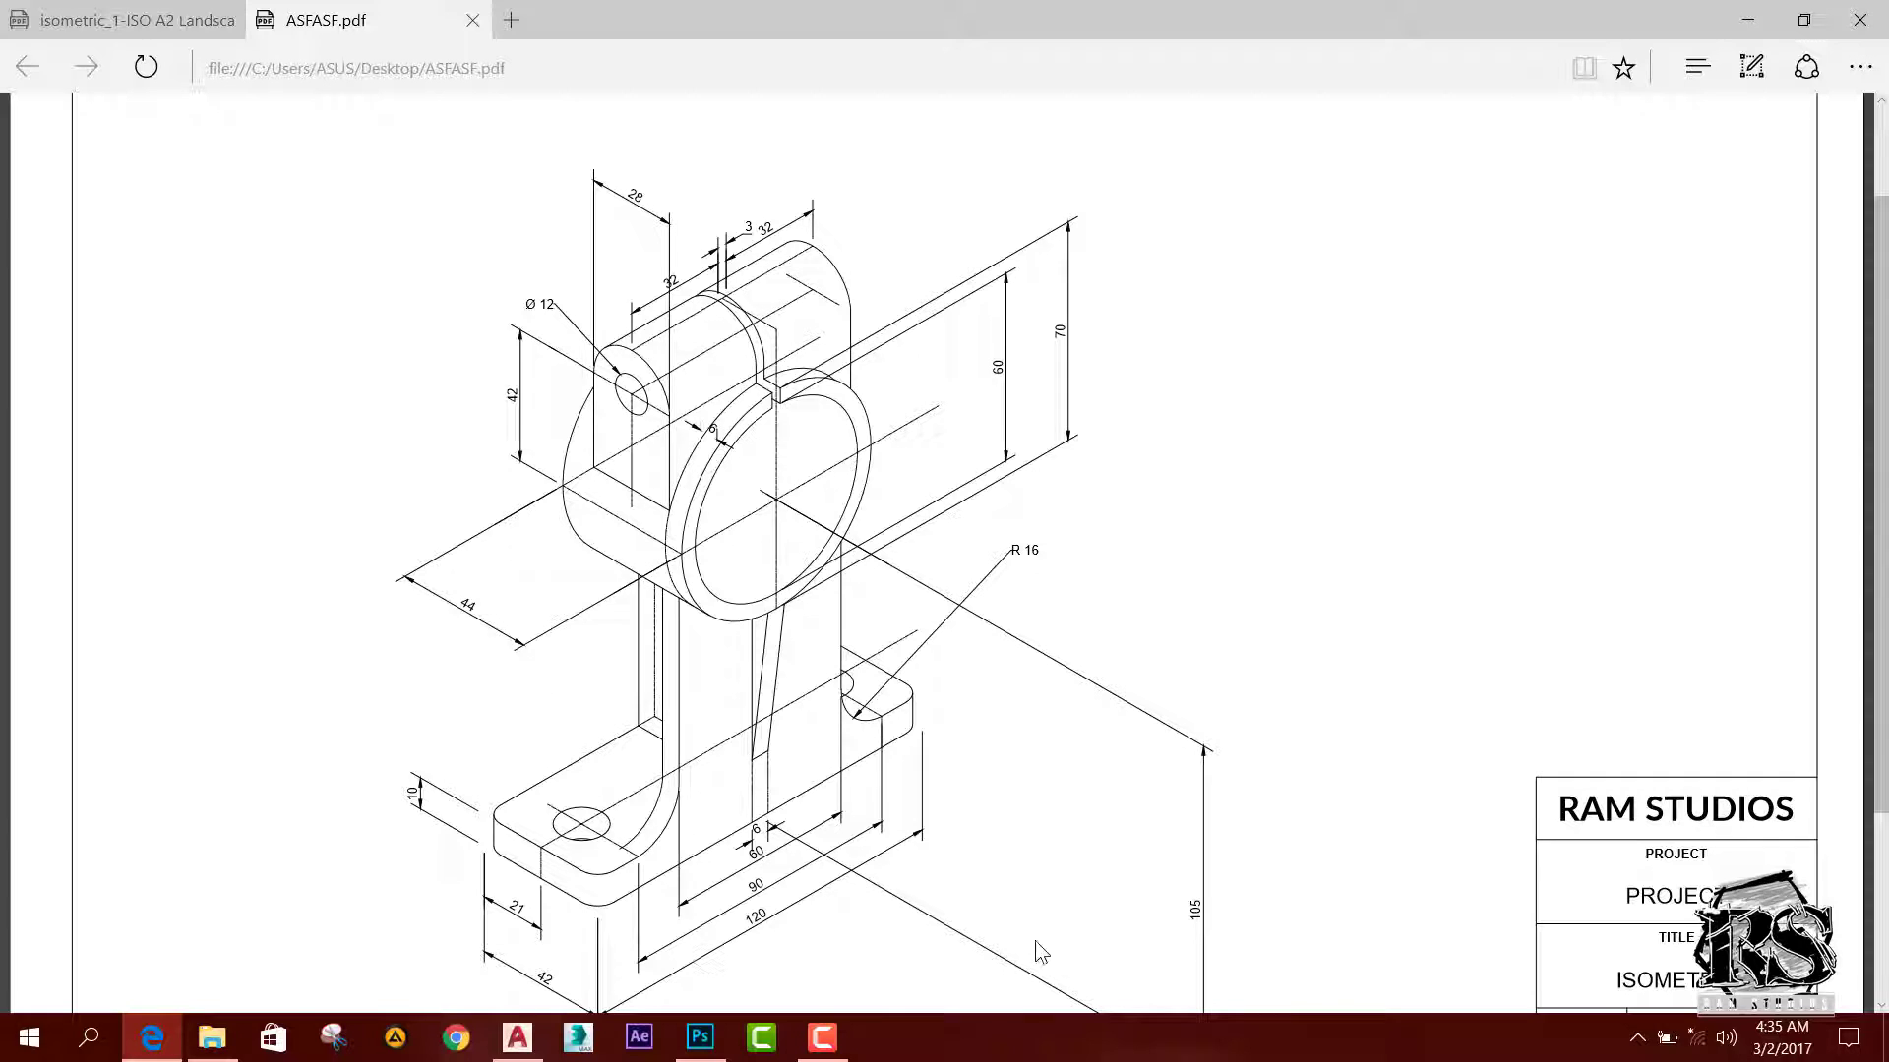
Step: Switch to Photoshop showing the MainPic.psd 'AutoCAD Basics Part 22 Plotting' title card
{"action": "left_click", "coordinate": [700, 1038]}
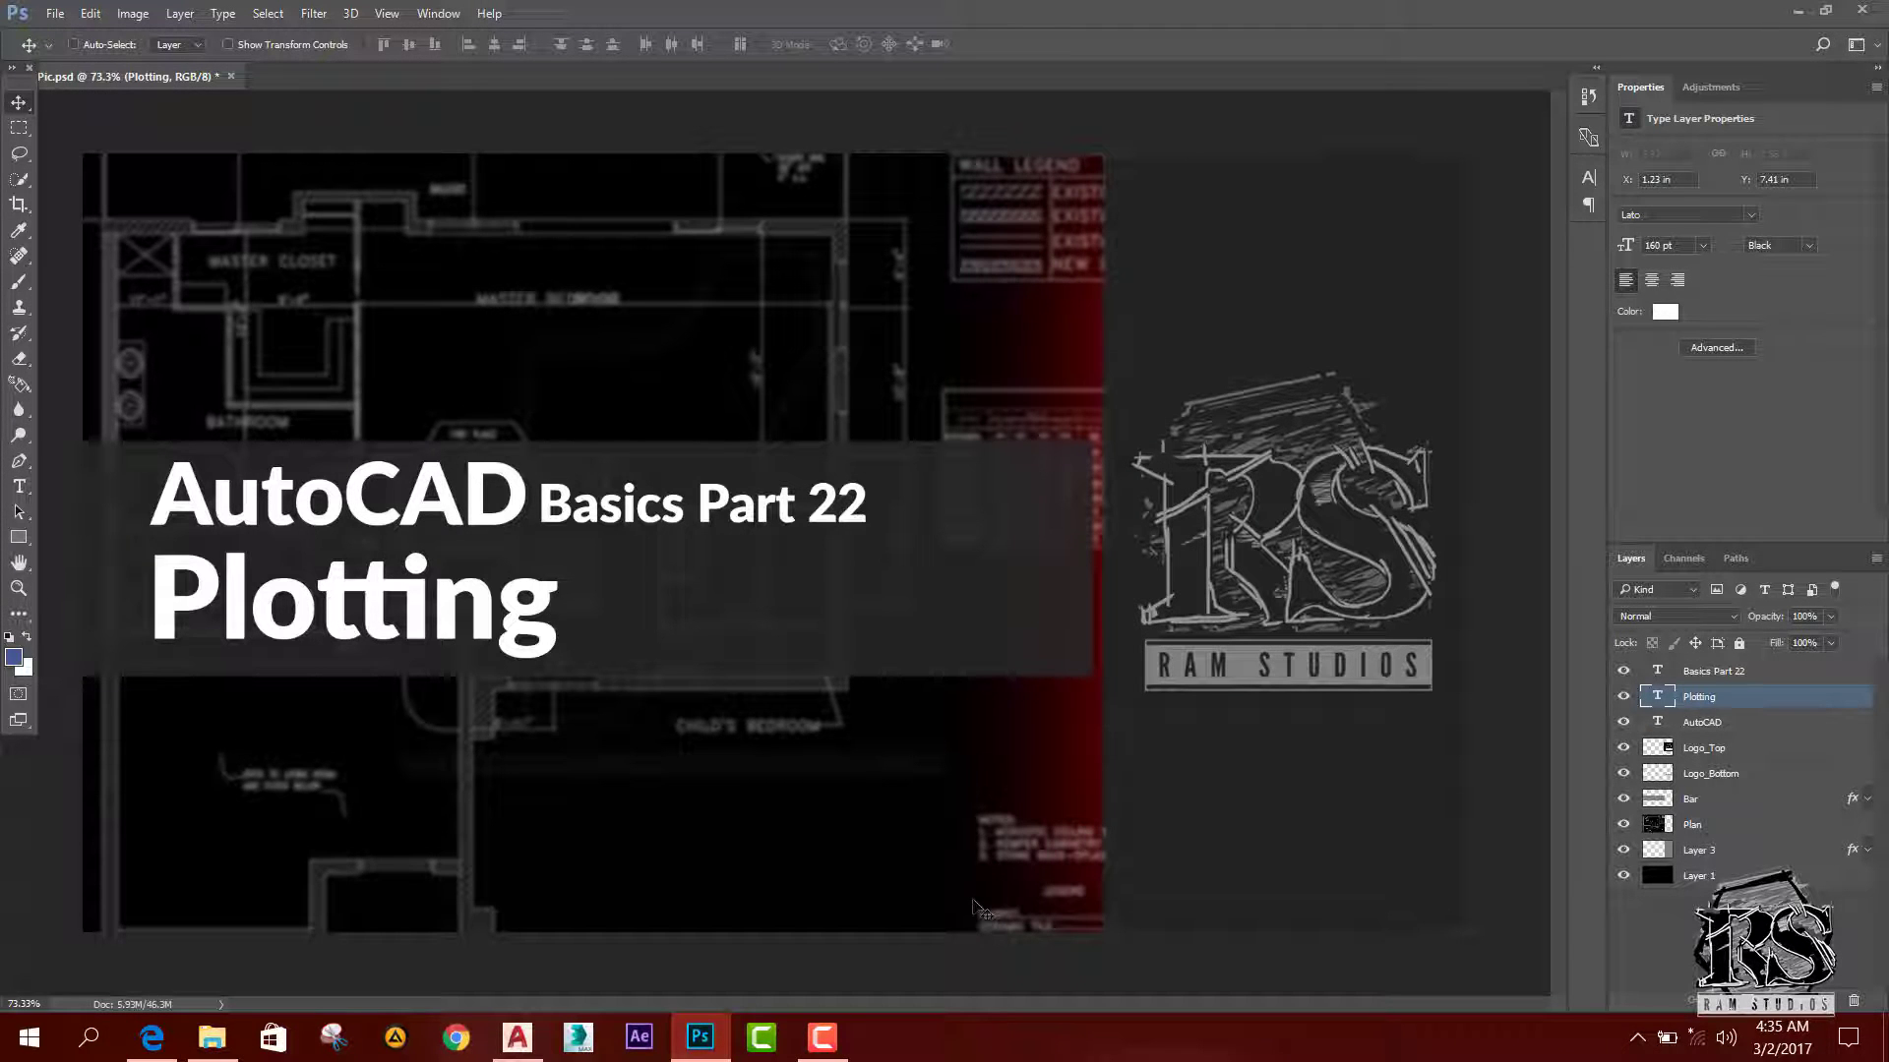